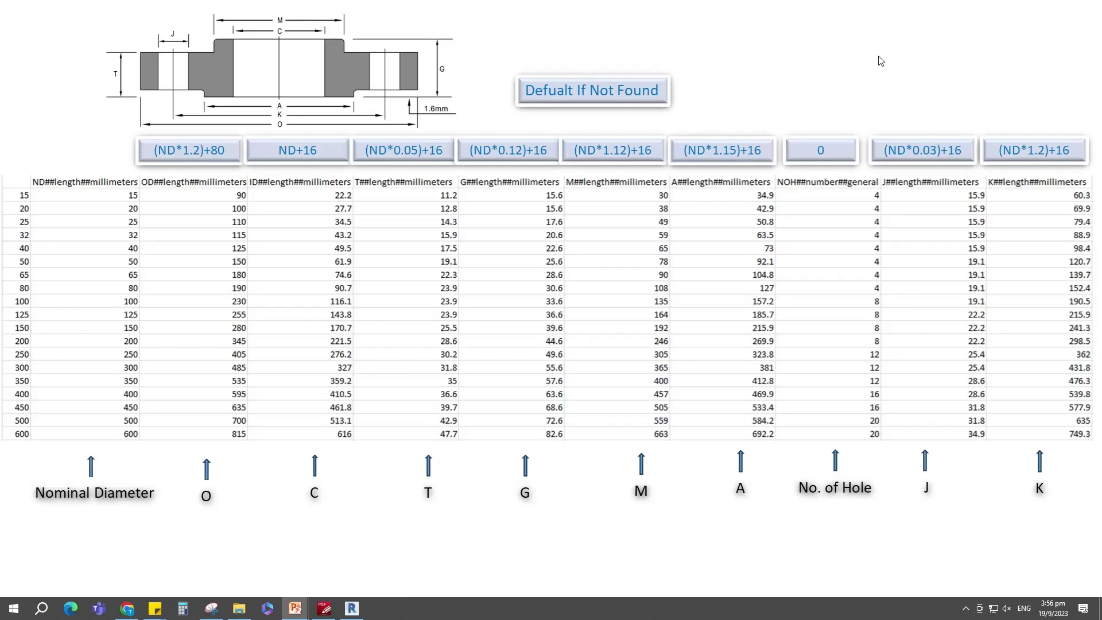
Step: Switch to Revit and create a new family from the Metric Generic Model face based template
{"action": "key", "text": "alt+Tab"}
{"action": "left_click", "coordinate": [12, 22]}
{"action": "mouse_move", "coordinate": [73, 71]}
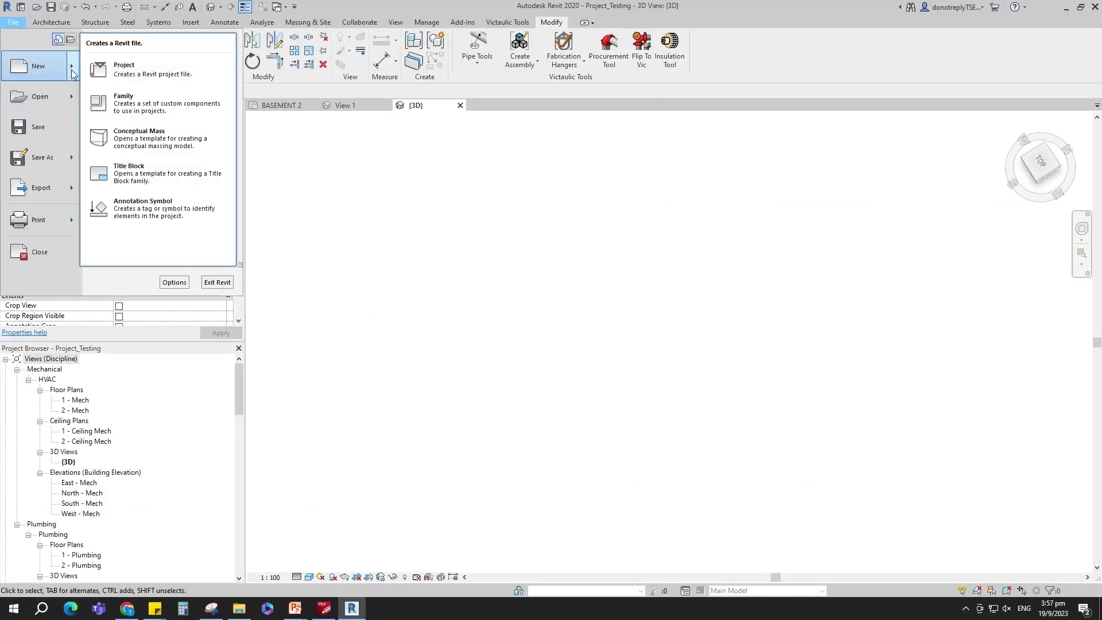
{"action": "left_click", "coordinate": [150, 103]}
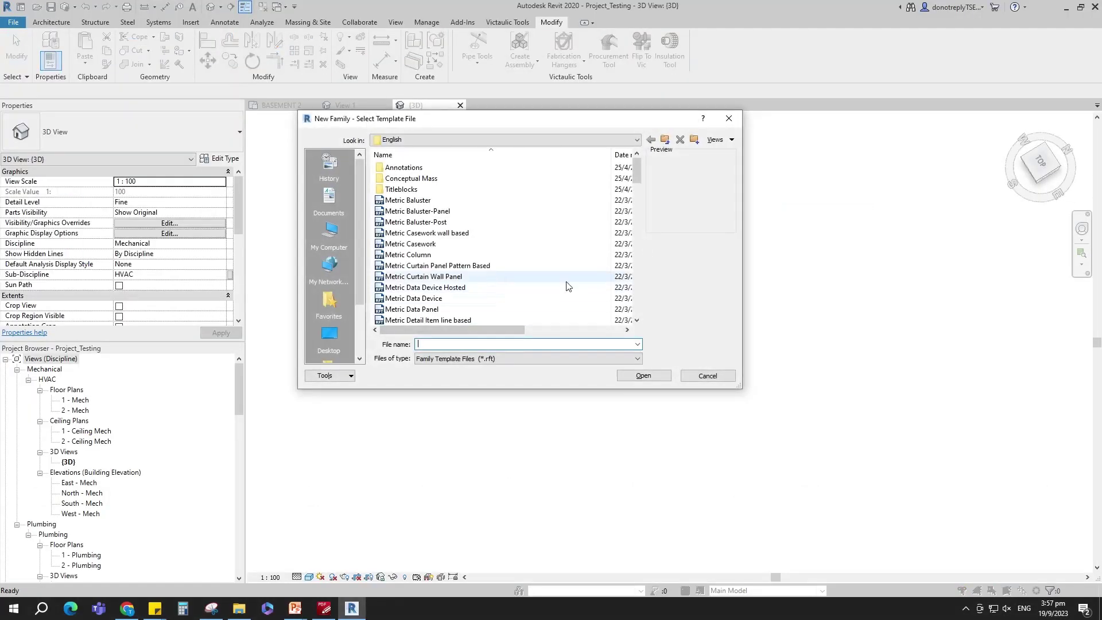
{"action": "scroll", "coordinate": [540, 286], "scroll_direction": "down", "scroll_amount": 3}
{"action": "scroll", "coordinate": [515, 285], "scroll_direction": "down", "scroll_amount": 7}
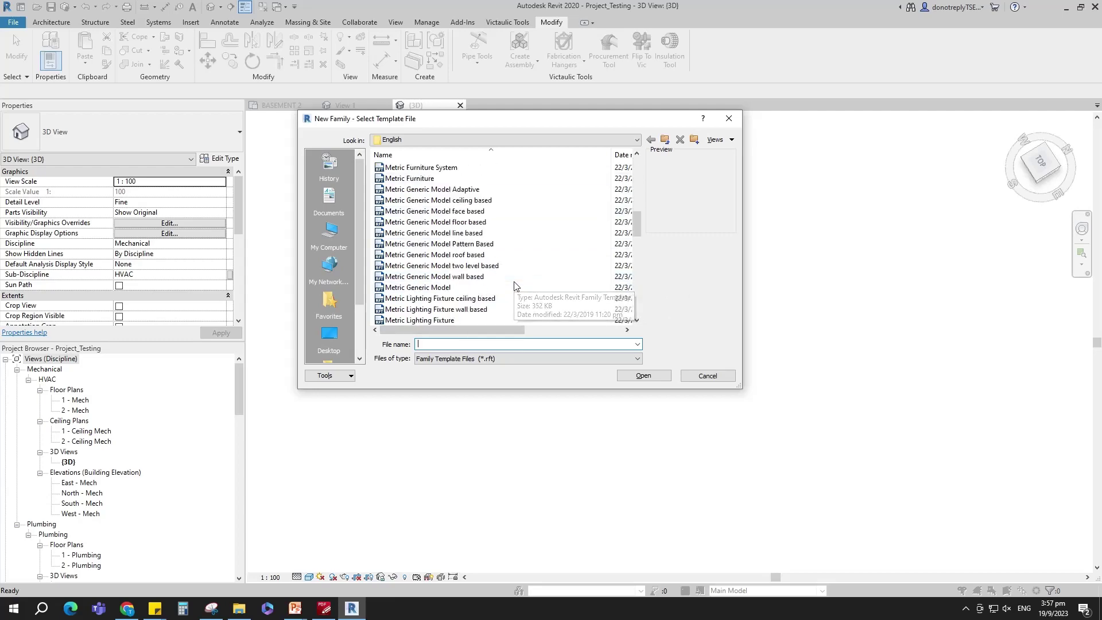
{"action": "left_click", "coordinate": [436, 211]}
{"action": "left_click", "coordinate": [642, 377]}
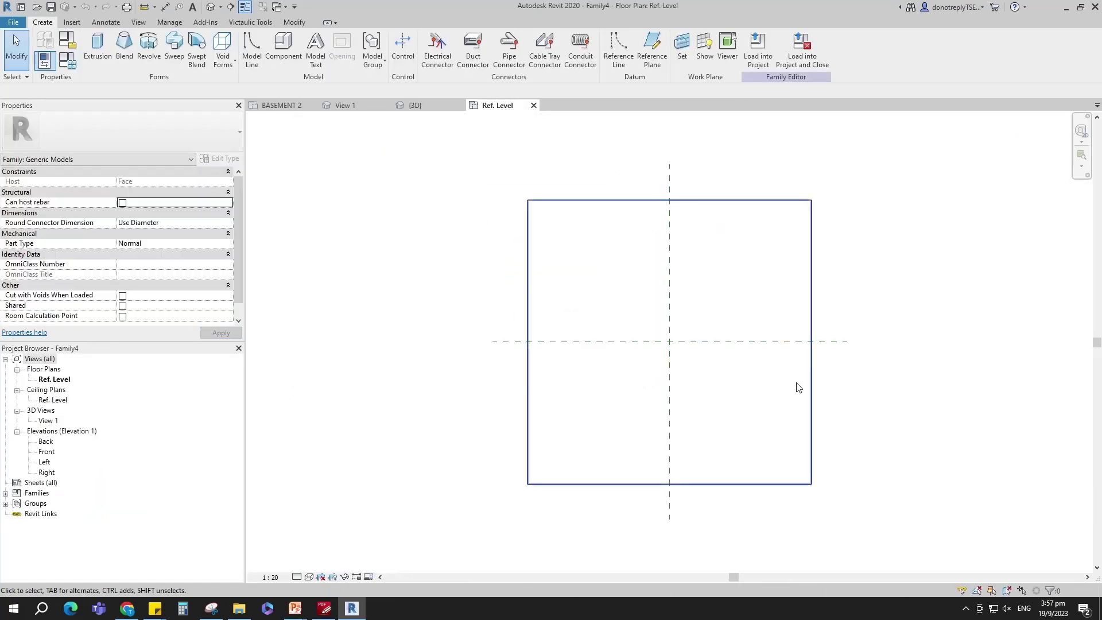
Step: Start a void extrusion on the Ref. Level plan with an extrusion start of -25 and an extrusion end of 0
{"action": "scroll", "coordinate": [798, 383], "scroll_direction": "up", "scroll_amount": 1}
{"action": "middle_click_drag", "start_coordinate": [745, 385], "coordinate": [683, 410]}
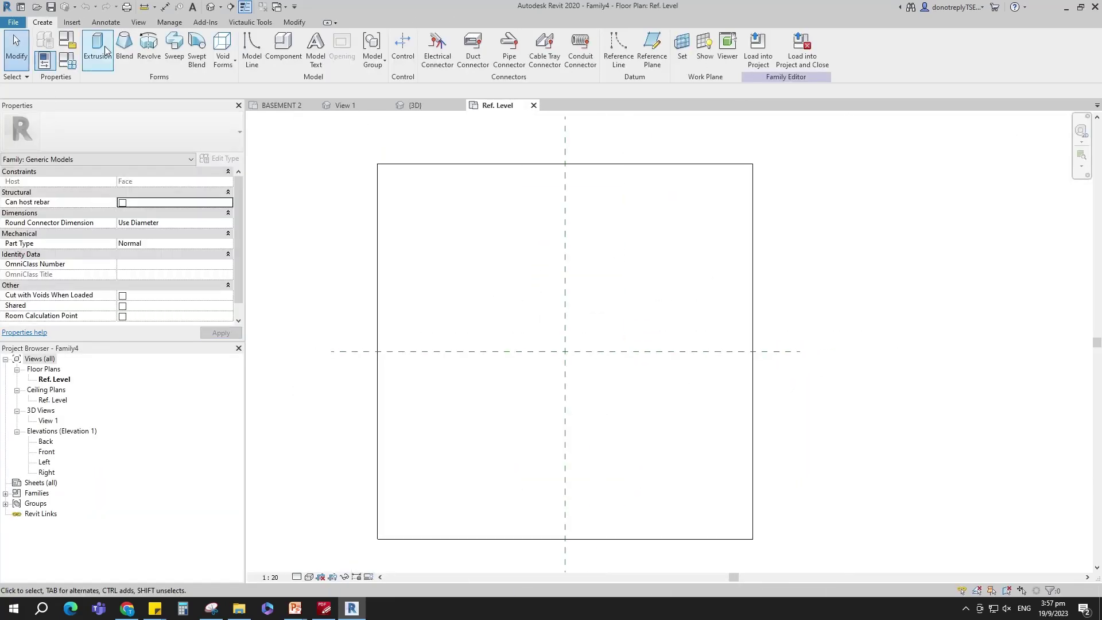
{"action": "left_click", "coordinate": [227, 60]}
{"action": "left_click", "coordinate": [247, 86]}
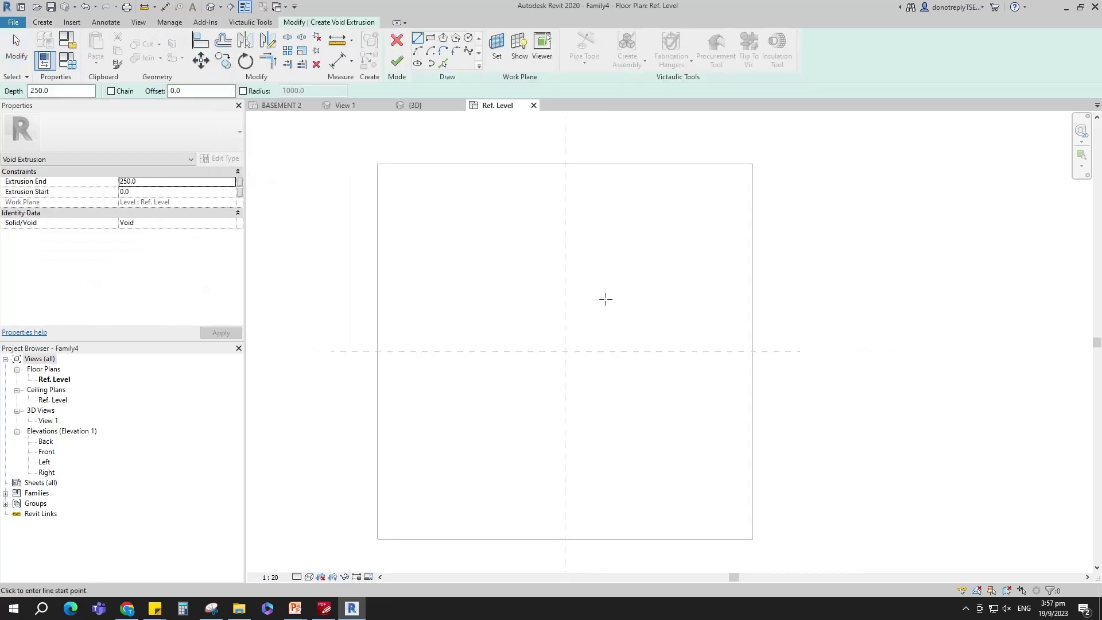
{"action": "left_click", "coordinate": [90, 193]}
{"action": "type", "text": "-"}
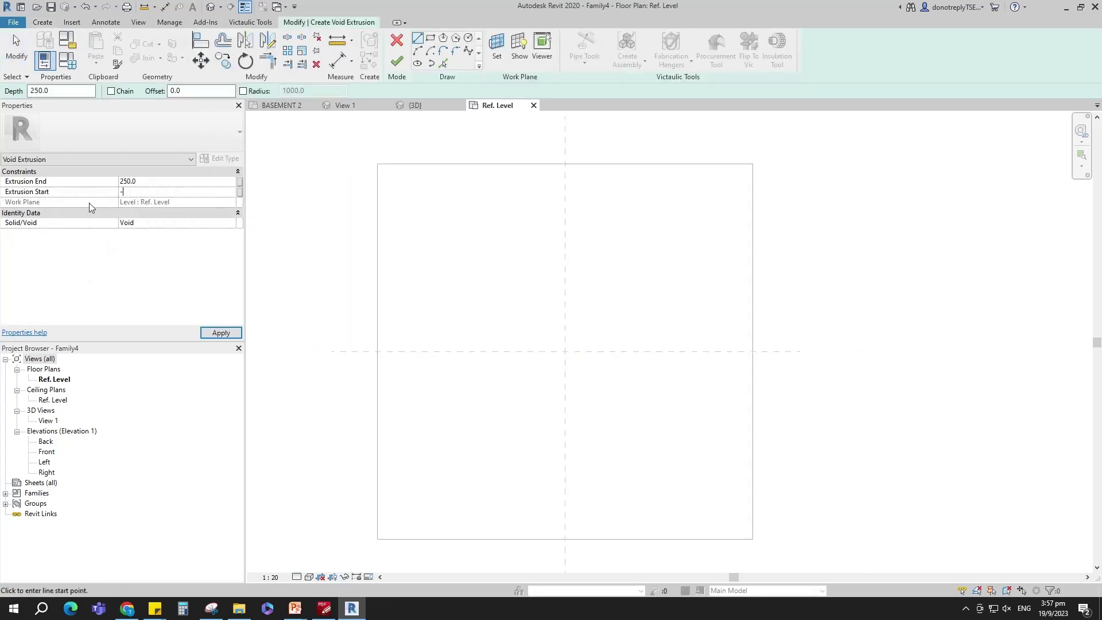
{"action": "type", "text": "25"}
{"action": "key", "text": "shift+Tab"}
{"action": "type", "text": "0"}
{"action": "key", "text": "Return"}
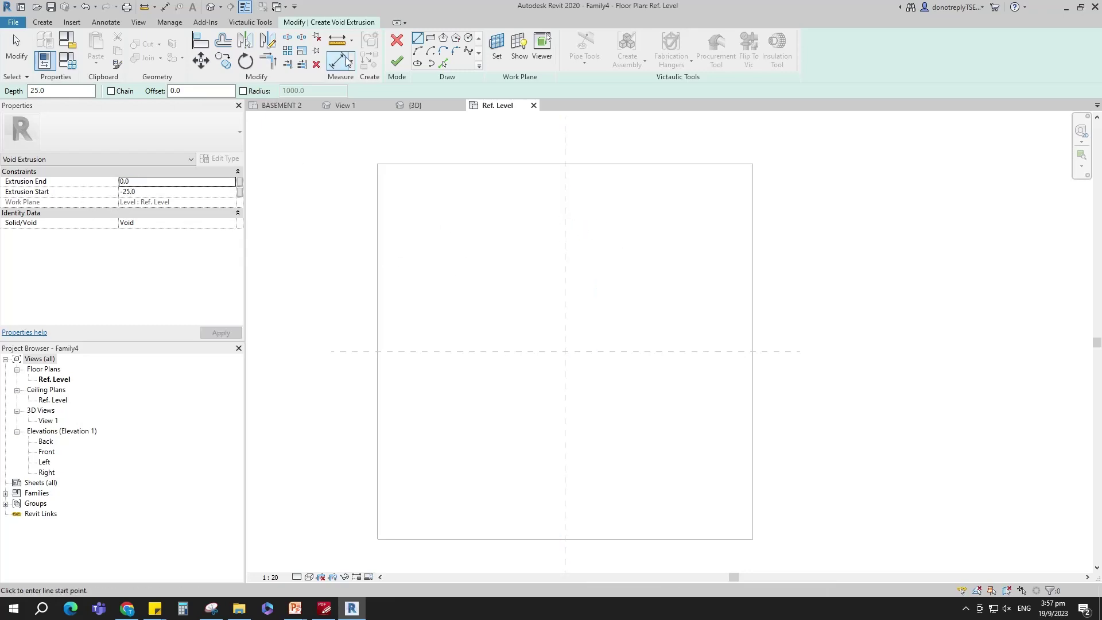
Step: Sketch a circle of about 10 mm radius on the vertical reference plane, above the horizontal one, and make its radius dimension permanent
{"action": "left_click", "coordinate": [468, 38]}
{"action": "left_click", "coordinate": [565, 310]}
{"action": "scroll", "coordinate": [565, 310], "scroll_direction": "up", "scroll_amount": 3}
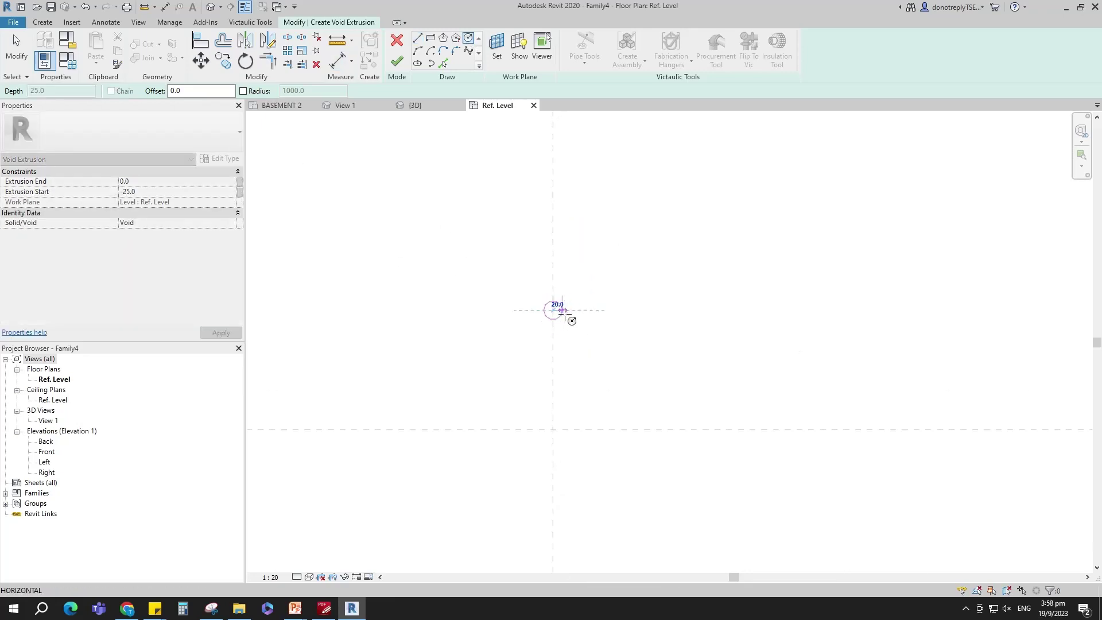
{"action": "scroll", "coordinate": [565, 310], "scroll_direction": "up", "scroll_amount": 3}
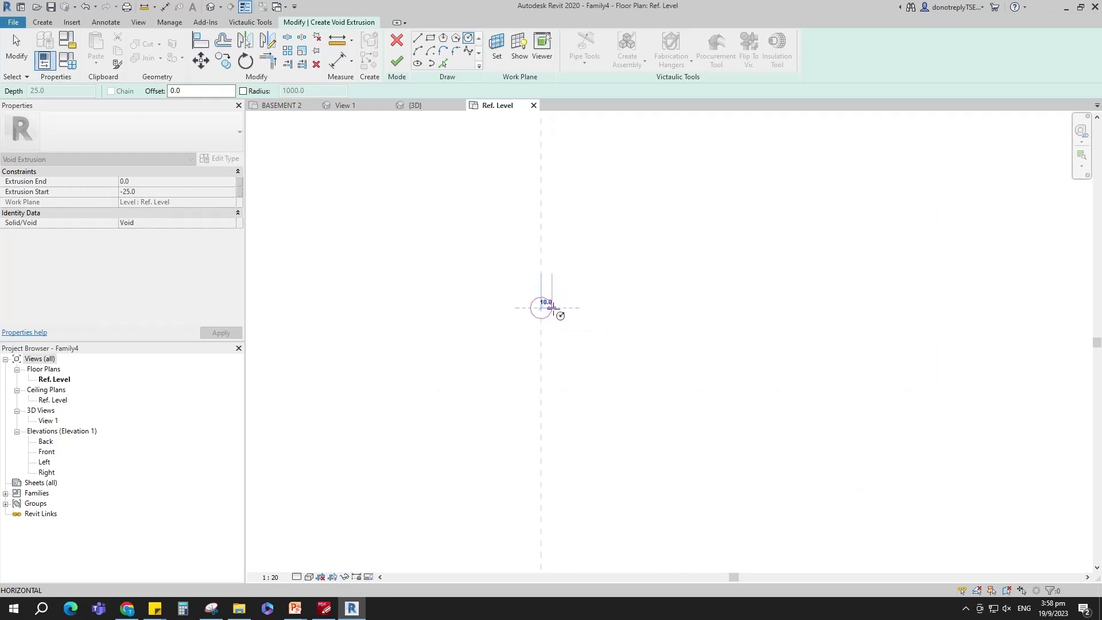
{"action": "left_click", "coordinate": [553, 308]}
{"action": "key", "text": "Escape"}
{"action": "scroll", "coordinate": [579, 316], "scroll_direction": "down", "scroll_amount": 2}
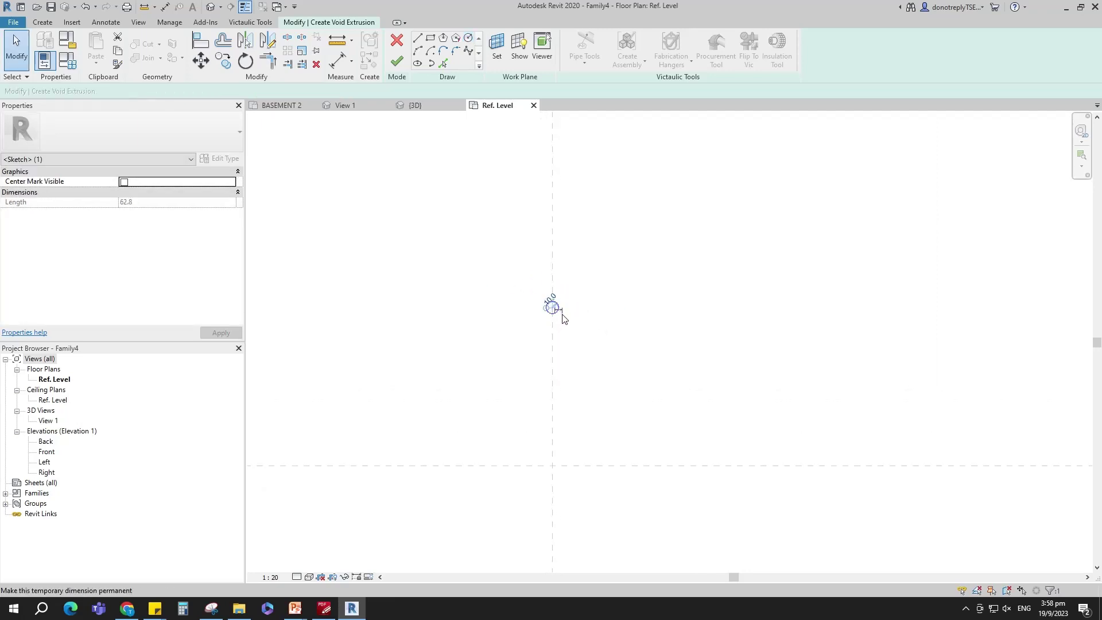
{"action": "scroll", "coordinate": [562, 319], "scroll_direction": "up", "scroll_amount": 3}
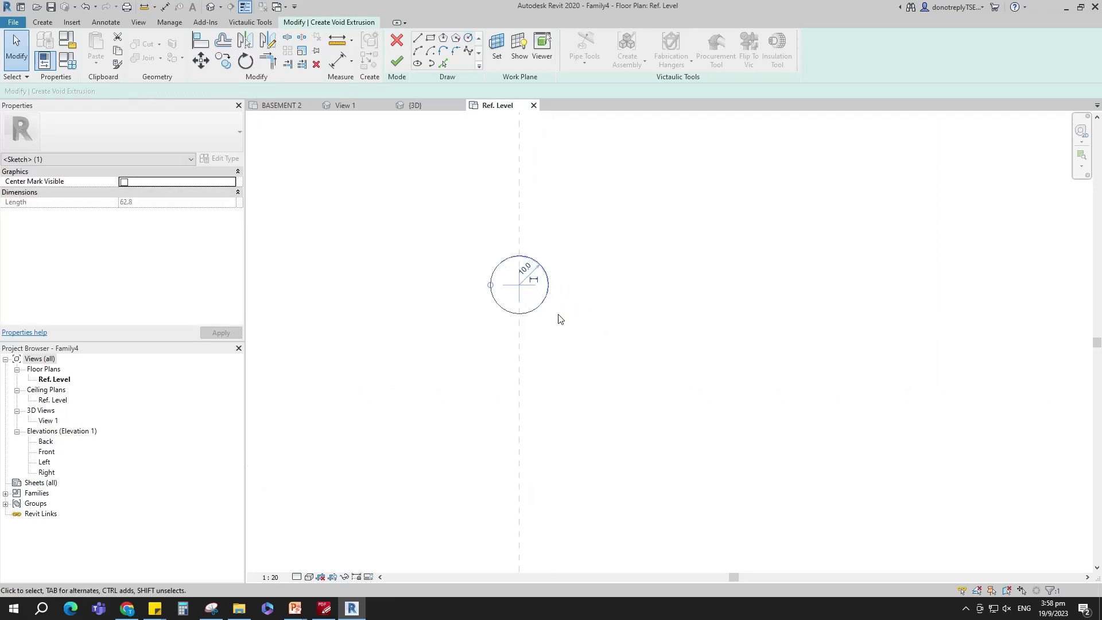
{"action": "left_click", "coordinate": [534, 283]}
Step: Set the plan view's scale to 1:5 and its detail level to Fine
{"action": "left_click", "coordinate": [269, 576]}
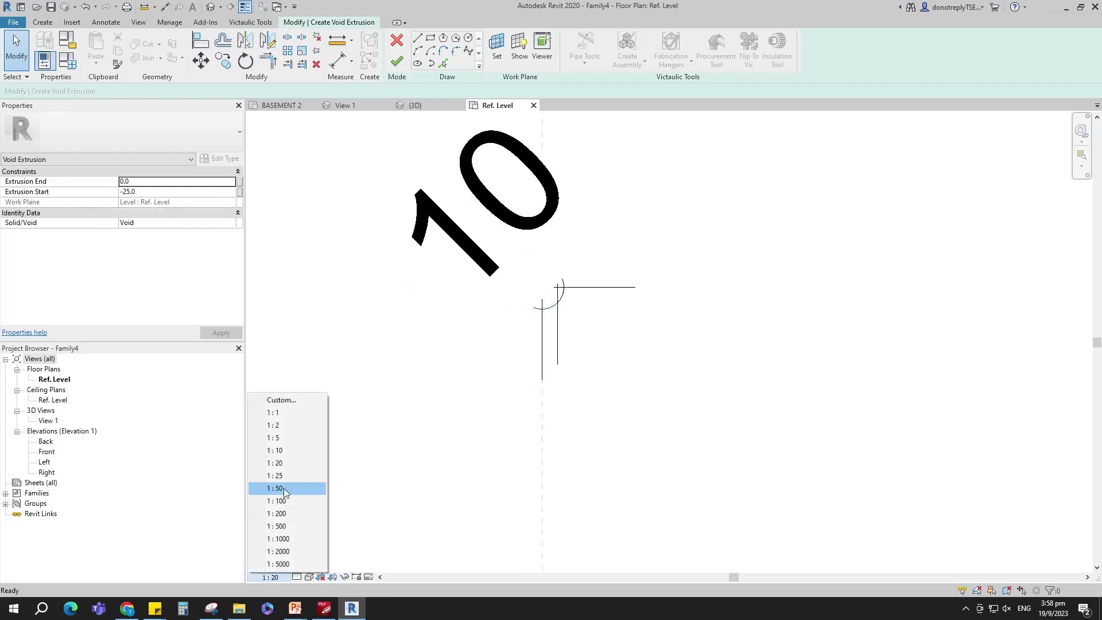
{"action": "left_click", "coordinate": [281, 440]}
{"action": "scroll", "coordinate": [344, 439], "scroll_direction": "down", "scroll_amount": 1}
{"action": "left_click", "coordinate": [296, 576]}
{"action": "left_click", "coordinate": [310, 565]}
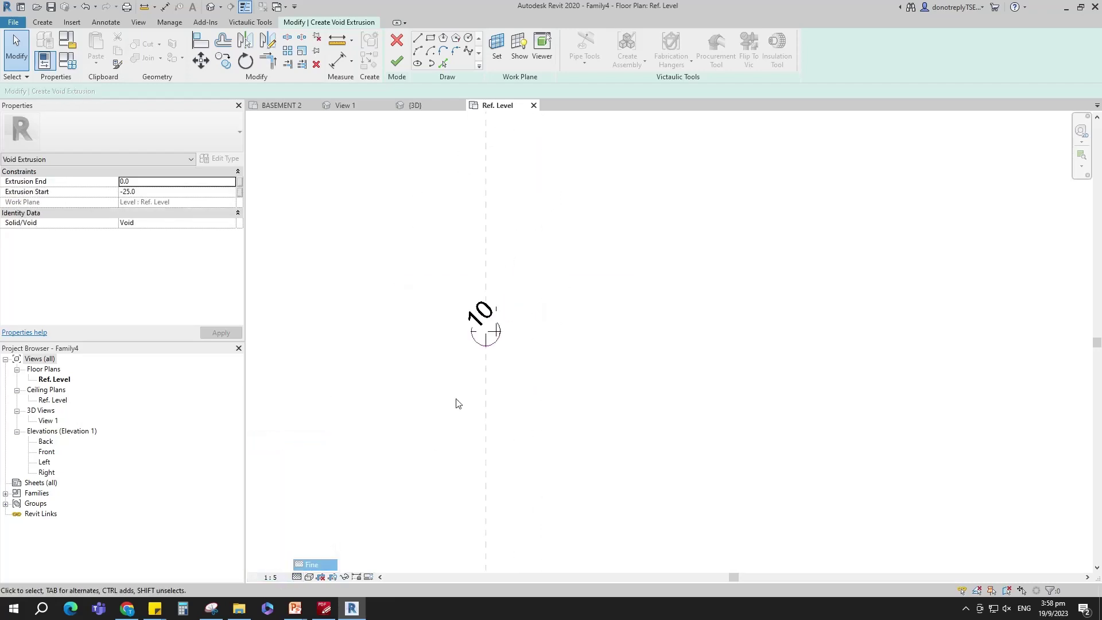
Step: Label the circle's radius dimension with a new instance family parameter named Hole Radius
{"action": "scroll", "coordinate": [495, 319], "scroll_direction": "up", "scroll_amount": 2}
{"action": "left_click", "coordinate": [484, 335]}
{"action": "left_click", "coordinate": [509, 50]}
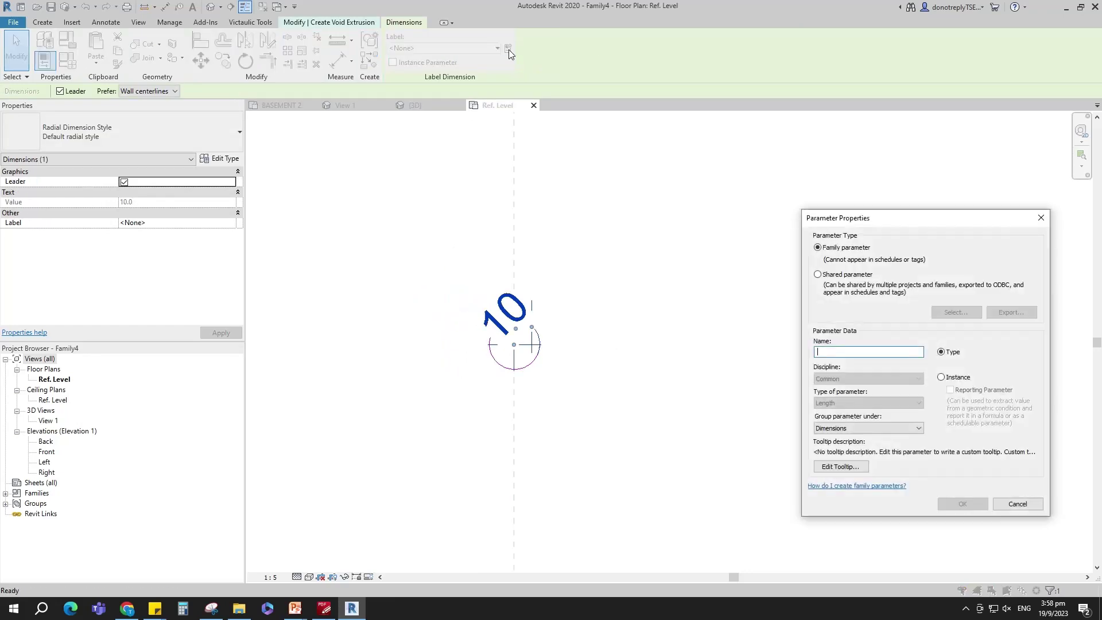
{"action": "type", "text": "Hole Radius"}
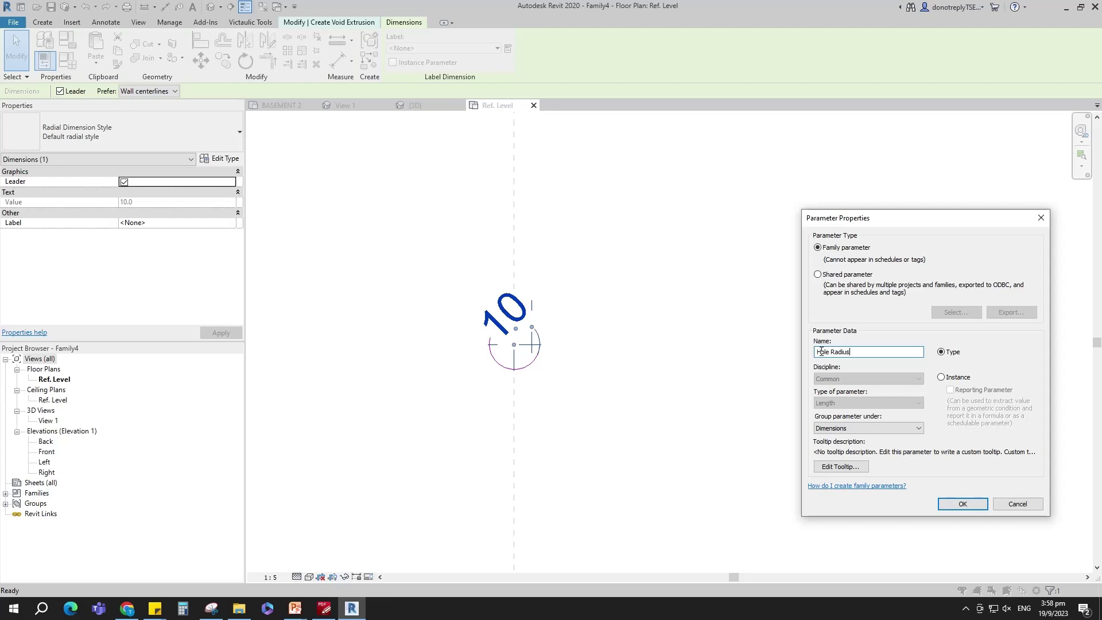
{"action": "left_click", "coordinate": [941, 377]}
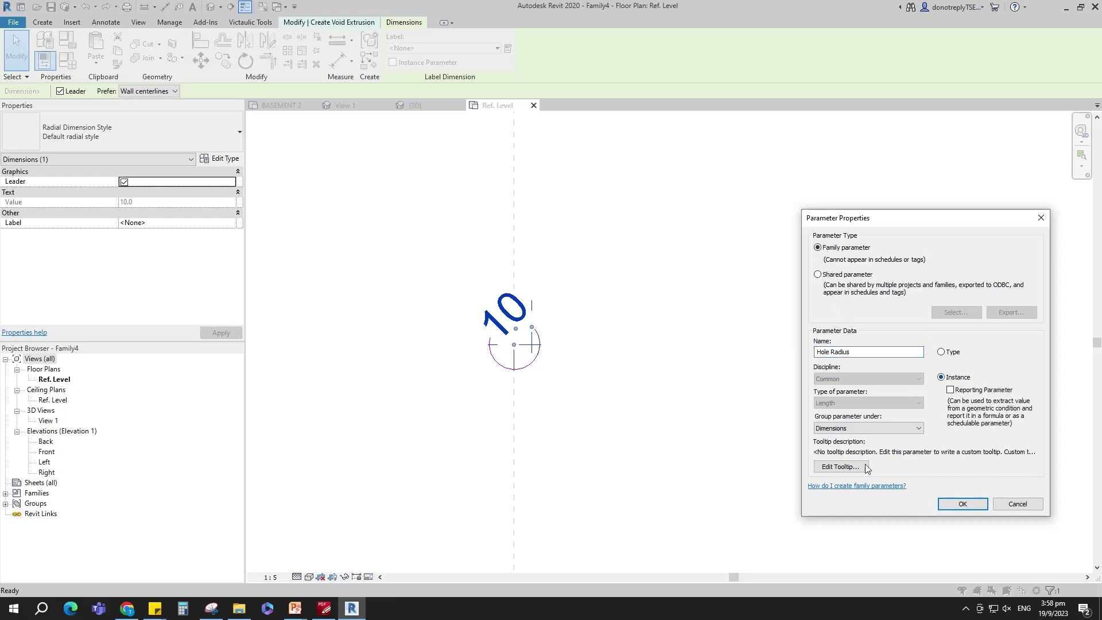
{"action": "left_click", "coordinate": [963, 504]}
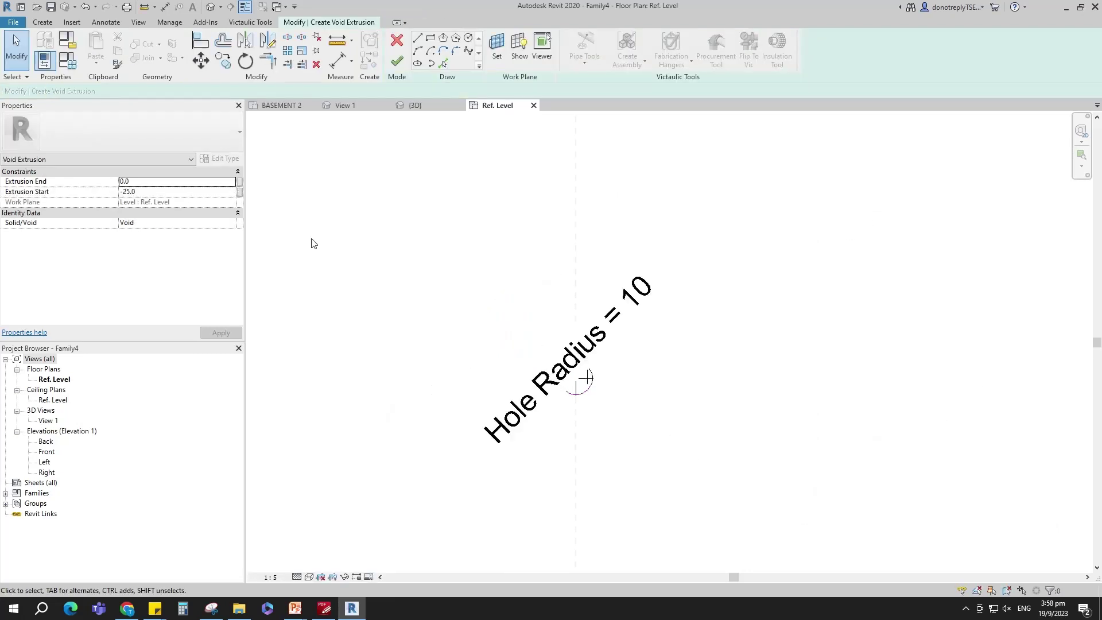
Step: Associate the void's extrusion start with a new instance parameter named Hole Depth and finish the void extrusion
{"action": "left_click", "coordinate": [240, 192]}
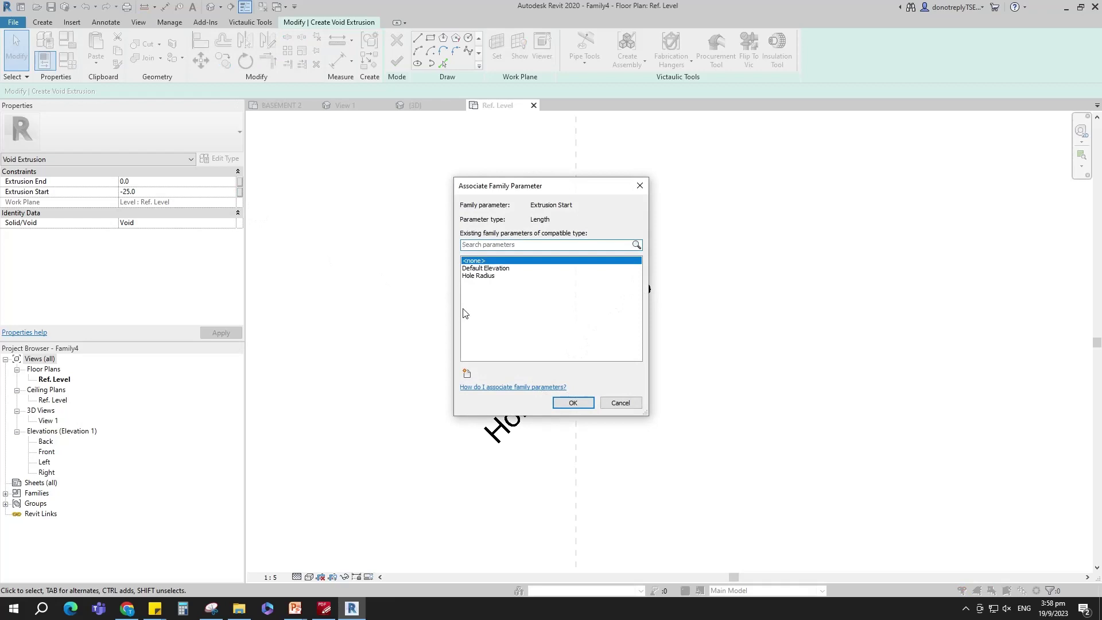
{"action": "left_click", "coordinate": [467, 374]}
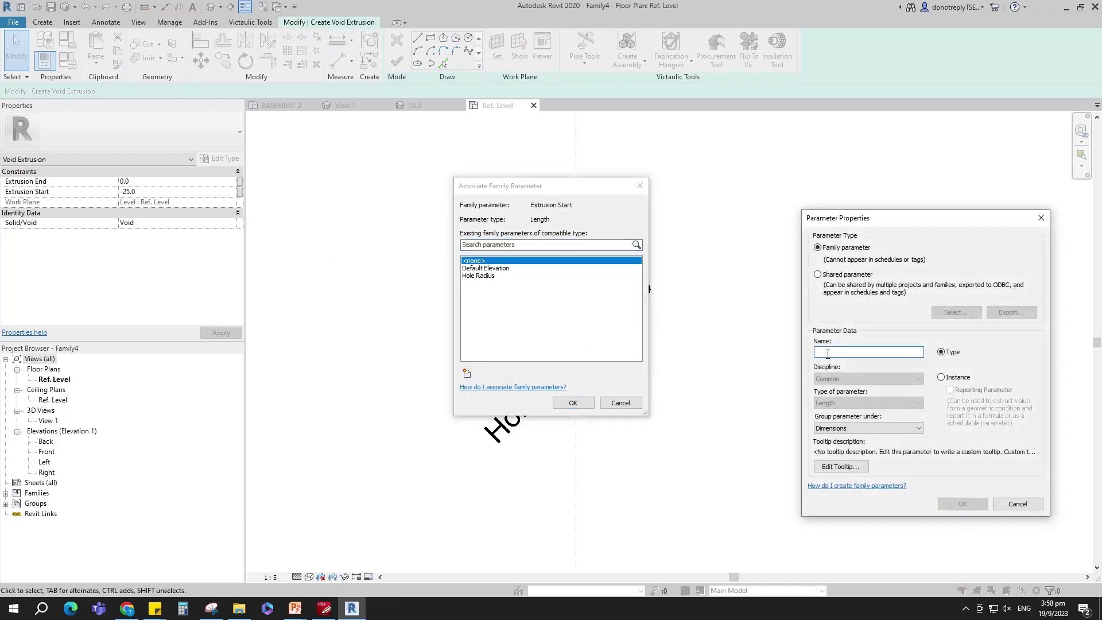
{"action": "type", "text": "Hole Depth"}
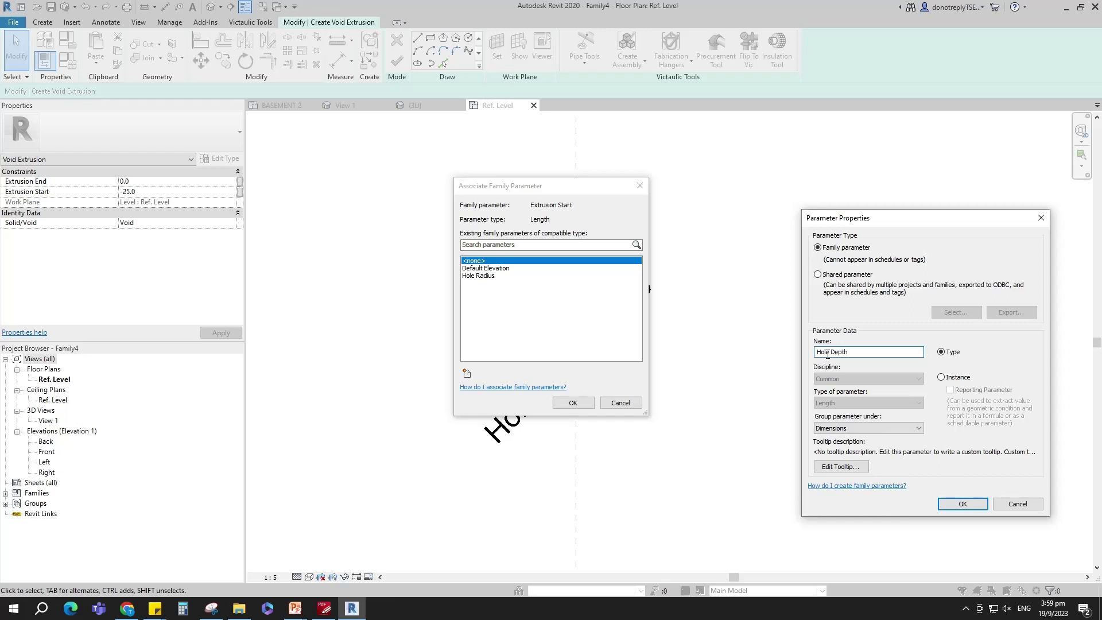
{"action": "left_click", "coordinate": [962, 503]}
{"action": "left_click", "coordinate": [573, 403]}
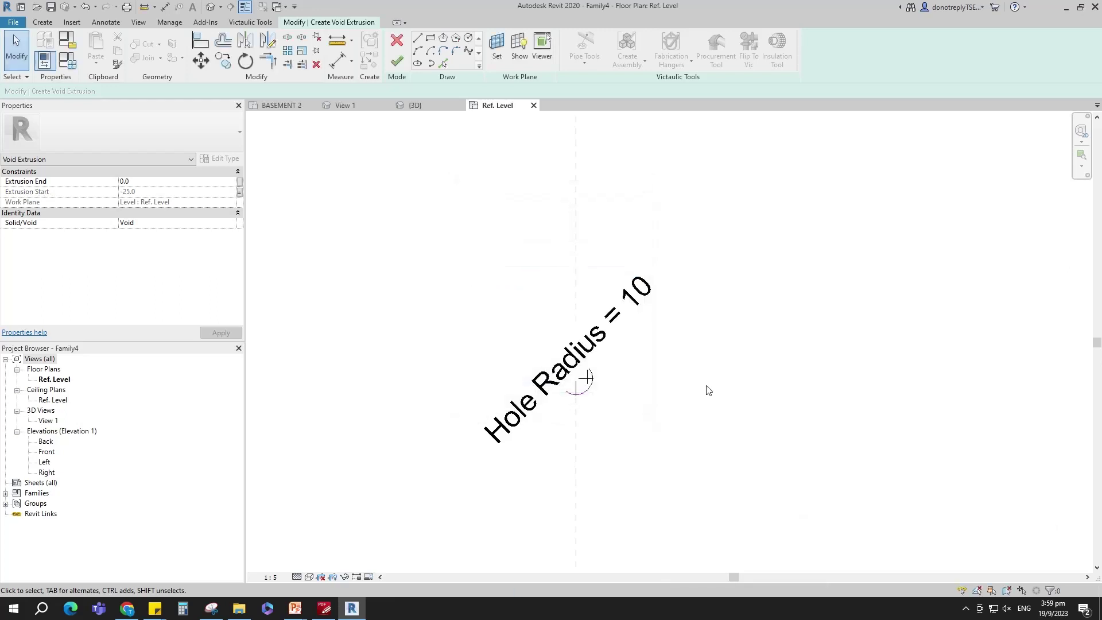
{"action": "scroll", "coordinate": [677, 390], "scroll_direction": "down", "scroll_amount": 3}
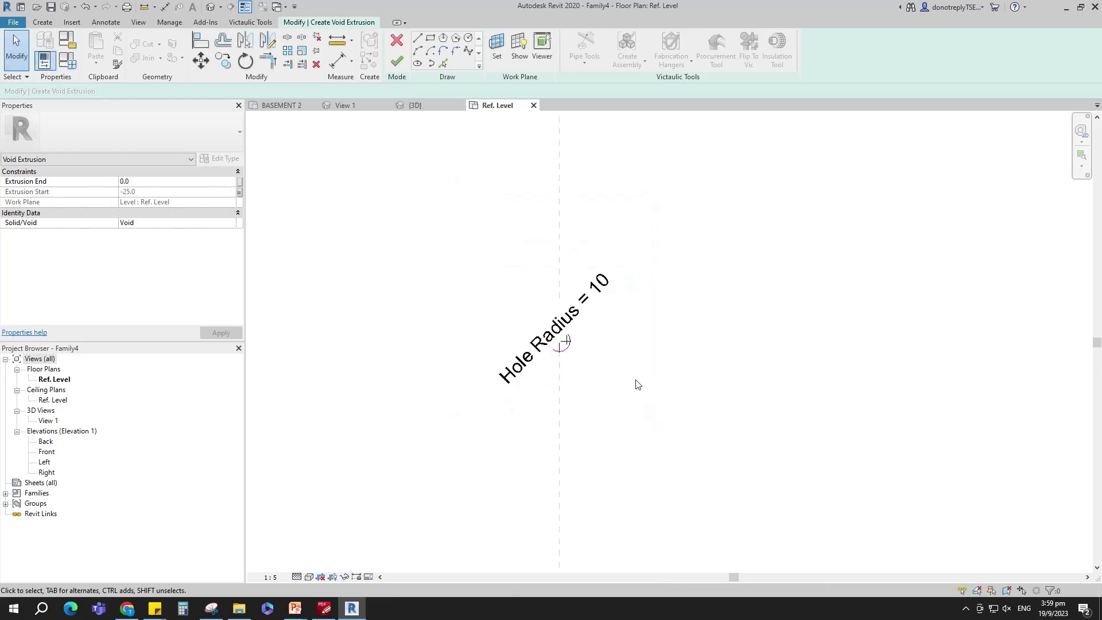
{"action": "left_click", "coordinate": [398, 63]}
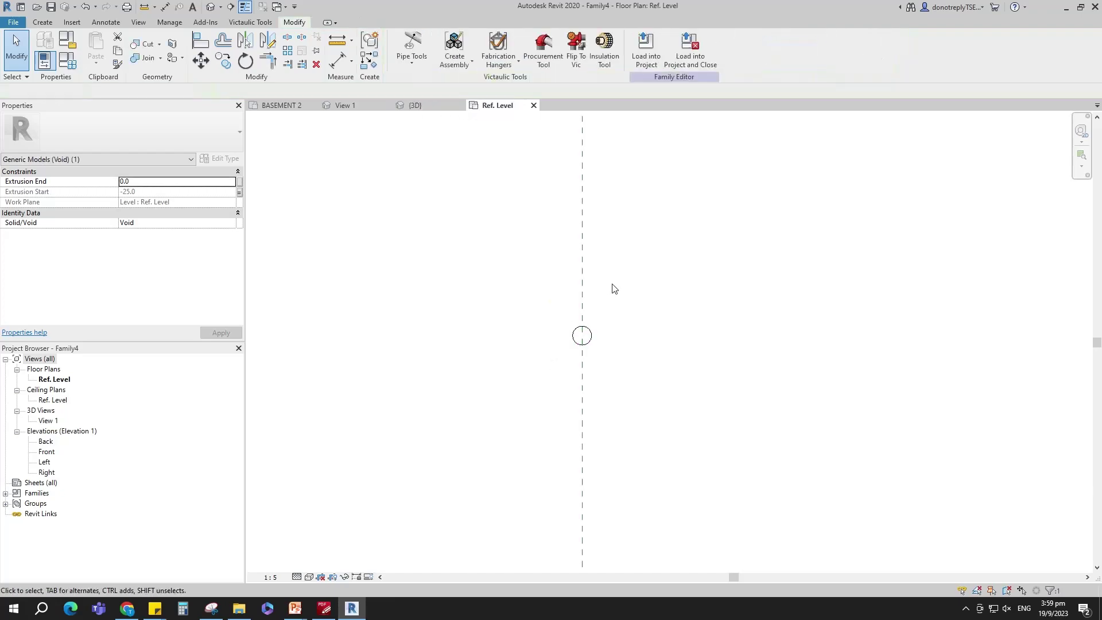
Step: Open the 3D view View 1 and set its visual style to Realistic
{"action": "double_click", "coordinate": [48, 420]}
{"action": "left_click", "coordinate": [311, 577]}
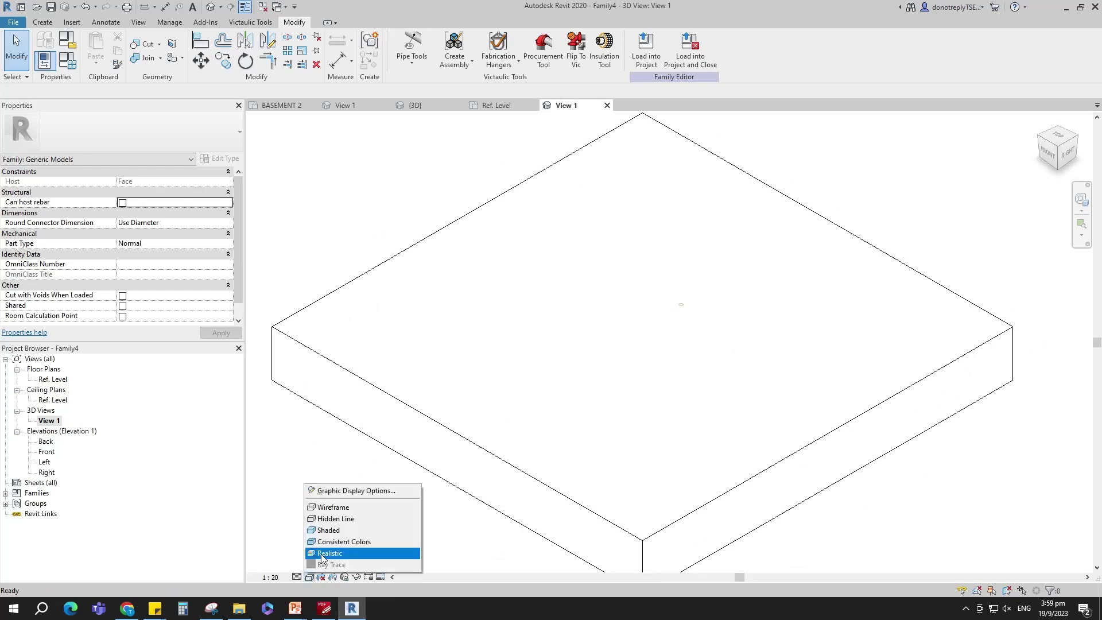
{"action": "left_click", "coordinate": [322, 554]}
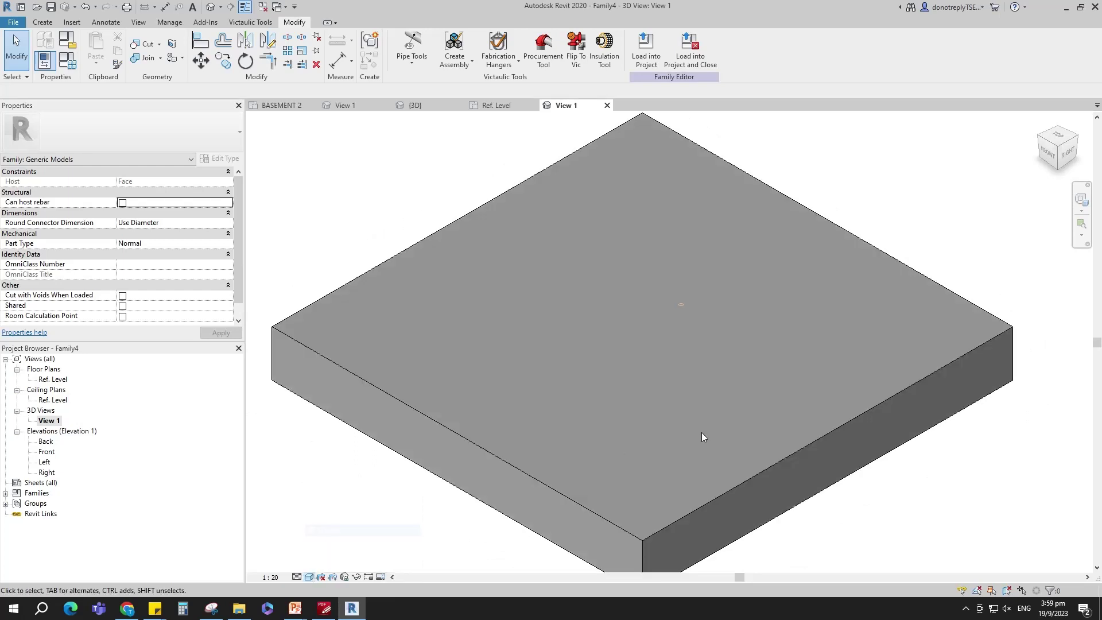
Step: Cut the host block with the circular void extrusion
{"action": "left_click", "coordinate": [153, 48]}
{"action": "left_click", "coordinate": [681, 310]}
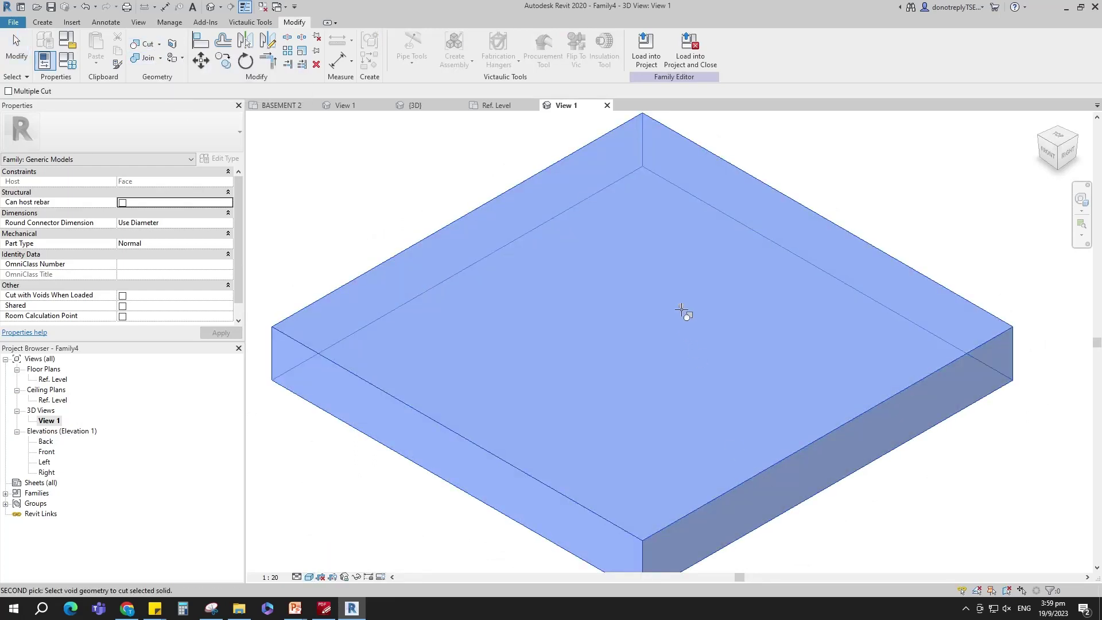
{"action": "left_click", "coordinate": [681, 309]}
{"action": "scroll", "coordinate": [688, 308], "scroll_direction": "up", "scroll_amount": 3}
{"action": "key", "text": "Escape"}
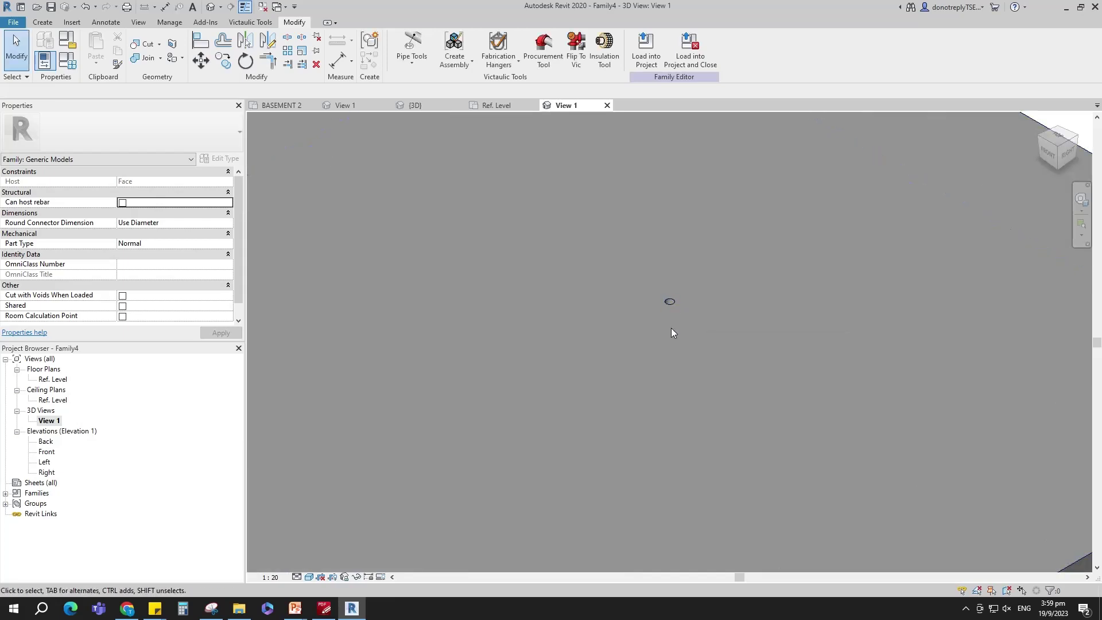
{"action": "scroll", "coordinate": [672, 318], "scroll_direction": "down", "scroll_amount": 5}
{"action": "scroll", "coordinate": [677, 312], "scroll_direction": "up", "scroll_amount": 7}
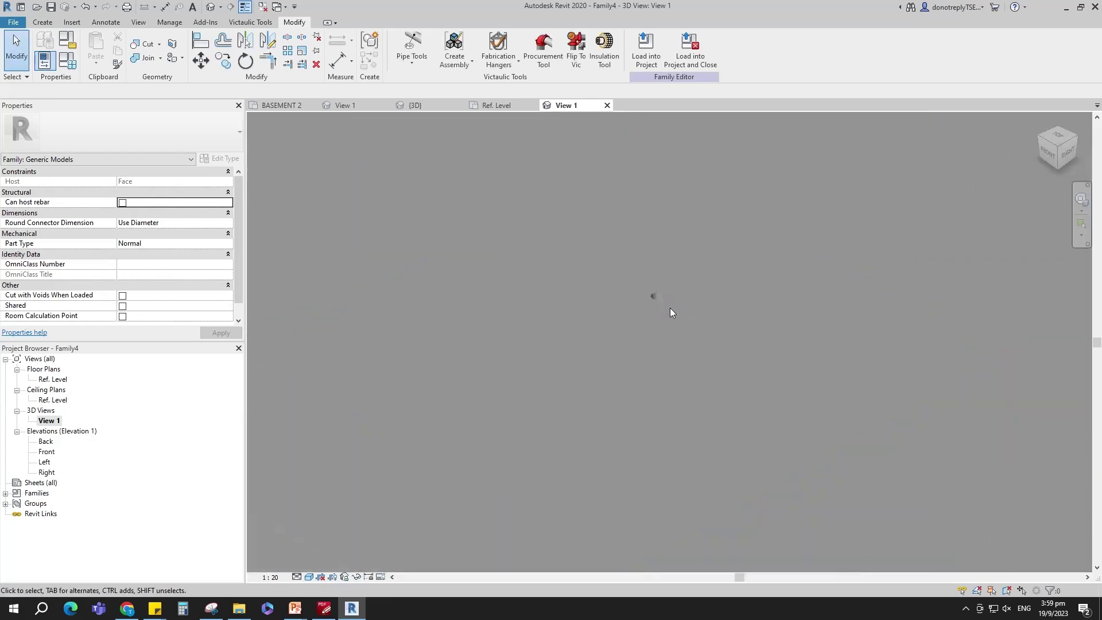
{"action": "scroll", "coordinate": [657, 295], "scroll_direction": "down", "scroll_amount": 5}
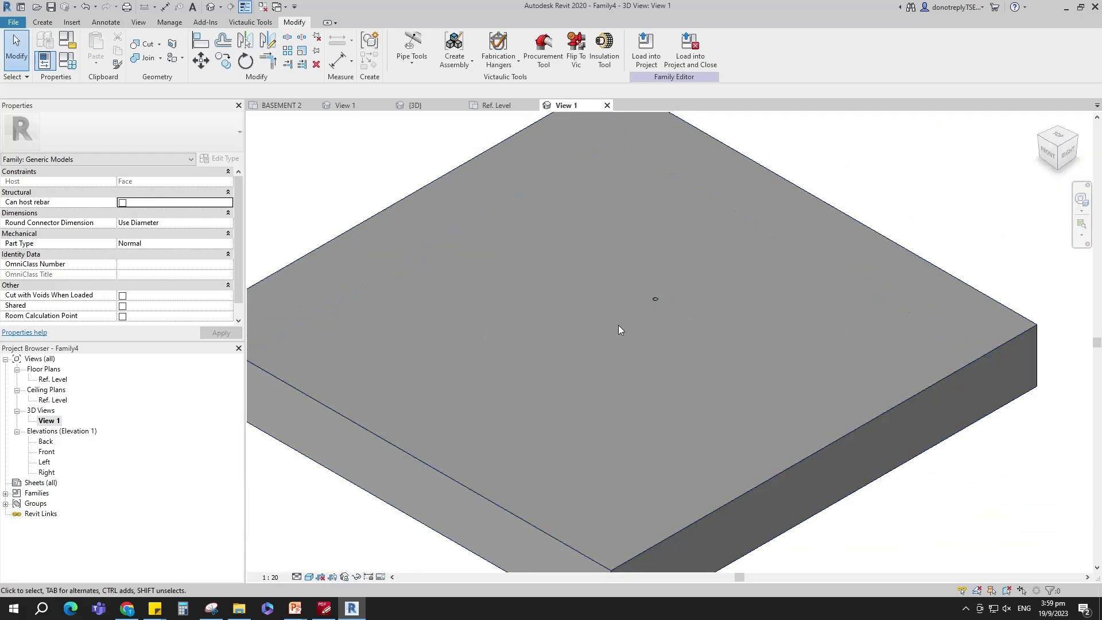
Step: Add an instance length parameter J under Dimensions in the family types and move it above Hole Radius
{"action": "left_click", "coordinate": [67, 60]}
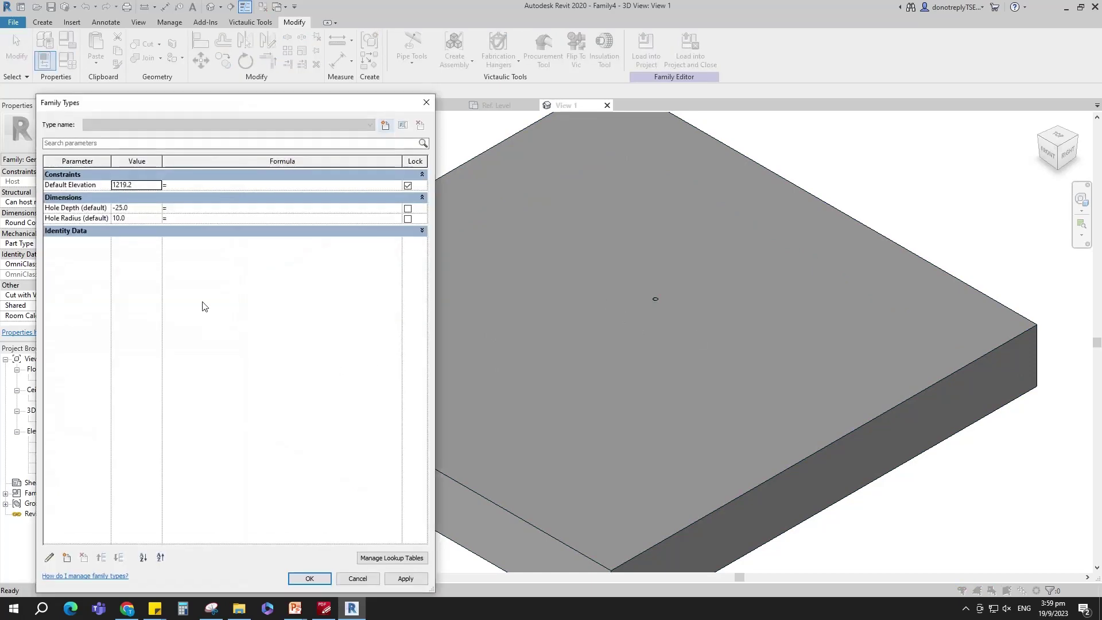
{"action": "left_click", "coordinate": [67, 557]}
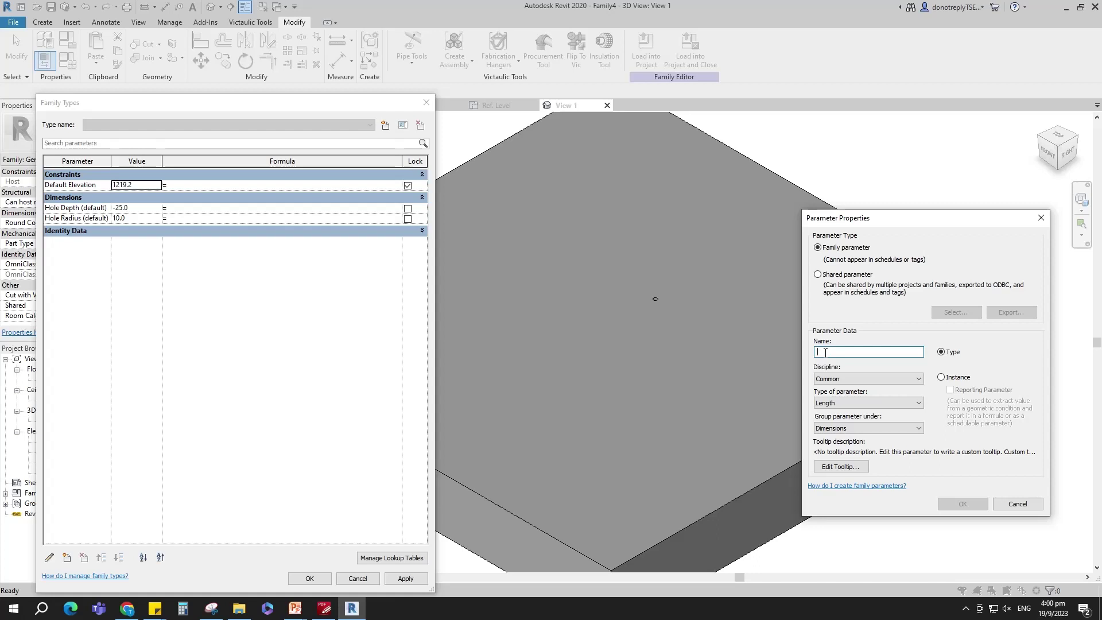
{"action": "type", "text": "J"}
{"action": "left_click", "coordinate": [941, 377]}
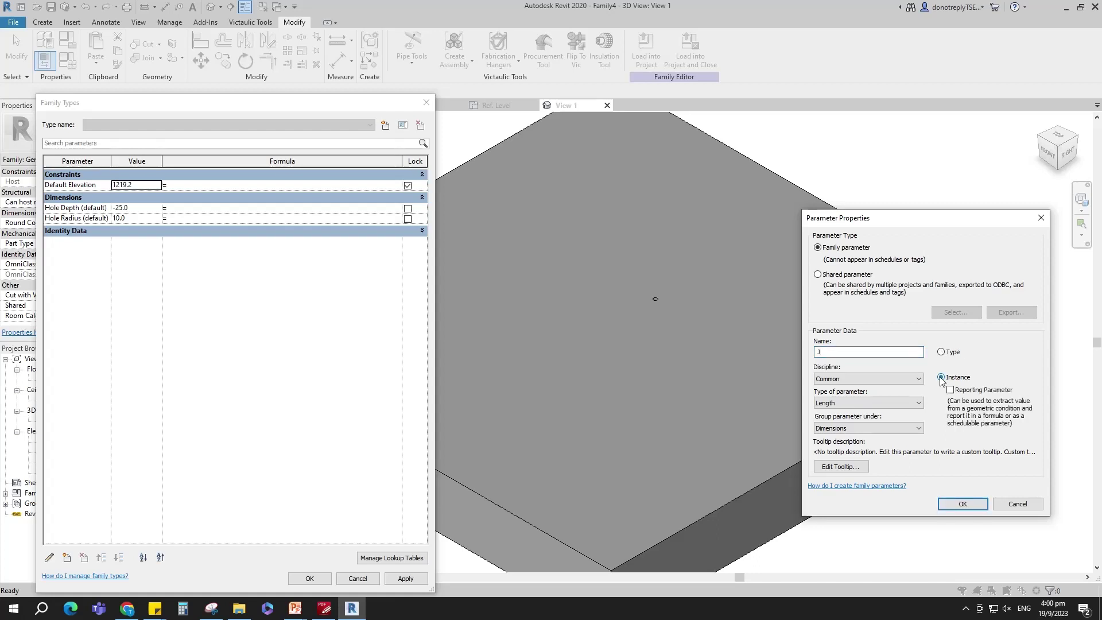
{"action": "left_click", "coordinate": [962, 504]}
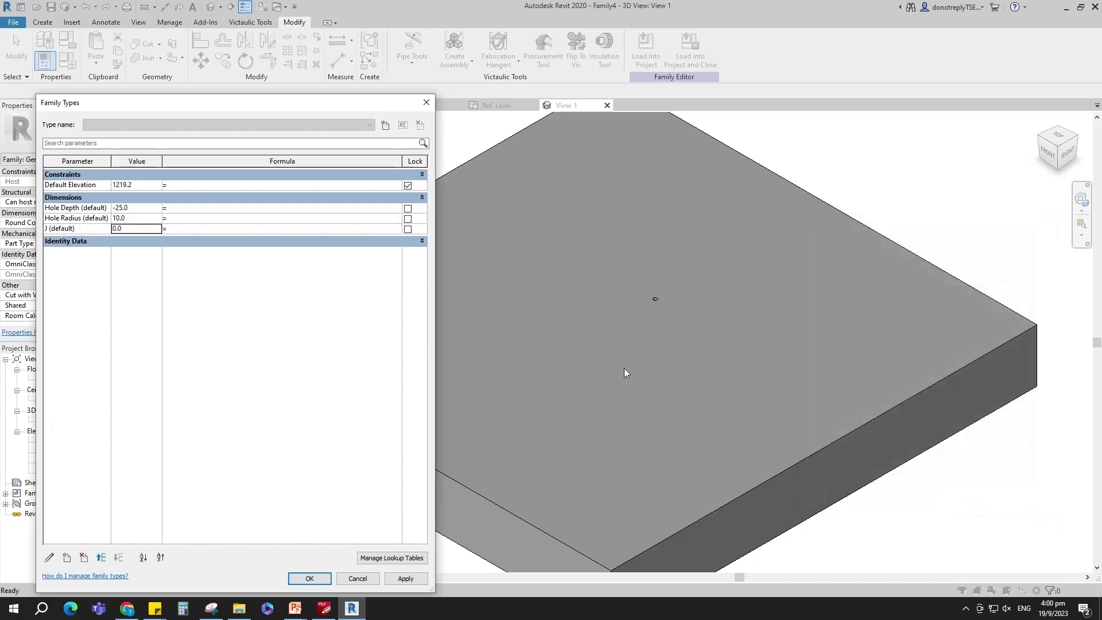
{"action": "left_click", "coordinate": [62, 228]}
{"action": "left_click", "coordinate": [102, 557]}
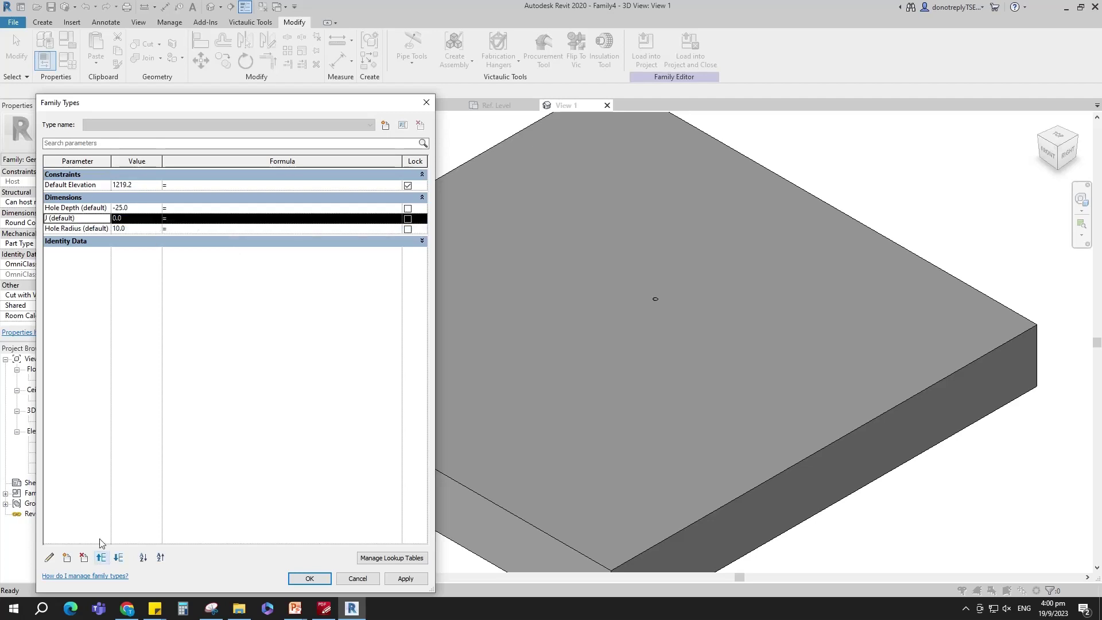
Step: Reorder the dimension parameters so J comes first, followed by Hole Radius and Hole Depth
{"action": "left_click", "coordinate": [101, 557]}
{"action": "left_click", "coordinate": [114, 228]}
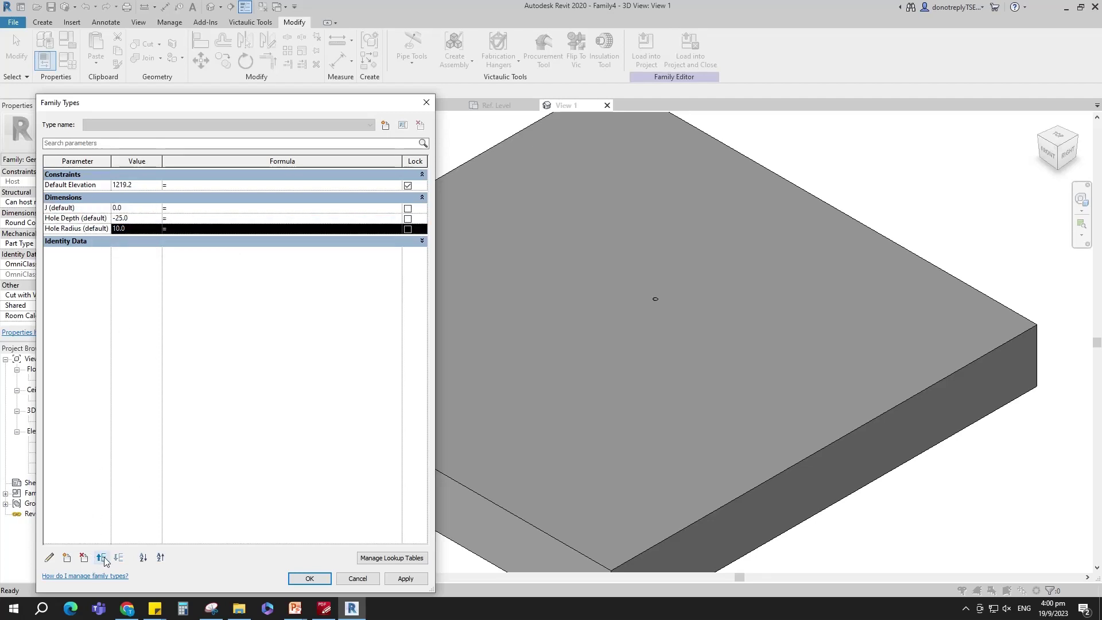
{"action": "left_click", "coordinate": [101, 557]}
Step: Set J to 20, drive Hole Radius with the formula J/2, and apply the values
{"action": "left_click", "coordinate": [121, 207]}
{"action": "type", "text": "20"}
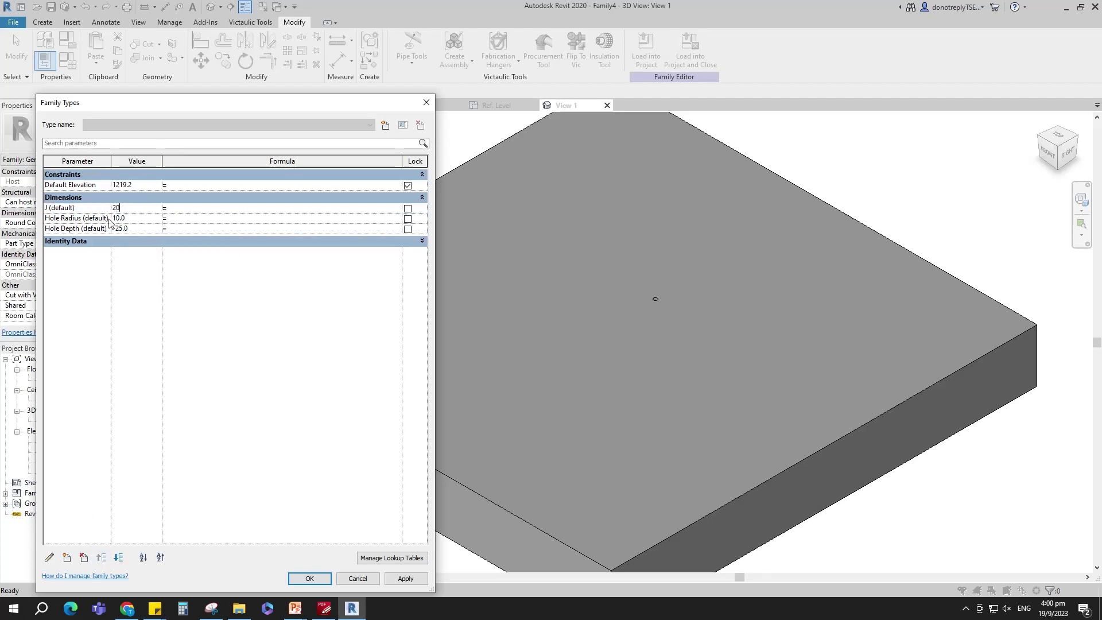
{"action": "left_click", "coordinate": [161, 224]}
{"action": "left_click", "coordinate": [406, 579]}
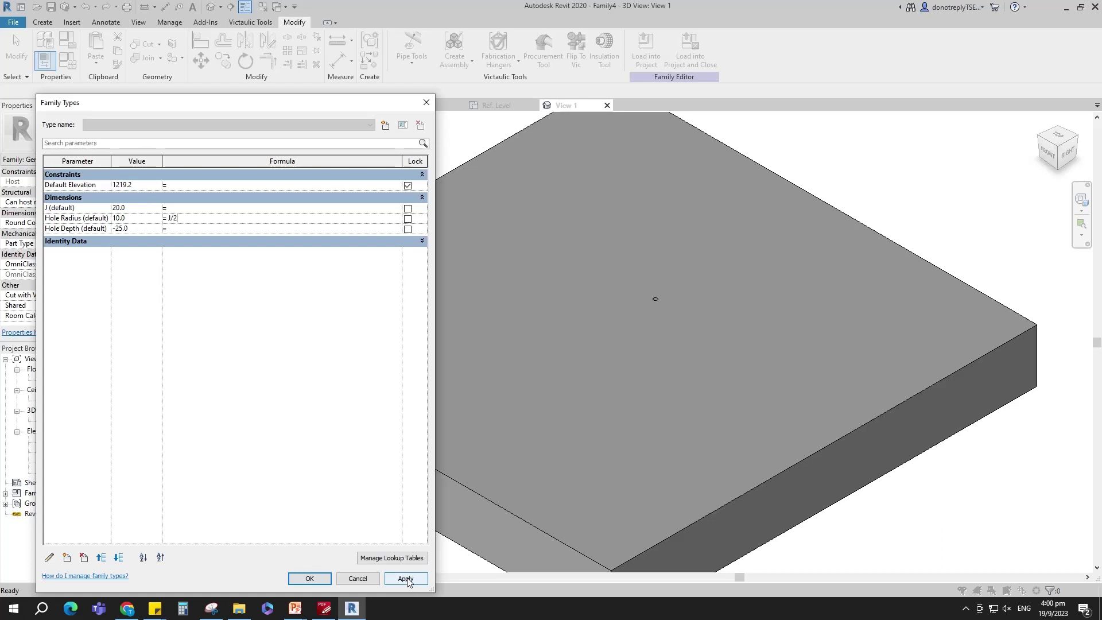
Step: Add an instance length parameter T under Dimensions and move it above Hole Depth
{"action": "left_click", "coordinate": [68, 559]}
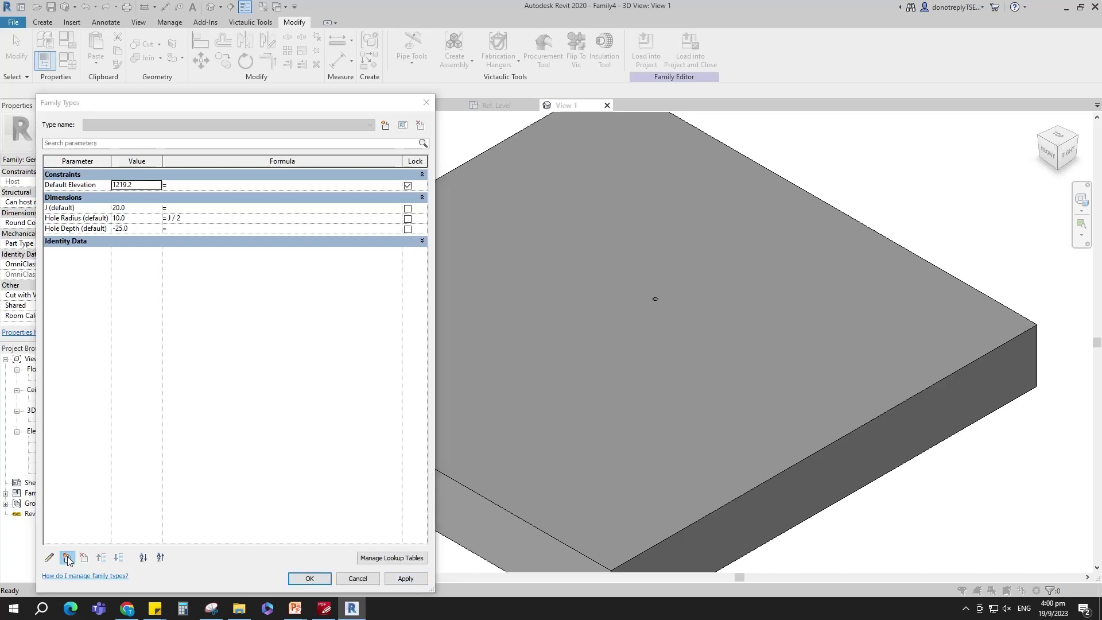
{"action": "type", "text": "T"}
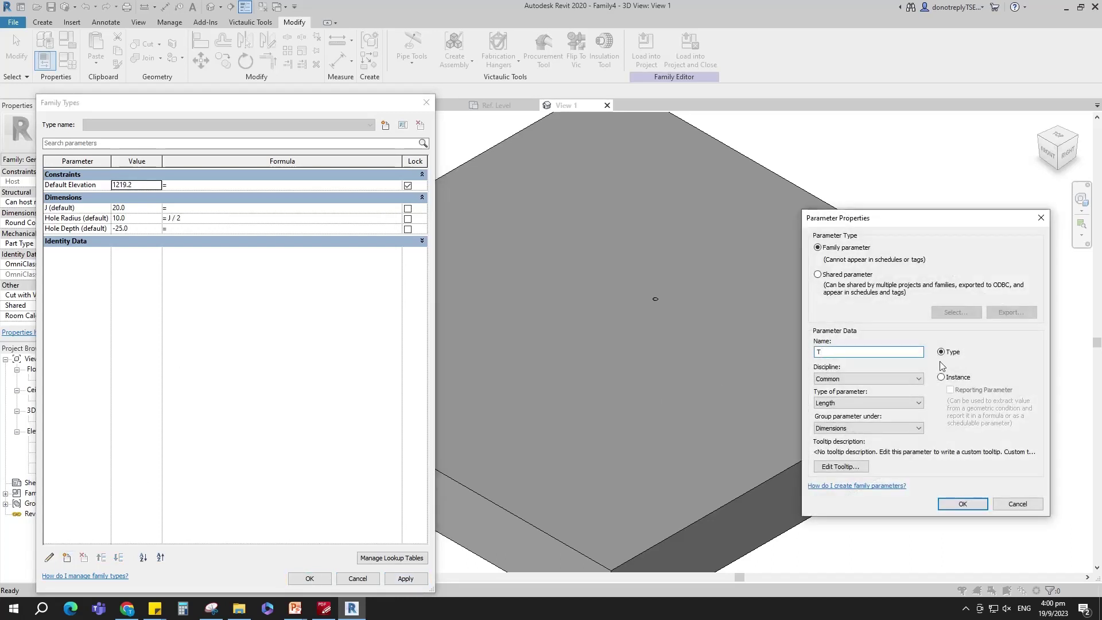
{"action": "left_click", "coordinate": [942, 377]}
{"action": "left_click", "coordinate": [963, 504]}
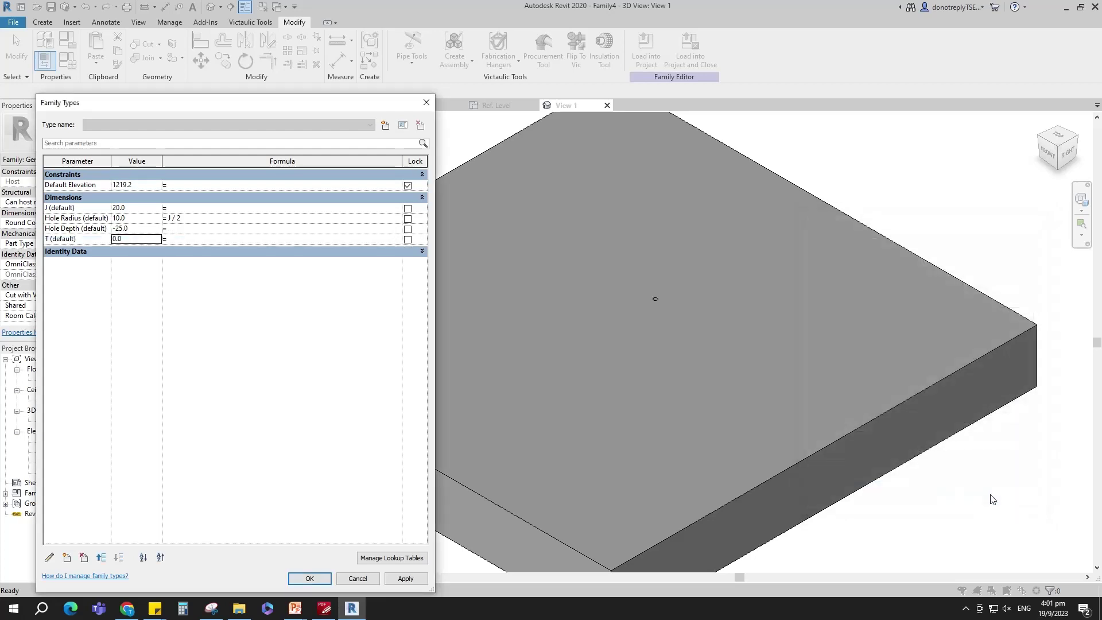
{"action": "left_click", "coordinate": [75, 240]}
{"action": "left_click", "coordinate": [101, 558]}
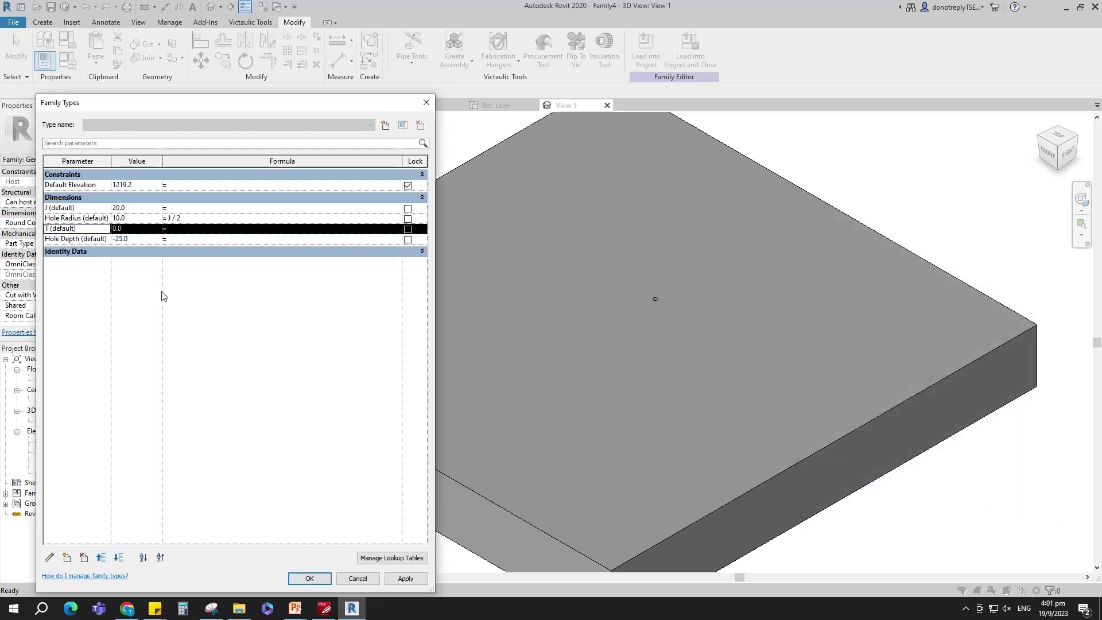
Step: Set T to 25, drive Hole Depth with the formula (-T), and apply and close the family types
{"action": "left_click", "coordinate": [131, 229]}
{"action": "type", "text": "25"}
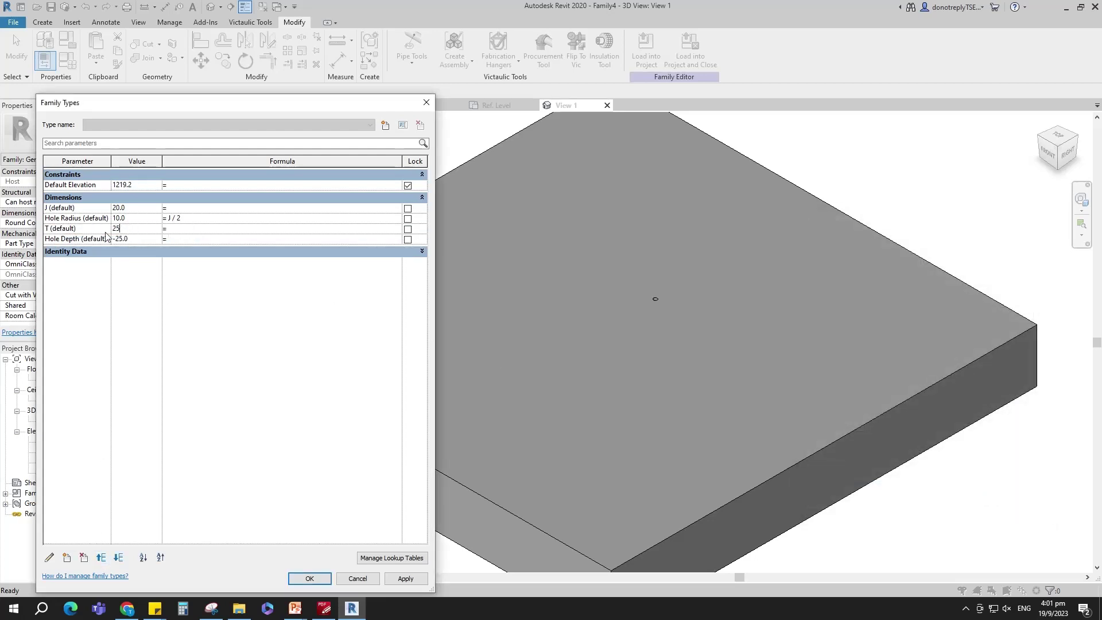
{"action": "left_click", "coordinate": [230, 239]}
{"action": "type", "text": "(-T)"}
{"action": "left_click", "coordinate": [406, 579]}
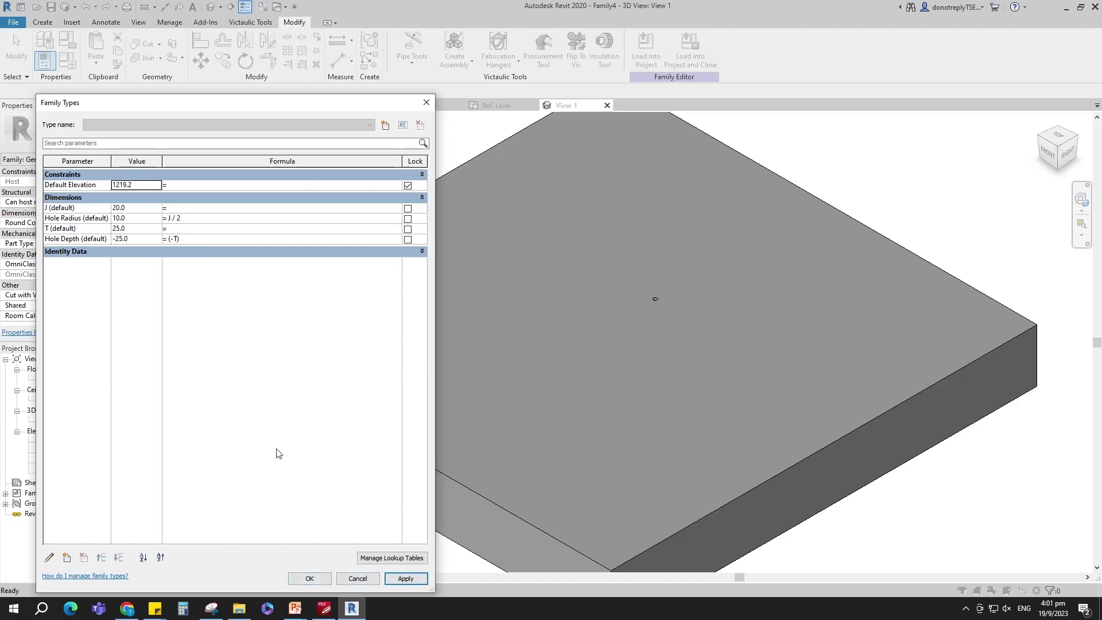
{"action": "left_click", "coordinate": [299, 580]}
Step: In the Ref. Level plan, create a grouped radial array of 3 circular voids centred on the reference plane intersection
{"action": "key", "text": "ctrl+Tab"}
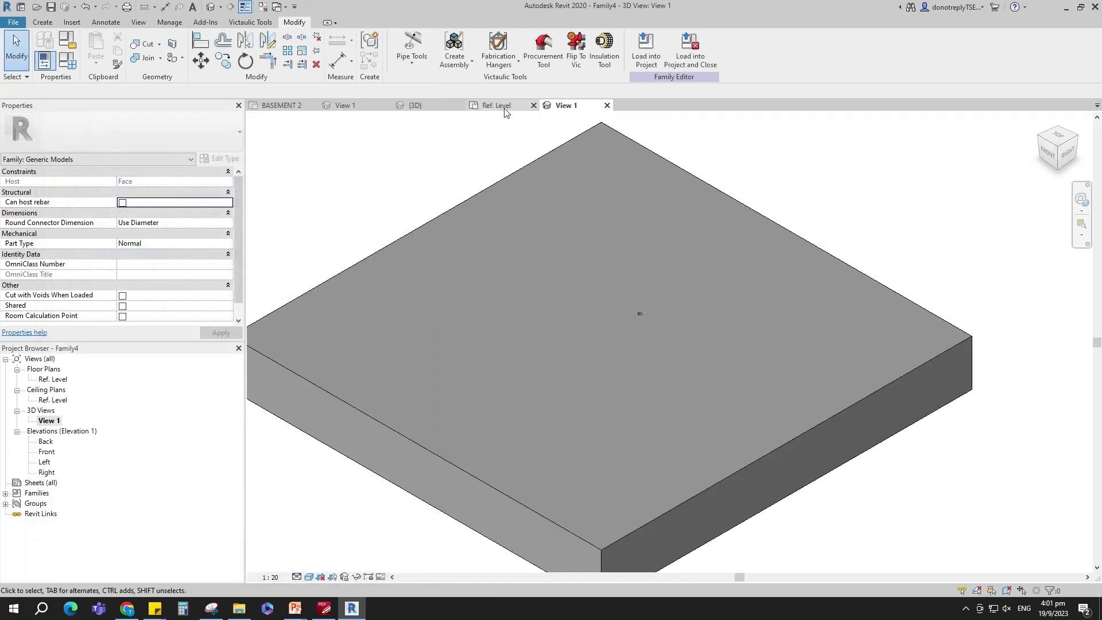
{"action": "left_click", "coordinate": [592, 319]}
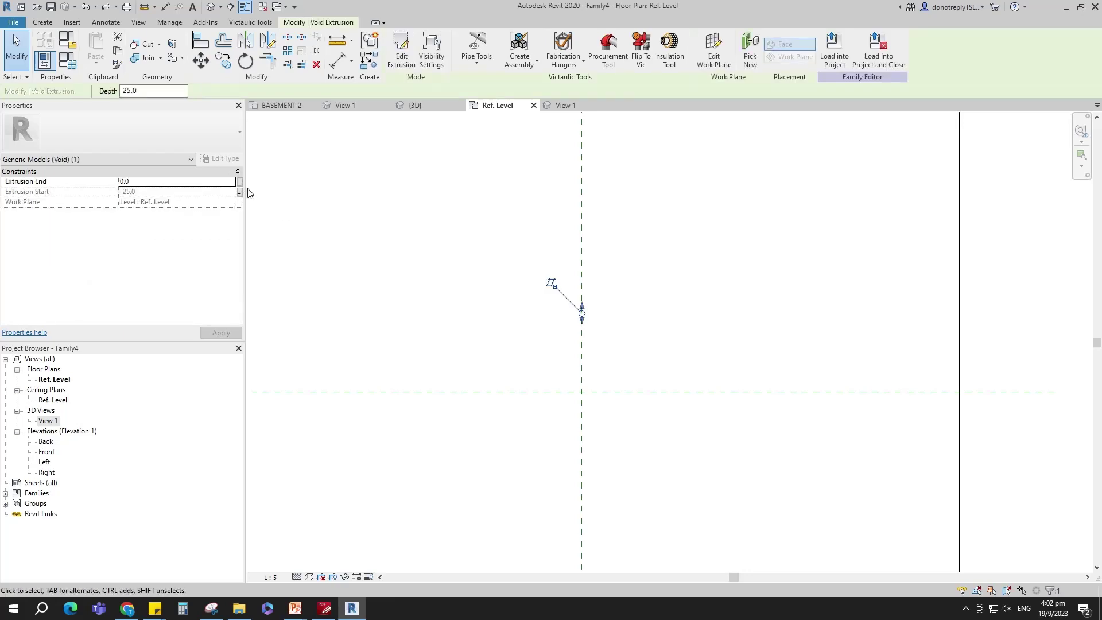
{"action": "left_click", "coordinate": [289, 52]}
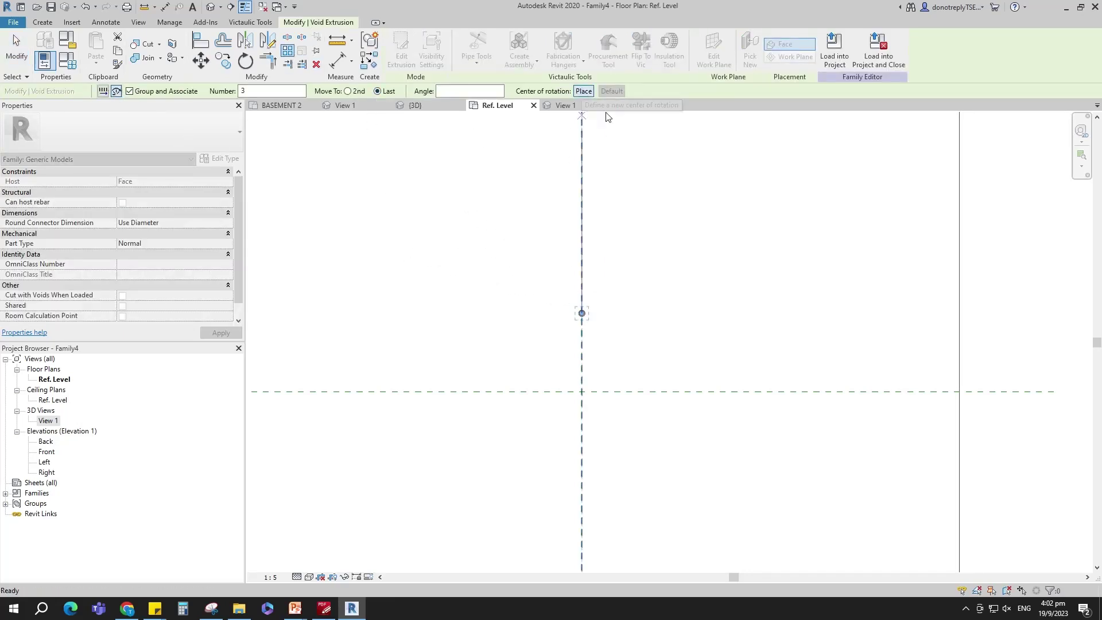
{"action": "left_click", "coordinate": [584, 90]}
{"action": "left_click", "coordinate": [583, 390]}
{"action": "scroll", "coordinate": [583, 336], "scroll_direction": "up", "scroll_amount": 2}
{"action": "scroll", "coordinate": [597, 336], "scroll_direction": "down", "scroll_amount": 5}
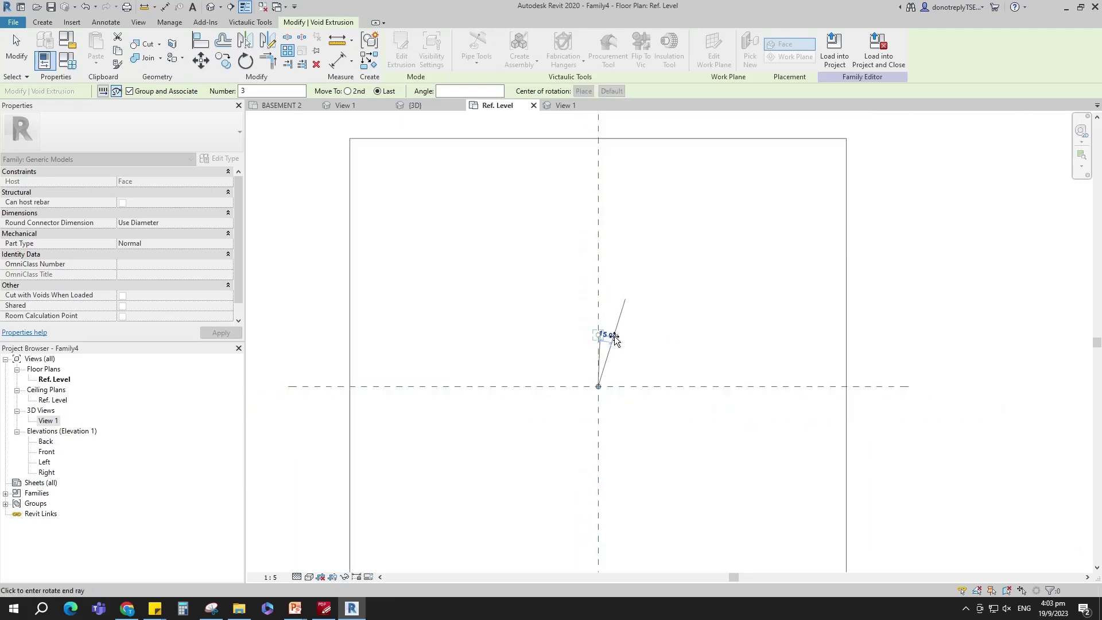
{"action": "left_click", "coordinate": [608, 272]}
{"action": "left_click", "coordinate": [607, 451]}
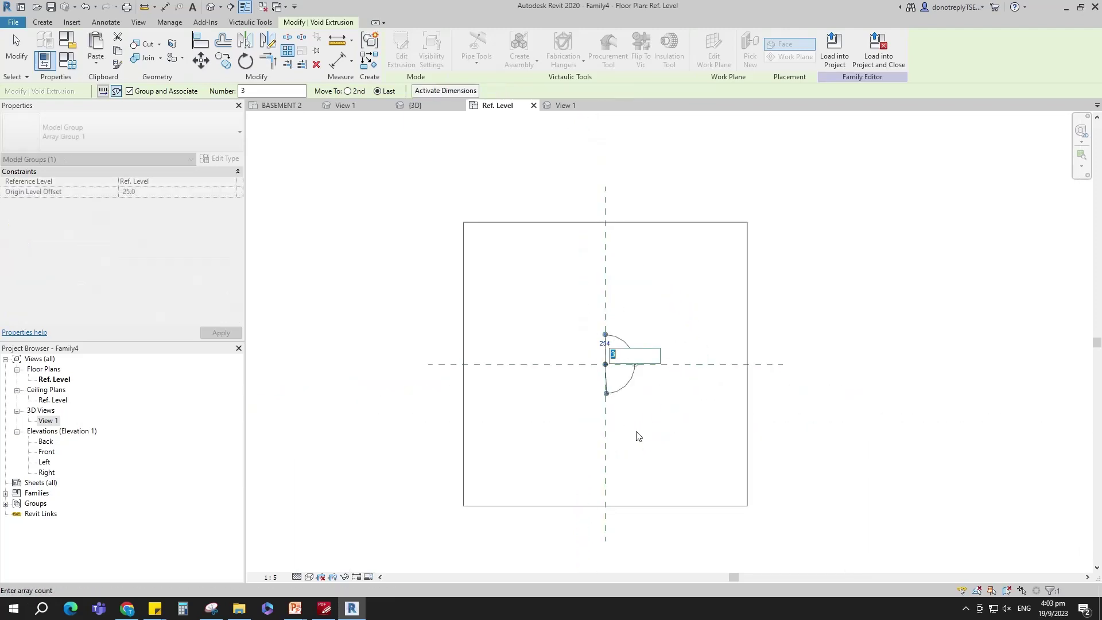
Step: Set the radial array's total angle to 360 degrees
{"action": "scroll", "coordinate": [635, 414], "scroll_direction": "up", "scroll_amount": 4}
{"action": "left_click", "coordinate": [598, 326]}
{"action": "left_click", "coordinate": [660, 251]}
{"action": "left_click_drag", "start_coordinate": [665, 244], "coordinate": [578, 246]}
{"action": "type", "text": "360"}
{"action": "key", "text": "Return"}
Step: Make the array's radius dimension permanent and label it with a new instance parameter named K1
{"action": "scroll", "coordinate": [758, 373], "scroll_direction": "down", "scroll_amount": 3}
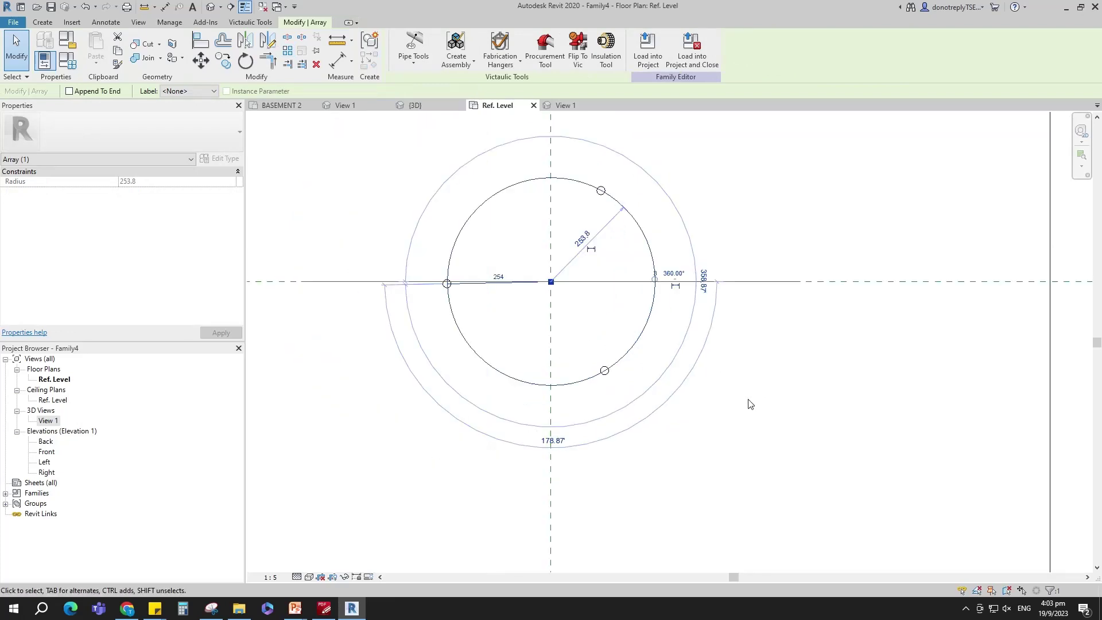
{"action": "left_click", "coordinate": [592, 251]}
{"action": "left_click", "coordinate": [508, 48]}
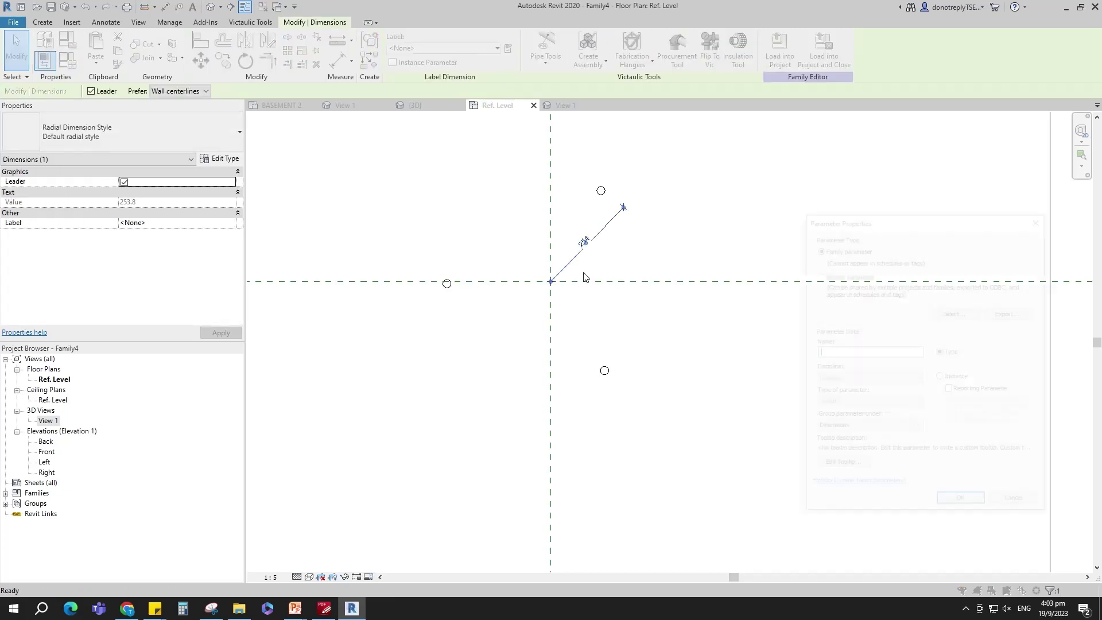
{"action": "type", "text": "K1"}
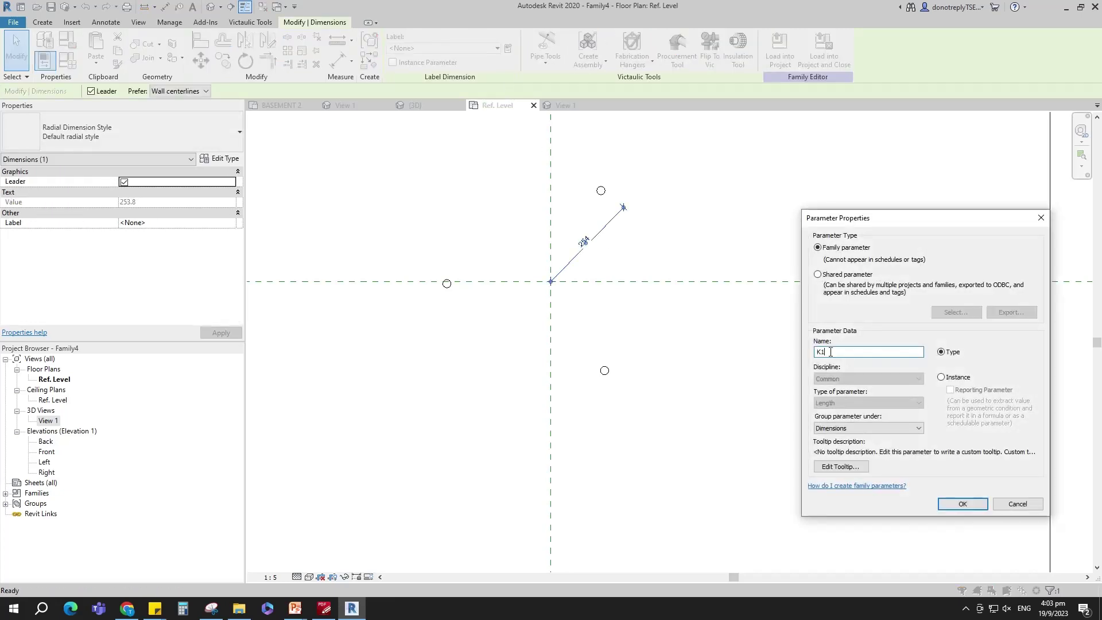
{"action": "left_click", "coordinate": [942, 377]}
{"action": "left_click", "coordinate": [963, 504]}
{"action": "left_click", "coordinate": [720, 430]}
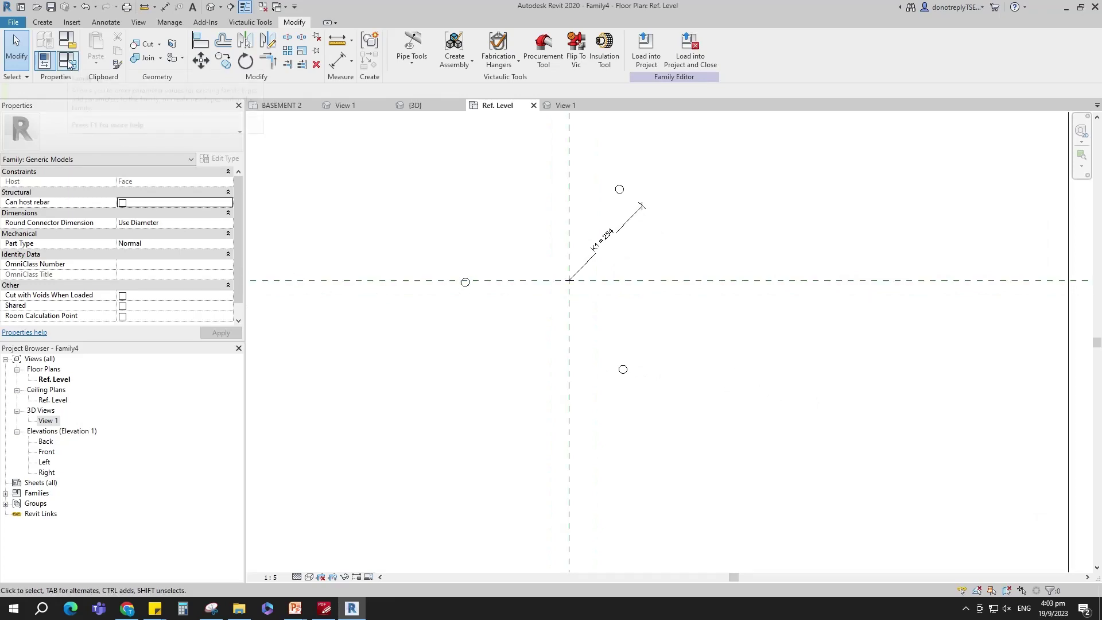
Step: Label the array count with a new instance parameter named No of Hole, grouped under Other
{"action": "scroll", "coordinate": [425, 309], "scroll_direction": "down", "scroll_amount": 1}
{"action": "left_click", "coordinate": [578, 356]}
{"action": "scroll", "coordinate": [631, 315], "scroll_direction": "up", "scroll_amount": 2}
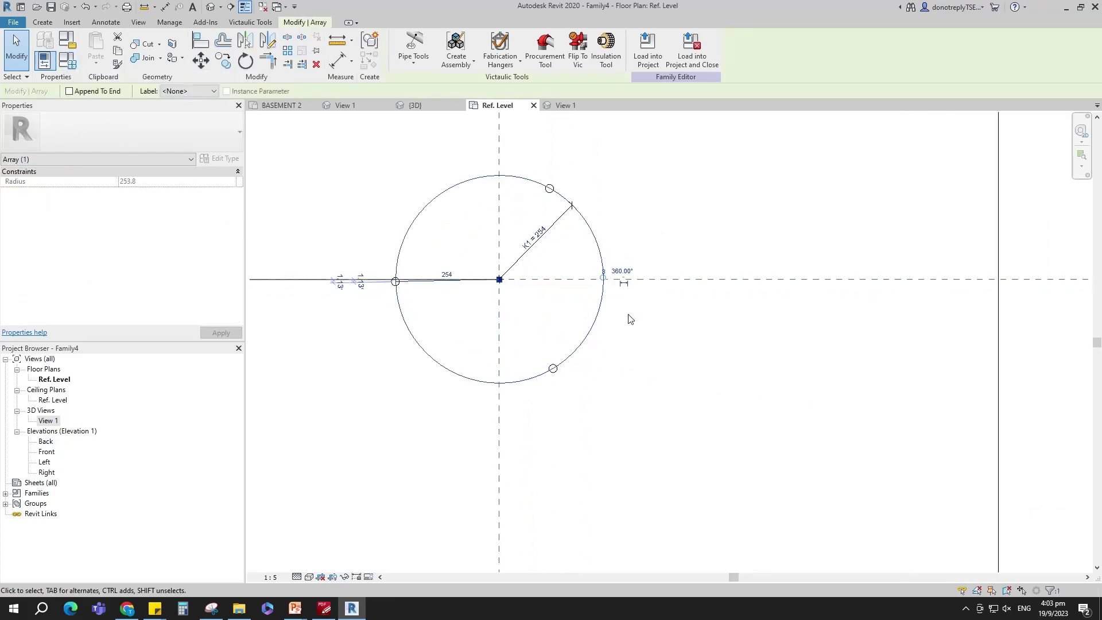
{"action": "left_click", "coordinate": [183, 92]}
{"action": "left_click", "coordinate": [189, 111]}
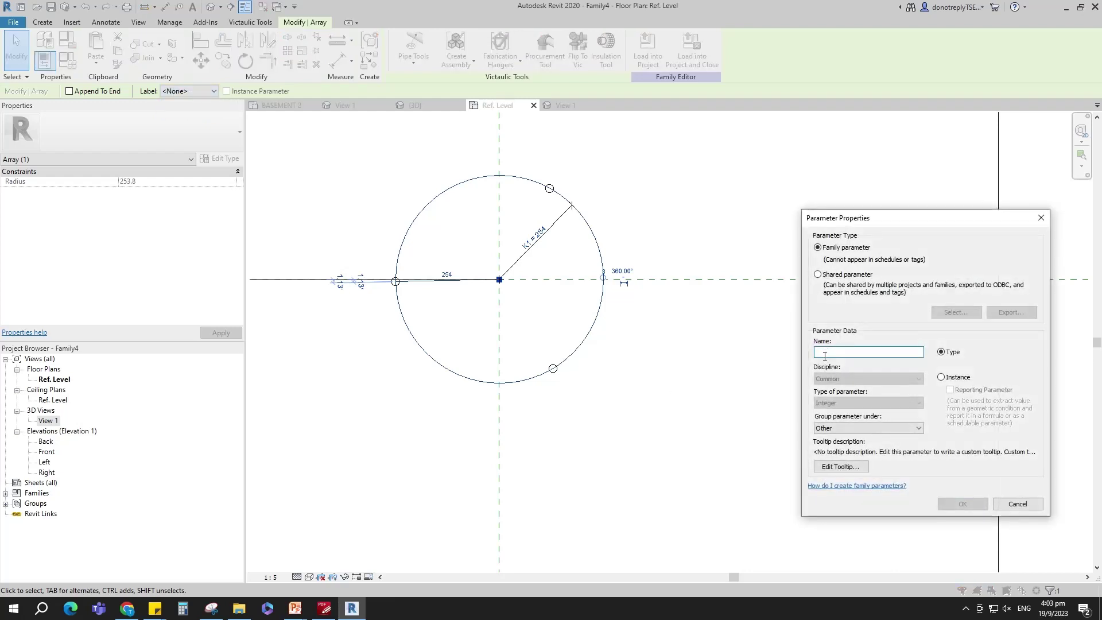
{"action": "type", "text": "No of Hole"}
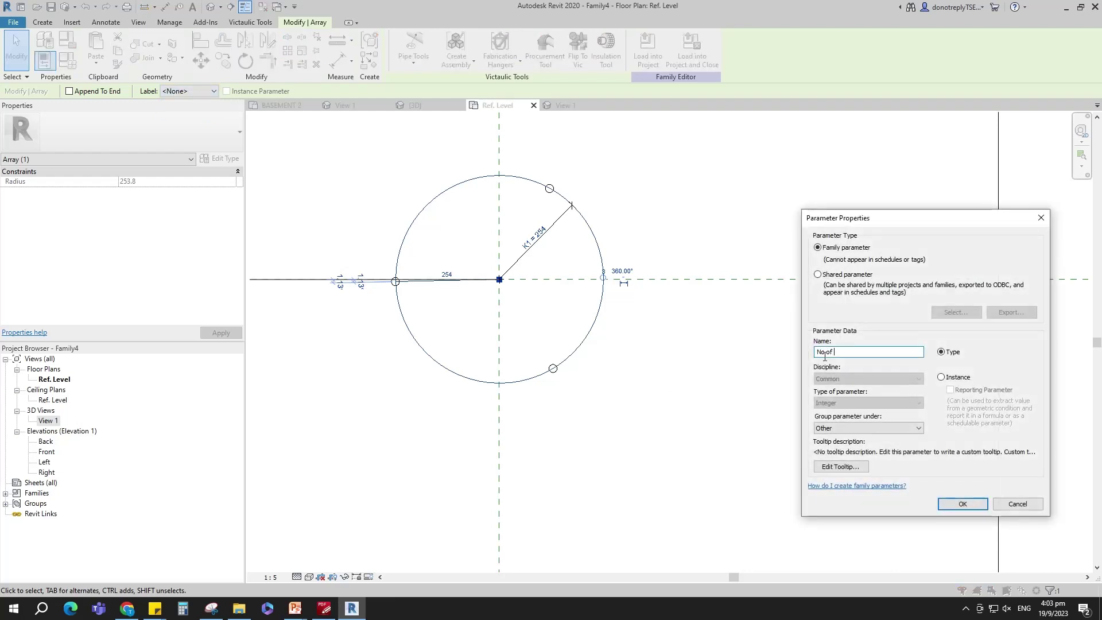
{"action": "left_click", "coordinate": [963, 503]}
{"action": "left_click", "coordinate": [729, 401]}
Step: Add an instance length parameter K under Dimensions in the family types
{"action": "scroll", "coordinate": [729, 401], "scroll_direction": "down", "scroll_amount": 1}
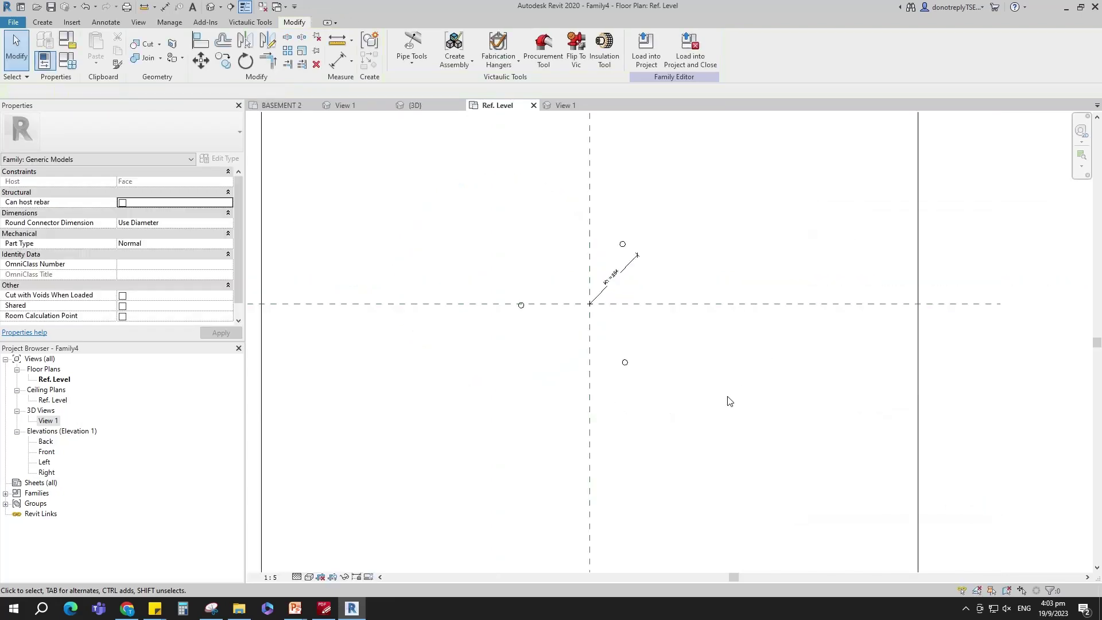
{"action": "left_click", "coordinate": [67, 60]}
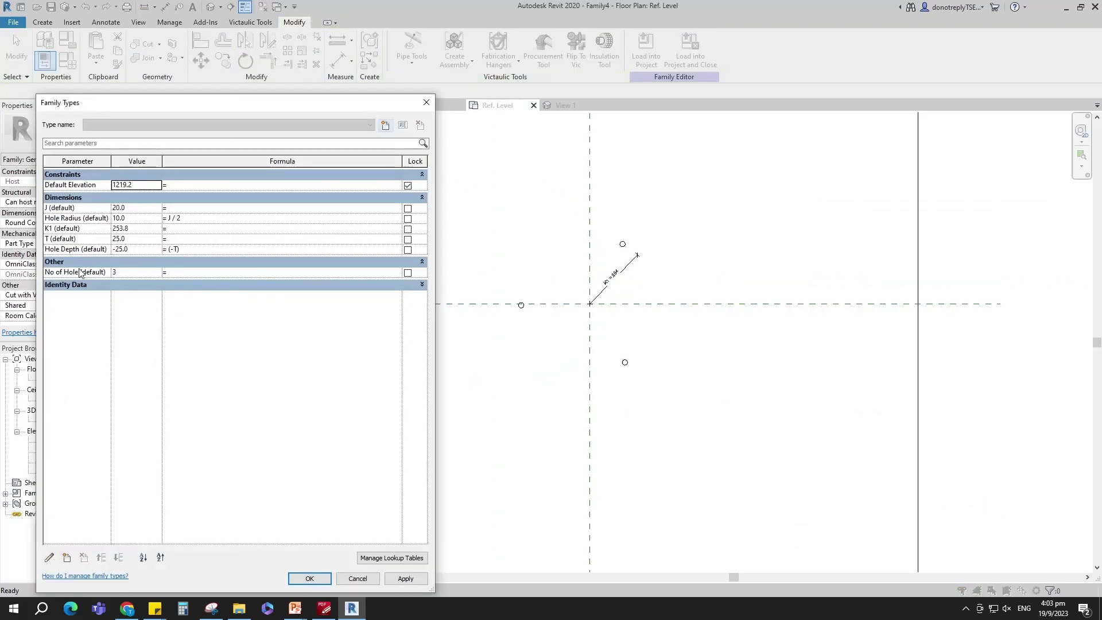
{"action": "left_click", "coordinate": [67, 557]}
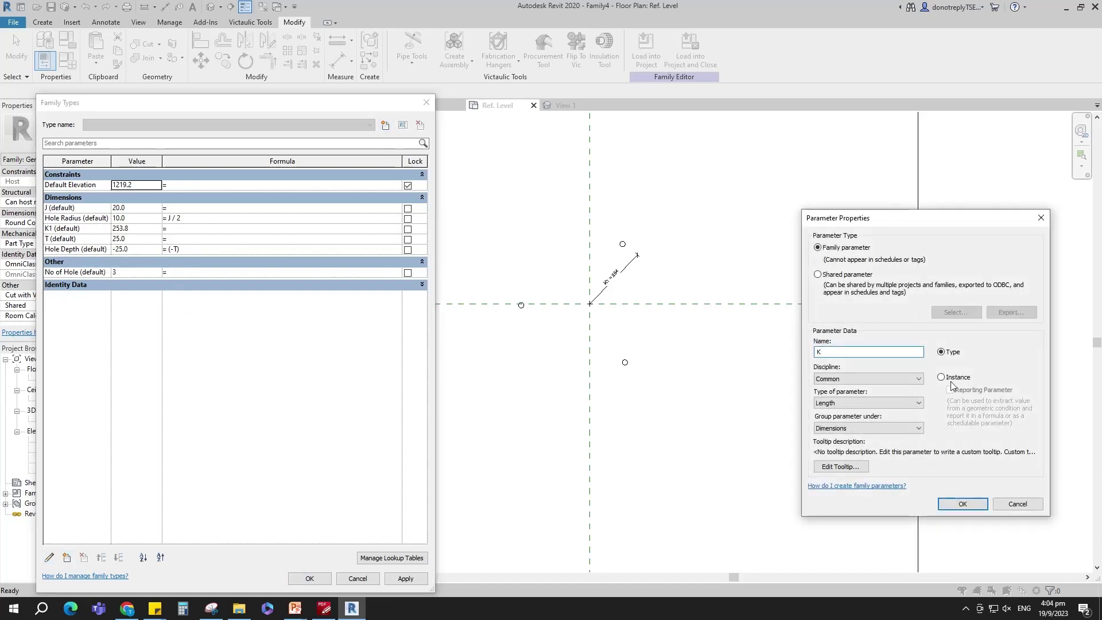
{"action": "left_click", "coordinate": [944, 379]}
{"action": "left_click", "coordinate": [962, 503]}
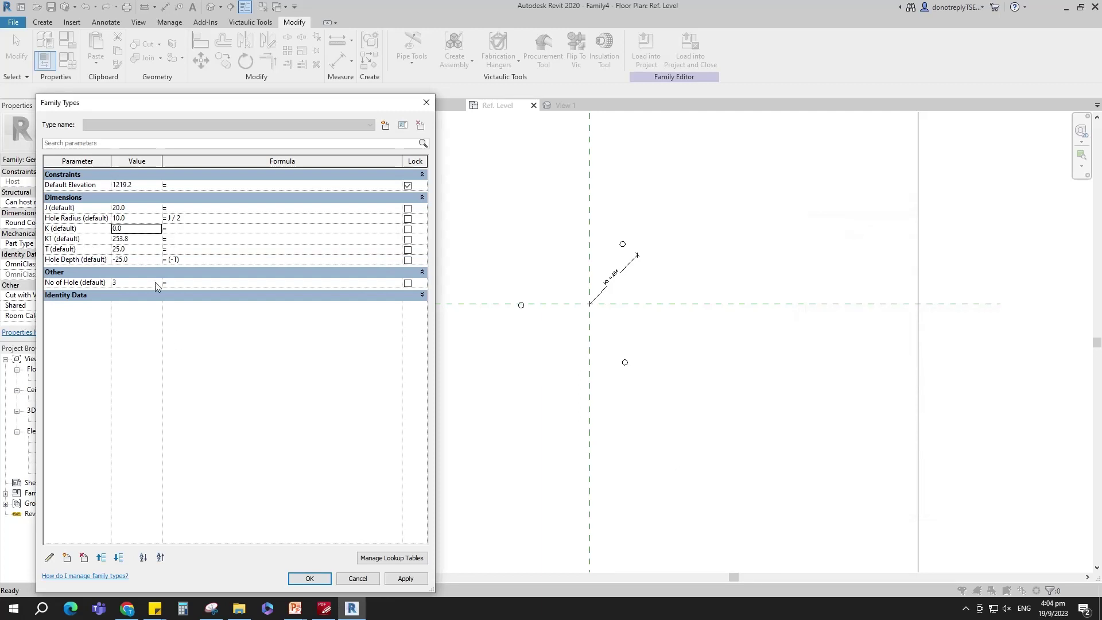
Step: Set K to 190, drive K1 with the formula K / 2, and apply the values
{"action": "left_click", "coordinate": [177, 243]}
{"action": "type", "text": "/ 2"}
{"action": "left_click", "coordinate": [406, 578]}
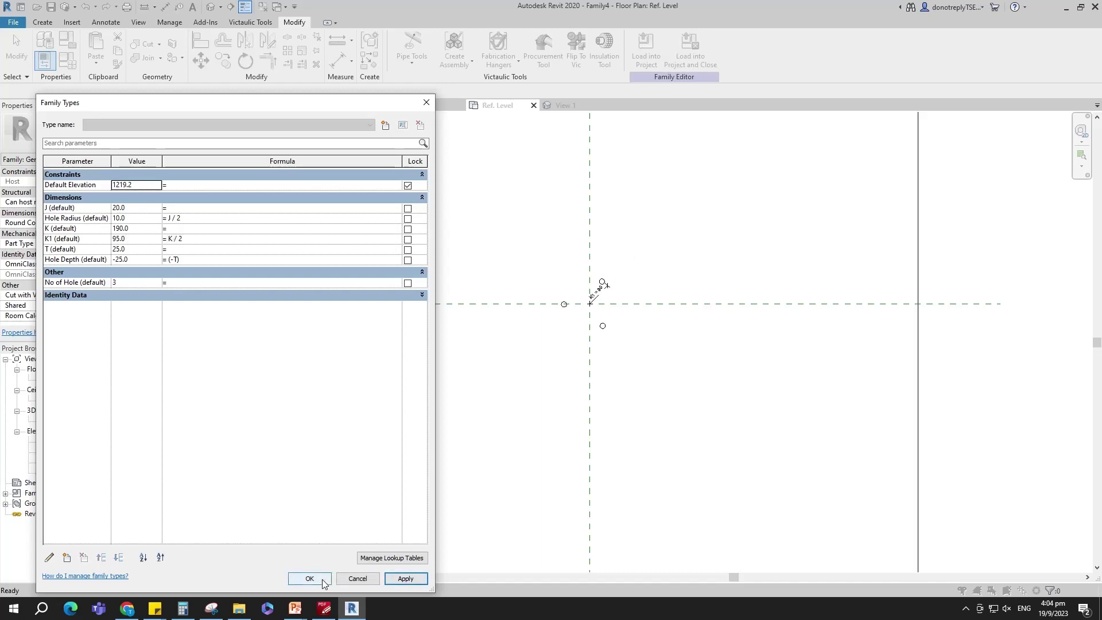
Step: Test the array by applying a No of Hole value of 10 and another of 20
{"action": "left_click", "coordinate": [116, 282]}
{"action": "type", "text": "10"}
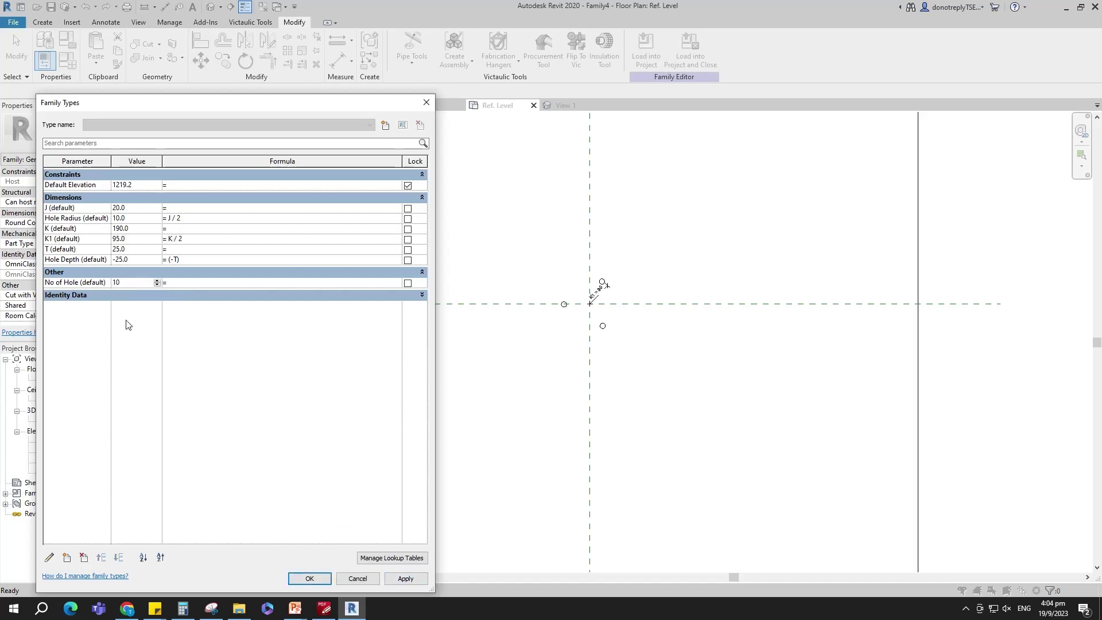
{"action": "left_click", "coordinate": [405, 578]}
{"action": "left_click", "coordinate": [123, 285]}
{"action": "type", "text": "20"}
{"action": "left_click", "coordinate": [402, 580]}
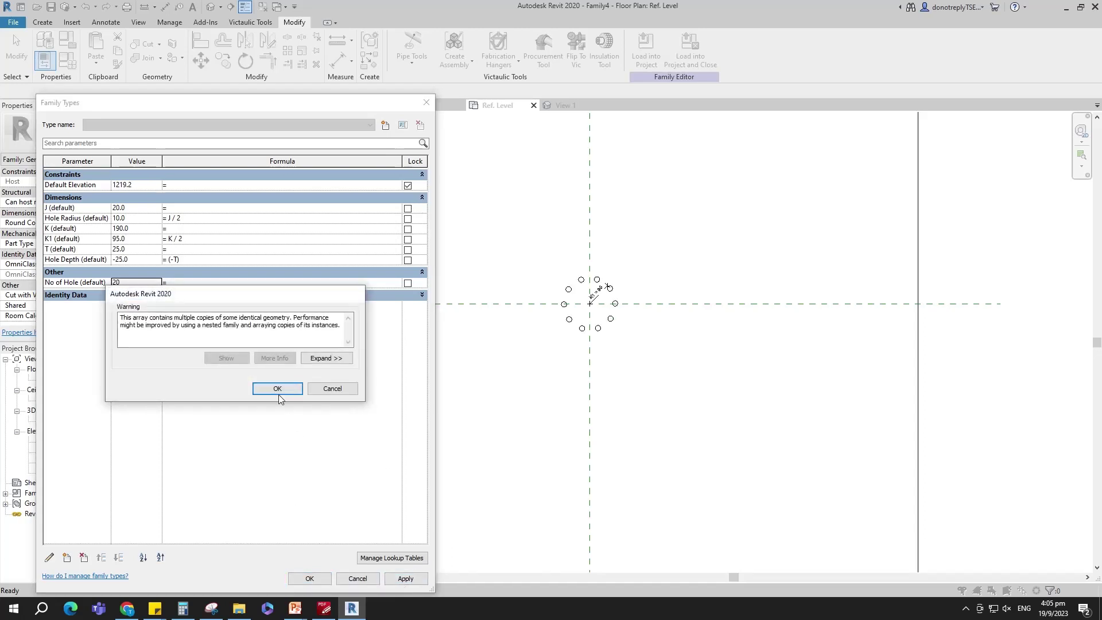
{"action": "left_click", "coordinate": [283, 388]}
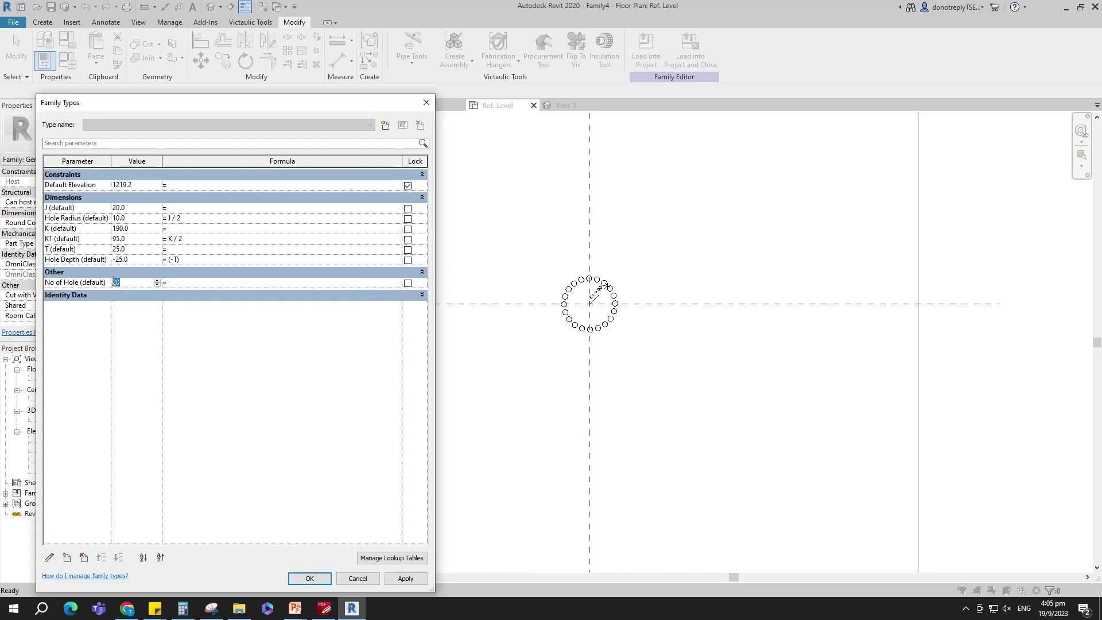
Step: Set No of Hole to 8, apply it and close the family types
{"action": "type", "text": "8"}
{"action": "left_click", "coordinate": [402, 579]}
{"action": "left_click", "coordinate": [309, 578]}
Step: Set the visual style of the Ref. Level plan to Realistic
{"action": "left_click", "coordinate": [308, 577]}
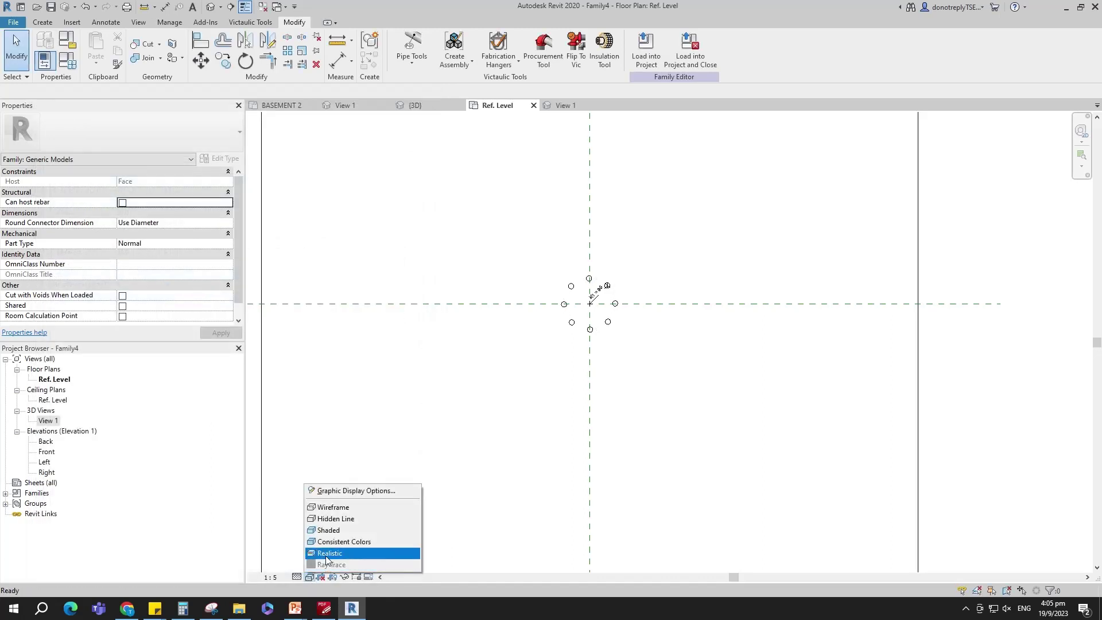
{"action": "left_click", "coordinate": [335, 553]}
{"action": "scroll", "coordinate": [607, 350], "scroll_direction": "down", "scroll_amount": 5}
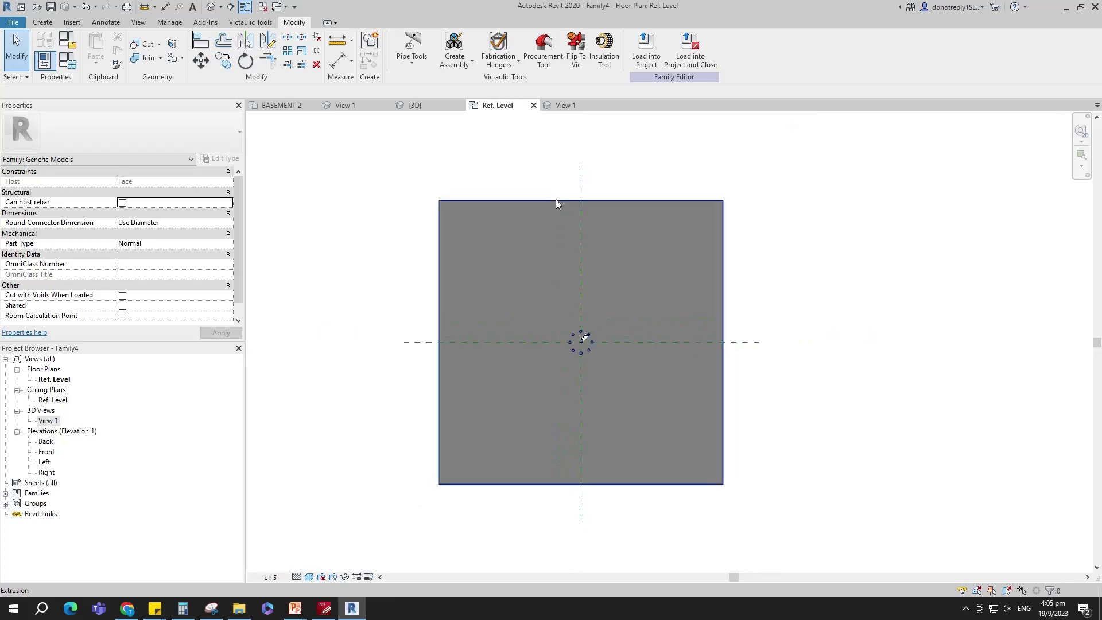
Step: Open the 3D view View 1 and hide the Dimensions annotation category in its visibility overrides
{"action": "left_click", "coordinate": [566, 105]}
{"action": "scroll", "coordinate": [674, 394], "scroll_direction": "down", "scroll_amount": 1}
{"action": "key", "text": "v"}
{"action": "key", "text": "v"}
{"action": "left_click", "coordinate": [297, 209]}
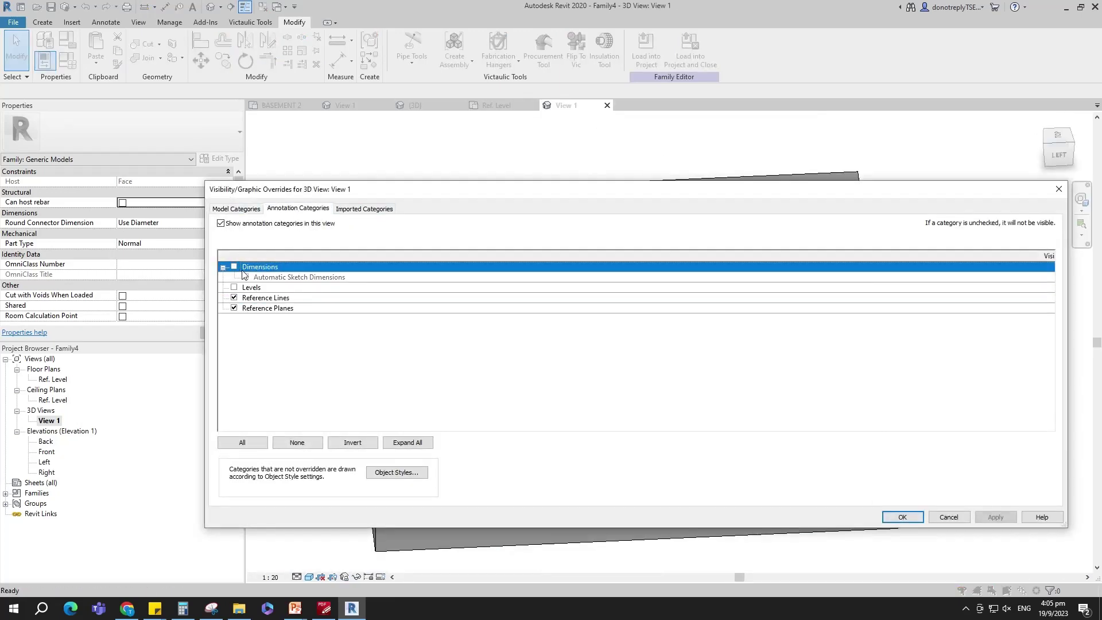
{"action": "left_click", "coordinate": [902, 517]}
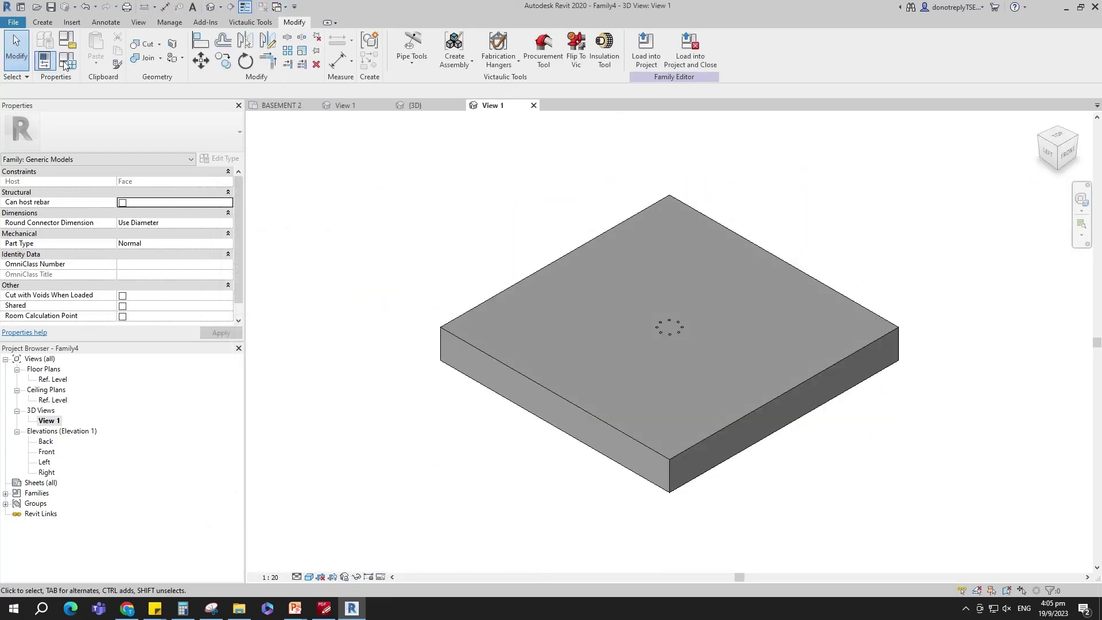
Step: Save the family in the Documents folder as Flange Hole
{"action": "left_click", "coordinate": [50, 7]}
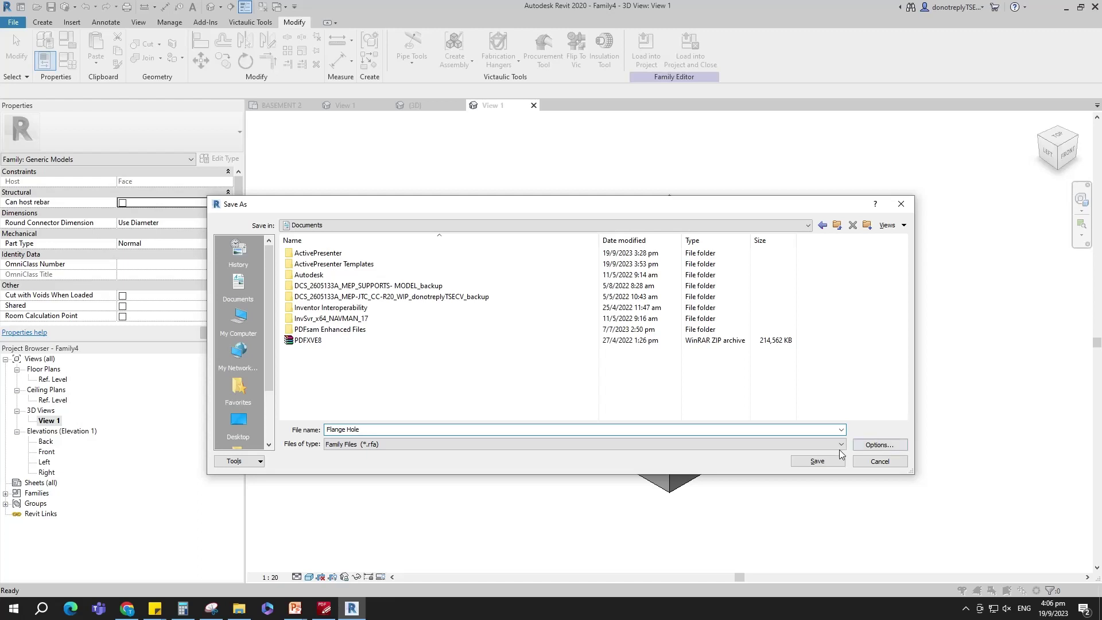
{"action": "left_click", "coordinate": [817, 461]}
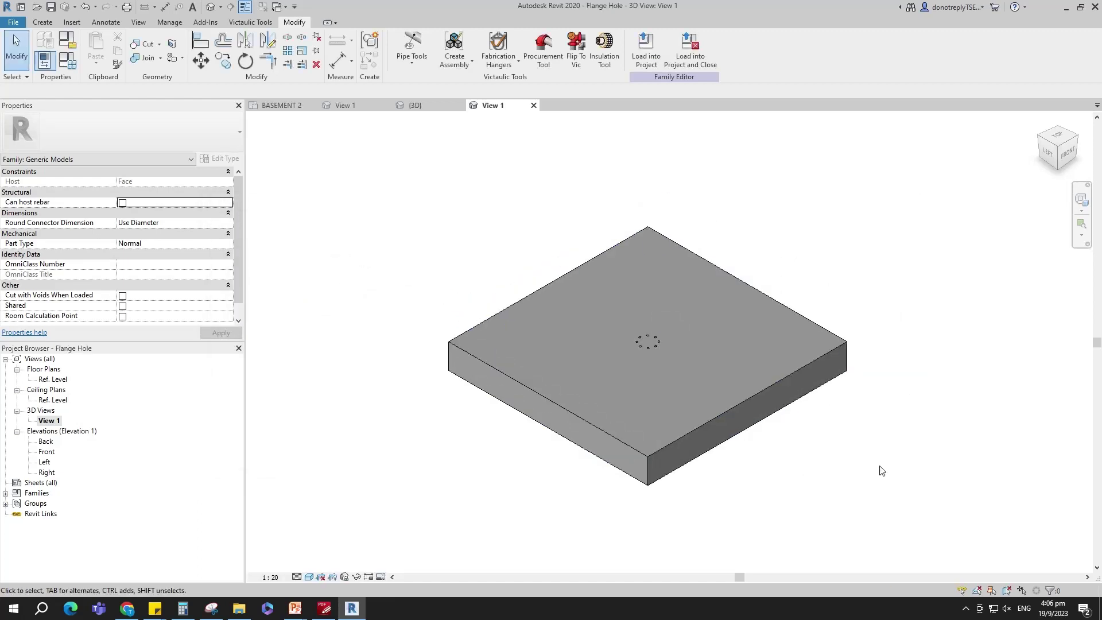
Step: Create a new family from the non-hosted Metric Generic Model template
{"action": "scroll", "coordinate": [883, 471], "scroll_direction": "down", "scroll_amount": 1}
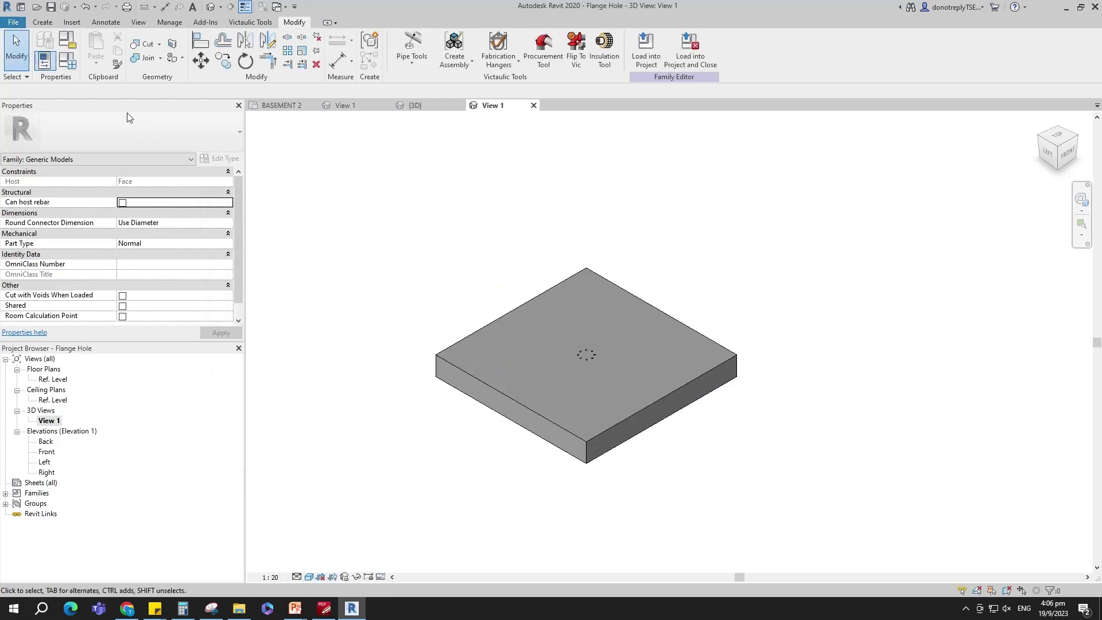
{"action": "left_click", "coordinate": [12, 24]}
{"action": "mouse_move", "coordinate": [74, 72]}
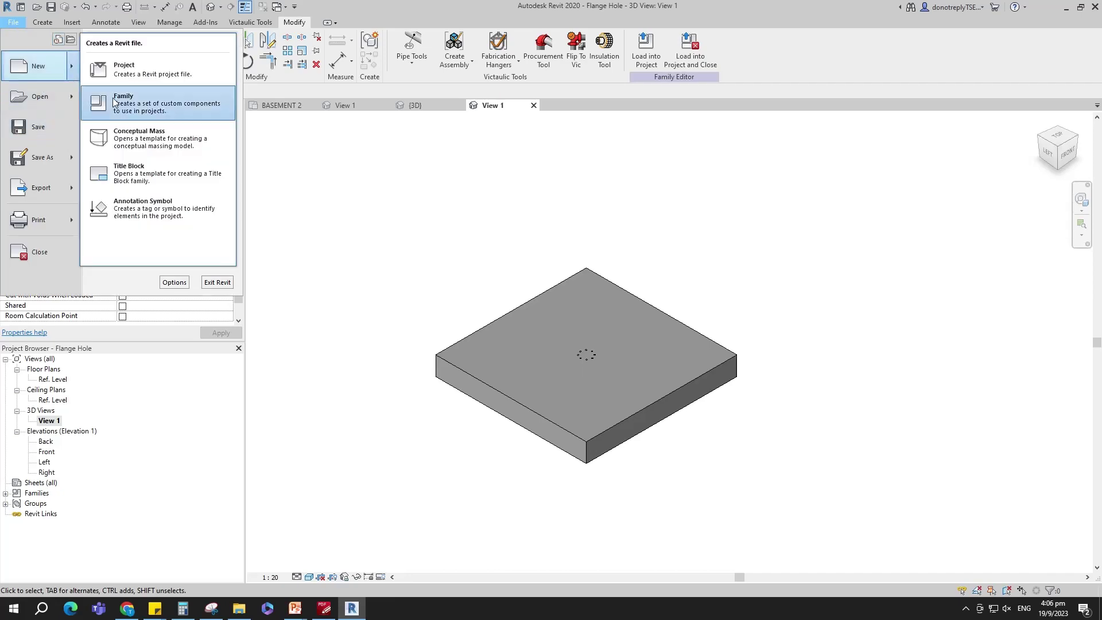
{"action": "left_click", "coordinate": [109, 99]}
{"action": "scroll", "coordinate": [406, 301], "scroll_direction": "down", "scroll_amount": 9}
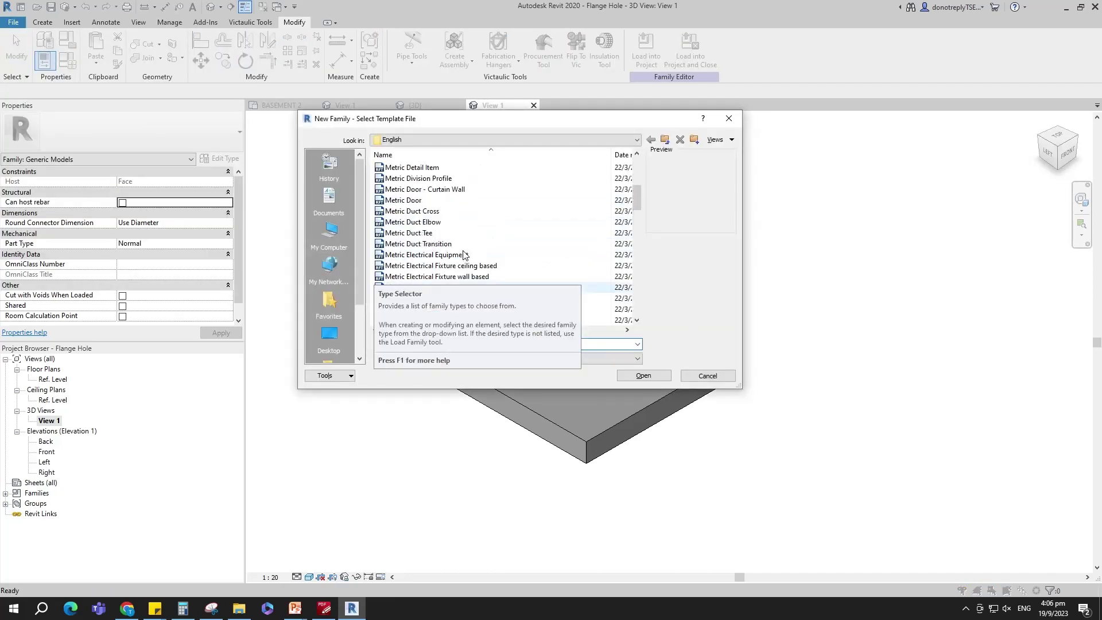
{"action": "scroll", "coordinate": [436, 235], "scroll_direction": "down", "scroll_amount": 5}
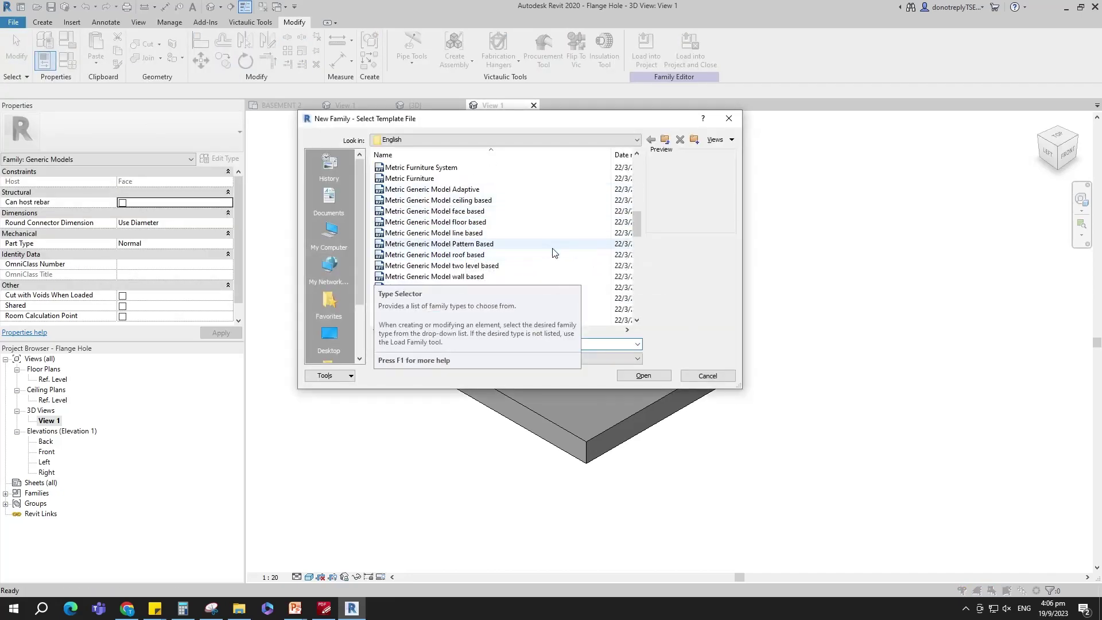
{"action": "left_click", "coordinate": [454, 255]}
{"action": "left_click", "coordinate": [643, 375]}
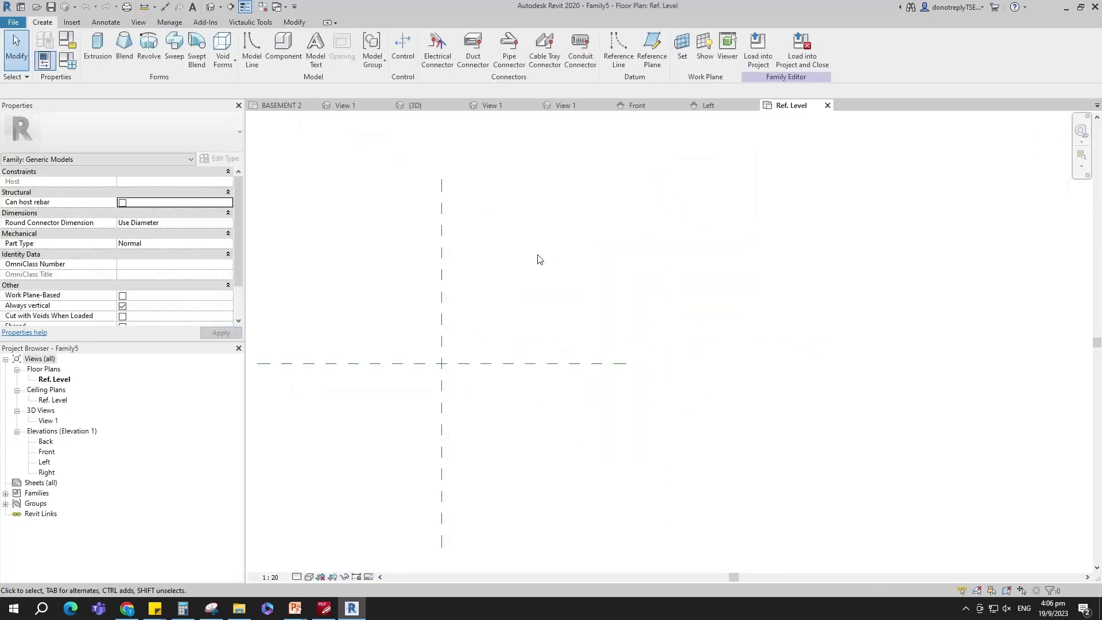
Step: Import the flange cross-section image and place it beyond the upper right of the reference plane crossing in the Ref. Level plan
{"action": "left_click", "coordinate": [72, 23]}
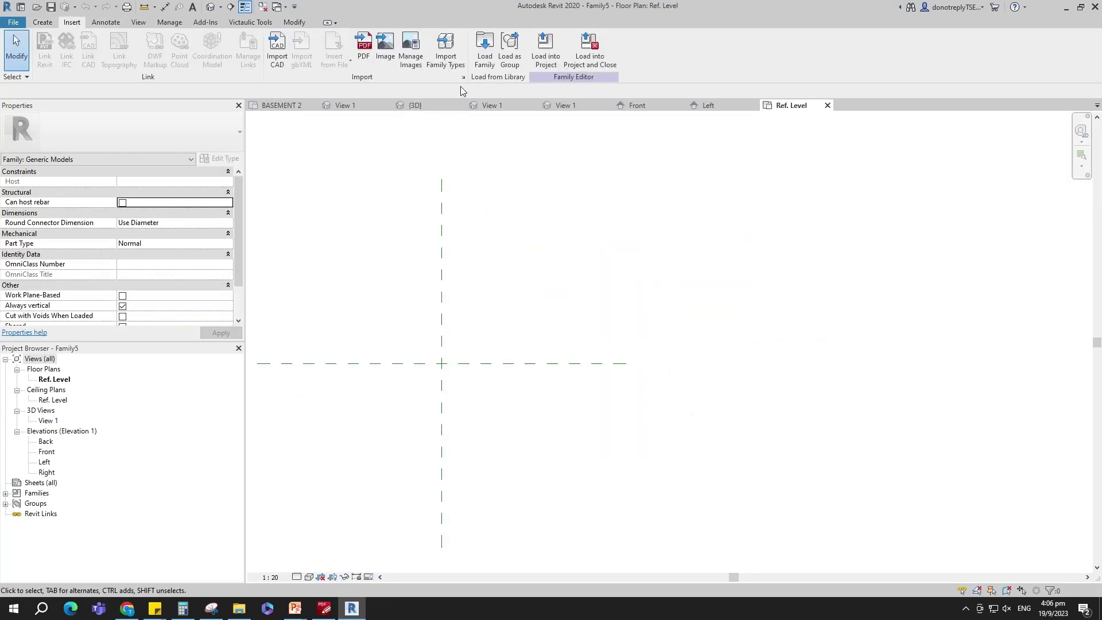
{"action": "left_click", "coordinate": [385, 44]}
{"action": "left_click", "coordinate": [396, 178]}
{"action": "left_click", "coordinate": [639, 374]}
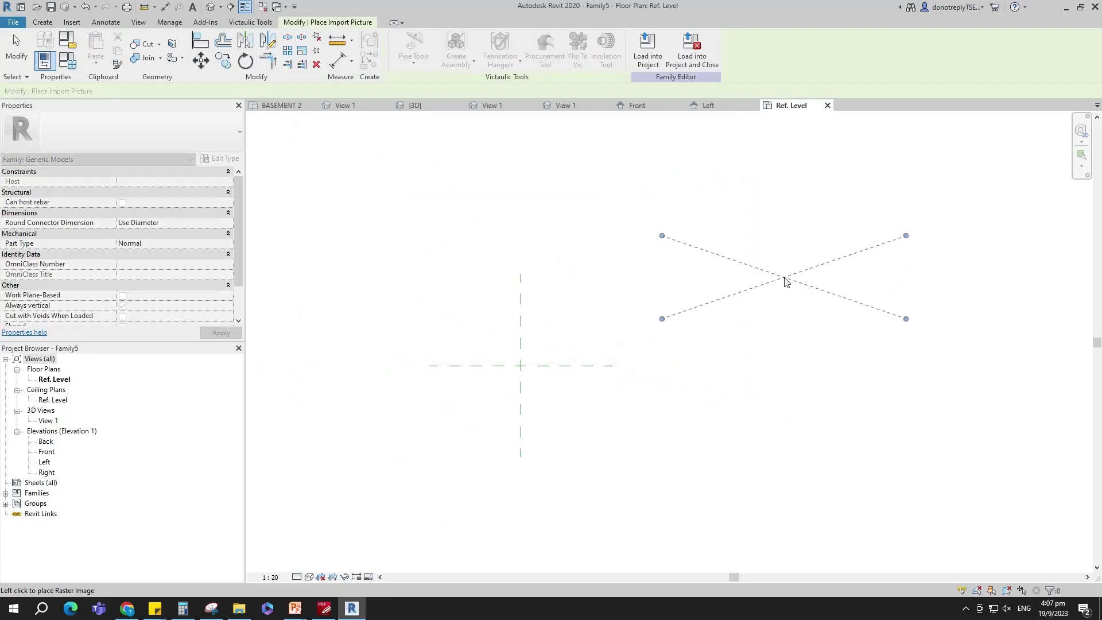
{"action": "left_click", "coordinate": [786, 281]}
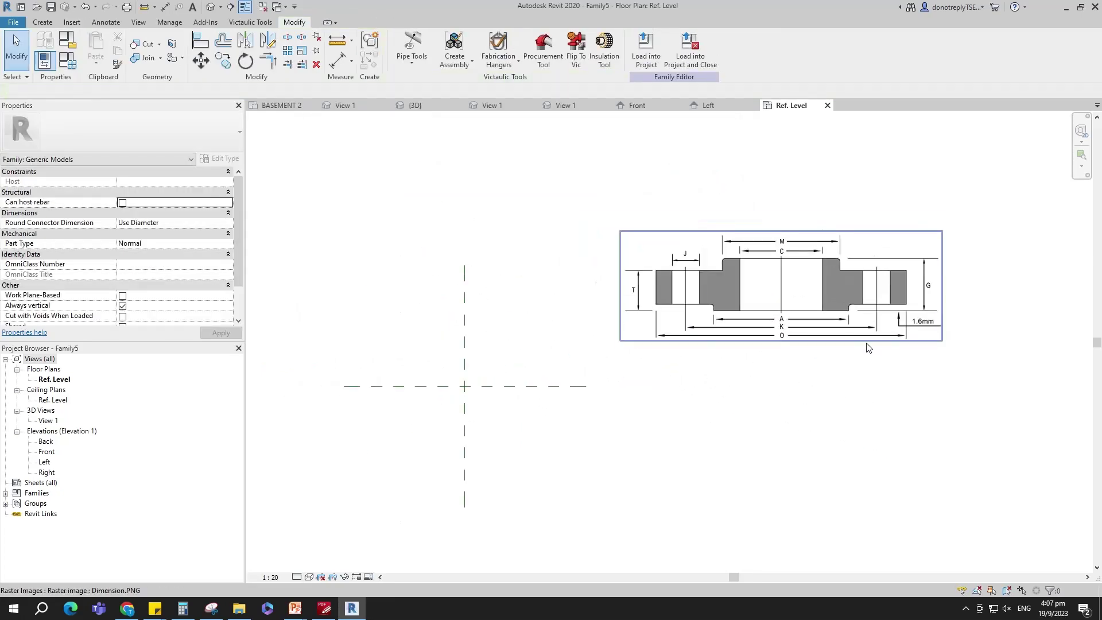
Step: Add a reference plane offset 23.9 mm to the right of the Center (Left/Right) plane
{"action": "left_click", "coordinate": [432, 358]}
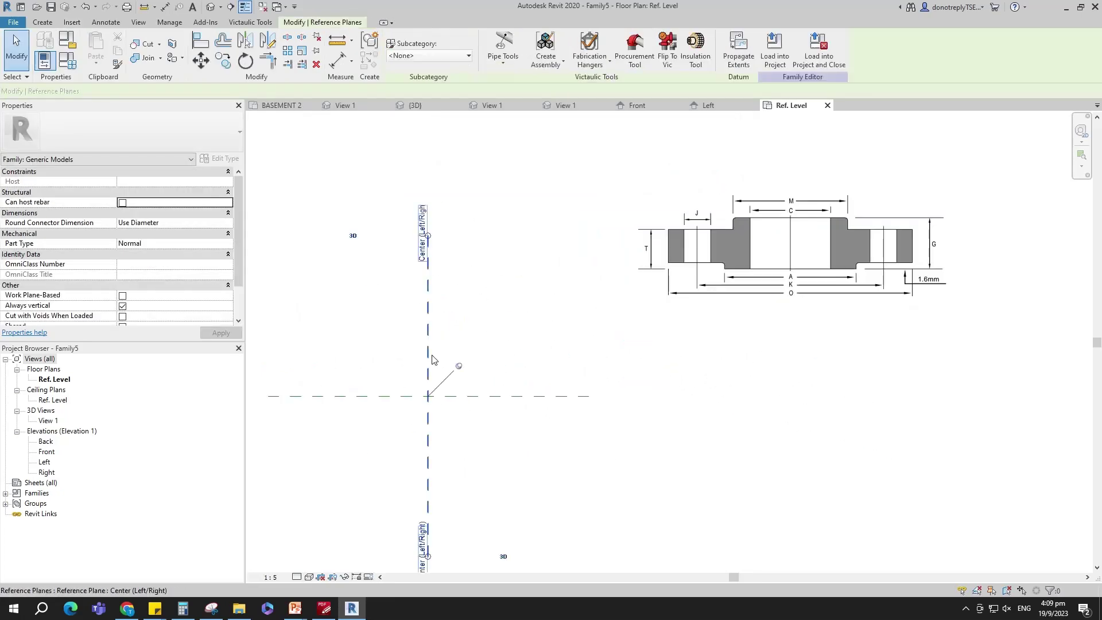
{"action": "left_click", "coordinate": [370, 46]}
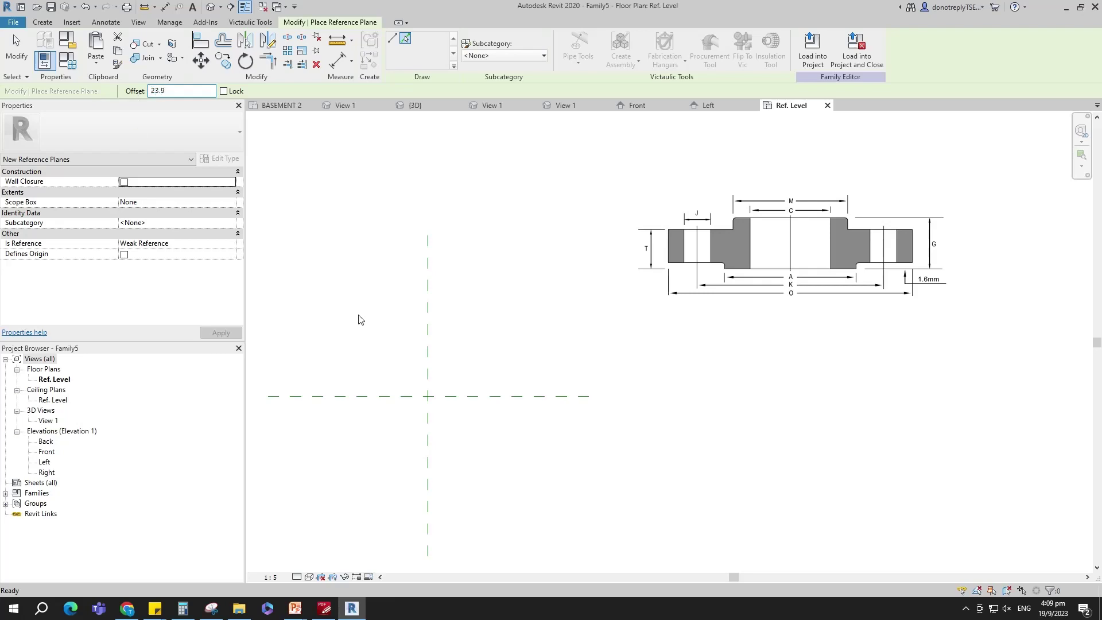
{"action": "scroll", "coordinate": [433, 396], "scroll_direction": "up", "scroll_amount": 5}
{"action": "left_click", "coordinate": [421, 364]}
Step: Dimension the distance between the two vertical reference planes and set the view scale to 1:10
{"action": "key", "text": "d"}
{"action": "key", "text": "i"}
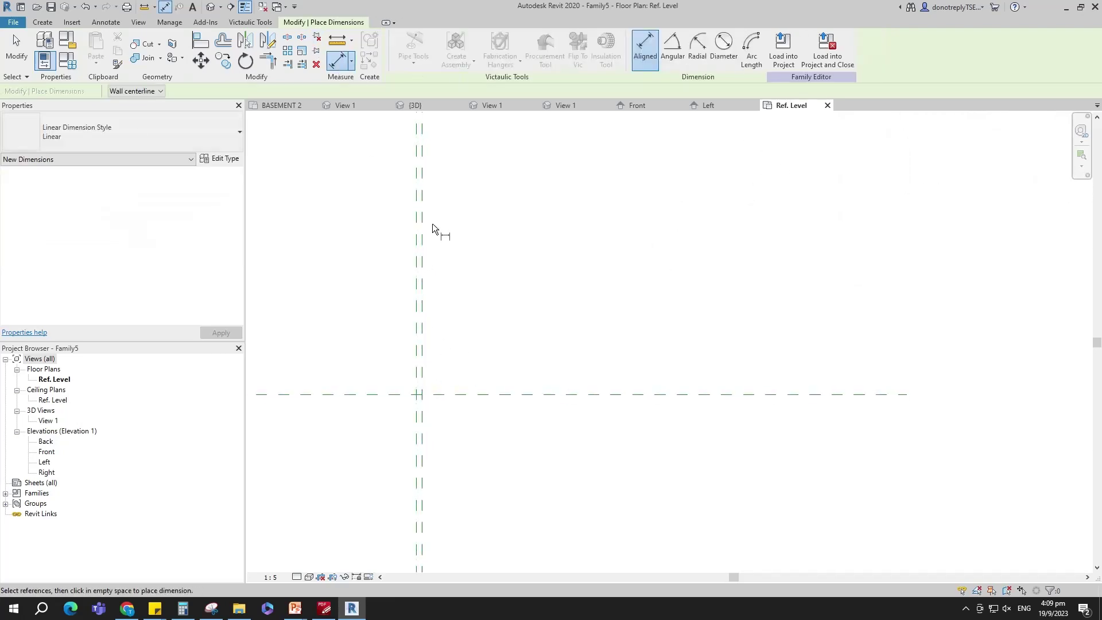
{"action": "left_click", "coordinate": [422, 227]}
{"action": "left_click", "coordinate": [414, 228]}
{"action": "scroll", "coordinate": [405, 287], "scroll_direction": "up", "scroll_amount": 2}
{"action": "left_click", "coordinate": [397, 329]}
{"action": "key", "text": "Escape"}
{"action": "left_click", "coordinate": [430, 329]}
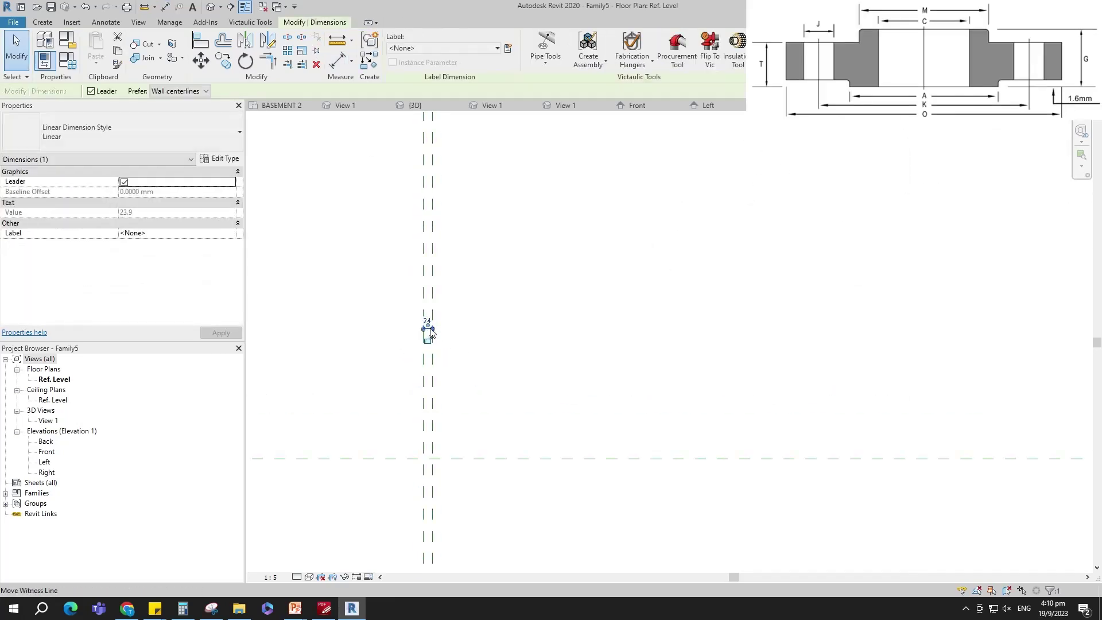
{"action": "key", "text": "Escape"}
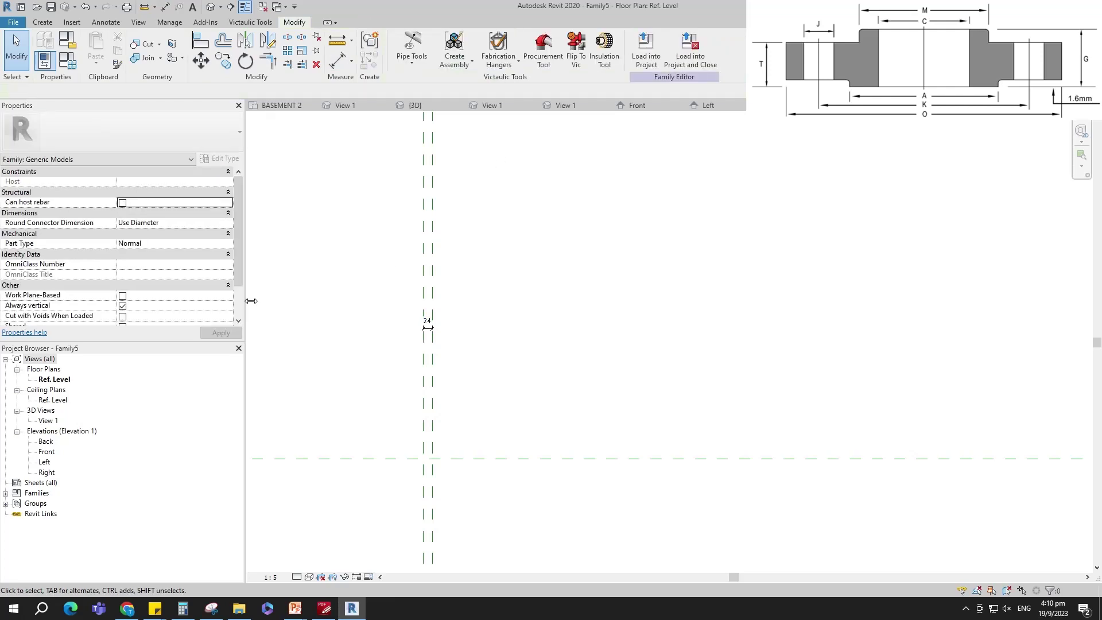
{"action": "left_click", "coordinate": [270, 576]}
{"action": "left_click", "coordinate": [284, 450]}
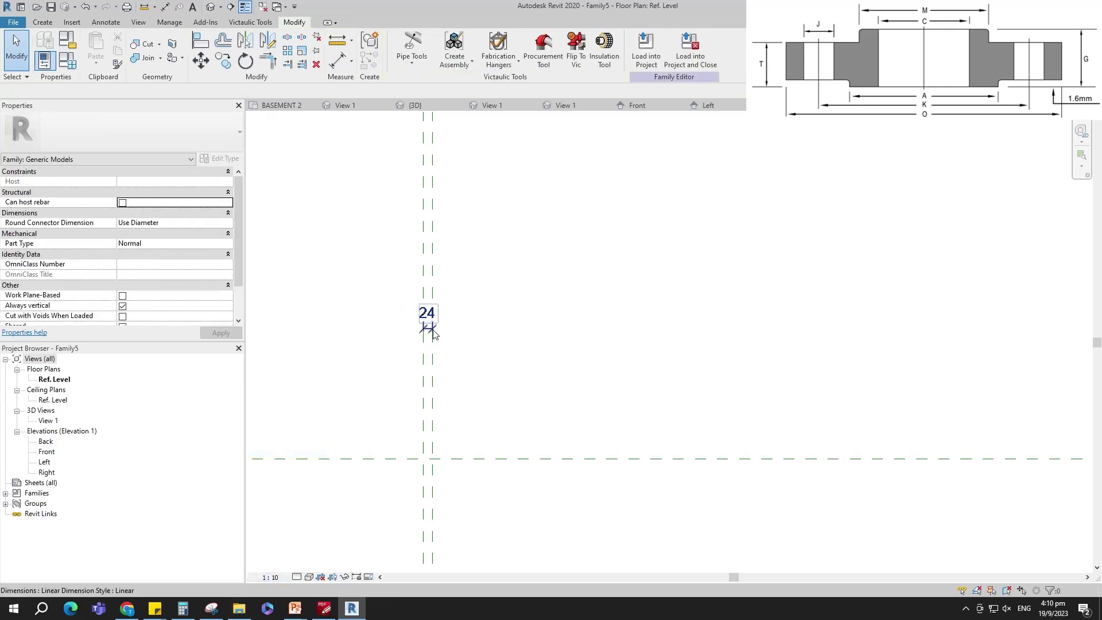
Step: Label the dimension between the vertical reference planes with a new family parameter named T
{"action": "left_click", "coordinate": [427, 321]}
{"action": "left_click", "coordinate": [508, 48]}
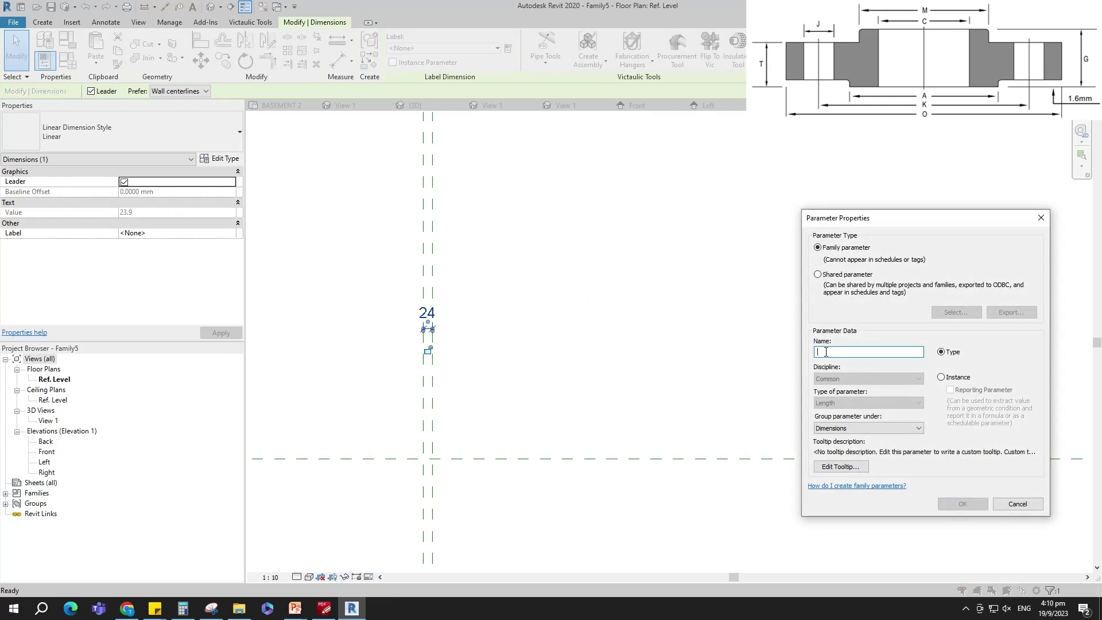
{"action": "type", "text": "T"}
{"action": "left_click", "coordinate": [963, 503]}
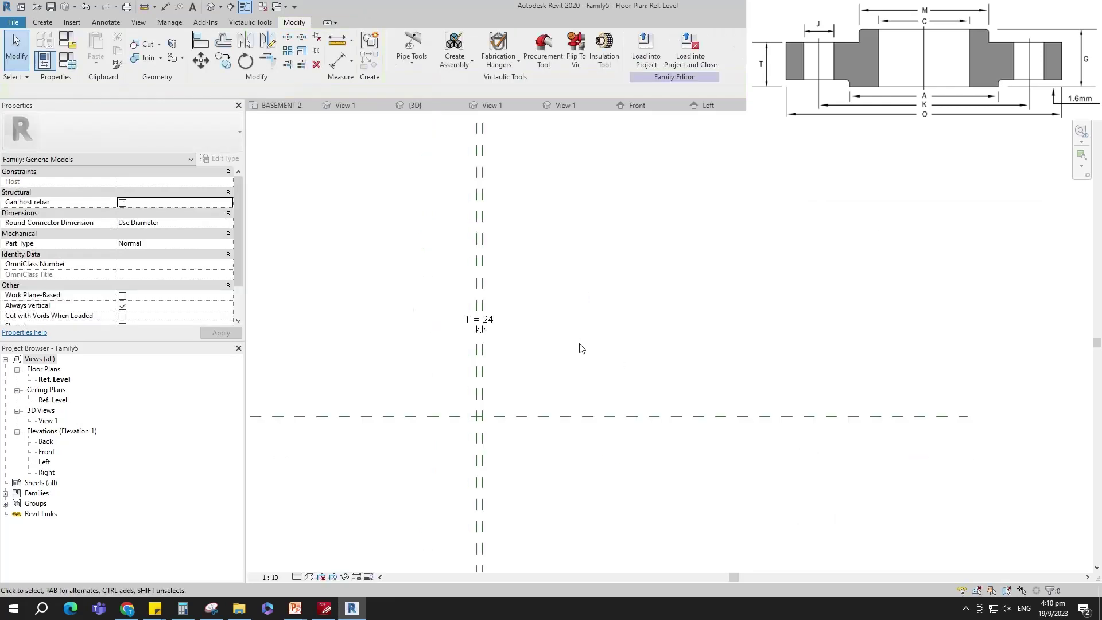
Step: Add another vertical reference plane offset 33.6 mm to the right of the Center (Left/Right) plane
{"action": "key", "text": "r"}
{"action": "key", "text": "p"}
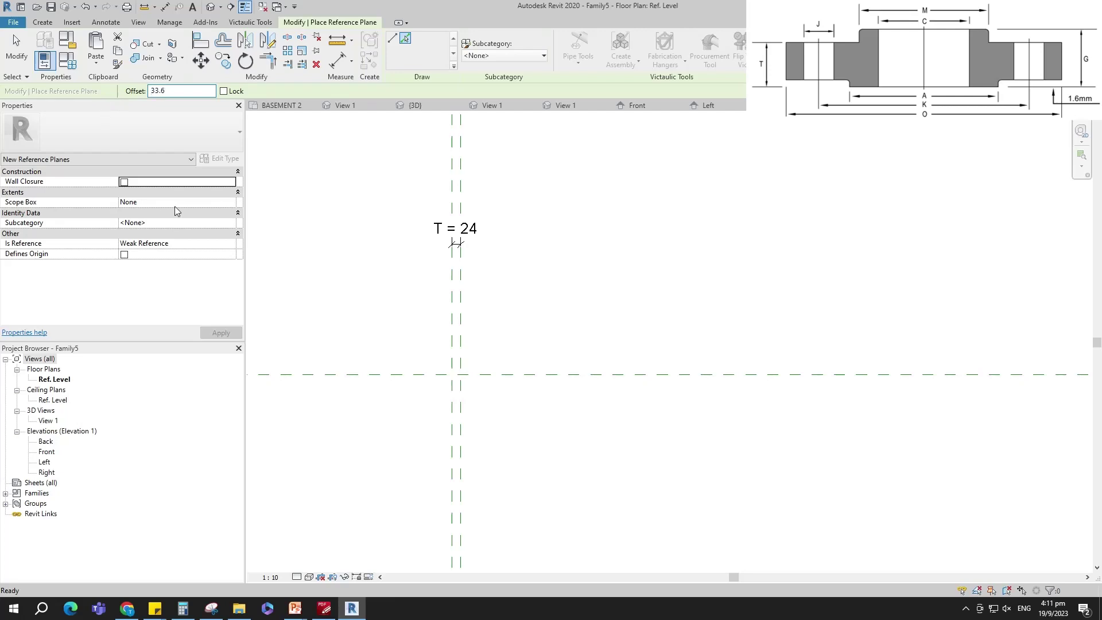
{"action": "scroll", "coordinate": [455, 435], "scroll_direction": "up", "scroll_amount": 5}
{"action": "left_click", "coordinate": [453, 434]}
{"action": "scroll", "coordinate": [453, 436], "scroll_direction": "down", "scroll_amount": 6}
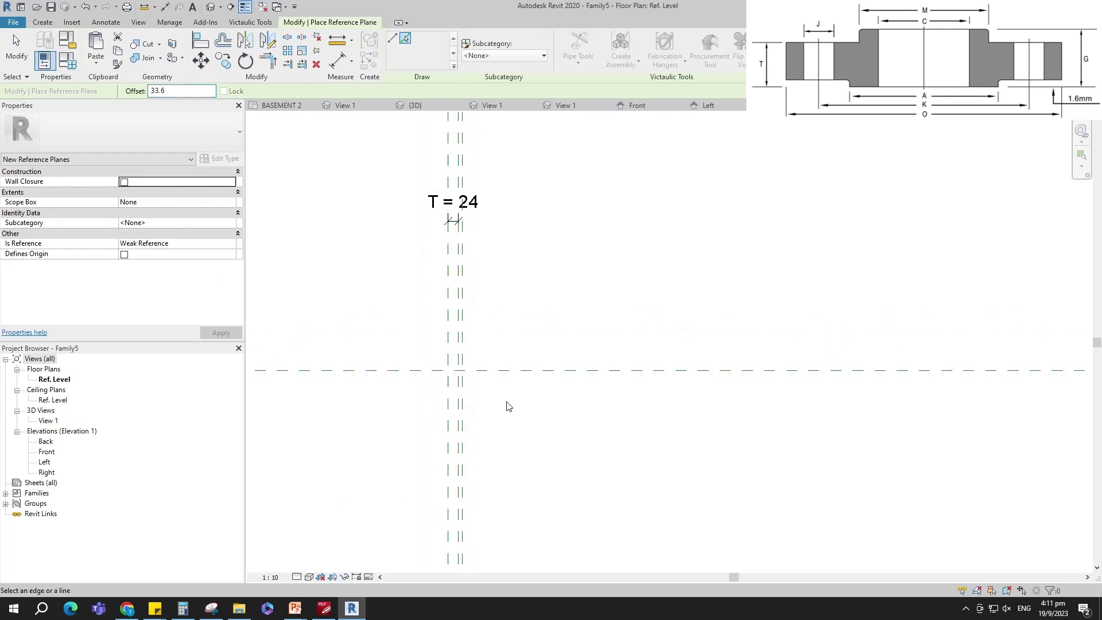
Step: Dimension the distance from the Center (Left/Right) plane to the outermost vertical plane, below the horizontal centre plane
{"action": "left_click", "coordinate": [342, 60]}
{"action": "middle_click_drag", "start_coordinate": [438, 534], "coordinate": [421, 464]}
{"action": "left_click", "coordinate": [449, 467]}
{"action": "left_click", "coordinate": [458, 452]}
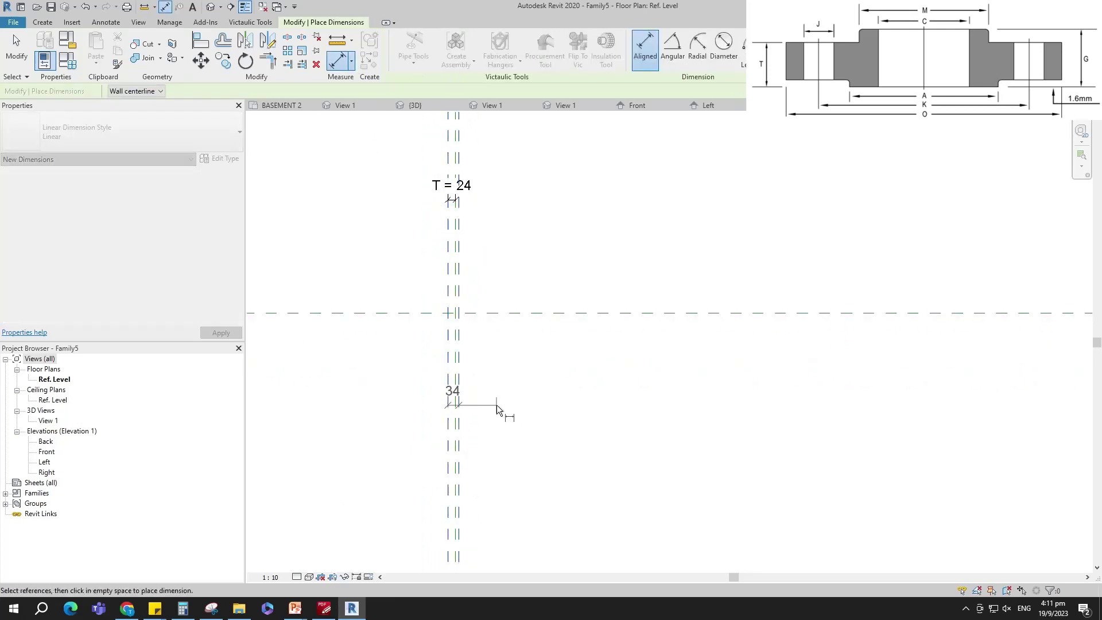
{"action": "scroll", "coordinate": [497, 405], "scroll_direction": "down", "scroll_amount": 1}
{"action": "left_click", "coordinate": [521, 476]}
{"action": "key", "text": "Escape"}
Step: Label the lower dimension between the vertical planes with a new instance parameter named G
{"action": "left_click", "coordinate": [468, 476]}
{"action": "left_click", "coordinate": [508, 48]}
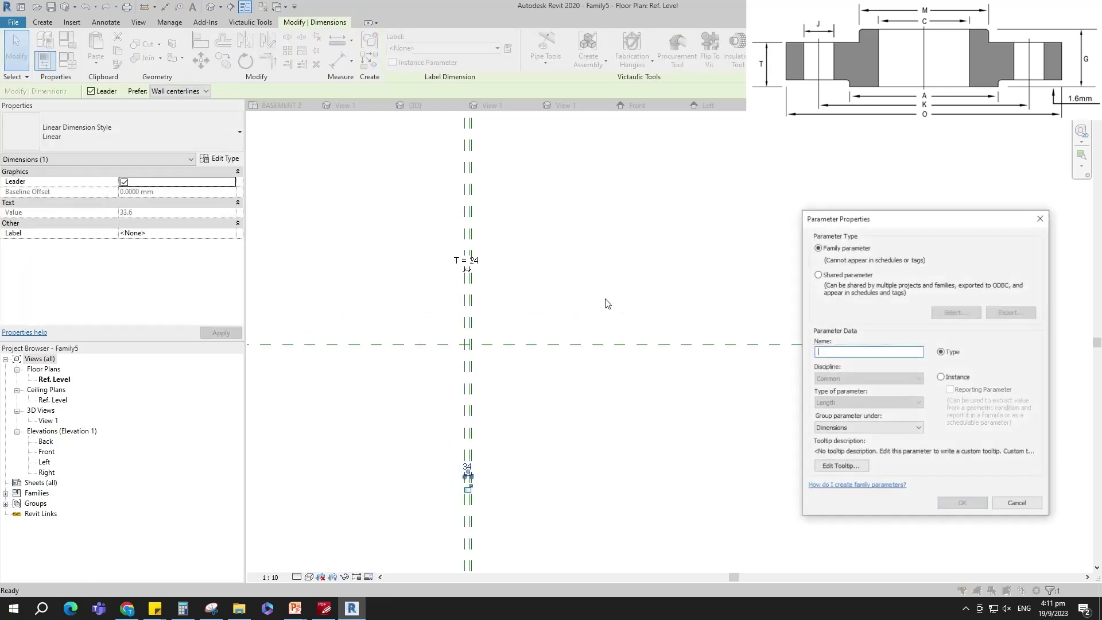
{"action": "type", "text": "G"}
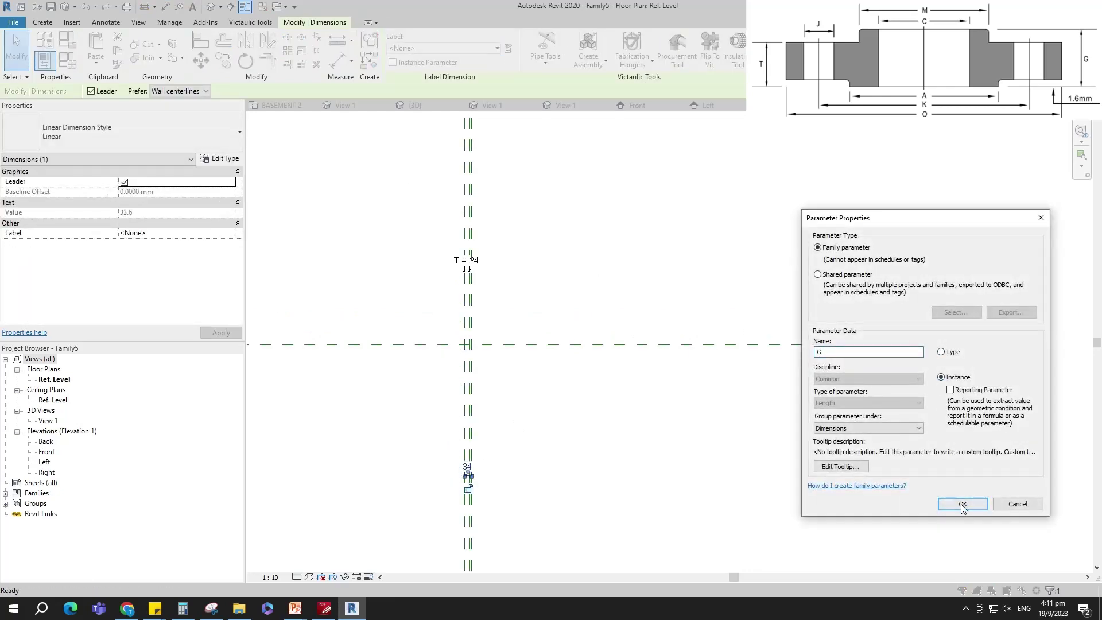
{"action": "left_click", "coordinate": [956, 504]}
{"action": "key", "text": "Escape"}
{"action": "scroll", "coordinate": [470, 476], "scroll_direction": "up", "scroll_amount": 4}
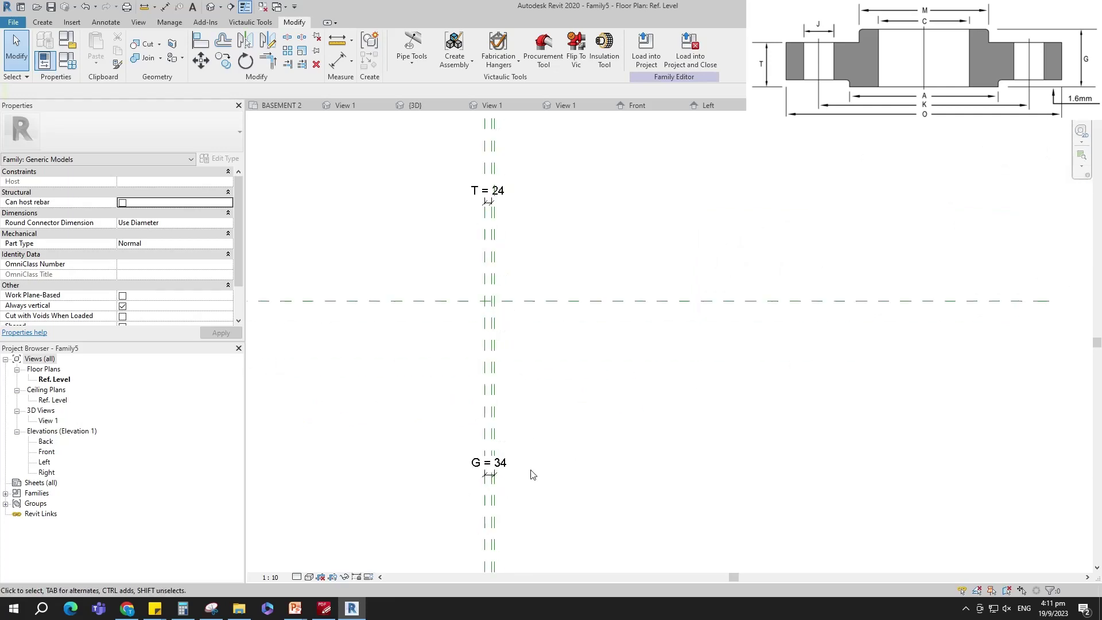
Step: Add a reference plane offset 1.6 mm from the Center (Left/Right) plane, towards the T plane
{"action": "left_click", "coordinate": [492, 307]}
{"action": "key", "text": "r"}
{"action": "key", "text": "p"}
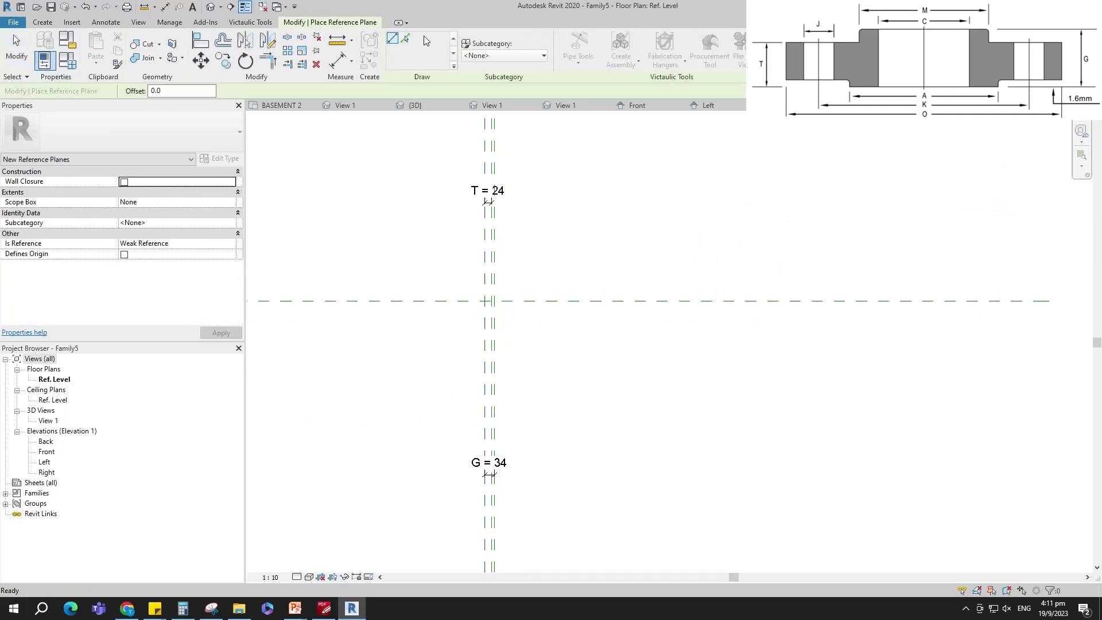
{"action": "double_click", "coordinate": [166, 92]}
{"action": "scroll", "coordinate": [491, 395], "scroll_direction": "up", "scroll_amount": 6}
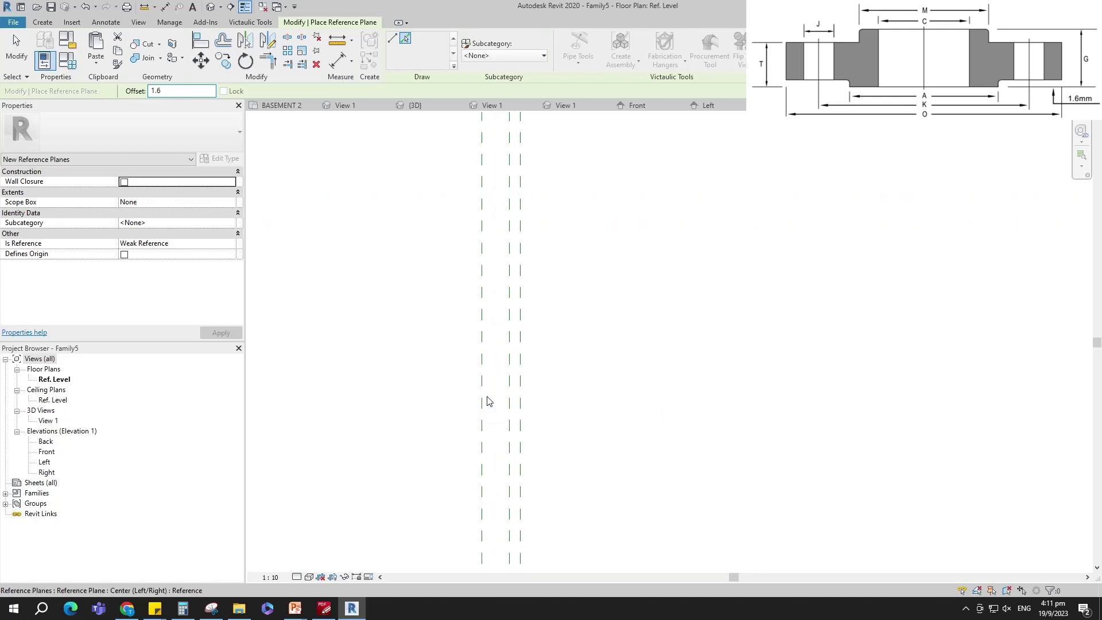
{"action": "scroll", "coordinate": [495, 402], "scroll_direction": "up", "scroll_amount": 2}
{"action": "left_click", "coordinate": [466, 396]}
{"action": "scroll", "coordinate": [465, 397], "scroll_direction": "down", "scroll_amount": 1}
Step: Dimension the 1.6 mm gap beside the Center (Left/Right) plane and lock it
{"action": "left_click", "coordinate": [339, 61]}
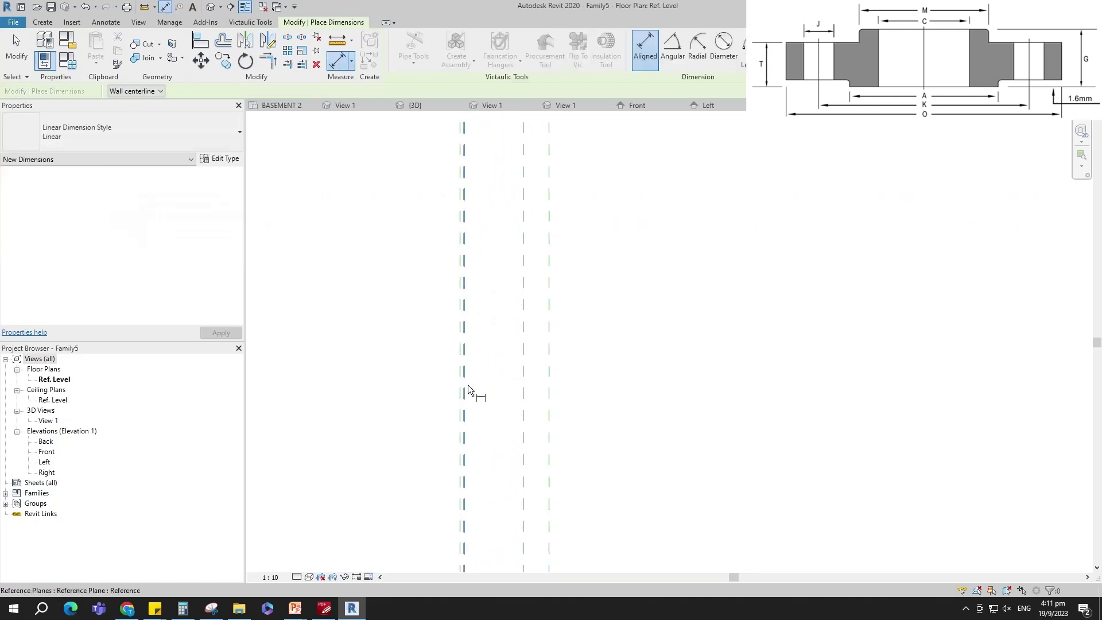
{"action": "left_click", "coordinate": [465, 359]}
{"action": "left_click", "coordinate": [461, 353]}
{"action": "scroll", "coordinate": [454, 350], "scroll_direction": "down", "scroll_amount": 1}
{"action": "left_click", "coordinate": [412, 373]}
{"action": "scroll", "coordinate": [474, 450], "scroll_direction": "down", "scroll_amount": 4}
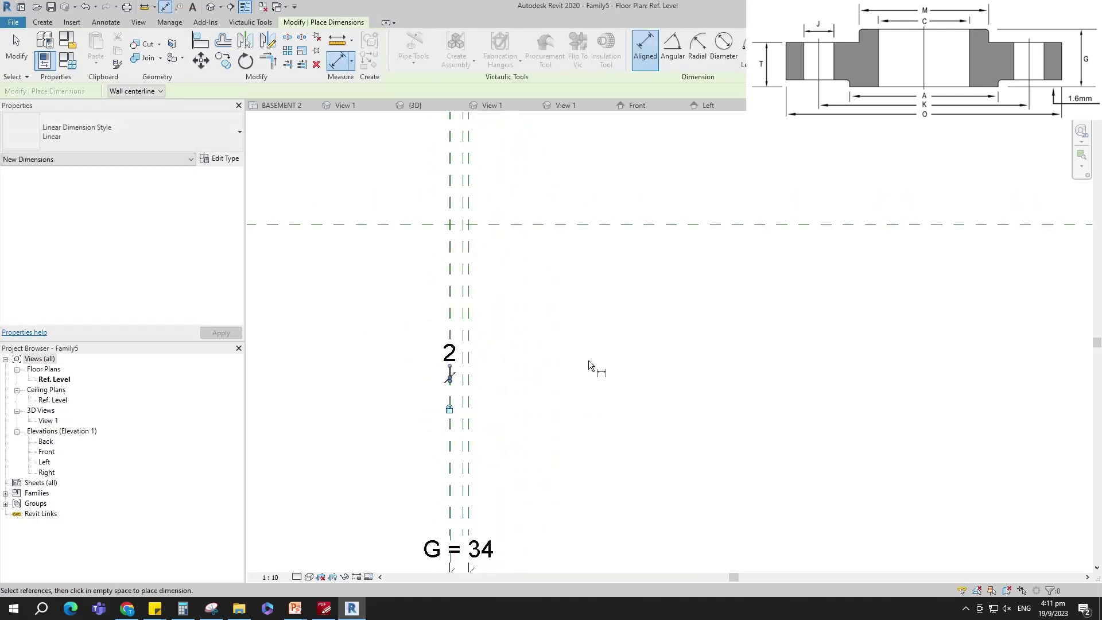
{"action": "key", "text": "Escape"}
{"action": "key", "text": "Escape"}
Step: Add two horizontal reference planes offset 115 mm above and below the Center (Front/Back) plane
{"action": "key", "text": "r"}
{"action": "key", "text": "p"}
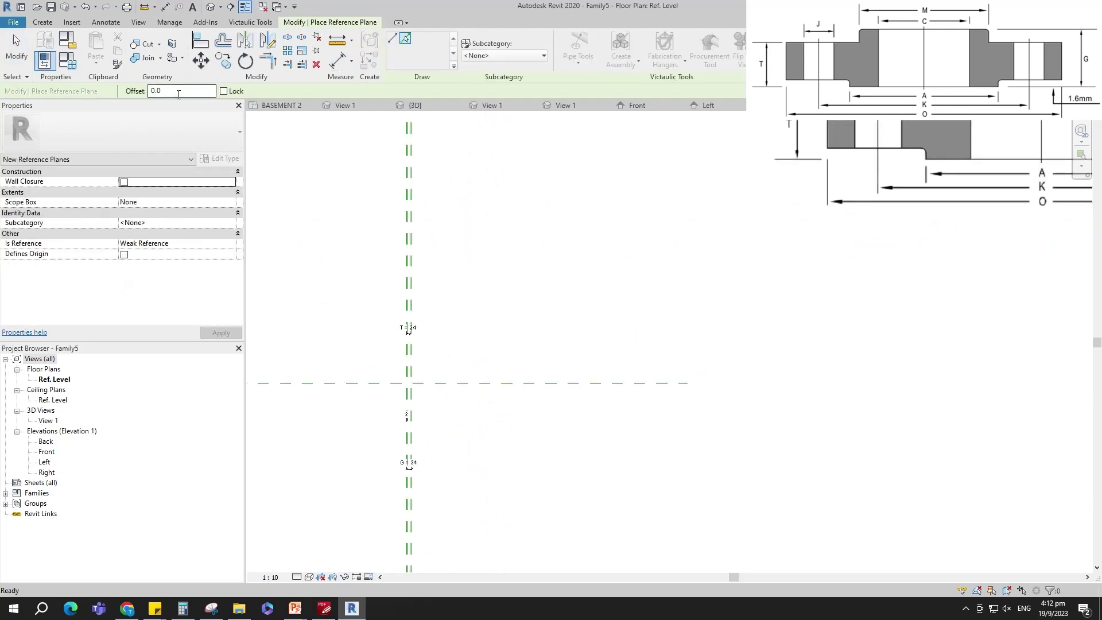
{"action": "left_click_drag", "start_coordinate": [178, 94], "coordinate": [146, 96]}
{"action": "scroll", "coordinate": [403, 298], "scroll_direction": "up", "scroll_amount": 3}
{"action": "left_click", "coordinate": [441, 426]}
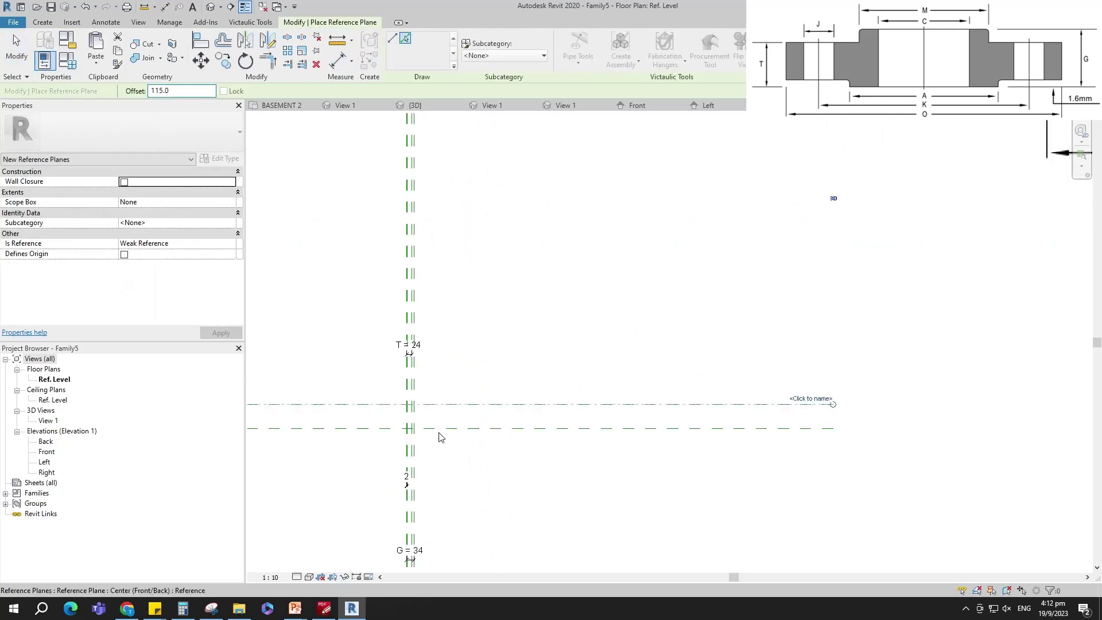
{"action": "scroll", "coordinate": [443, 425], "scroll_direction": "down", "scroll_amount": 2}
{"action": "scroll", "coordinate": [450, 453], "scroll_direction": "up", "scroll_amount": 3}
{"action": "left_click", "coordinate": [458, 415]}
Step: Dimension across the three horizontal reference planes and make the two segments equal
{"action": "left_click", "coordinate": [339, 60]}
{"action": "scroll", "coordinate": [397, 249], "scroll_direction": "down", "scroll_amount": 1}
{"action": "left_click", "coordinate": [582, 370]}
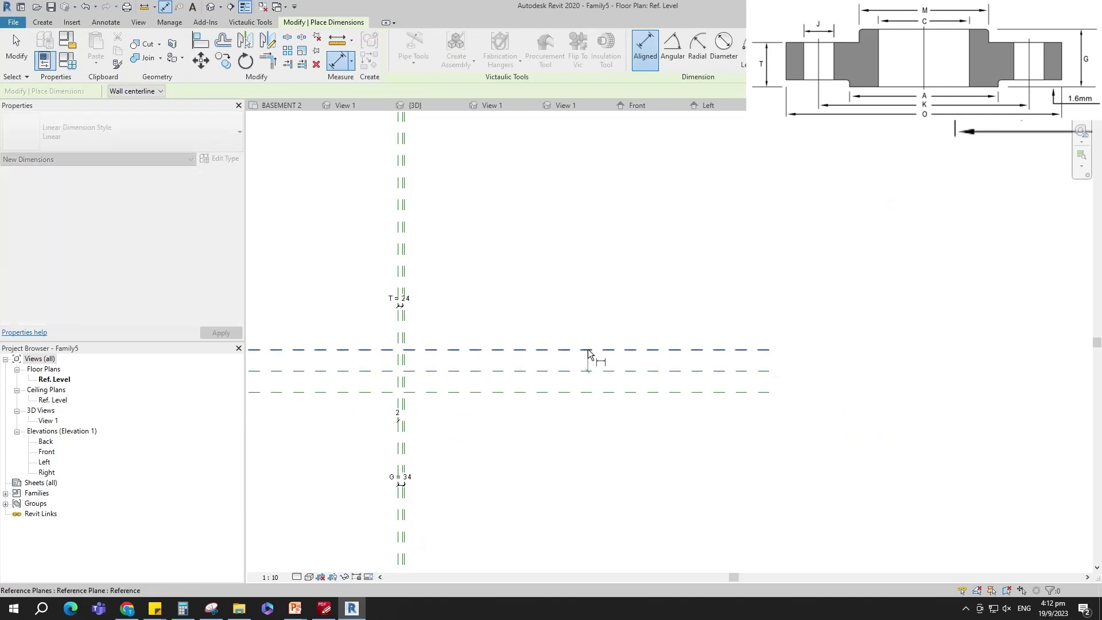
{"action": "left_click", "coordinate": [588, 349]}
{"action": "left_click", "coordinate": [590, 392]}
{"action": "left_click", "coordinate": [606, 414]}
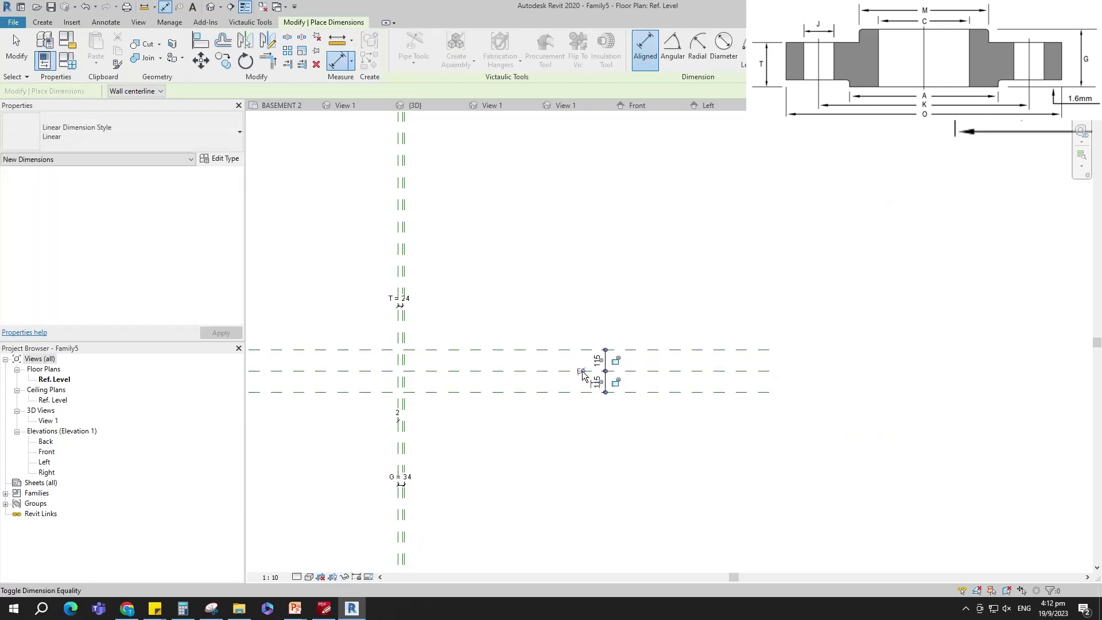
{"action": "left_click", "coordinate": [581, 371]}
Step: Dimension the overall distance between the outer horizontal planes and label it with a new instance parameter named O
{"action": "left_click", "coordinate": [632, 349]}
{"action": "left_click", "coordinate": [642, 392]}
{"action": "left_click", "coordinate": [645, 426]}
{"action": "key", "text": "Escape"}
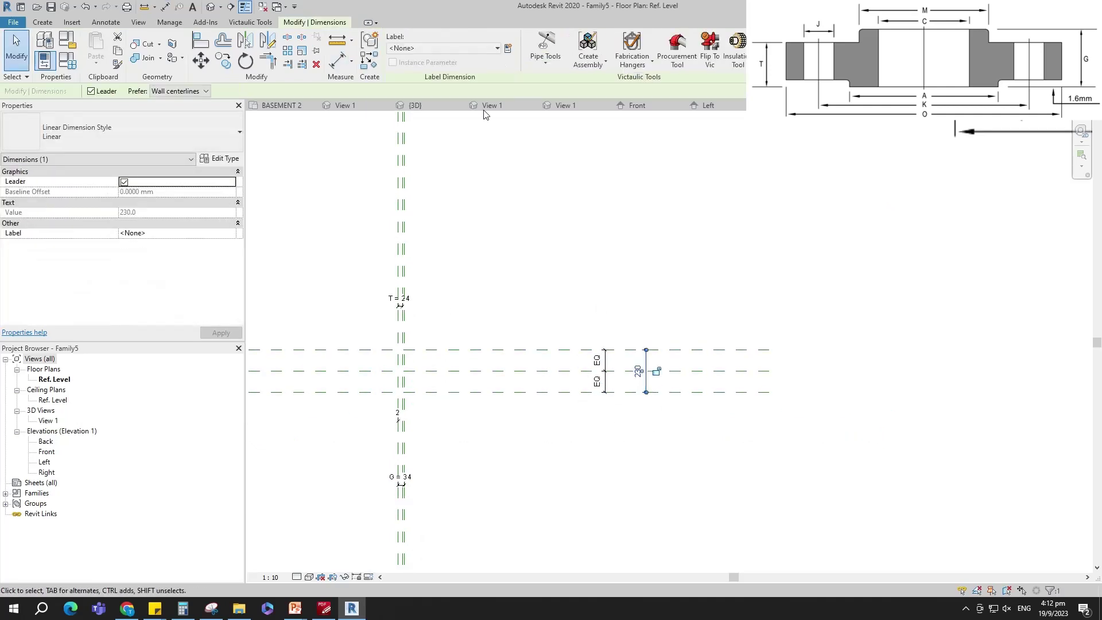
{"action": "left_click", "coordinate": [509, 49]}
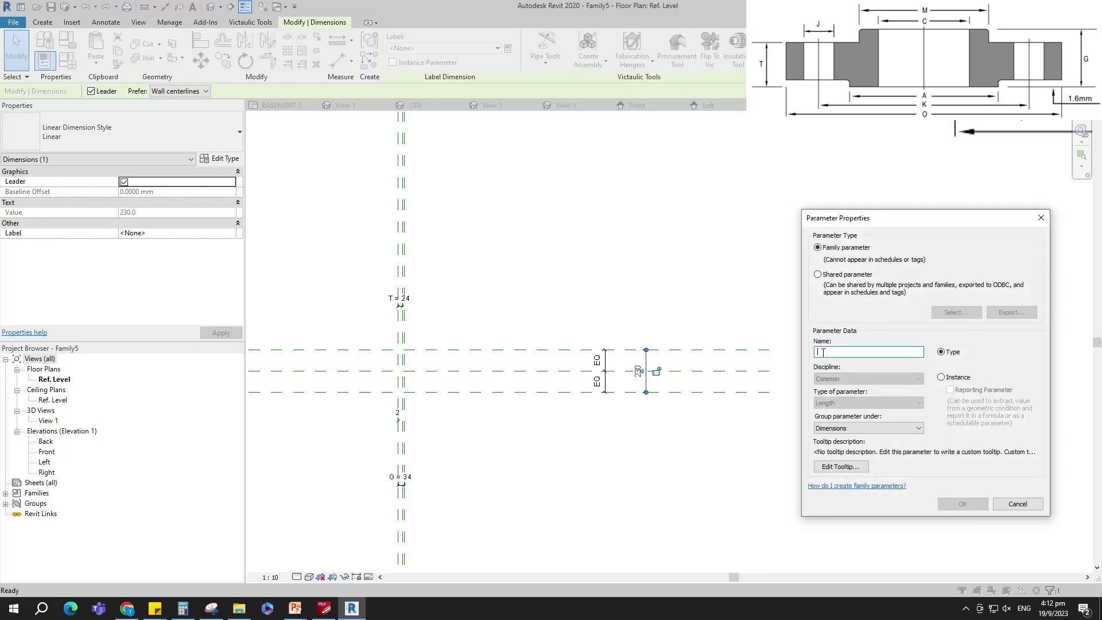
{"action": "type", "text": "O"}
{"action": "left_click", "coordinate": [942, 377]}
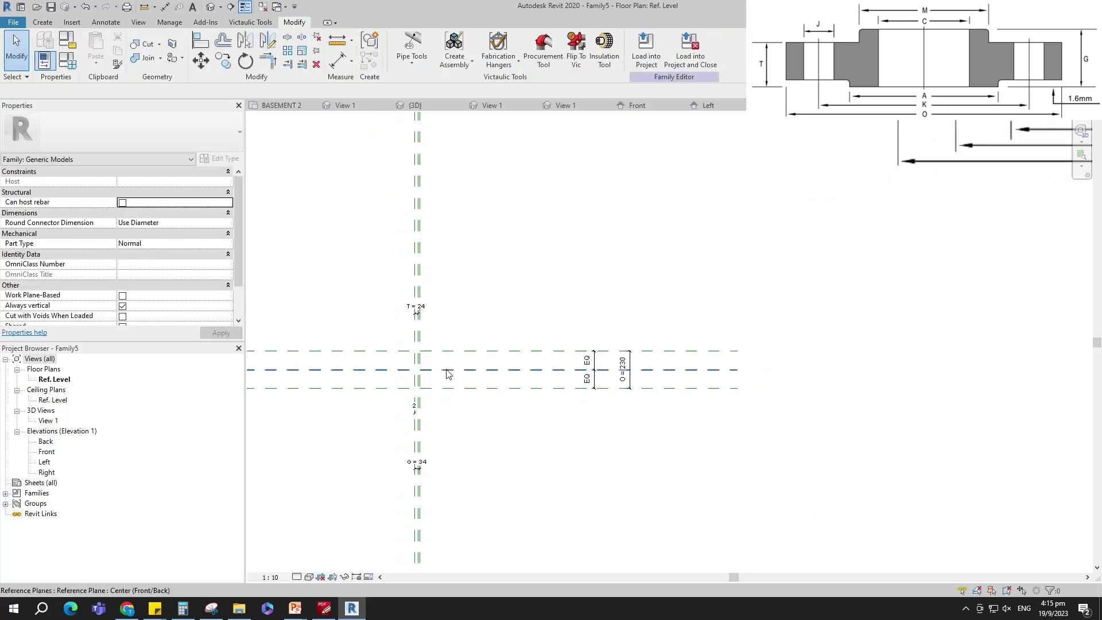
Step: Add two more horizontal reference planes offset 78.6 mm above and below the Center (Front/Back) plane
{"action": "left_click", "coordinate": [448, 371]}
{"action": "left_click", "coordinate": [369, 60]}
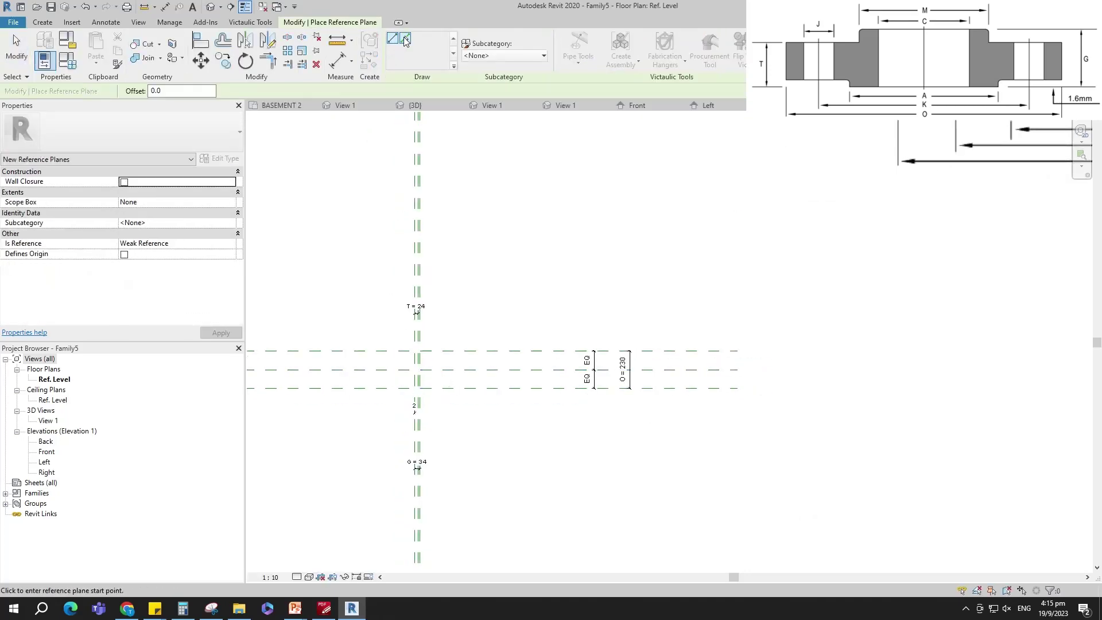
{"action": "left_click", "coordinate": [404, 39]}
{"action": "left_click_drag", "start_coordinate": [172, 91], "coordinate": [133, 94]}
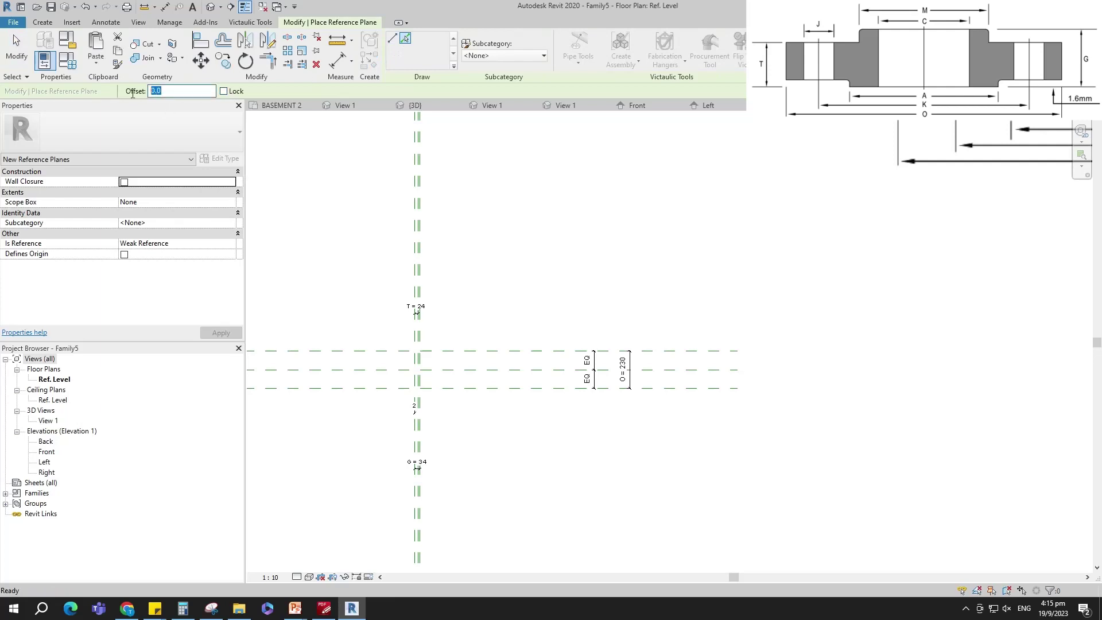
{"action": "left_click", "coordinate": [444, 369]}
{"action": "scroll", "coordinate": [411, 400], "scroll_direction": "up", "scroll_amount": 2}
{"action": "left_click", "coordinate": [480, 351]}
Step: Dimension from the Center (Front/Back) plane to the 78.6 mm offset planes on both sides and make the two segments equal
{"action": "left_click", "coordinate": [337, 60]}
{"action": "scroll", "coordinate": [390, 425], "scroll_direction": "down", "scroll_amount": 3}
{"action": "middle_click_drag", "start_coordinate": [388, 446], "coordinate": [546, 421]}
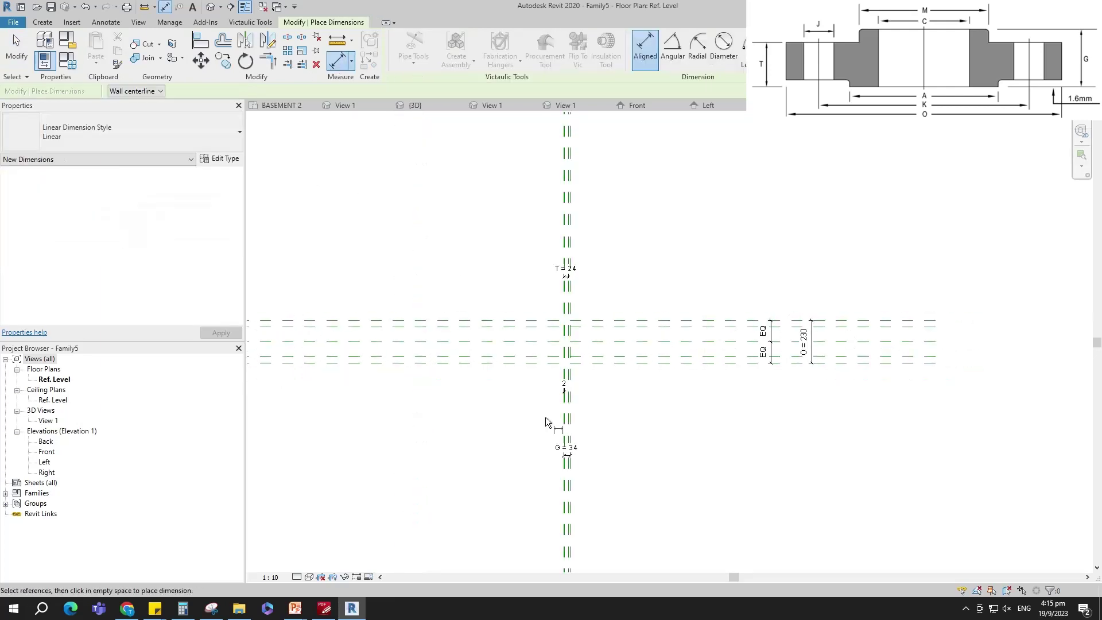
{"action": "scroll", "coordinate": [431, 407], "scroll_direction": "up", "scroll_amount": 1}
{"action": "left_click", "coordinate": [344, 315]}
{"action": "left_click", "coordinate": [332, 332]}
{"action": "left_click", "coordinate": [331, 349]}
{"action": "left_click", "coordinate": [329, 264]}
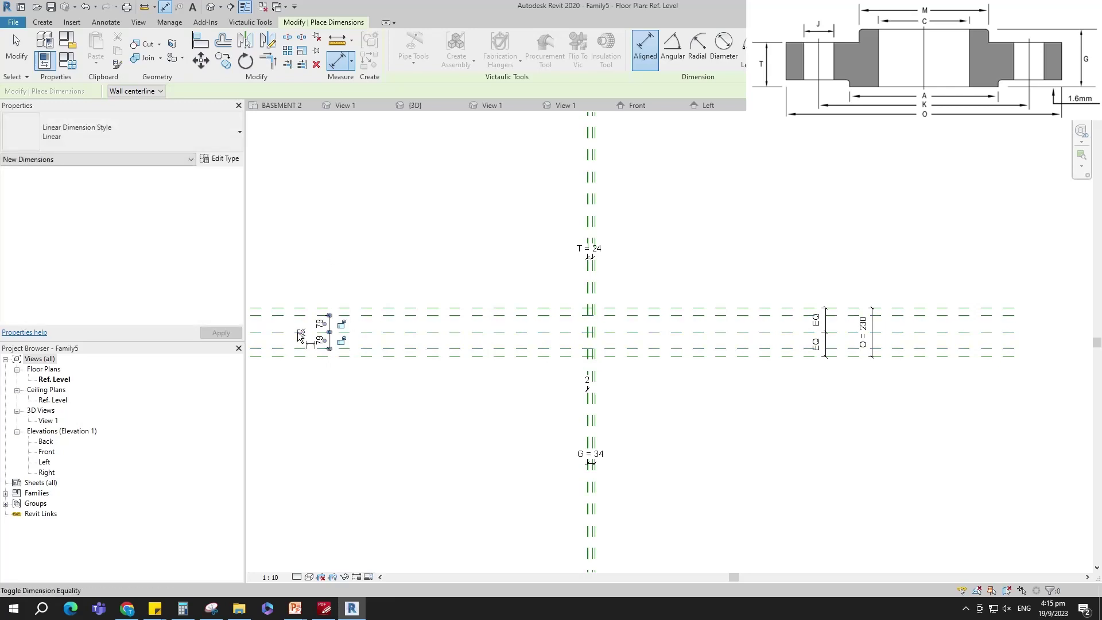
{"action": "left_click", "coordinate": [301, 335]}
Step: Dimension the overall distance between the two 78.6 mm offset planes and label it with a new instance parameter named A
{"action": "left_click", "coordinate": [285, 315]}
{"action": "left_click", "coordinate": [287, 349]}
{"action": "left_click", "coordinate": [303, 269]}
{"action": "key", "text": "Escape"}
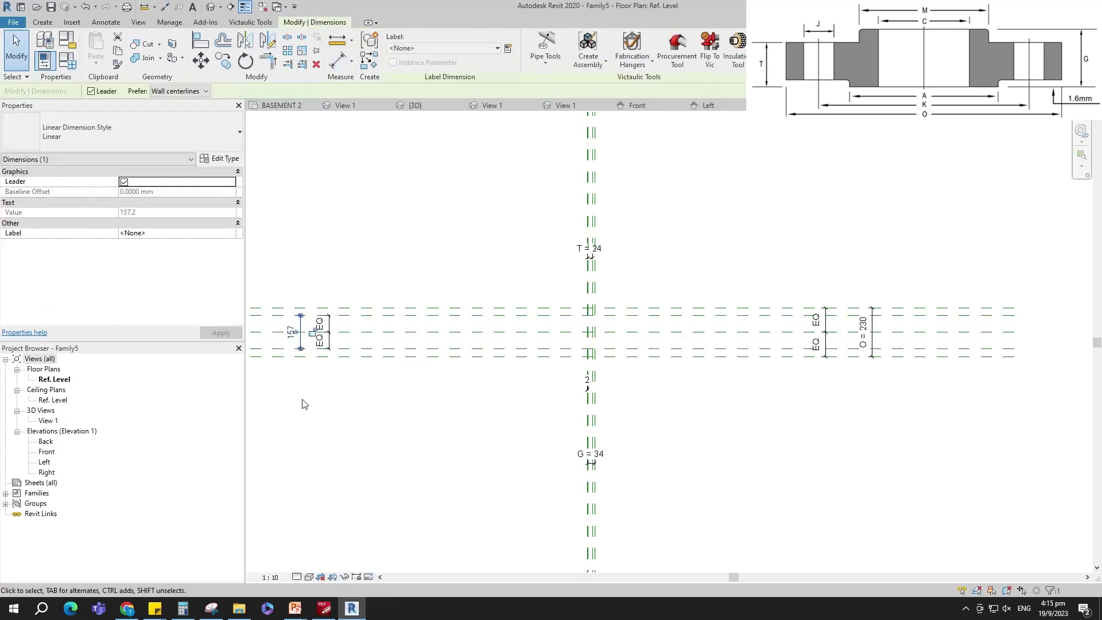
{"action": "scroll", "coordinate": [304, 402], "scroll_direction": "down", "scroll_amount": 2}
{"action": "left_click", "coordinate": [508, 47]}
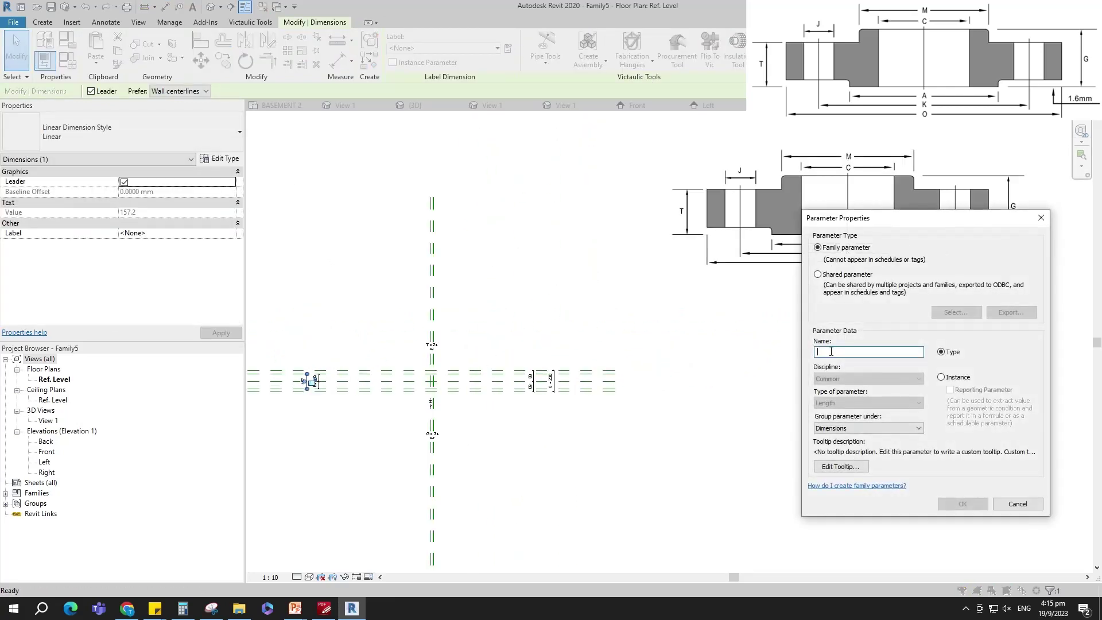
{"action": "type", "text": "A"}
{"action": "left_click_drag", "start_coordinate": [896, 224], "coordinate": [772, 296]}
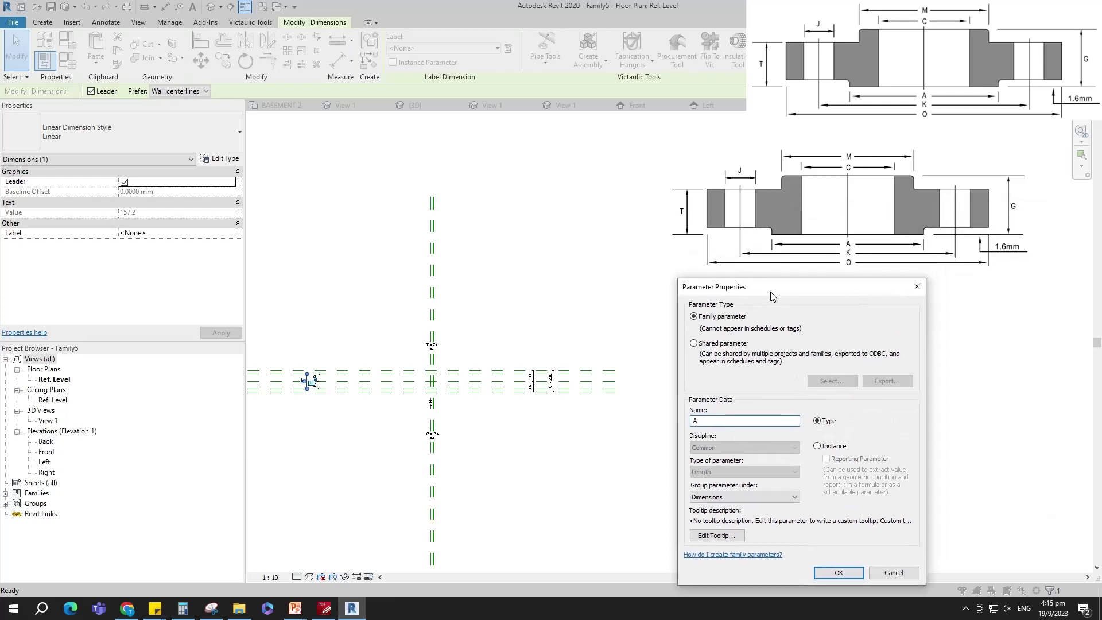
{"action": "left_click", "coordinate": [818, 446]}
{"action": "left_click", "coordinate": [838, 572]}
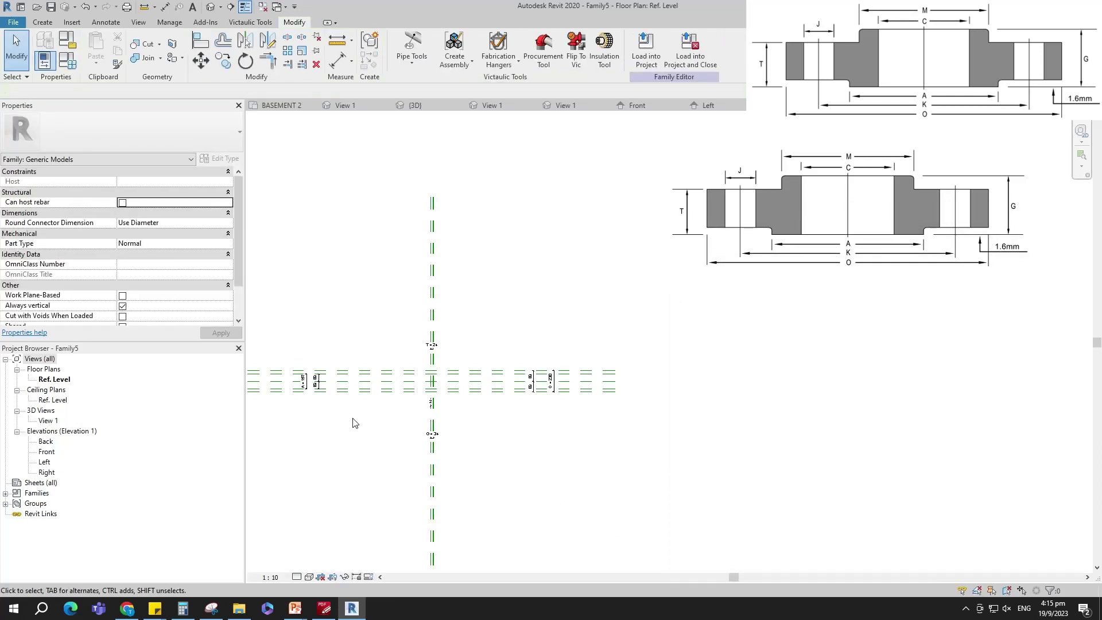
Step: Add two more horizontal reference planes offset 67.5 mm above and below the Center (Front/Back) plane
{"action": "scroll", "coordinate": [443, 400], "scroll_direction": "up", "scroll_amount": 3}
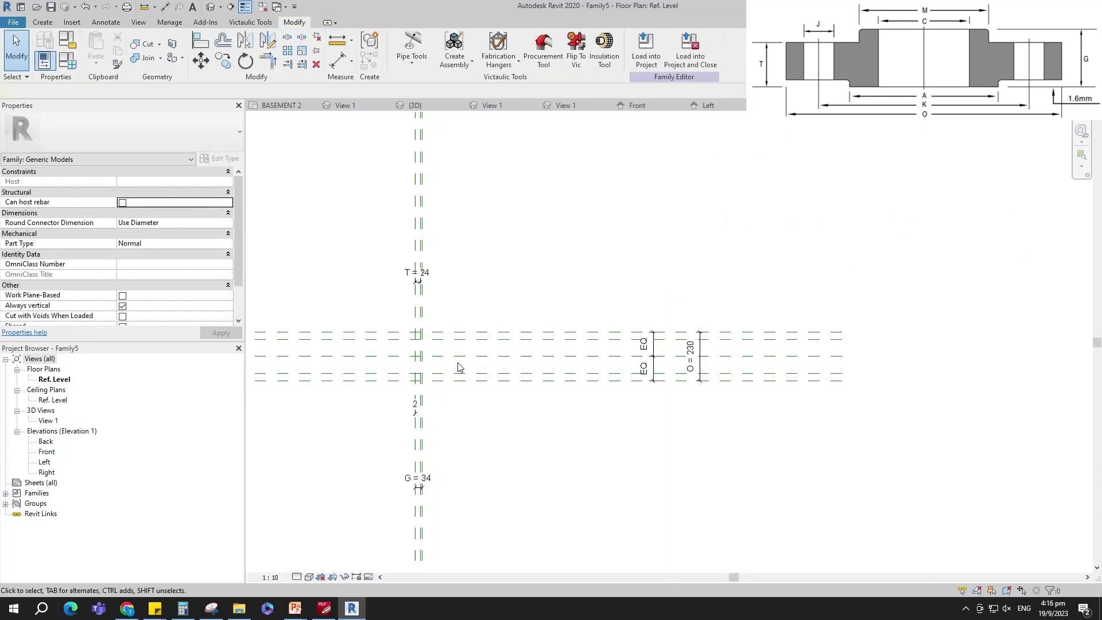
{"action": "left_click", "coordinate": [458, 356]}
{"action": "left_click", "coordinate": [369, 60]}
{"action": "left_click", "coordinate": [405, 39]}
{"action": "left_click_drag", "start_coordinate": [211, 90], "coordinate": [118, 94]}
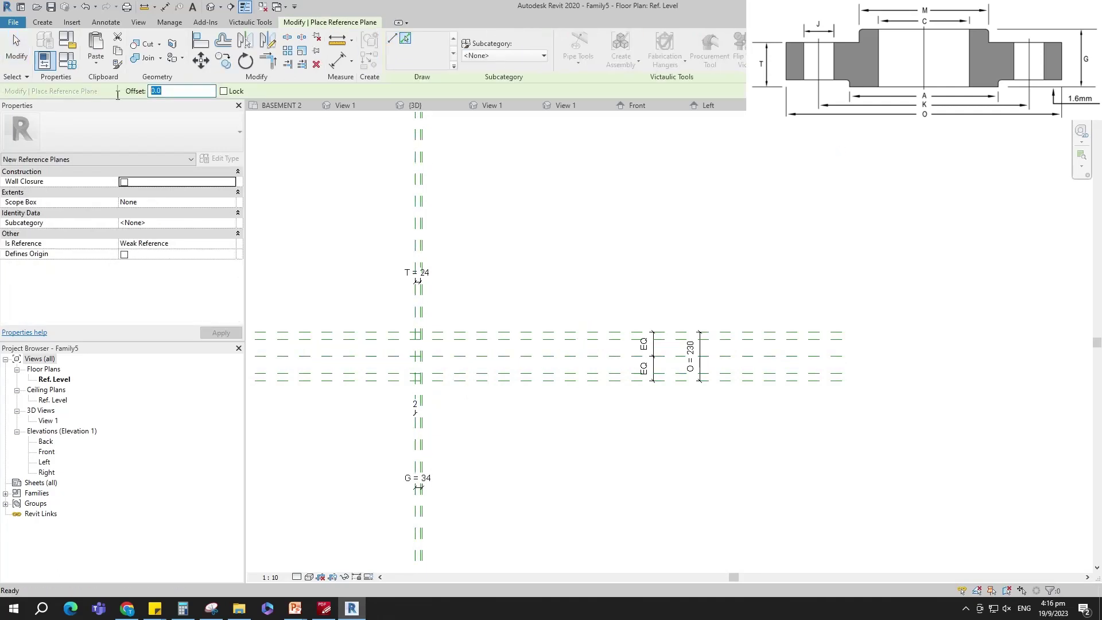
{"action": "scroll", "coordinate": [467, 365], "scroll_direction": "up", "scroll_amount": 2}
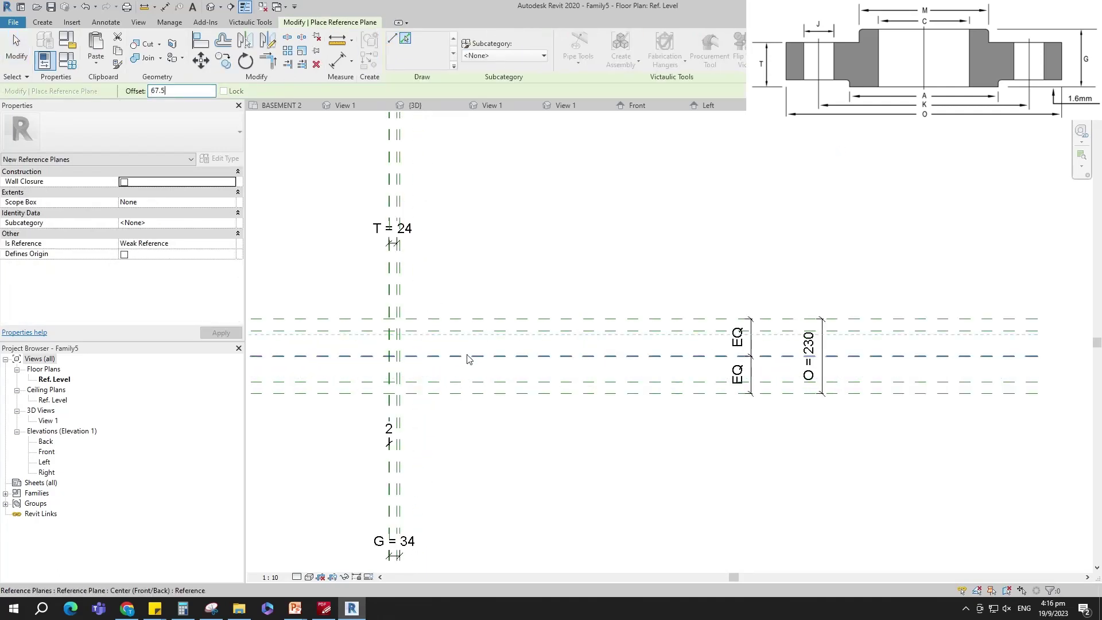
Step: Dimension from the Center (Front/Back) plane to the 67.5 mm offset planes on both sides and make the two segments equal
{"action": "left_click", "coordinate": [338, 61]}
{"action": "left_click", "coordinate": [541, 334]}
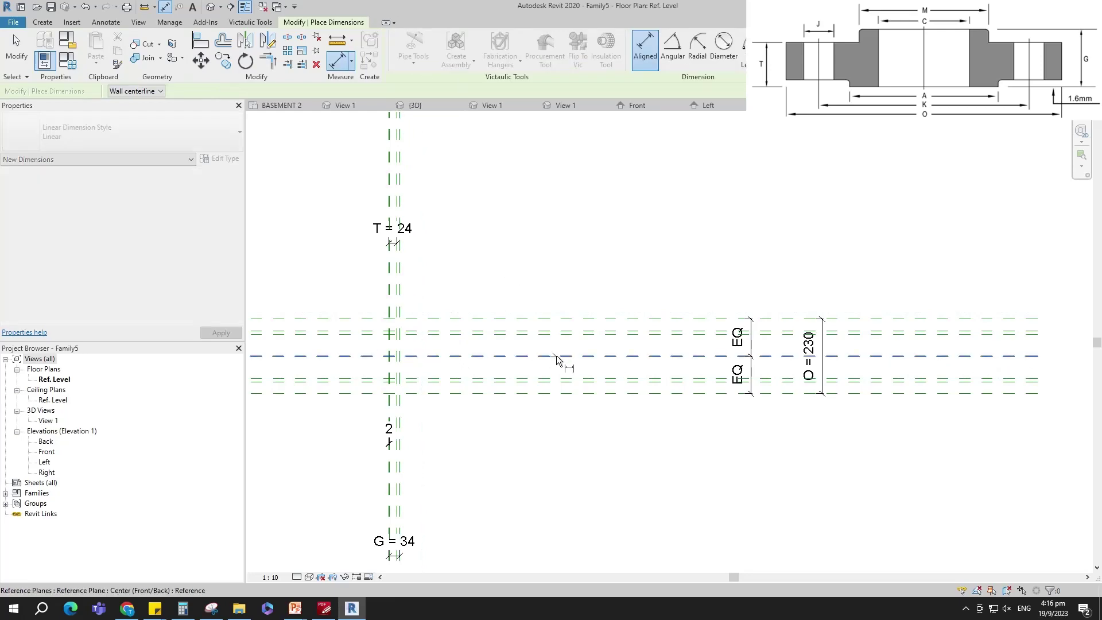
{"action": "left_click", "coordinate": [556, 356]}
{"action": "left_click", "coordinate": [584, 379]}
{"action": "scroll", "coordinate": [591, 362], "scroll_direction": "up", "scroll_amount": 3}
{"action": "left_click", "coordinate": [632, 373]}
{"action": "left_click", "coordinate": [566, 352]}
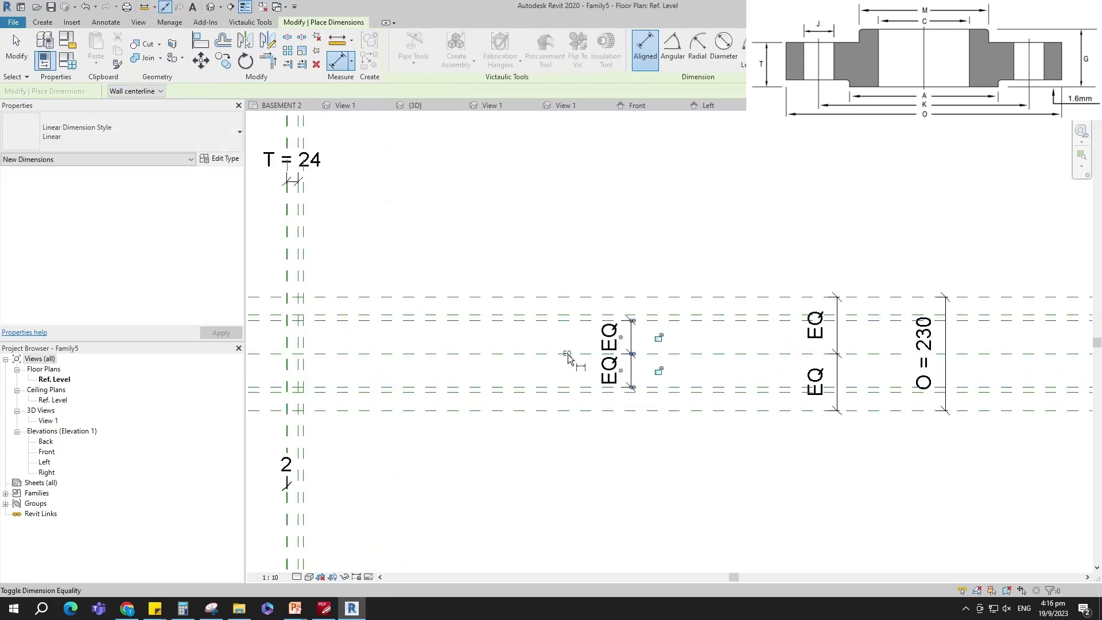
Step: Dimension the overall distance between the two 67.5 mm offset planes and label it with a new instance parameter named M
{"action": "scroll", "coordinate": [563, 362], "scroll_direction": "down", "scroll_amount": 4}
{"action": "scroll", "coordinate": [663, 385], "scroll_direction": "up", "scroll_amount": 2}
{"action": "left_click", "coordinate": [646, 374]}
{"action": "left_click", "coordinate": [618, 324]}
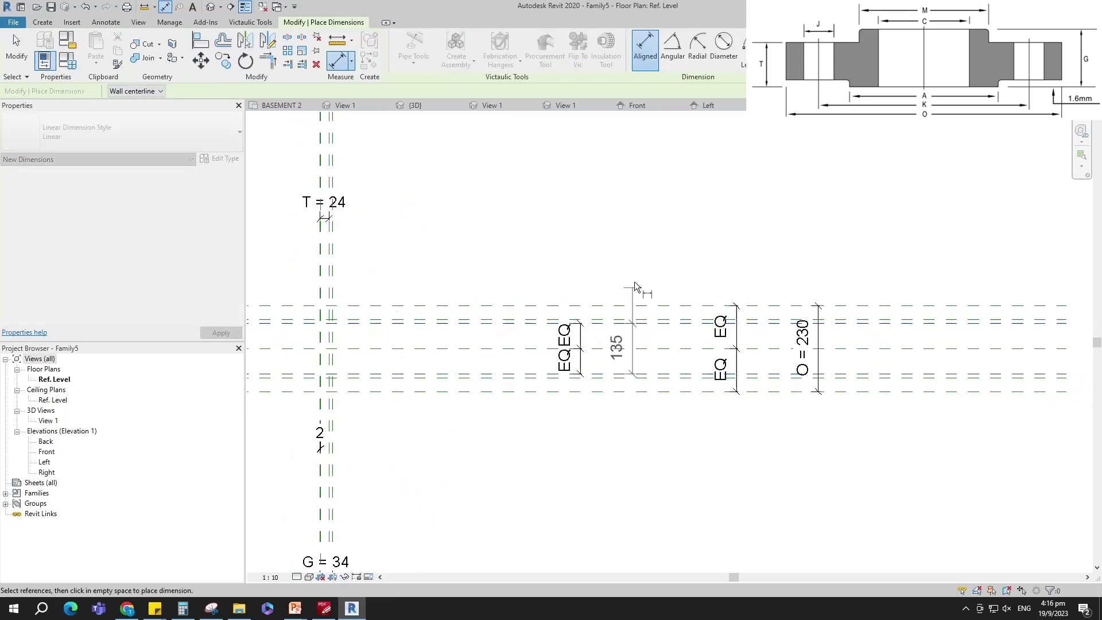
{"action": "left_click", "coordinate": [635, 281]}
{"action": "key", "text": "Escape"}
{"action": "key", "text": "Escape"}
{"action": "left_click", "coordinate": [634, 370]}
{"action": "scroll", "coordinate": [516, 449], "scroll_direction": "down", "scroll_amount": 4}
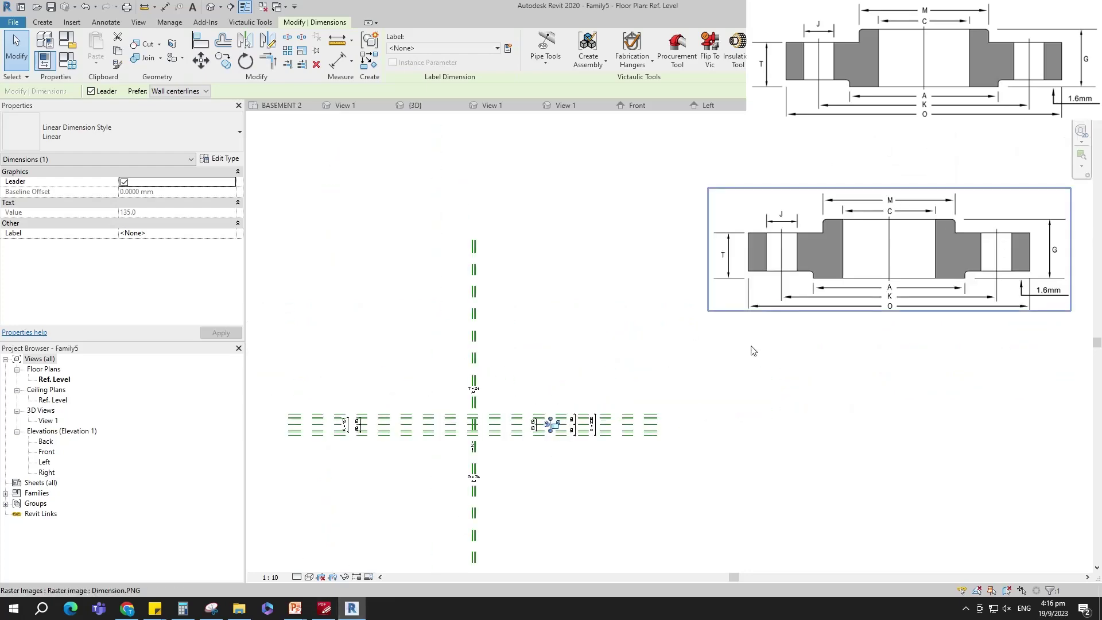
{"action": "scroll", "coordinate": [531, 481], "scroll_direction": "up", "scroll_amount": 2}
{"action": "left_click", "coordinate": [509, 49]}
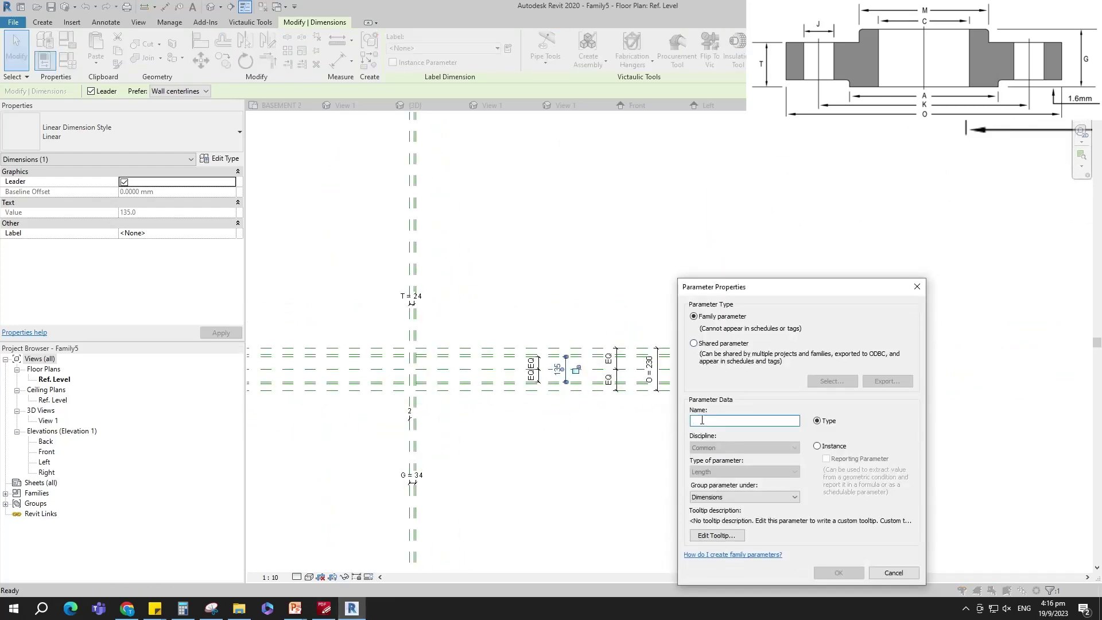
{"action": "type", "text": "M"}
{"action": "left_click", "coordinate": [816, 446]}
{"action": "left_click", "coordinate": [838, 572]}
{"action": "left_click", "coordinate": [672, 460]}
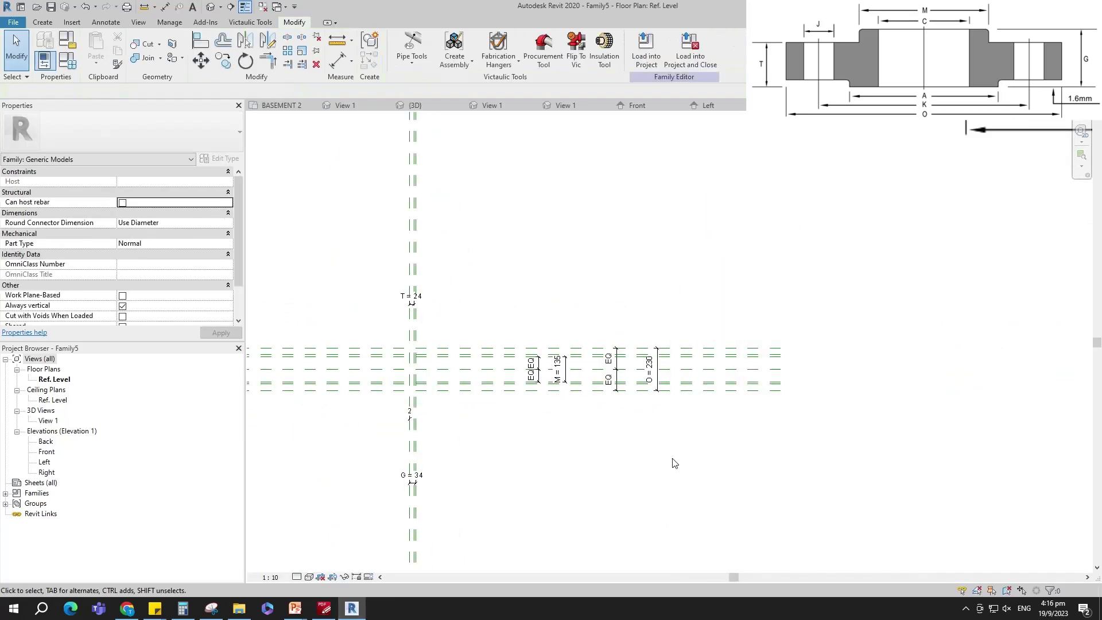
{"action": "scroll", "coordinate": [362, 350], "scroll_direction": "up", "scroll_amount": 2}
{"action": "scroll", "coordinate": [477, 406], "scroll_direction": "up", "scroll_amount": 1}
{"action": "scroll", "coordinate": [480, 411], "scroll_direction": "up", "scroll_amount": 2}
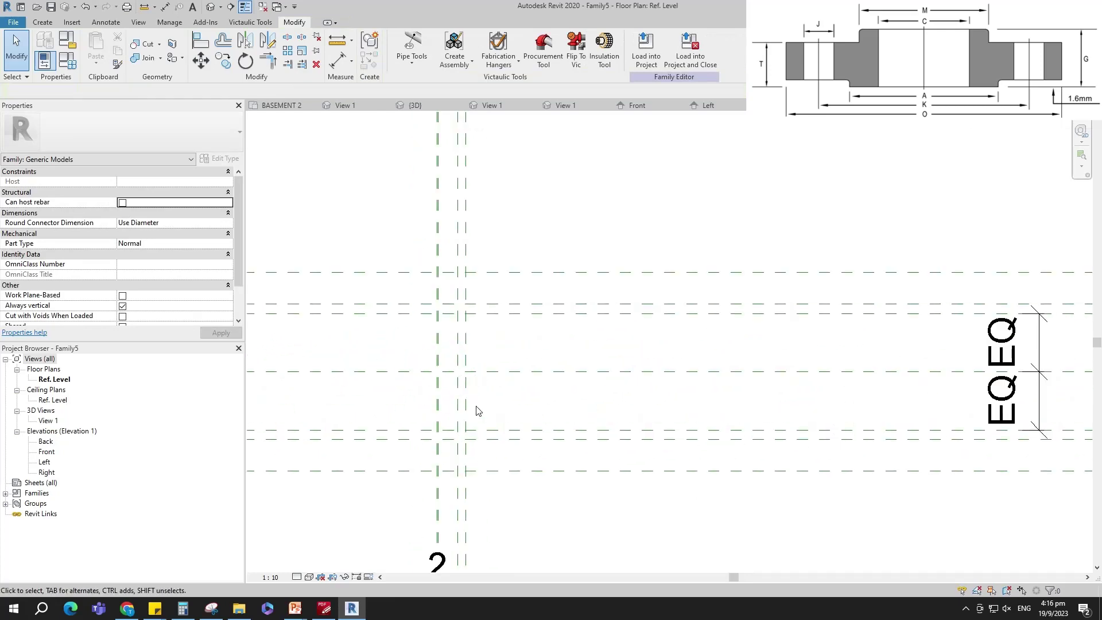
{"action": "scroll", "coordinate": [442, 411], "scroll_direction": "down", "scroll_amount": 5}
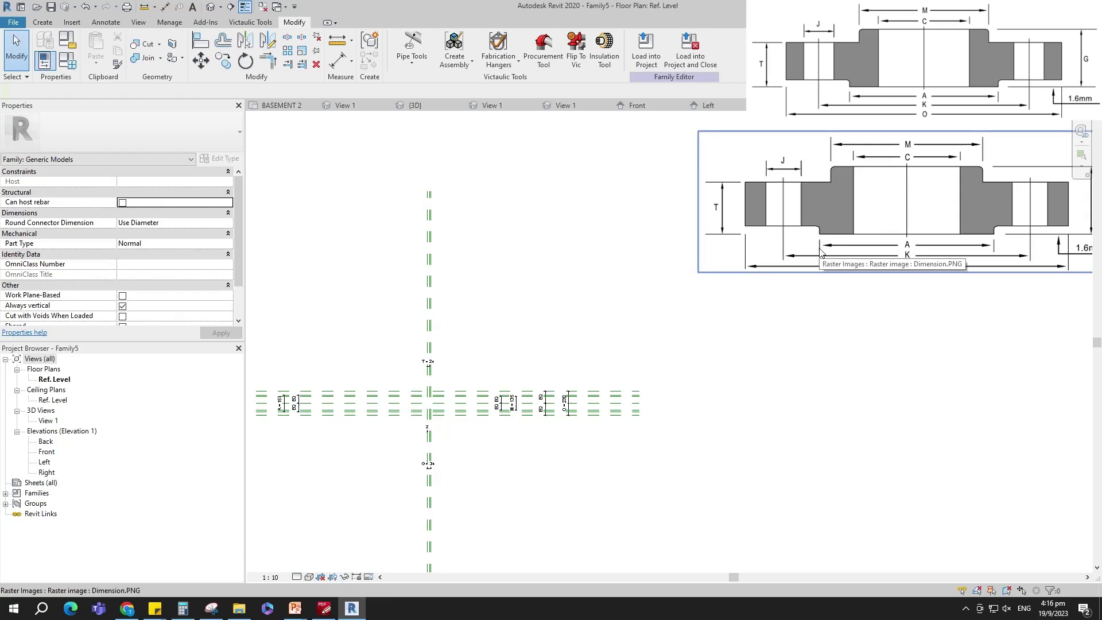
{"action": "scroll", "coordinate": [430, 414], "scroll_direction": "up", "scroll_amount": 5}
{"action": "scroll", "coordinate": [401, 404], "scroll_direction": "up", "scroll_amount": 3}
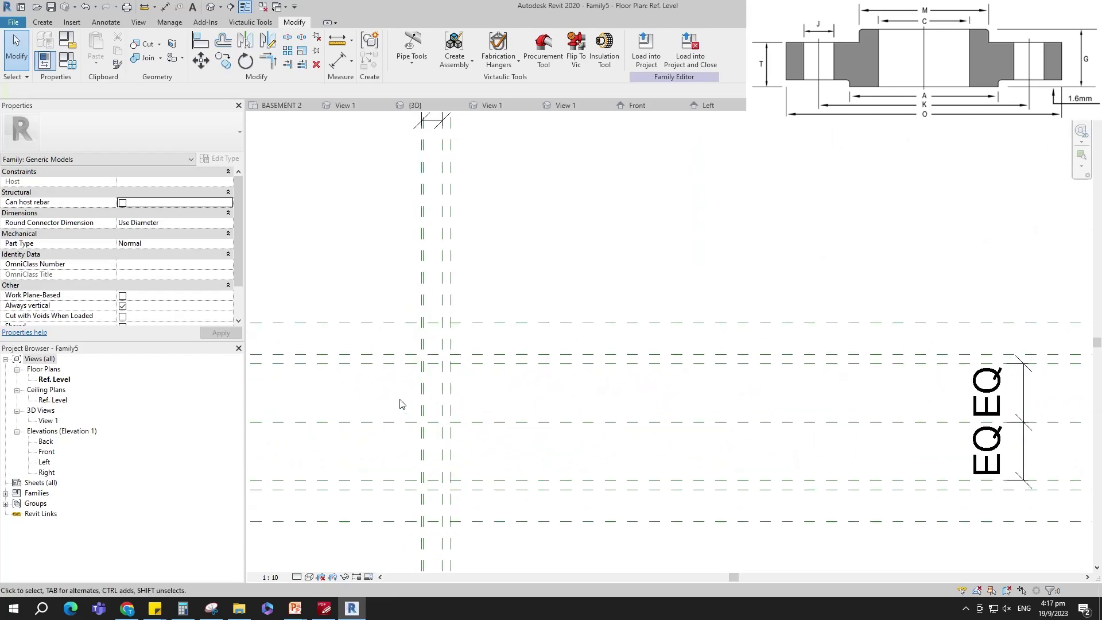
{"action": "scroll", "coordinate": [400, 403], "scroll_direction": "down", "scroll_amount": 2}
Step: Start a revolve and sketch the flange's stepped front face from the center plane up to the outer O plane, with a 1.6 mm raised-face step
{"action": "left_click", "coordinate": [42, 22]}
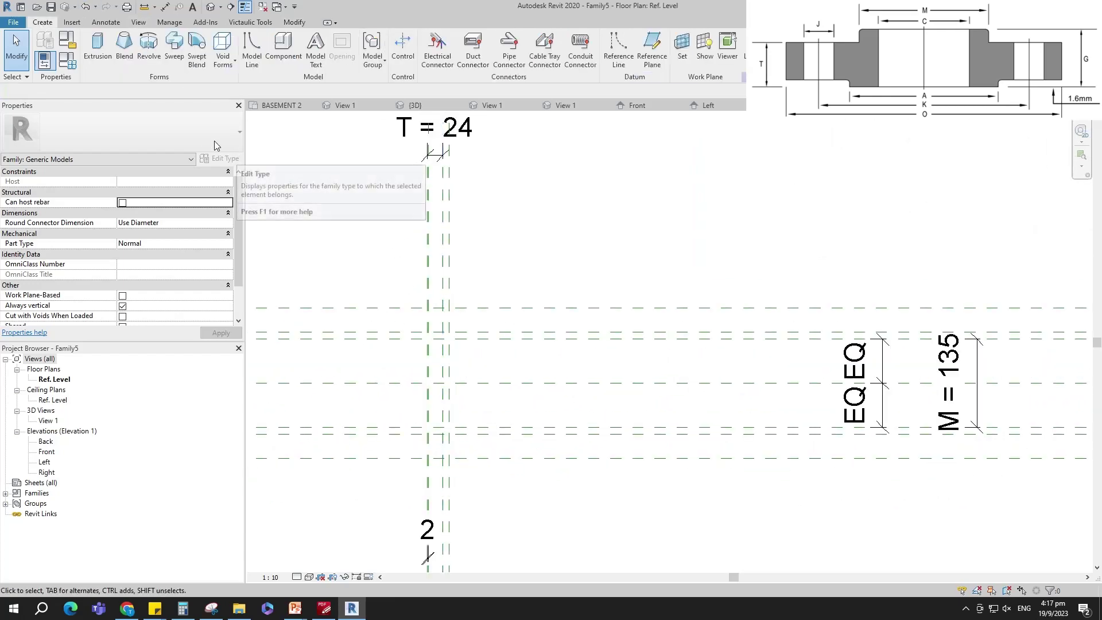
{"action": "left_click", "coordinate": [149, 40]}
{"action": "scroll", "coordinate": [430, 379], "scroll_direction": "up", "scroll_amount": 4}
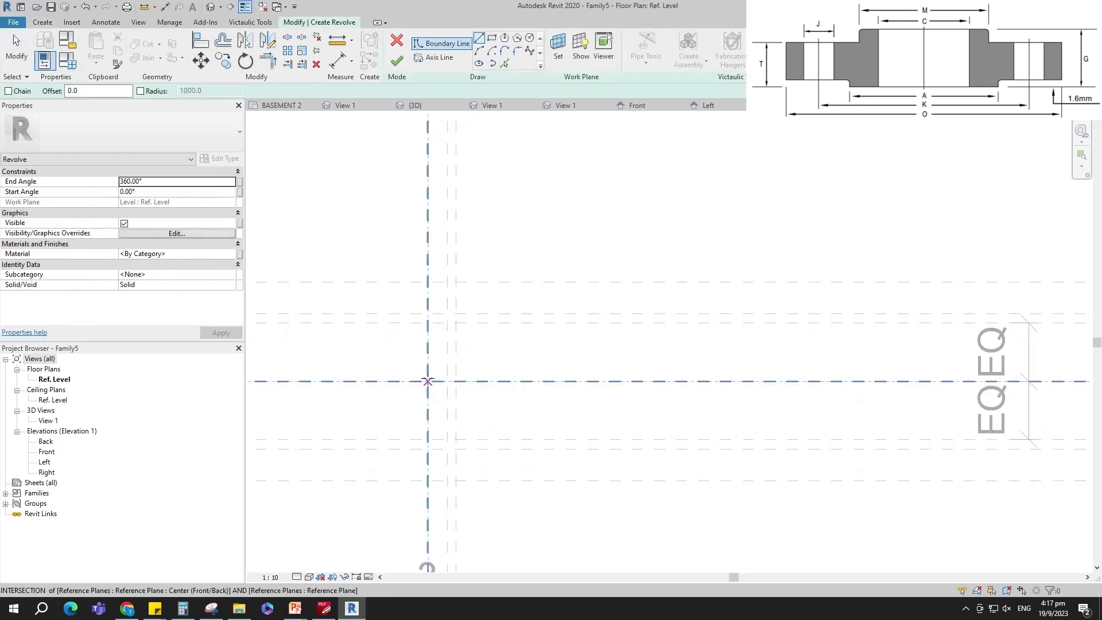
{"action": "left_click", "coordinate": [434, 378]}
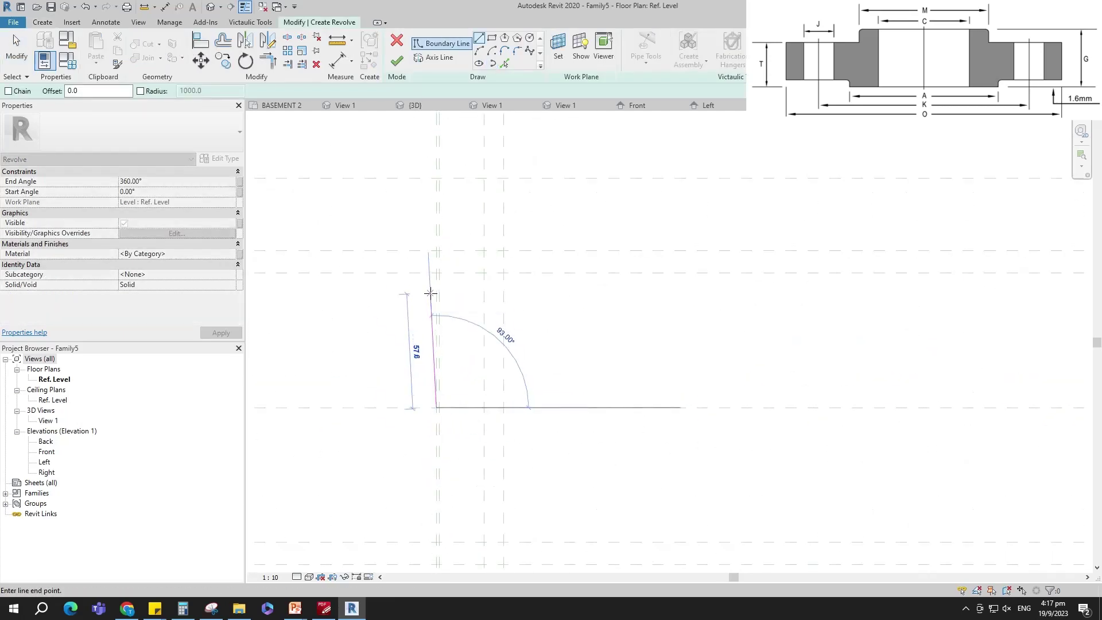
{"action": "scroll", "coordinate": [435, 264], "scroll_direction": "up", "scroll_amount": 5}
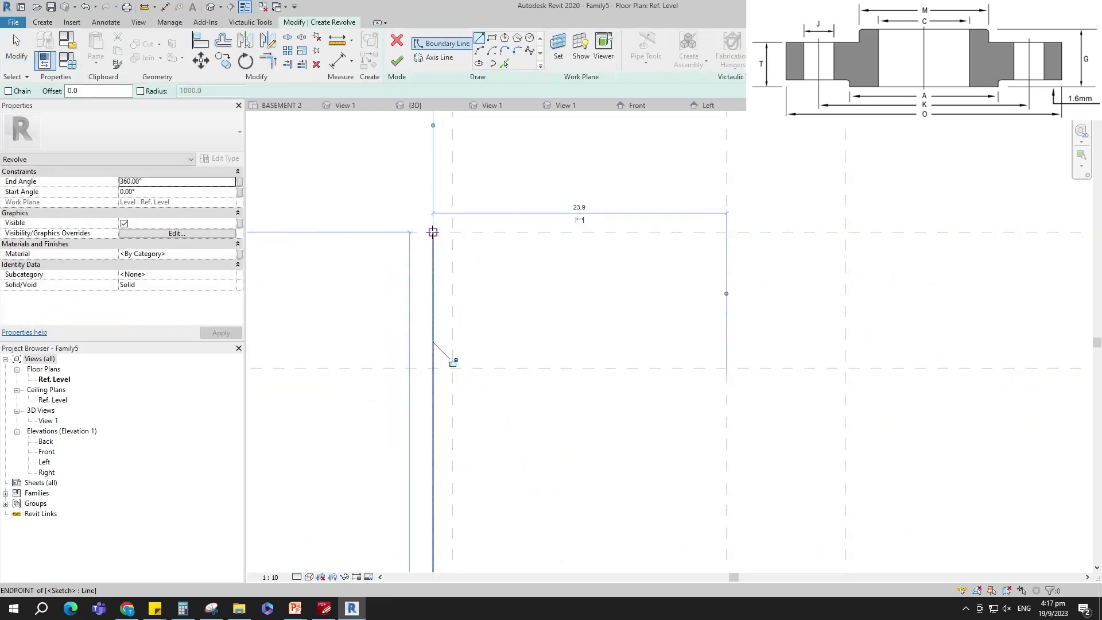
{"action": "scroll", "coordinate": [476, 324], "scroll_direction": "down", "scroll_amount": 2}
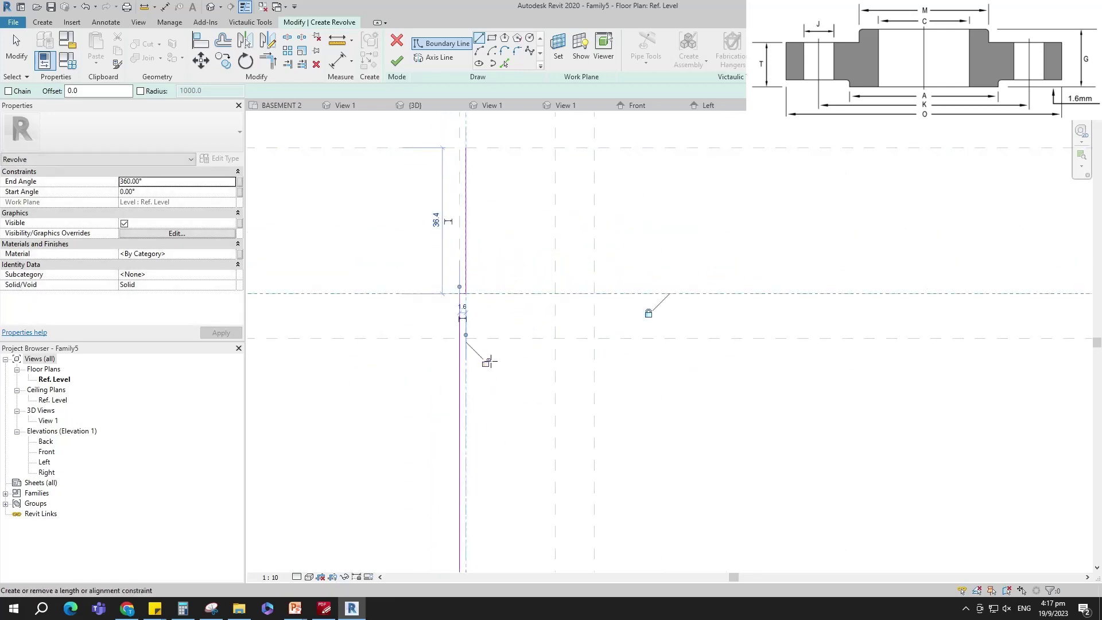
Step: Sketch the rim edge along the outer O plane and a 47.5 mm line down to the M plane, locking it to the vertical reference plane
{"action": "left_click", "coordinate": [466, 147]}
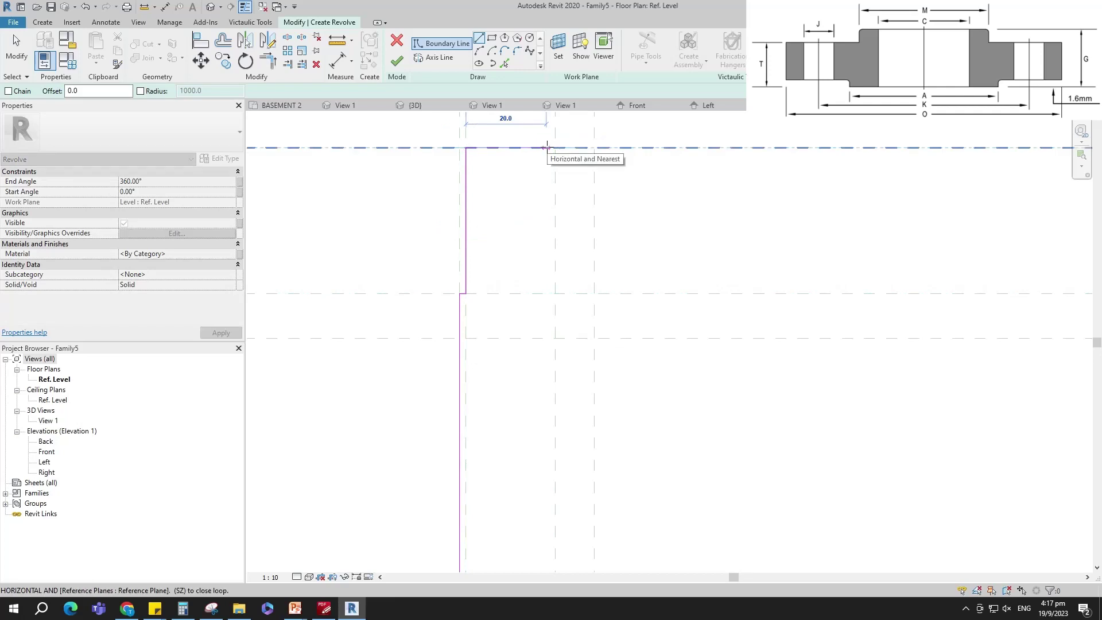
{"action": "left_click", "coordinate": [555, 148]}
{"action": "left_click", "coordinate": [555, 148]}
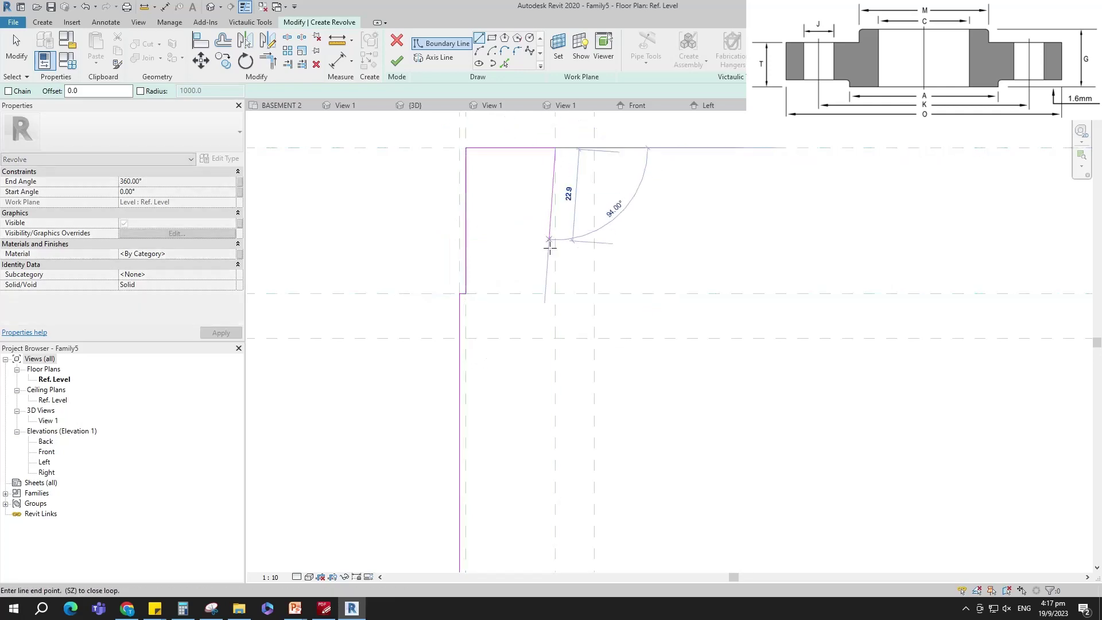
{"action": "left_click", "coordinate": [555, 338]}
{"action": "left_click", "coordinate": [535, 321]}
Step: Sketch the hub along the M plane to the outermost G plane, down to the center plane, and back to close the profile
{"action": "left_click", "coordinate": [555, 338]}
{"action": "left_click", "coordinate": [594, 339]}
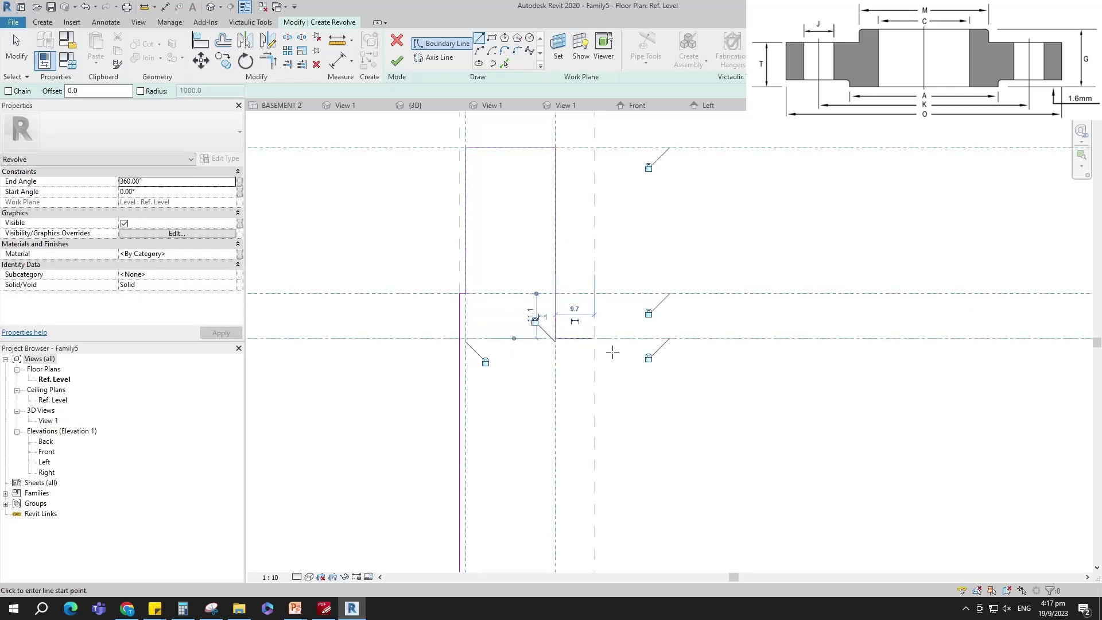
{"action": "left_click", "coordinate": [594, 338]}
{"action": "scroll", "coordinate": [594, 333], "scroll_direction": "down", "scroll_amount": 4}
{"action": "left_click", "coordinate": [593, 430]}
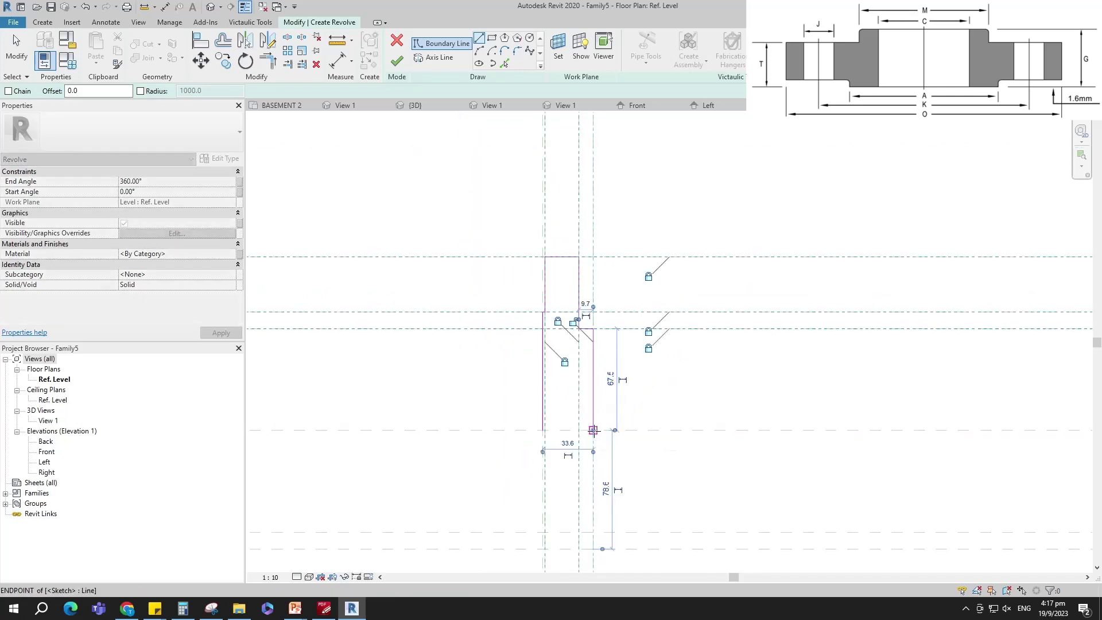
{"action": "left_click", "coordinate": [594, 429]}
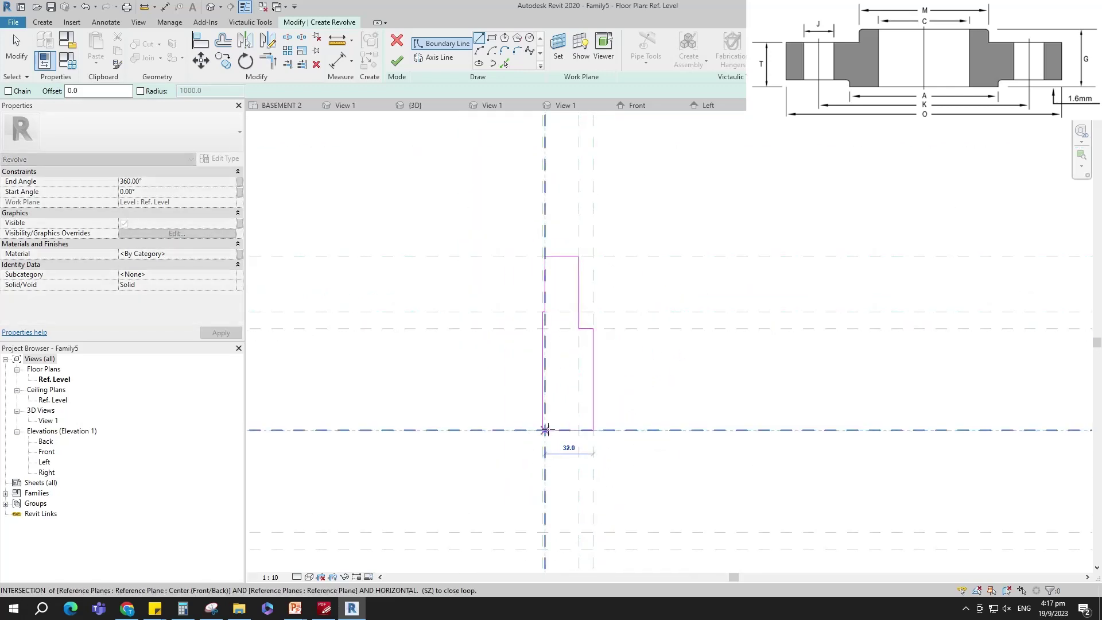
{"action": "scroll", "coordinate": [545, 430], "scroll_direction": "up", "scroll_amount": 5}
{"action": "left_click", "coordinate": [534, 429]}
{"action": "left_click", "coordinate": [691, 408]}
{"action": "scroll", "coordinate": [587, 441], "scroll_direction": "down", "scroll_amount": 3}
{"action": "key", "text": "Escape"}
{"action": "key", "text": "Escape"}
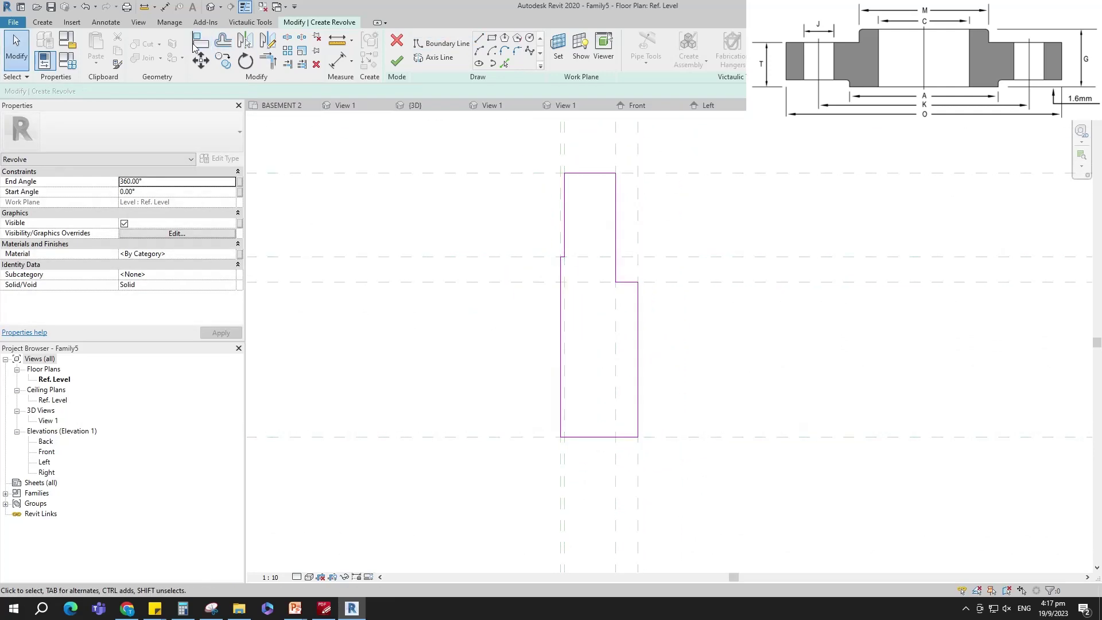
Step: Align the raised-face line of the profile with its vertical reference plane and lock the alignment
{"action": "key", "text": "a"}
{"action": "key", "text": "l"}
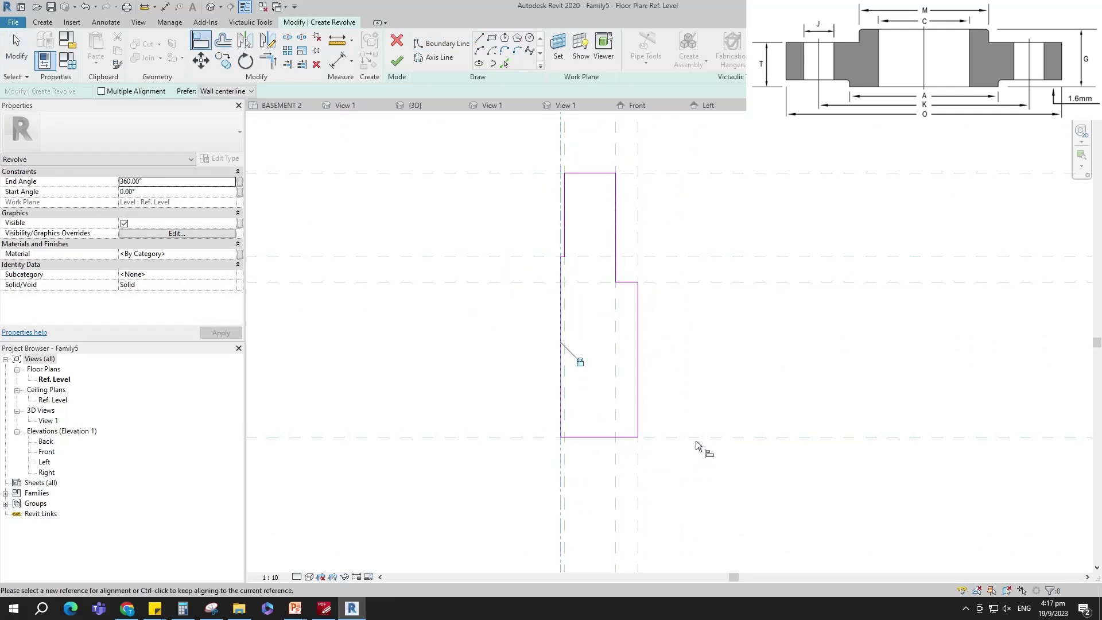
{"action": "scroll", "coordinate": [645, 447], "scroll_direction": "down", "scroll_amount": 3}
{"action": "scroll", "coordinate": [535, 321], "scroll_direction": "up", "scroll_amount": 4}
{"action": "left_click", "coordinate": [200, 41]}
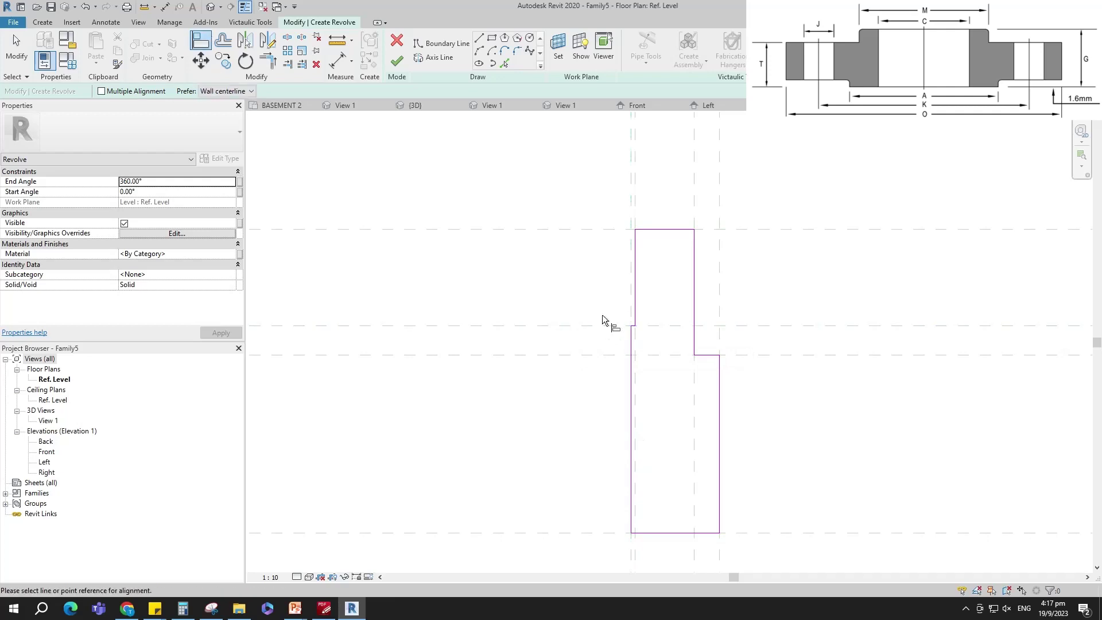
{"action": "scroll", "coordinate": [631, 327], "scroll_direction": "up", "scroll_amount": 4}
{"action": "scroll", "coordinate": [528, 342], "scroll_direction": "down", "scroll_amount": 4}
{"action": "key", "text": "Escape"}
Step: Fillet the profile corner where the raised-face step meets the flange face with a 0.5 mm radius
{"action": "scroll", "coordinate": [549, 344], "scroll_direction": "up", "scroll_amount": 2}
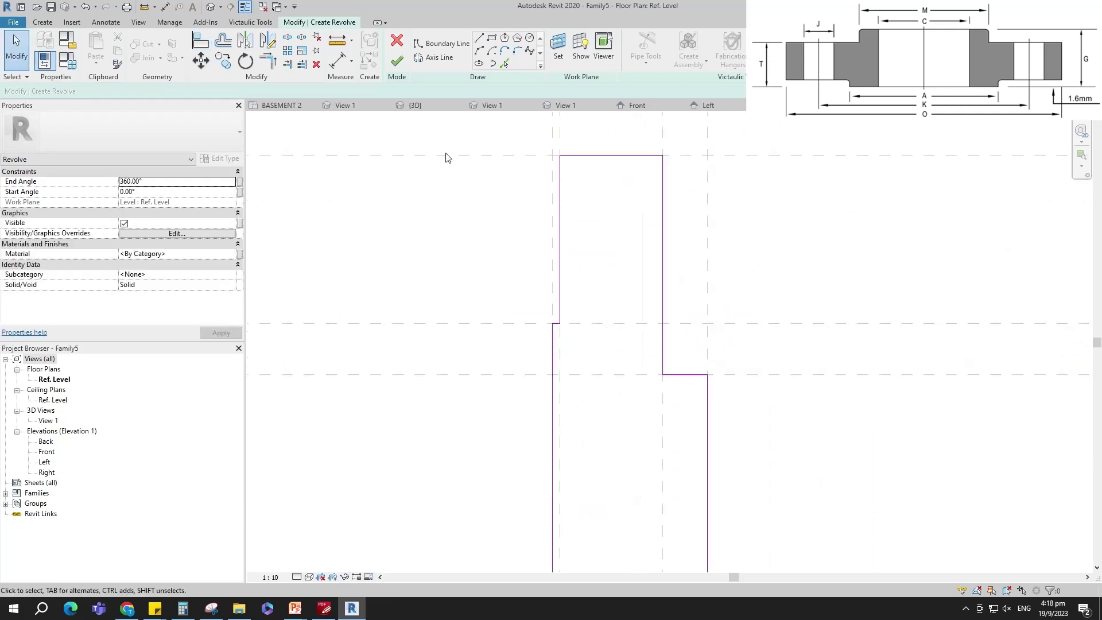
{"action": "left_click", "coordinate": [517, 51]}
{"action": "left_click", "coordinate": [44, 91]}
{"action": "type", "text": "0.5"}
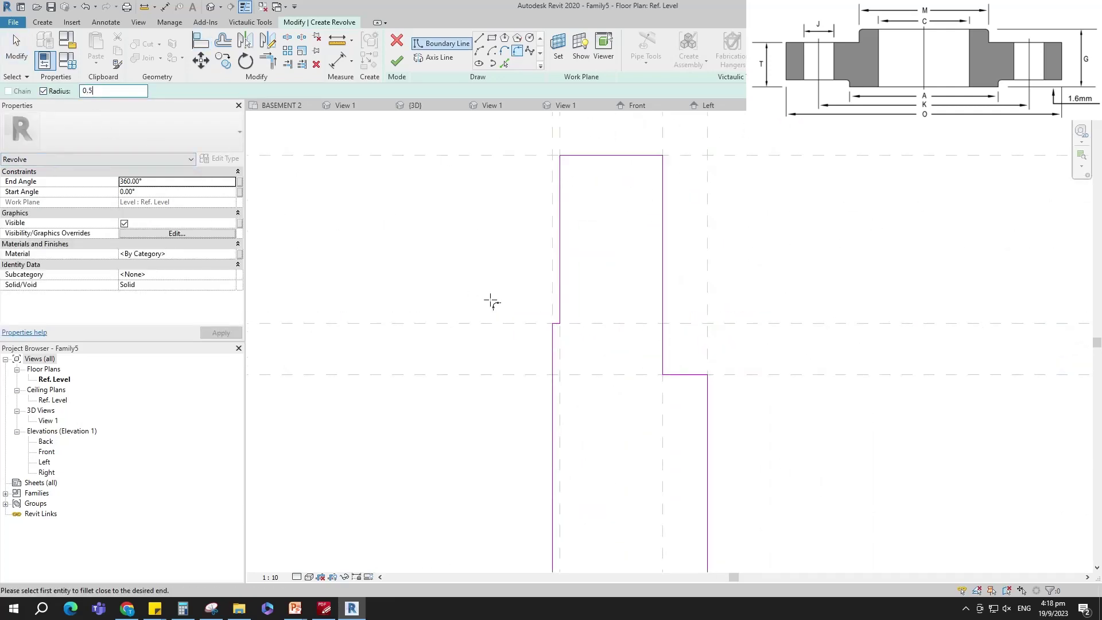
{"action": "scroll", "coordinate": [588, 373], "scroll_direction": "up", "scroll_amount": 2}
{"action": "scroll", "coordinate": [545, 281], "scroll_direction": "up", "scroll_amount": 1}
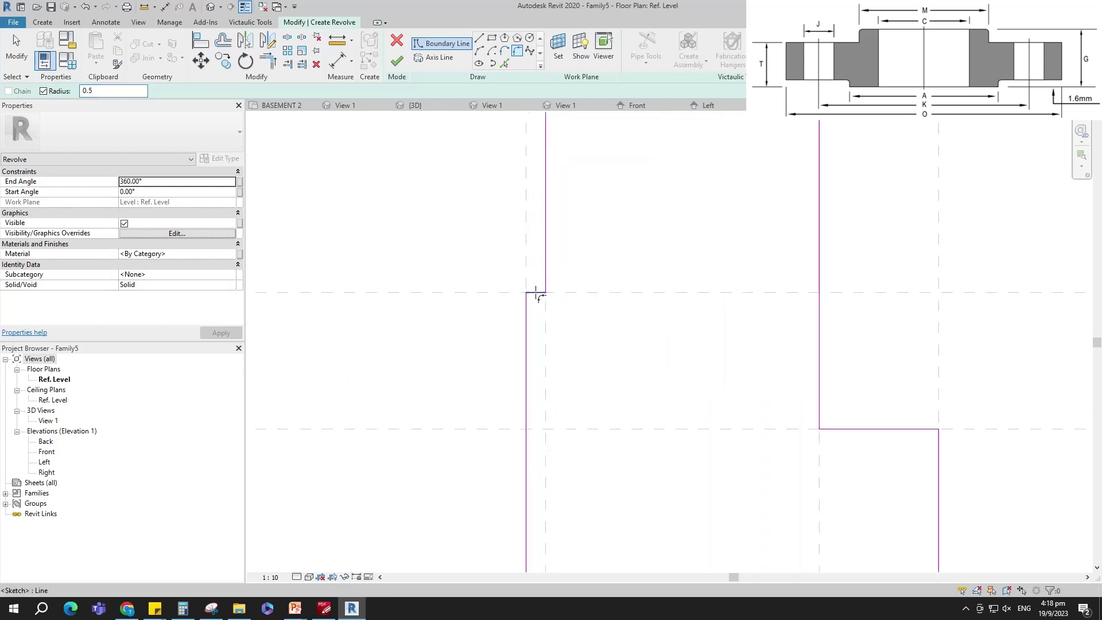
{"action": "key", "text": "Escape"}
{"action": "scroll", "coordinate": [534, 288], "scroll_direction": "up", "scroll_amount": 1}
{"action": "scroll", "coordinate": [535, 289], "scroll_direction": "down", "scroll_amount": 4}
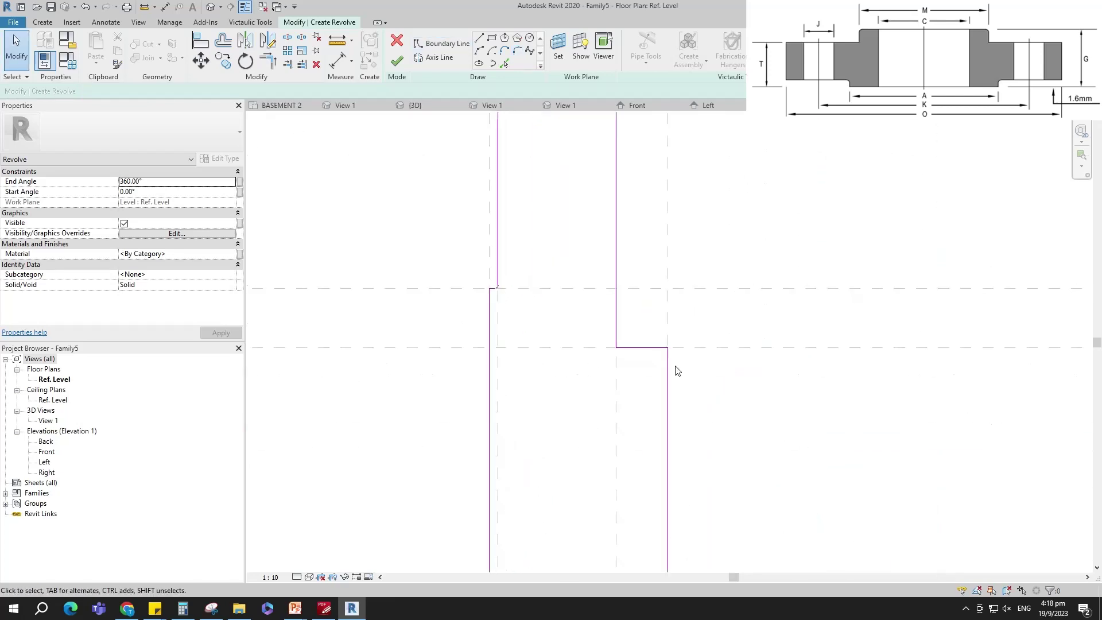
Step: Fillet the hub's outer corner, where the M plane meets the outermost G plane, with a 4 mm radius
{"action": "left_click", "coordinate": [517, 50]}
{"action": "scroll", "coordinate": [547, 417], "scroll_direction": "down", "scroll_amount": 2}
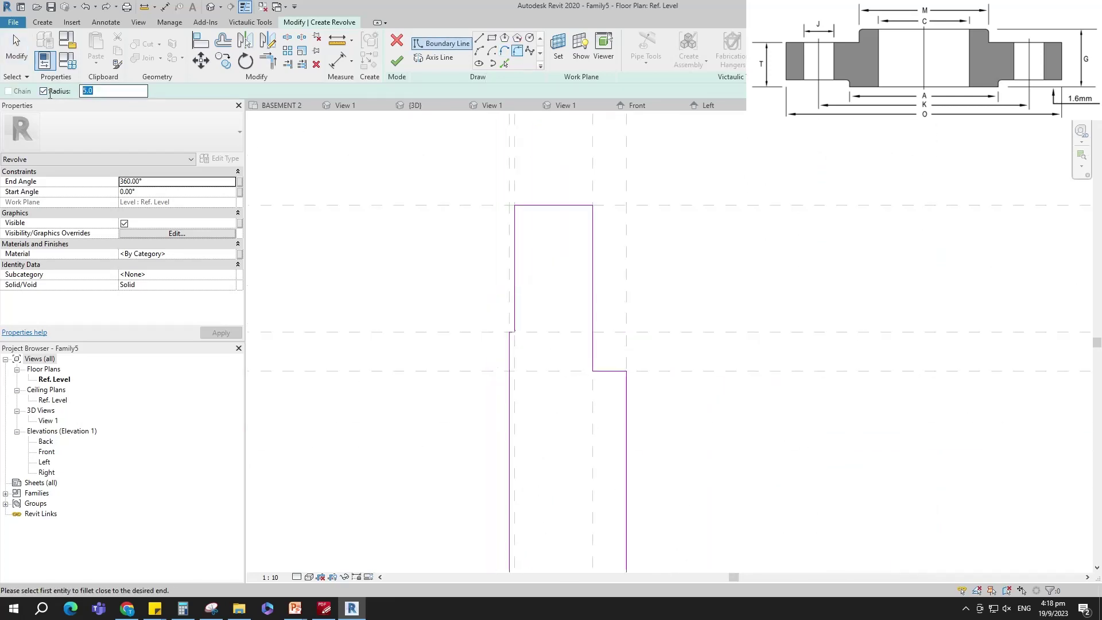
{"action": "left_click", "coordinate": [615, 371]}
{"action": "left_click", "coordinate": [626, 390]}
{"action": "scroll", "coordinate": [656, 416], "scroll_direction": "up", "scroll_amount": 2}
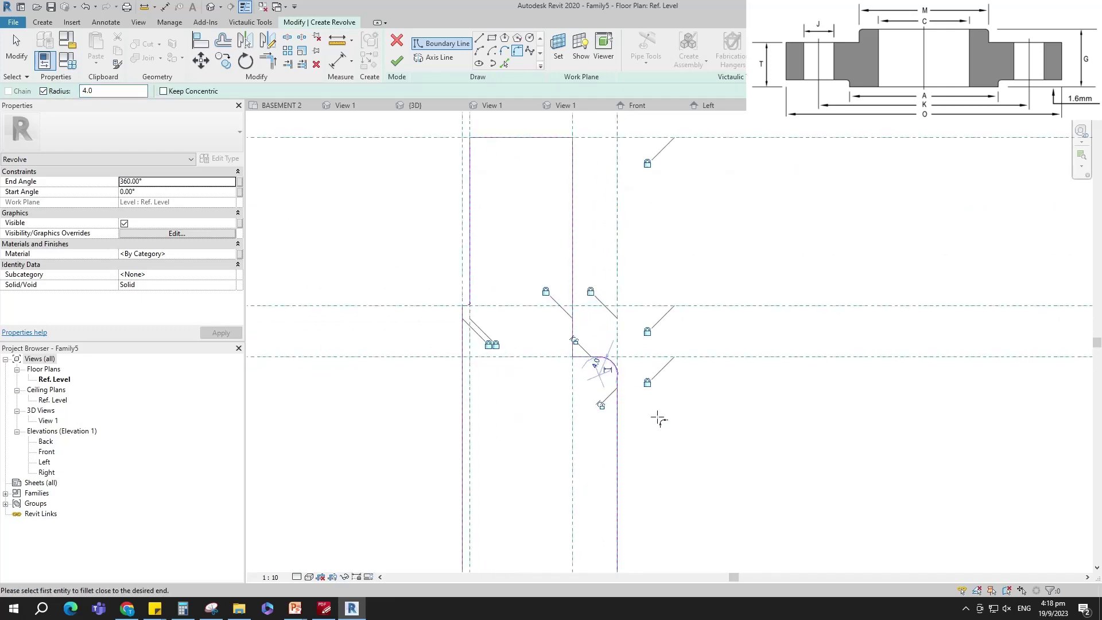
{"action": "scroll", "coordinate": [661, 422], "scroll_direction": "down", "scroll_amount": 1}
{"action": "key", "text": "Escape"}
{"action": "key", "text": "Escape"}
Step: Set the horizontal center plane as the revolve axis and finish the revolved flange body
{"action": "scroll", "coordinate": [663, 425], "scroll_direction": "down", "scroll_amount": 4}
{"action": "left_click", "coordinate": [434, 58]}
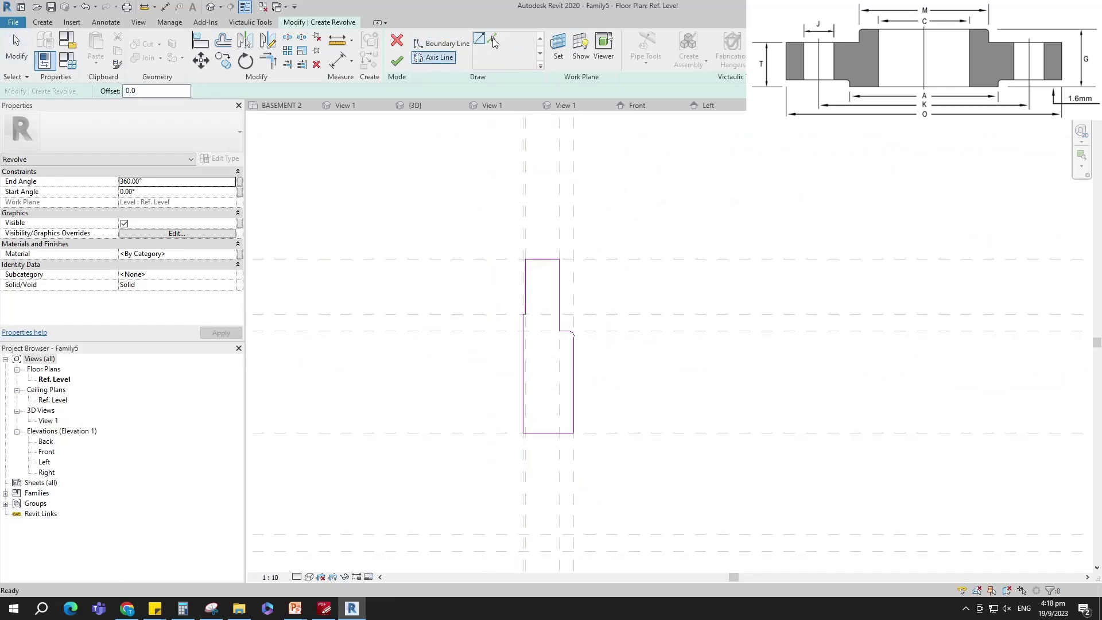
{"action": "left_click", "coordinate": [645, 439]}
{"action": "left_click", "coordinate": [396, 60]}
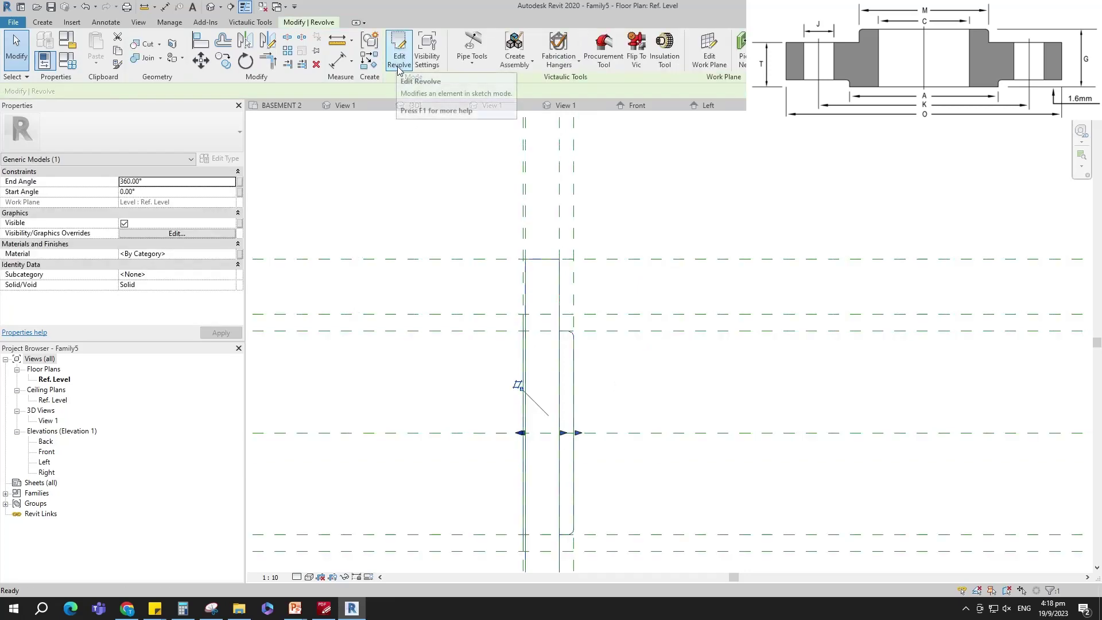
{"action": "scroll", "coordinate": [511, 287], "scroll_direction": "down", "scroll_amount": 3}
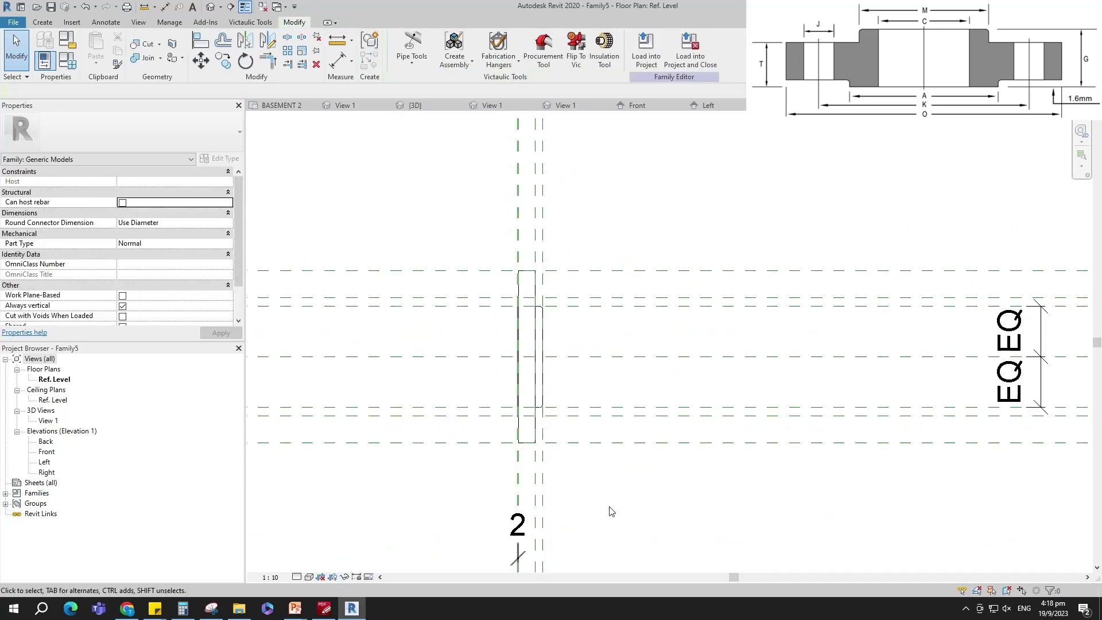
Step: Start a void sweep and sketch its straight path along the center plane, spanning the flange's full G depth
{"action": "scroll", "coordinate": [620, 418], "scroll_direction": "down", "scroll_amount": 2}
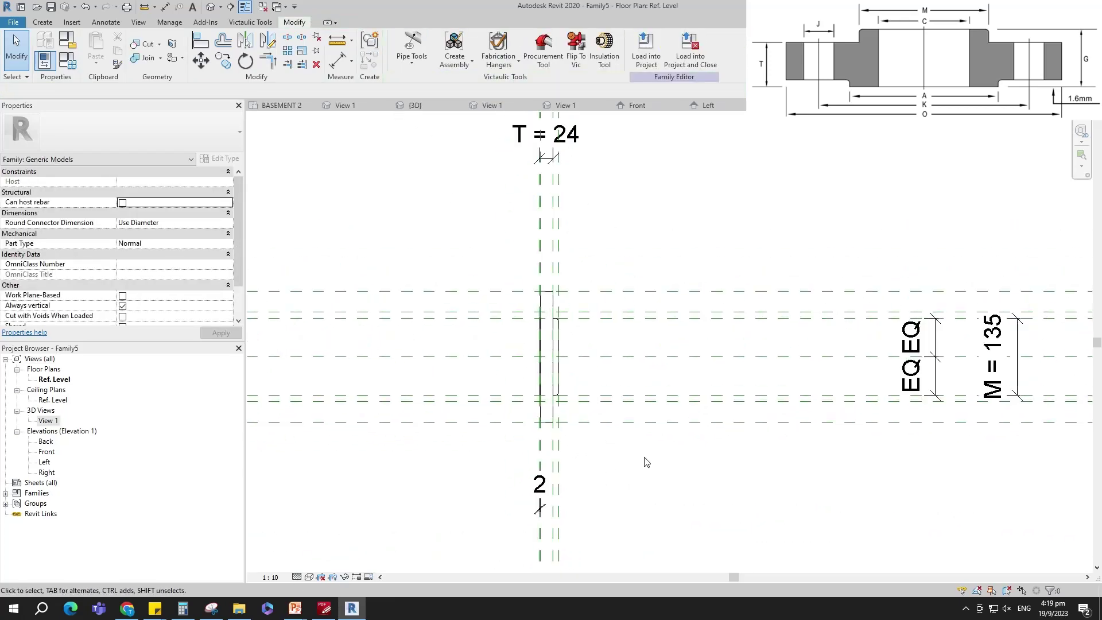
{"action": "left_click", "coordinate": [43, 22]}
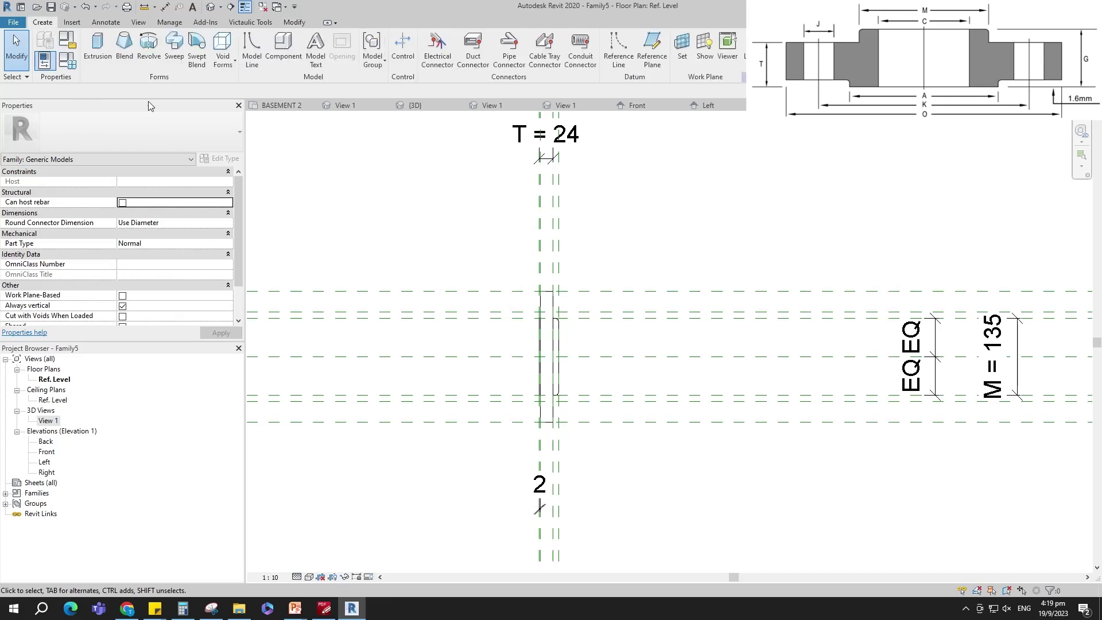
{"action": "left_click", "coordinate": [229, 62]}
{"action": "left_click", "coordinate": [259, 155]}
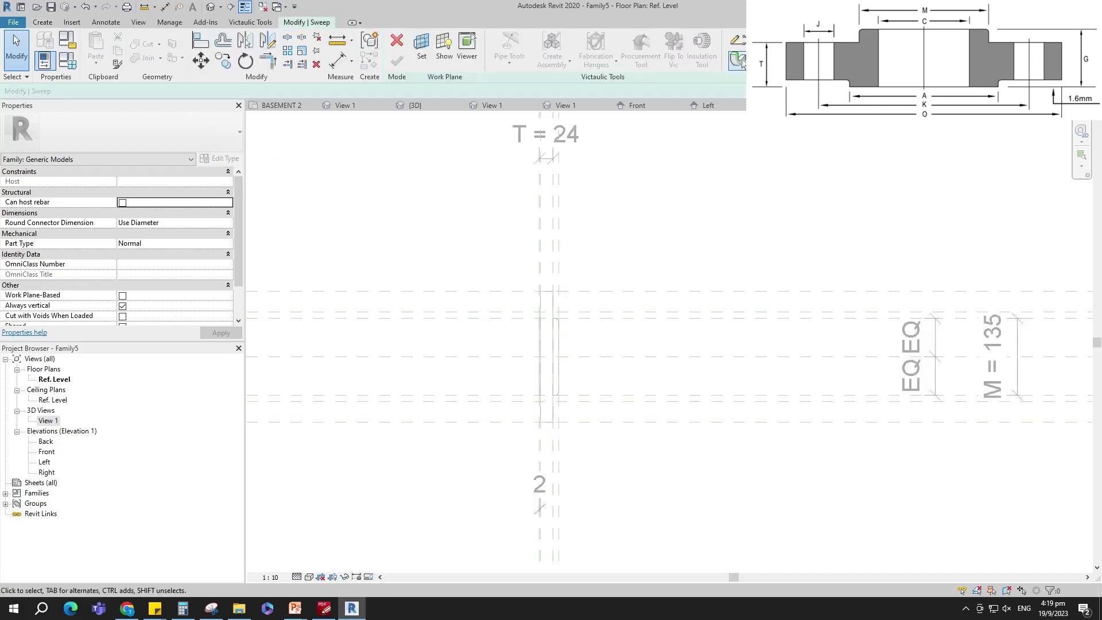
{"action": "left_click", "coordinate": [737, 51]}
{"action": "scroll", "coordinate": [569, 356], "scroll_direction": "up", "scroll_amount": 4}
{"action": "left_click", "coordinate": [489, 338]}
{"action": "left_click", "coordinate": [592, 338]}
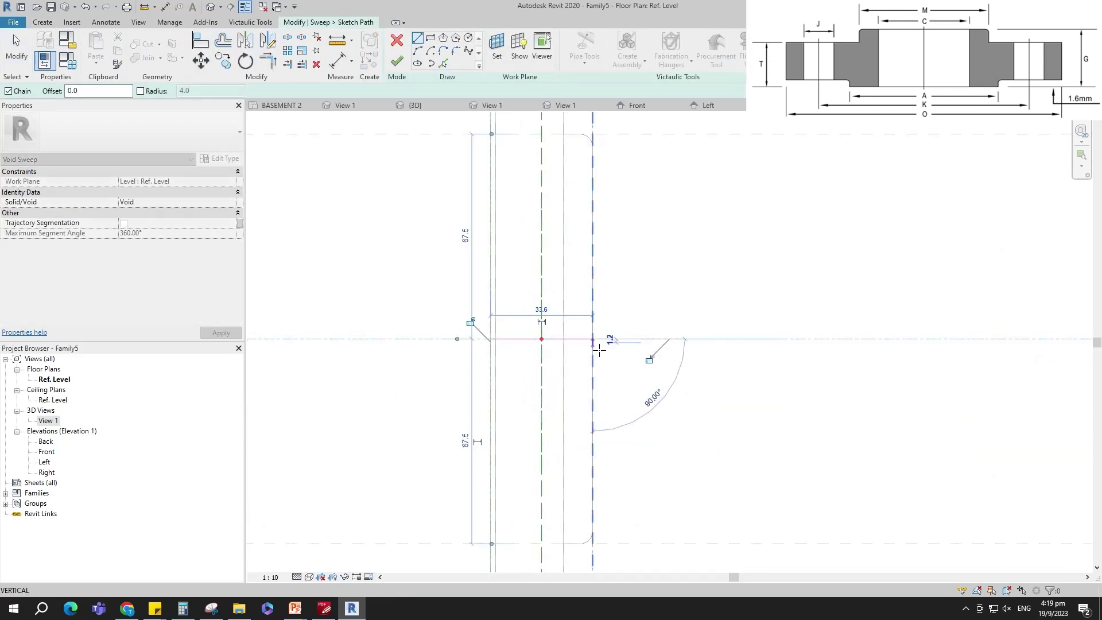
{"action": "key", "text": "Escape"}
{"action": "key", "text": "Escape"}
{"action": "scroll", "coordinate": [614, 359], "scroll_direction": "down", "scroll_amount": 2}
Step: Align the sweep path's ends to the two outermost vertical reference planes, lock the raised-face end, and finish the path
{"action": "left_click", "coordinate": [195, 44]}
{"action": "scroll", "coordinate": [578, 362], "scroll_direction": "up", "scroll_amount": 2}
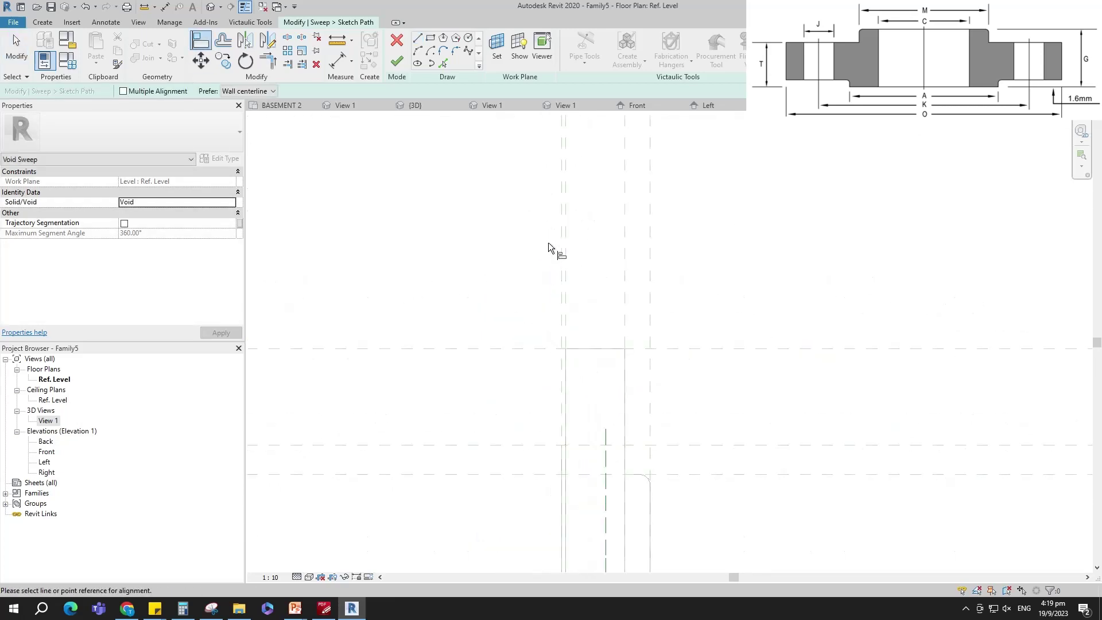
{"action": "middle_click_drag", "start_coordinate": [561, 217], "coordinate": [542, 498]}
{"action": "left_click", "coordinate": [548, 494]}
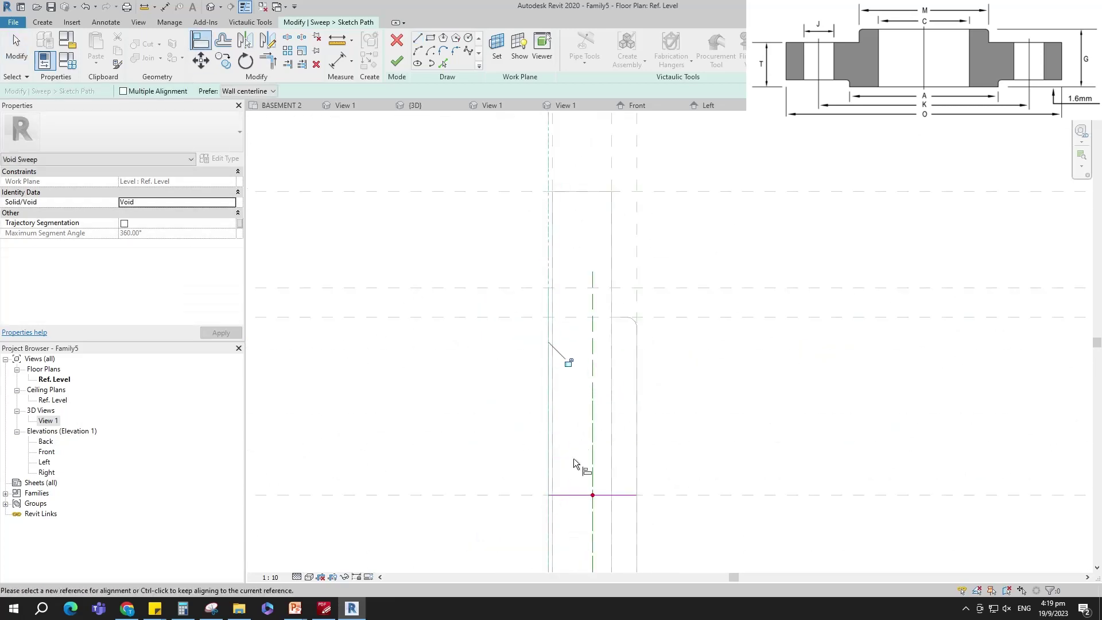
{"action": "left_click", "coordinate": [569, 363]}
{"action": "left_click", "coordinate": [637, 177]}
{"action": "left_click", "coordinate": [637, 495]}
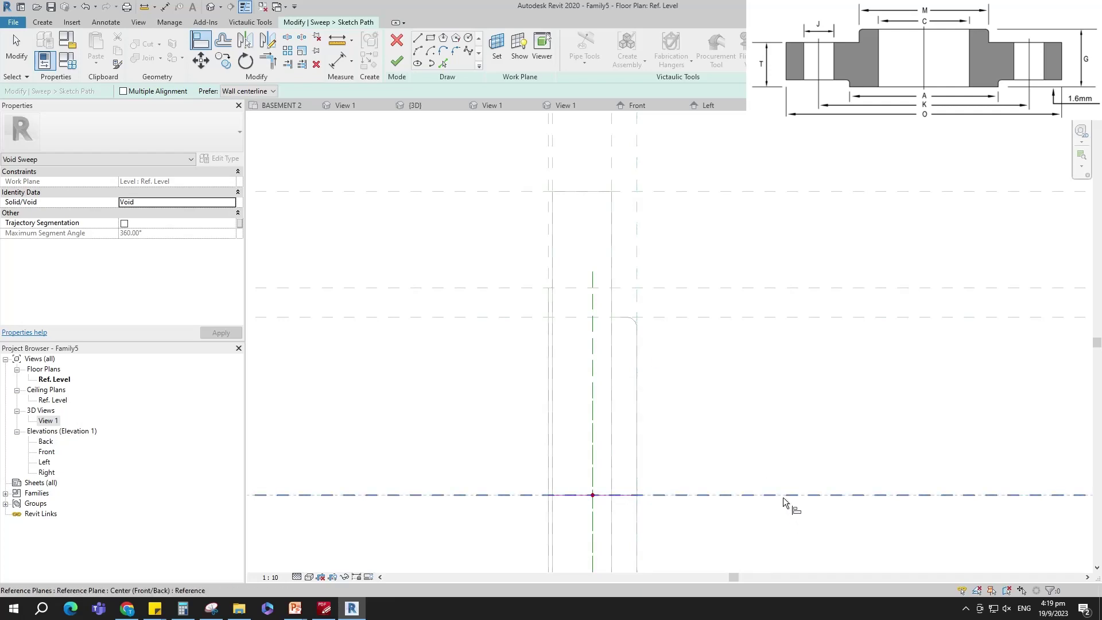
{"action": "scroll", "coordinate": [592, 425], "scroll_direction": "down", "scroll_amount": 3}
{"action": "key", "text": "Escape"}
{"action": "left_click", "coordinate": [397, 61]}
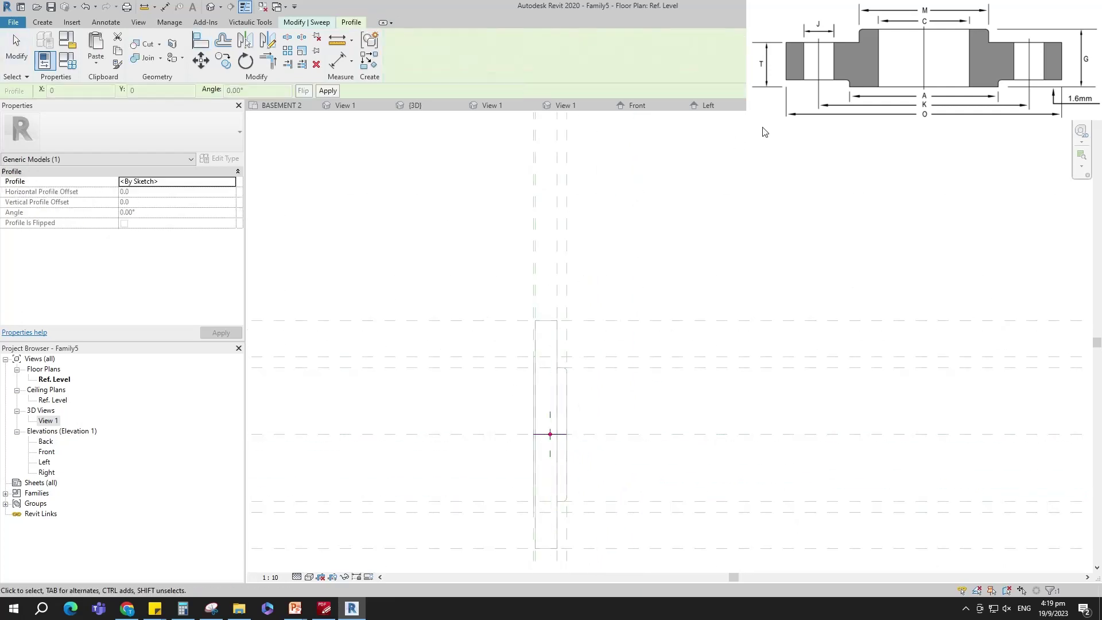
Step: Edit the sweep profile in the Left elevation and sketch a circle of about 67.5 mm radius centered on the path
{"action": "left_click", "coordinate": [775, 49]}
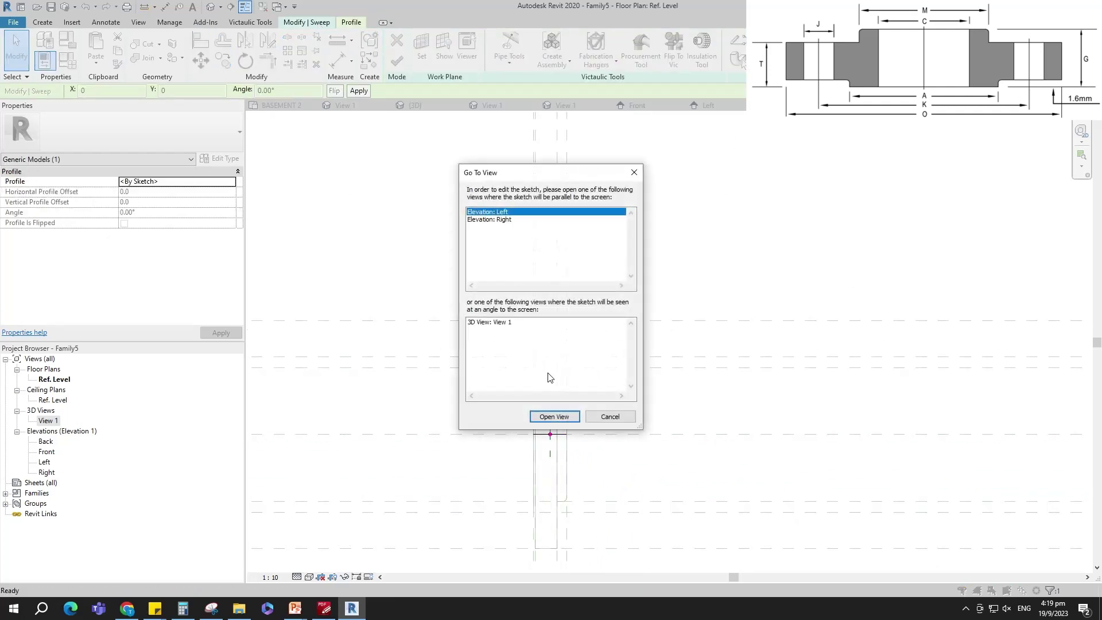
{"action": "left_click", "coordinate": [552, 416]}
{"action": "left_click", "coordinate": [468, 38]}
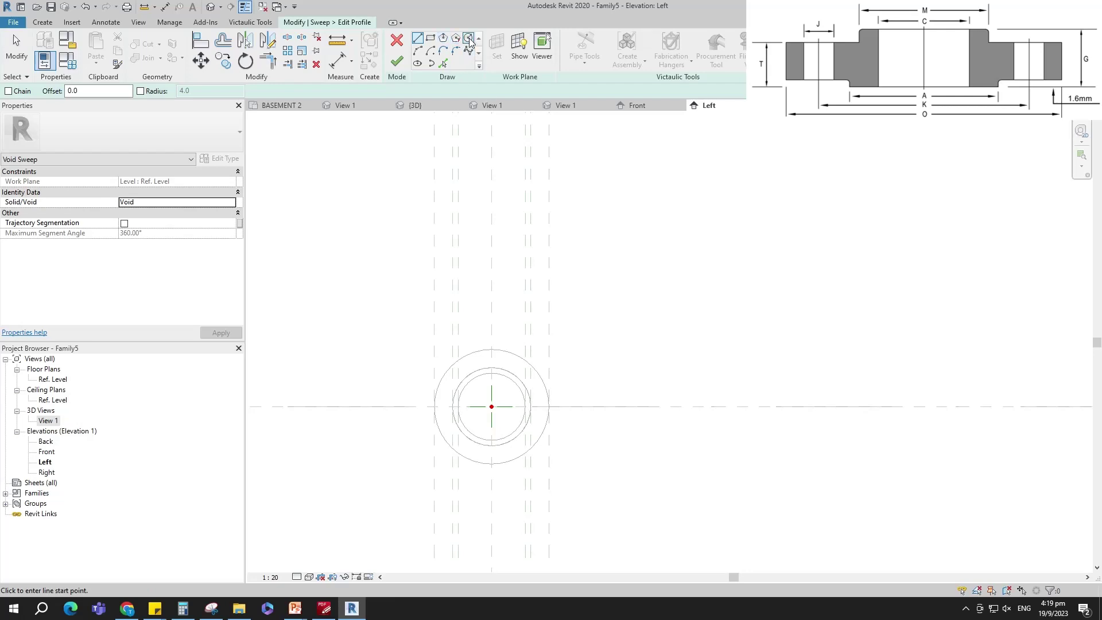
{"action": "left_click", "coordinate": [491, 406]}
{"action": "scroll", "coordinate": [515, 409], "scroll_direction": "up", "scroll_amount": 4}
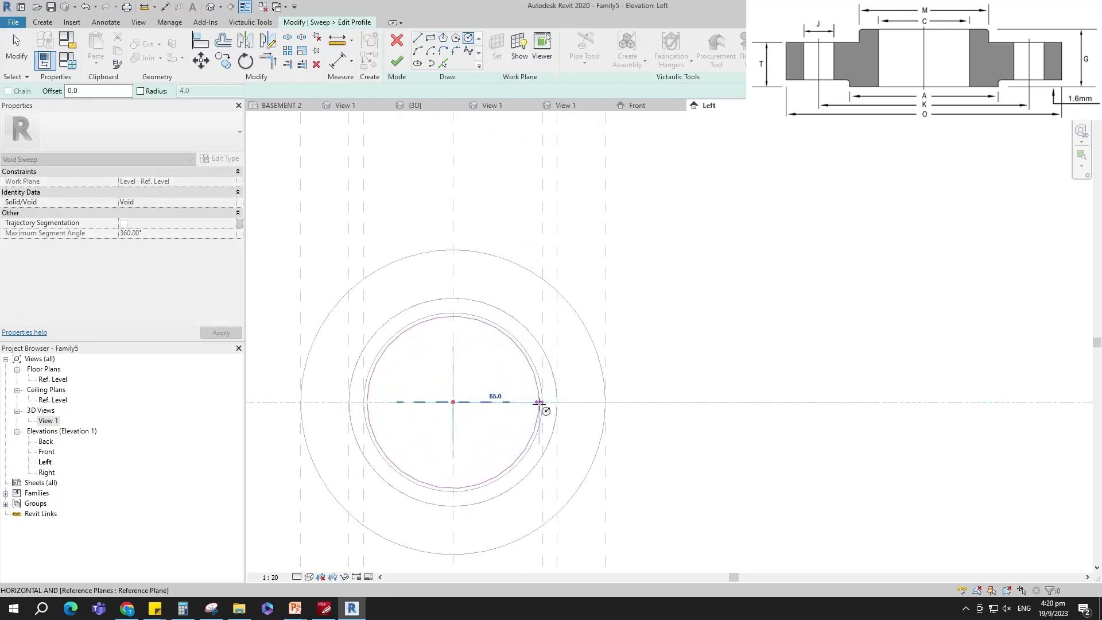
{"action": "left_click", "coordinate": [540, 402]}
{"action": "scroll", "coordinate": [539, 405], "scroll_direction": "down", "scroll_amount": 2}
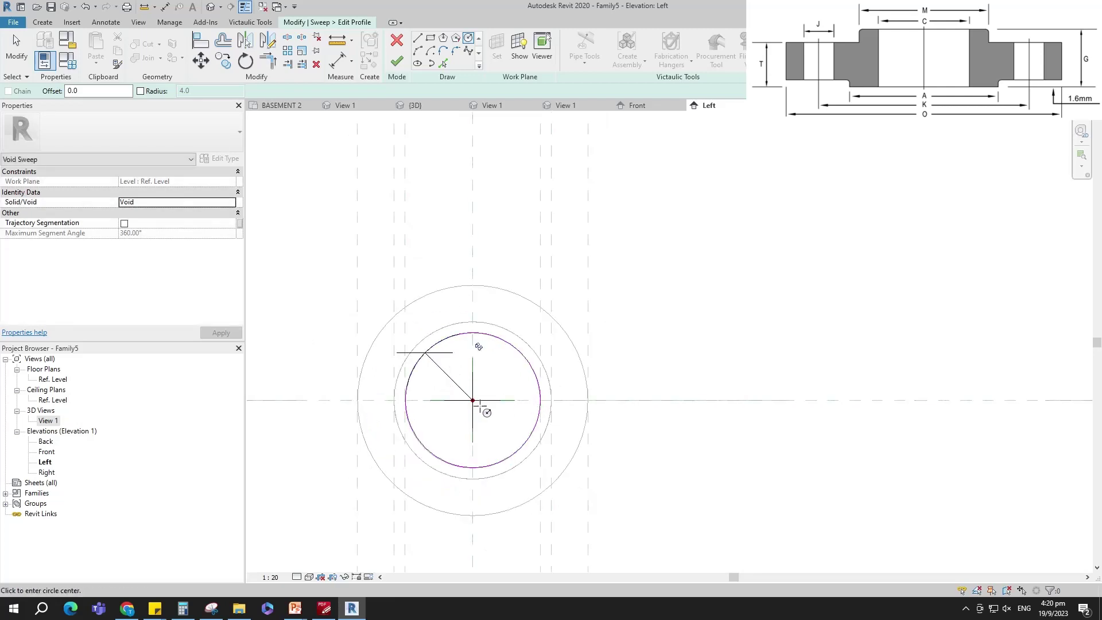
{"action": "key", "text": "Escape"}
{"action": "key", "text": "Escape"}
{"action": "scroll", "coordinate": [533, 443], "scroll_direction": "down", "scroll_amount": 1}
Step: Set the profile circle's radius to 58.05 mm and make its radial dimension permanent
{"action": "left_click", "coordinate": [526, 435]}
{"action": "left_click", "coordinate": [469, 380]}
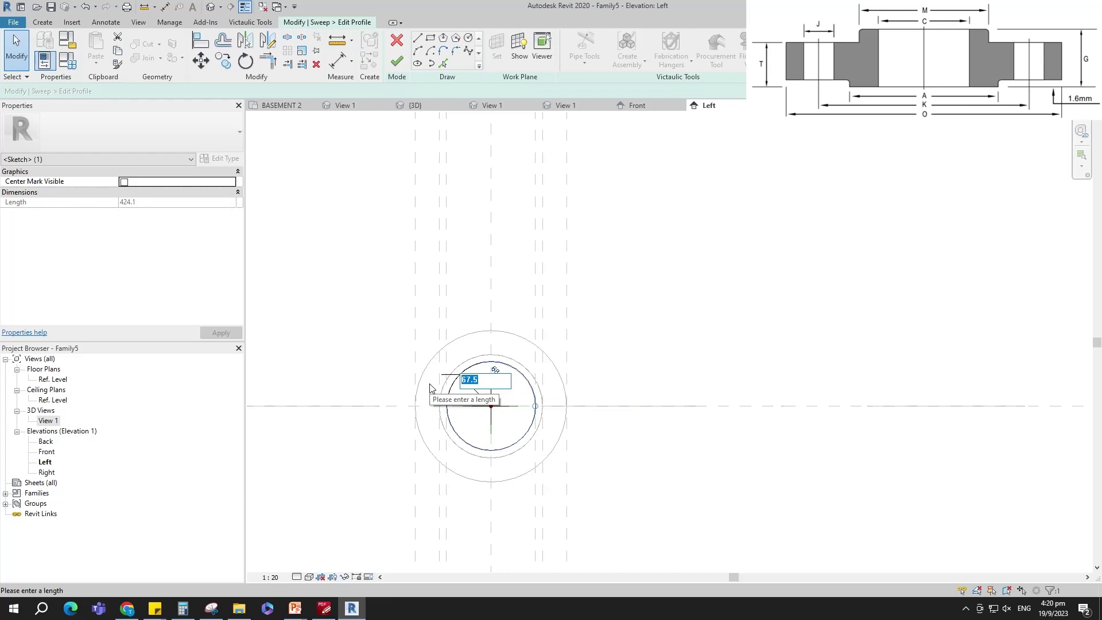
{"action": "type", "text": "58.05"}
{"action": "left_click", "coordinate": [632, 363]}
{"action": "scroll", "coordinate": [530, 404], "scroll_direction": "up", "scroll_amount": 3}
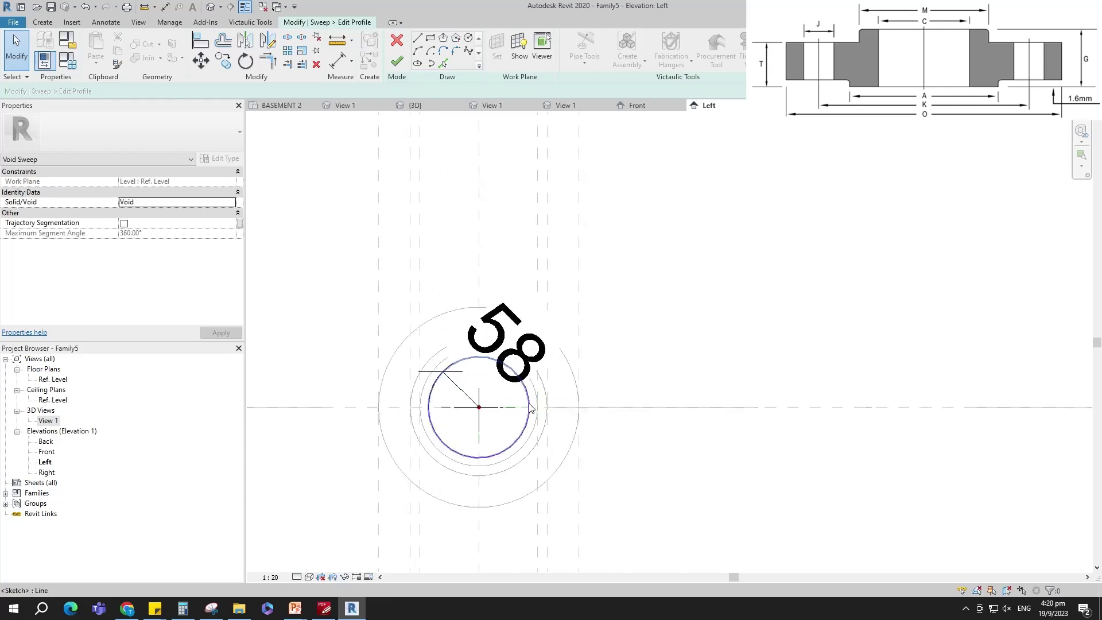
Step: Label the circle's radial dimension with a new instance family parameter named C1
{"action": "left_click", "coordinate": [466, 406]}
{"action": "left_click", "coordinate": [508, 48]}
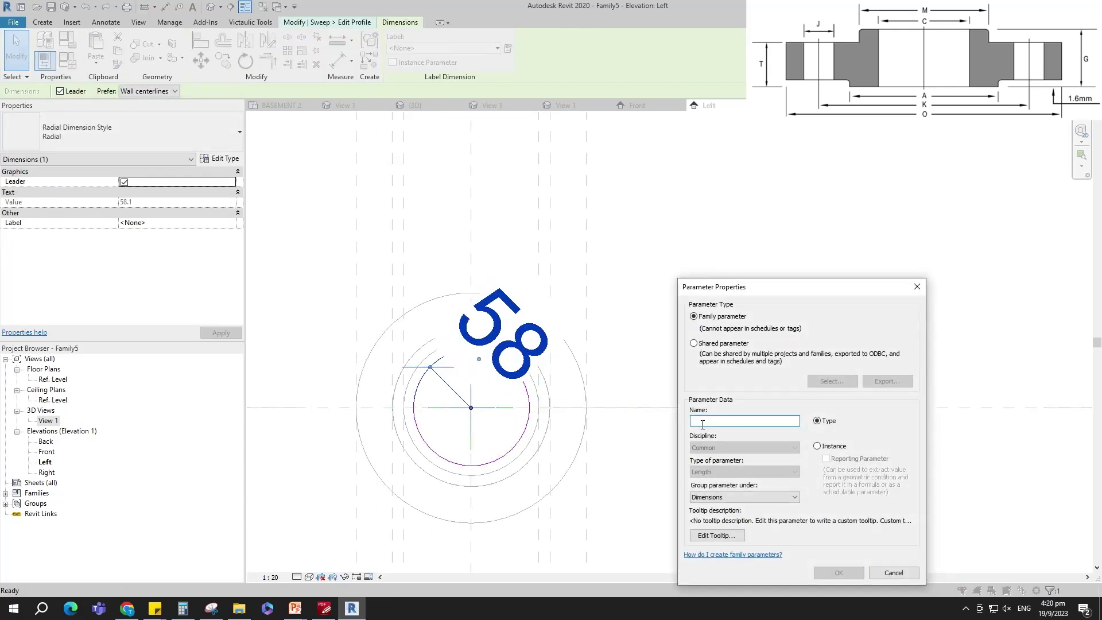
{"action": "type", "text": "C1"}
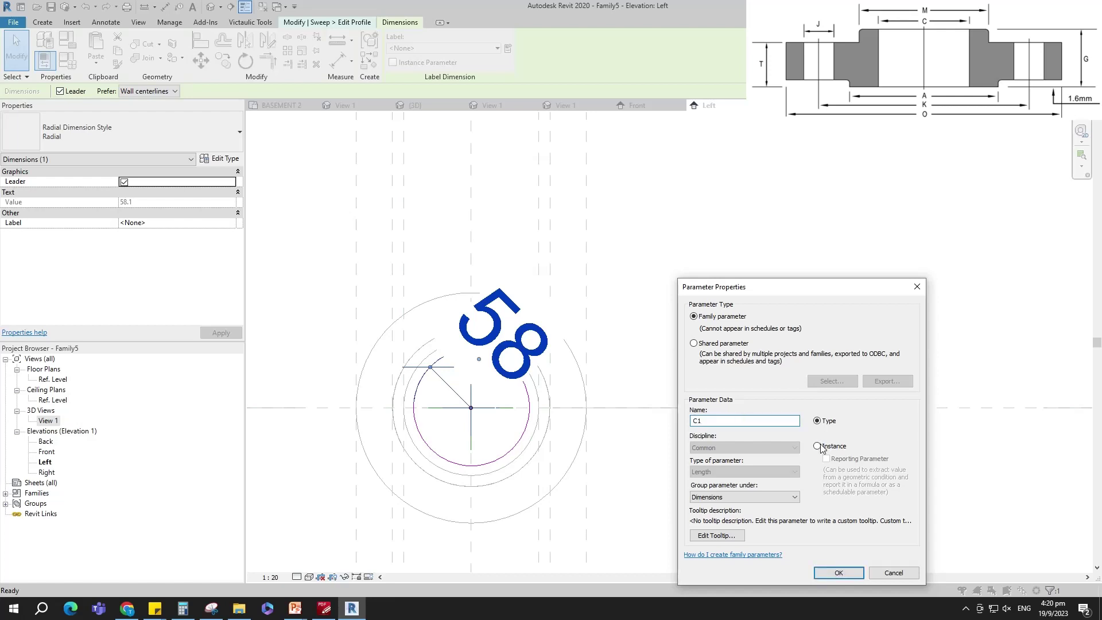
{"action": "left_click", "coordinate": [817, 446]}
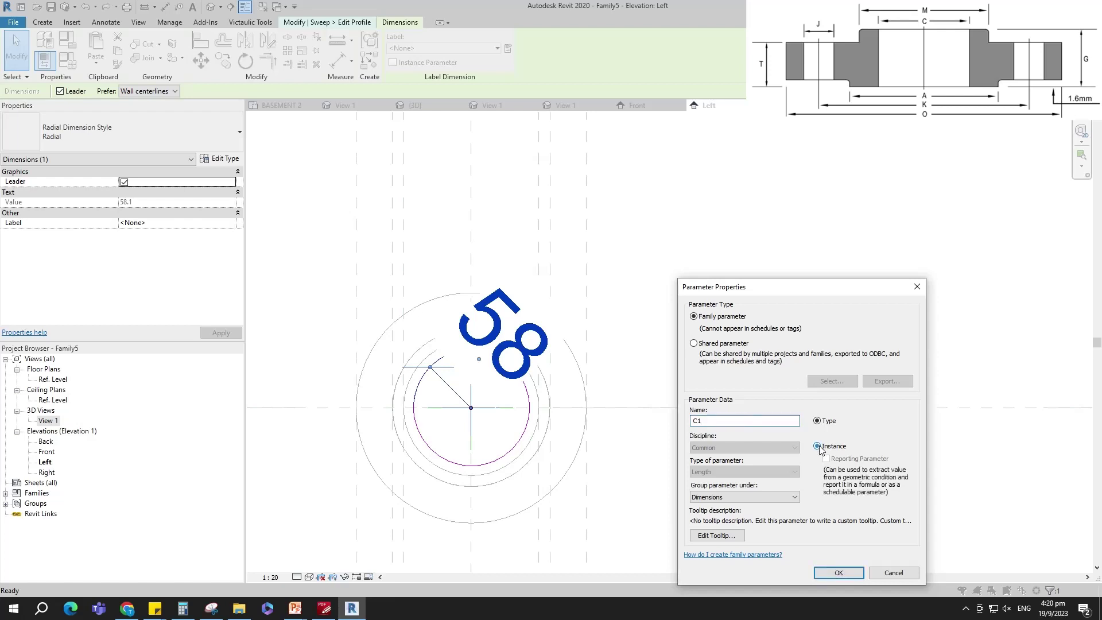
{"action": "left_click", "coordinate": [837, 571]}
{"action": "scroll", "coordinate": [644, 323], "scroll_direction": "down", "scroll_amount": 1}
{"action": "left_click", "coordinate": [644, 323]}
Step: Finish the profile and the void sweep that bores the flange, and inspect the flange in the 3D view
{"action": "left_click", "coordinate": [396, 61]}
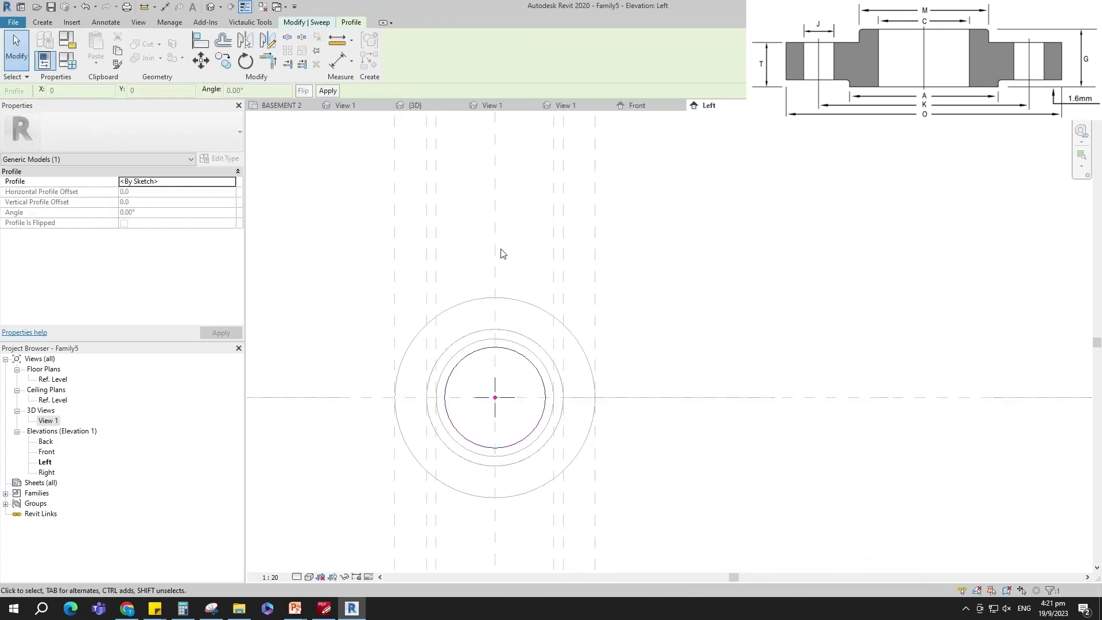
{"action": "left_click", "coordinate": [398, 62]}
{"action": "scroll", "coordinate": [683, 298], "scroll_direction": "down", "scroll_amount": 2}
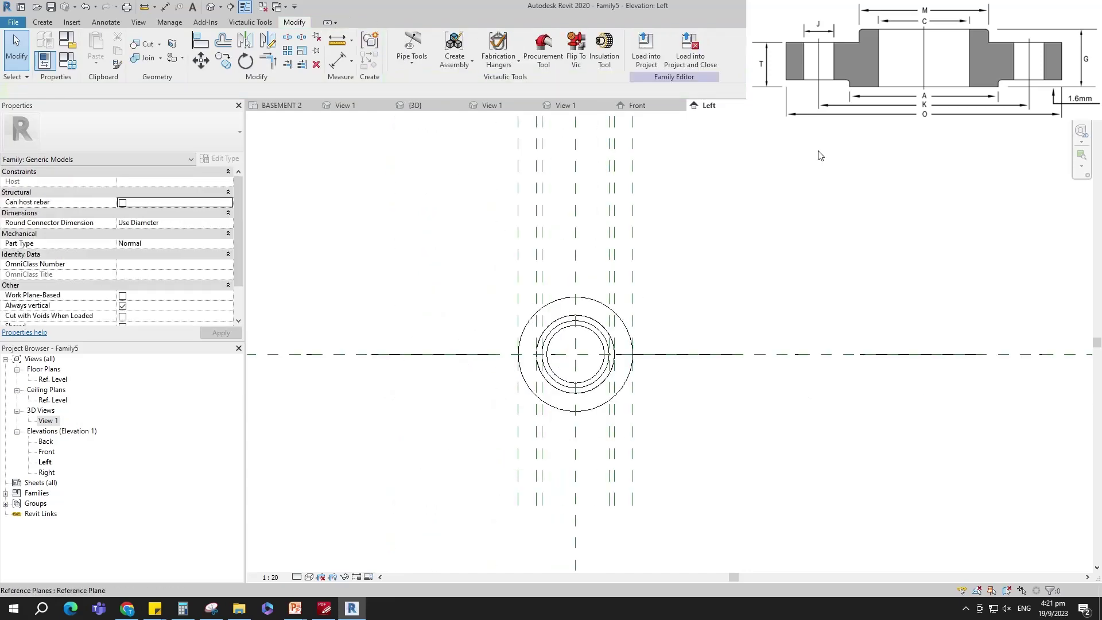
{"action": "double_click", "coordinate": [48, 422]}
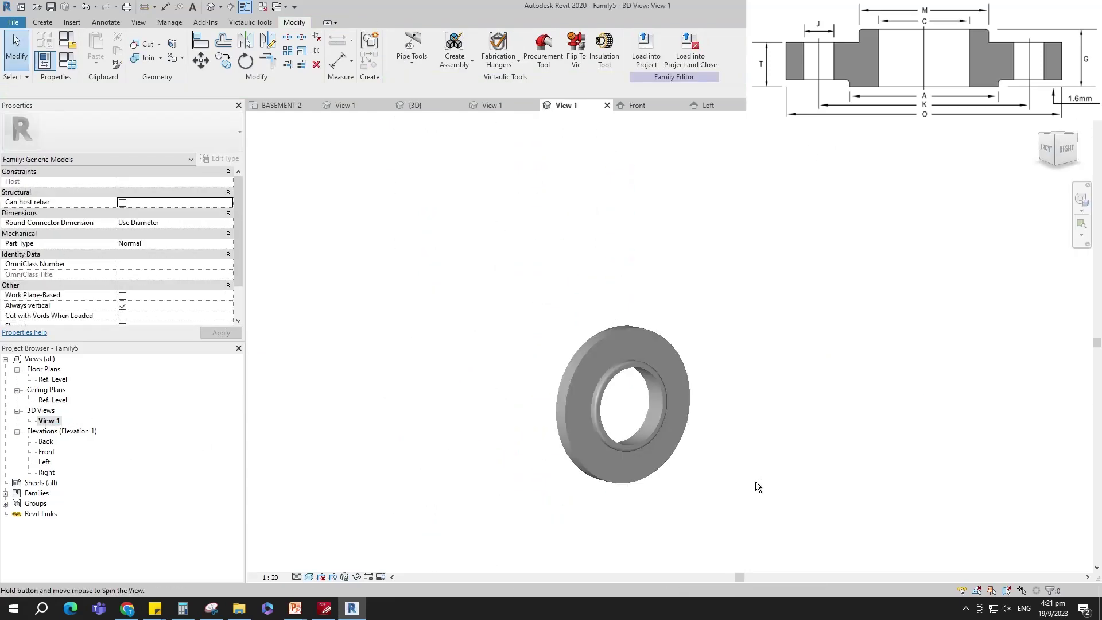
{"action": "middle_click_drag", "start_coordinate": [714, 499], "coordinate": [762, 482], "text": "shift"}
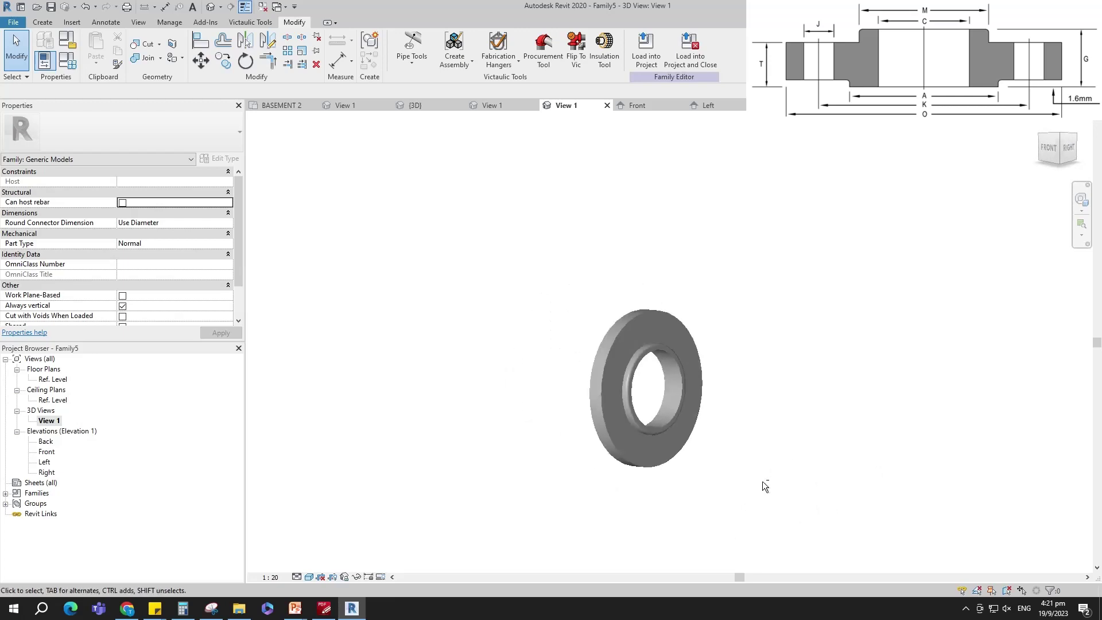
Step: Associate the flange body's material with a new instance family parameter named Flange
{"action": "left_click", "coordinate": [630, 466]}
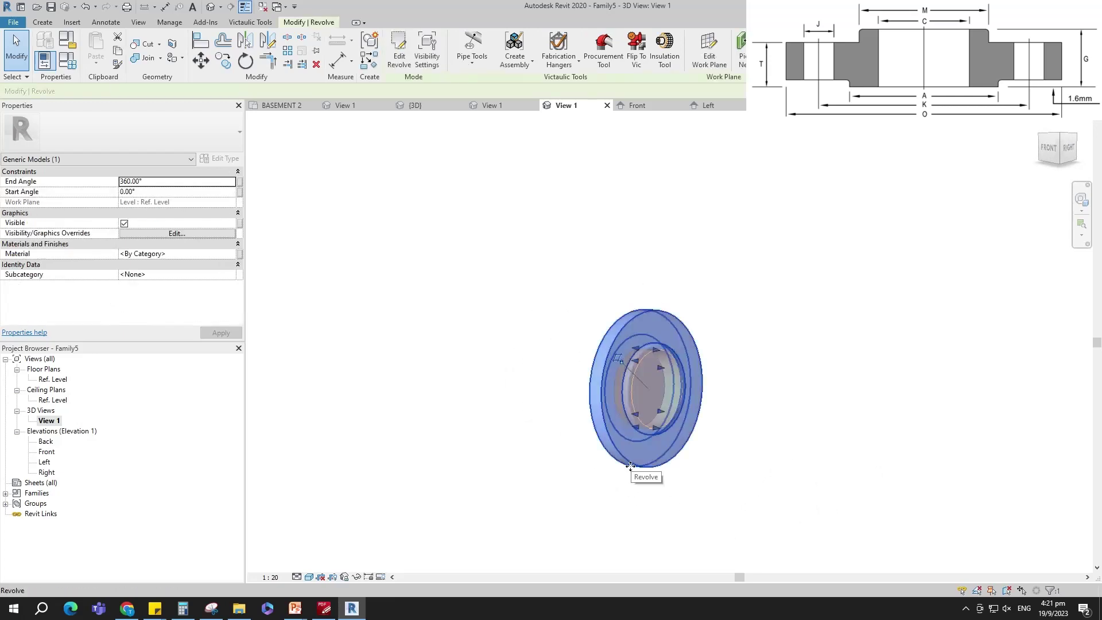
{"action": "left_click", "coordinate": [240, 253]}
{"action": "left_click", "coordinate": [466, 373]}
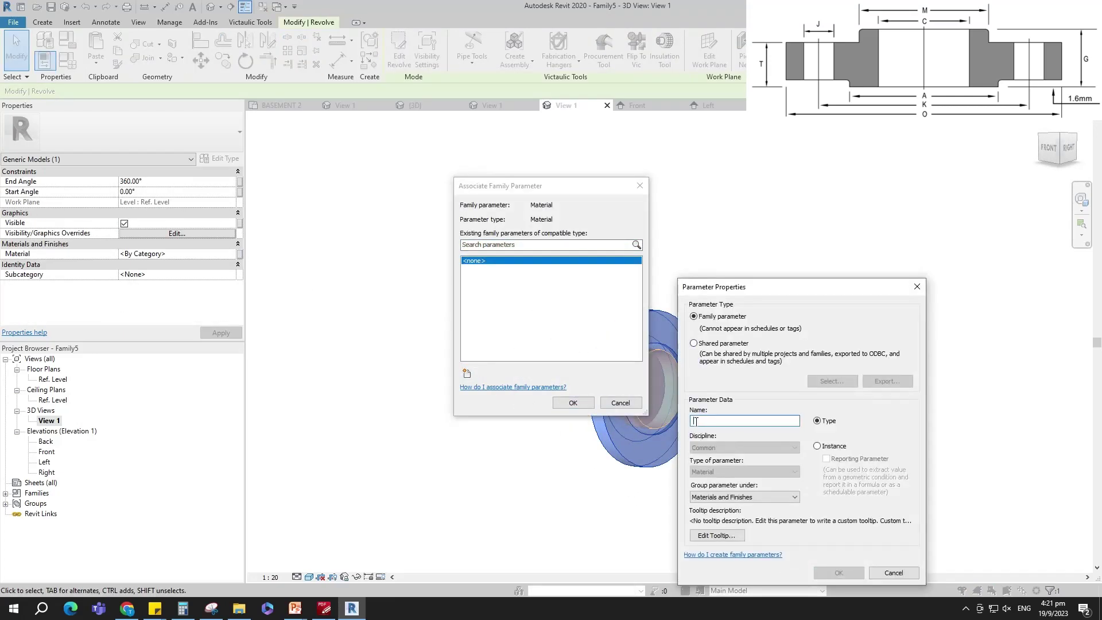
{"action": "type", "text": "Flange"}
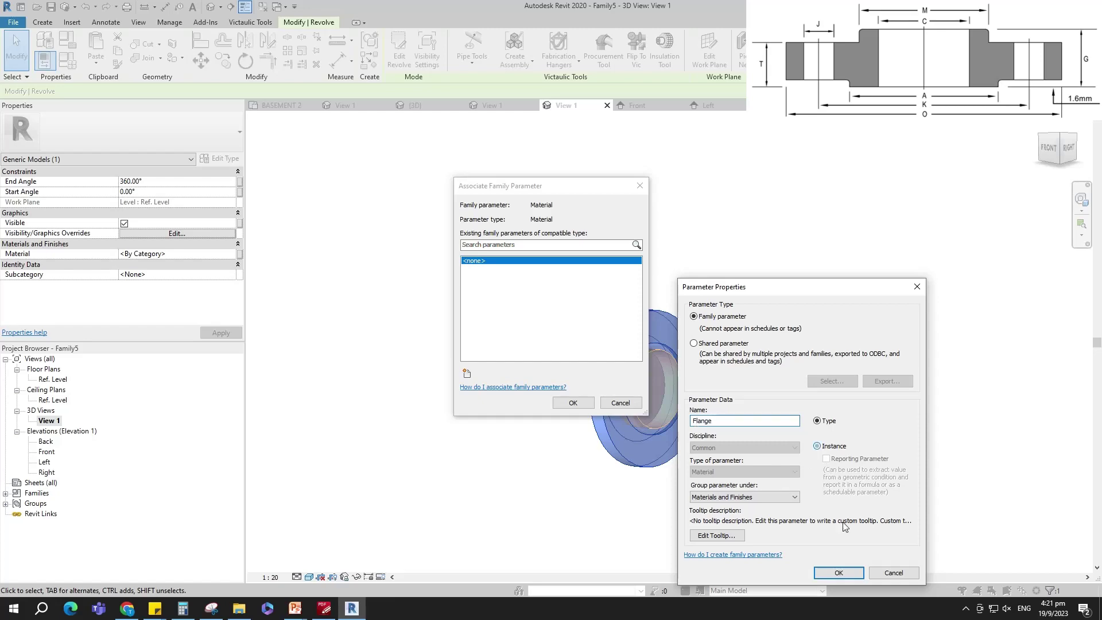
{"action": "left_click", "coordinate": [839, 572]}
{"action": "left_click", "coordinate": [573, 403]}
{"action": "left_click", "coordinate": [409, 359]}
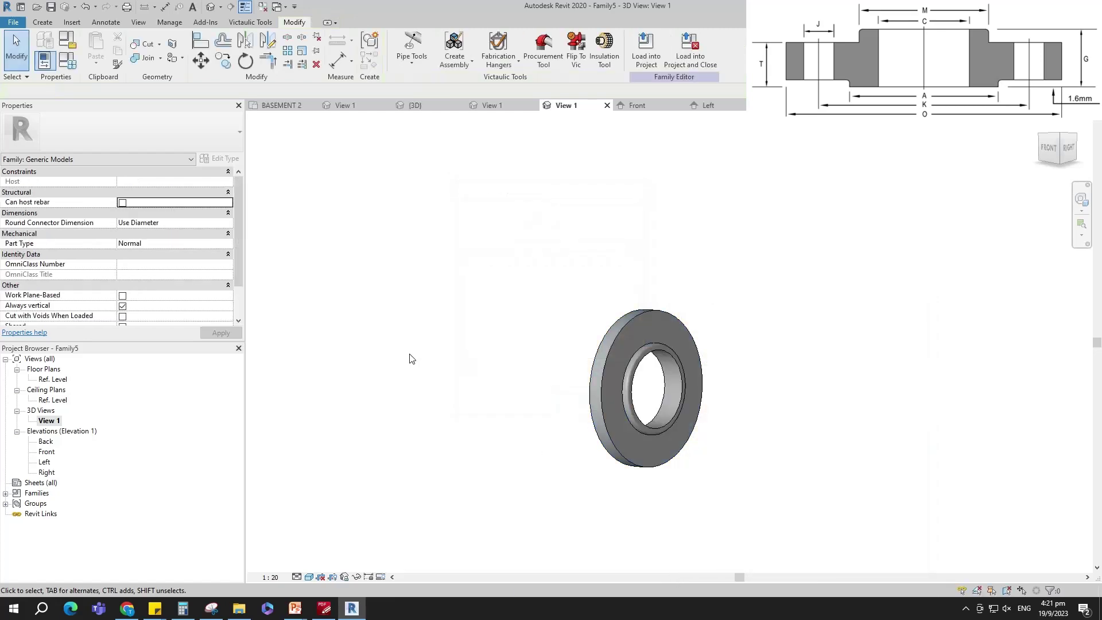
Step: Open the family types and move parameter O to the head of the Dimensions group
{"action": "left_click", "coordinate": [68, 60]}
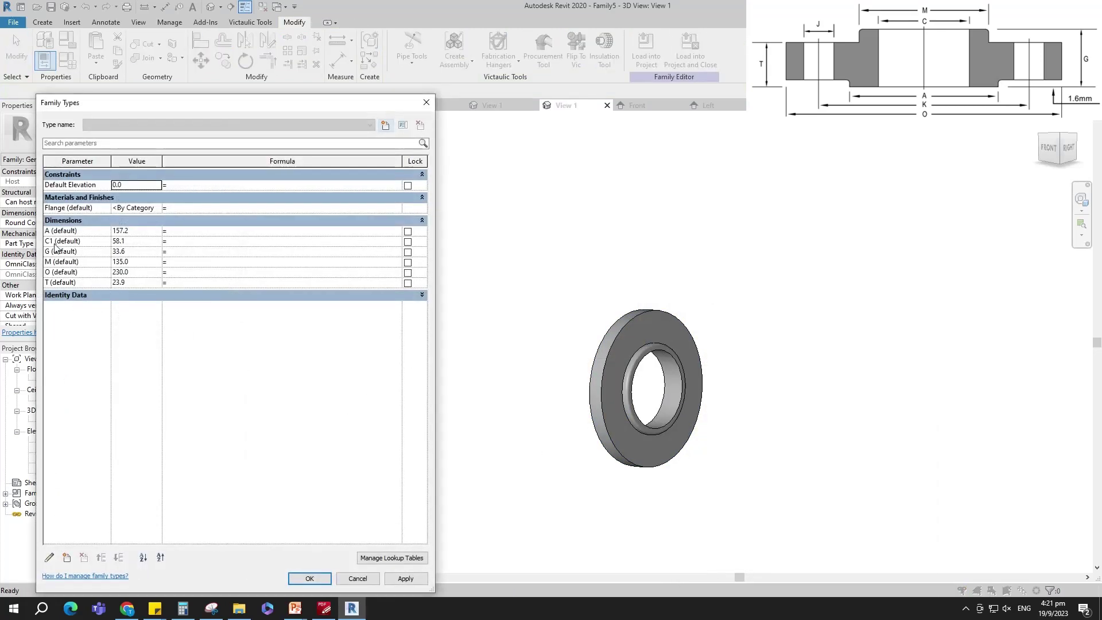
{"action": "left_click", "coordinate": [63, 272]}
{"action": "left_click", "coordinate": [101, 557]}
{"action": "left_click", "coordinate": [101, 557]}
{"action": "left_click", "coordinate": [101, 558]}
{"action": "left_click", "coordinate": [101, 557]}
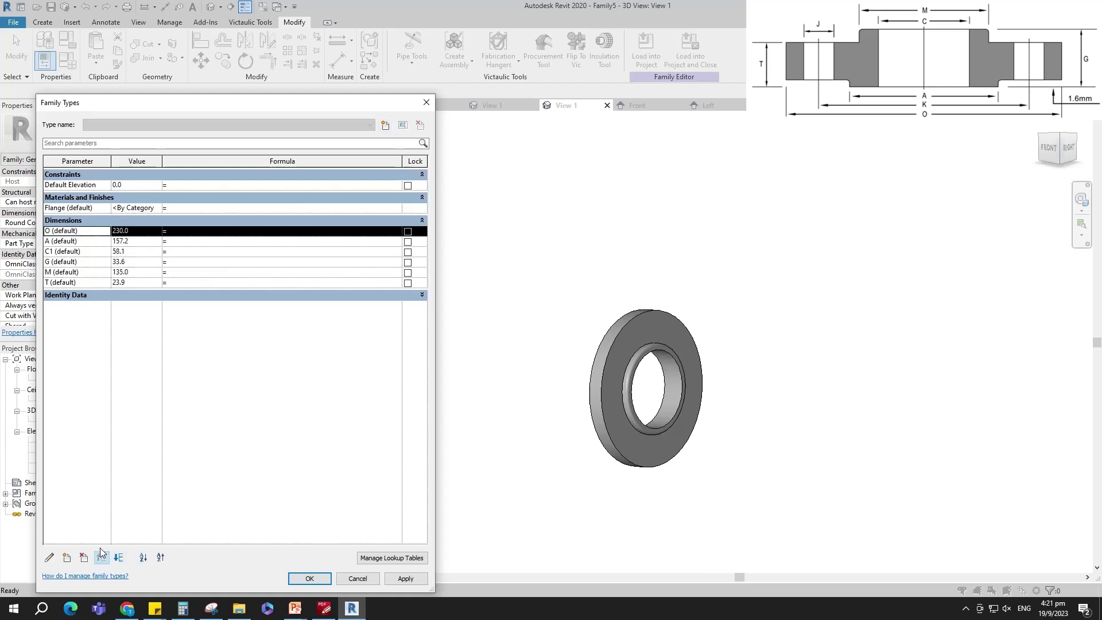
Step: Add an instance length parameter C under Dimensions and place O above it in the parameter order
{"action": "left_click", "coordinate": [67, 557]}
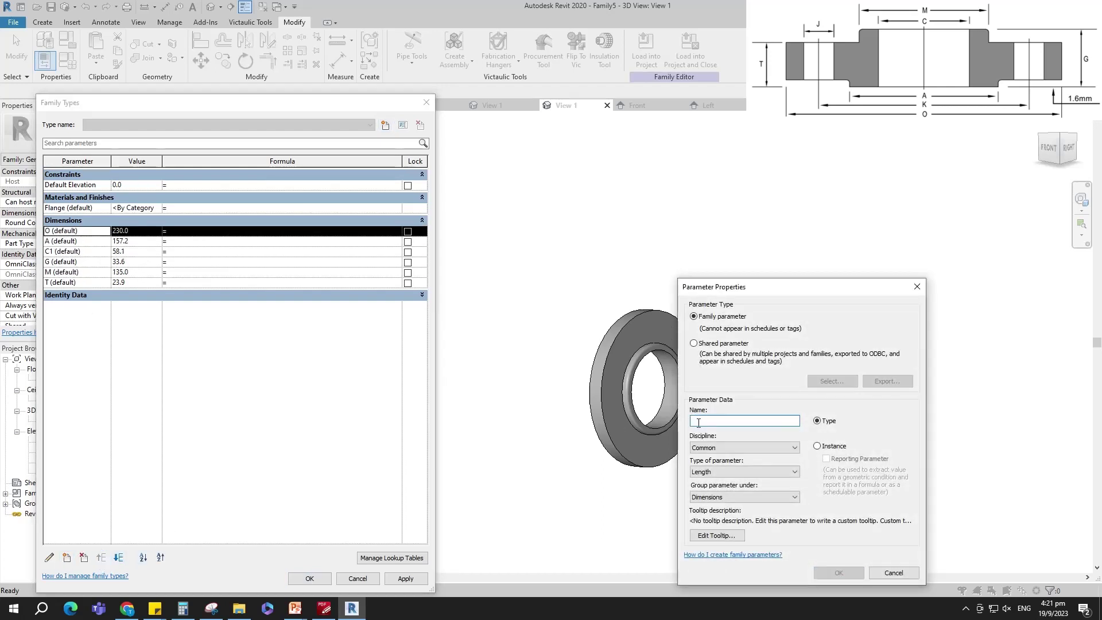
{"action": "type", "text": "C"}
{"action": "left_click", "coordinate": [817, 446]}
{"action": "left_click", "coordinate": [841, 573]}
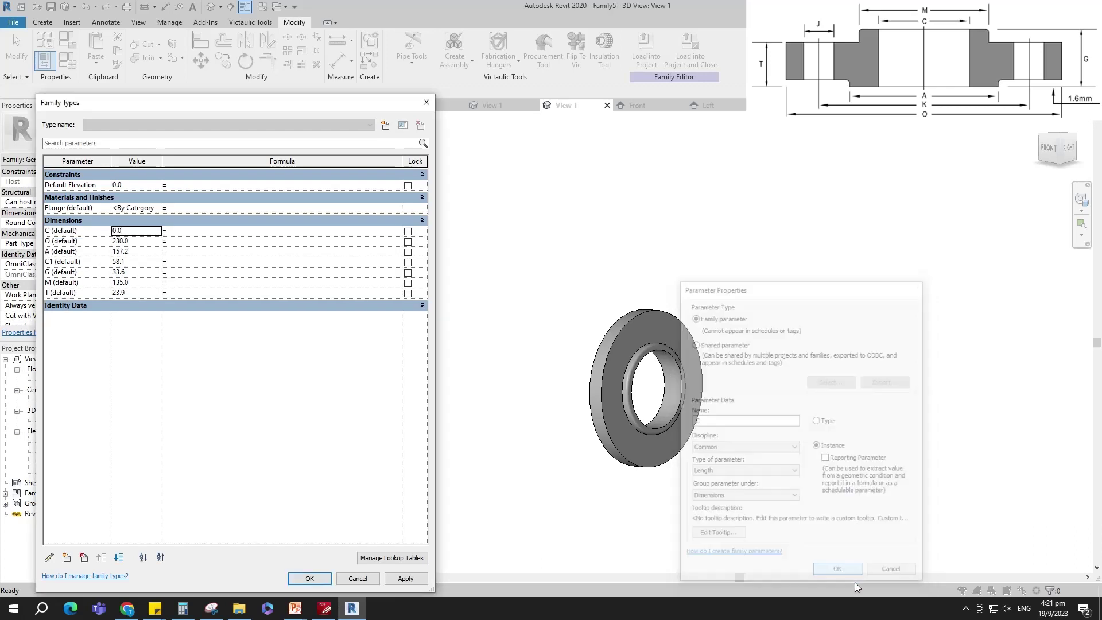
{"action": "left_click", "coordinate": [57, 239]}
{"action": "left_click", "coordinate": [101, 557]}
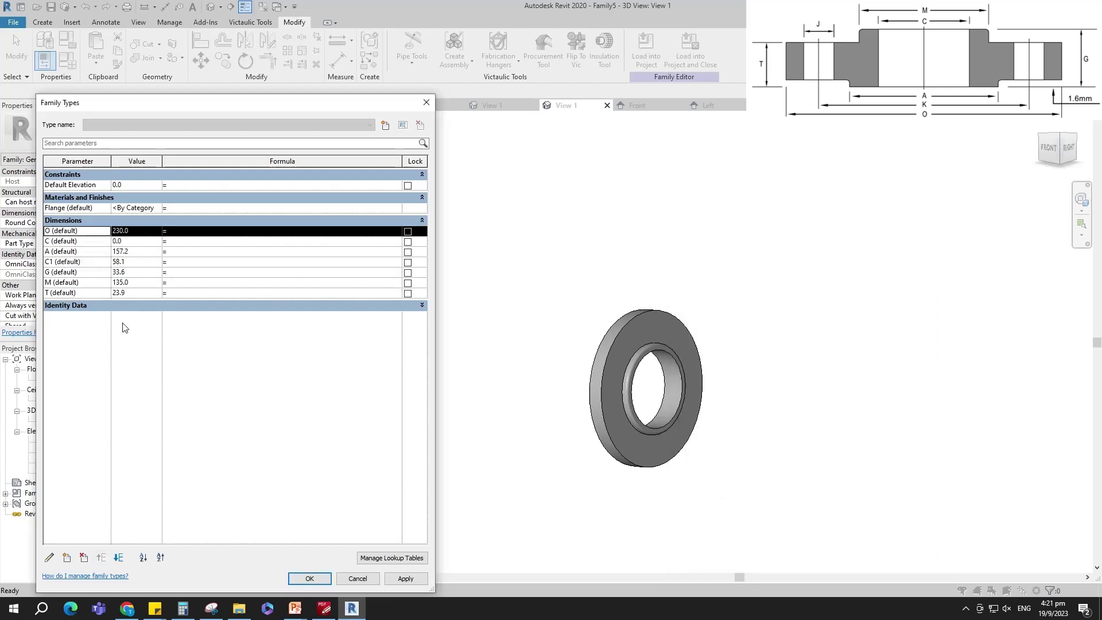
Step: Place C1 directly below C in the parameter order, set C to 116.1, and drive C1 with the formula C/2
{"action": "left_click", "coordinate": [130, 242]}
{"action": "left_click", "coordinate": [66, 264]}
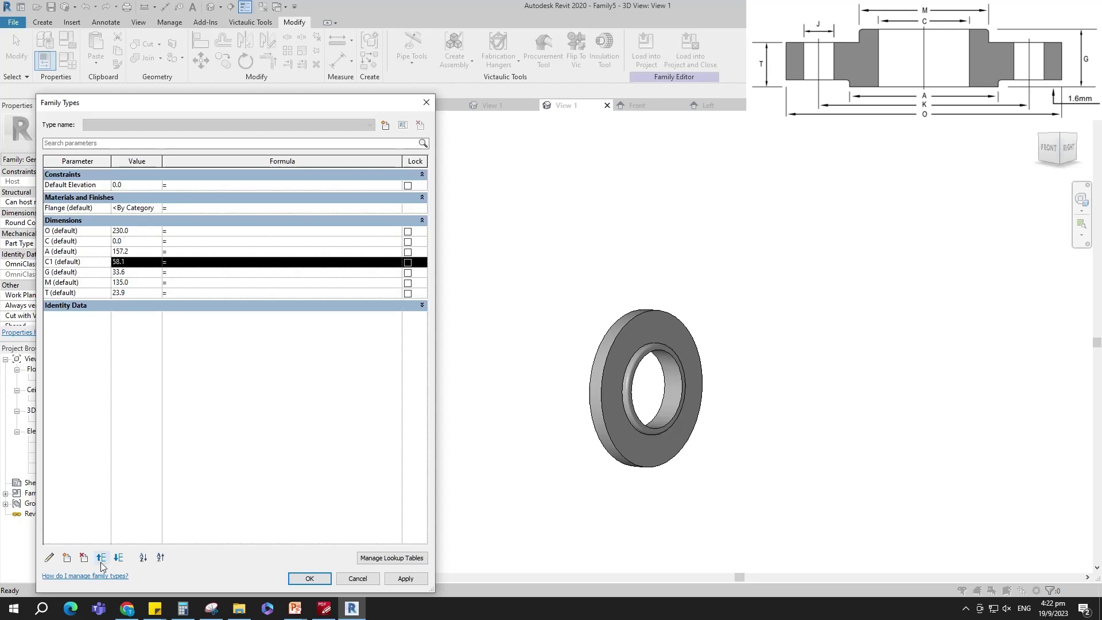
{"action": "left_click", "coordinate": [101, 558]}
{"action": "left_click", "coordinate": [126, 241]}
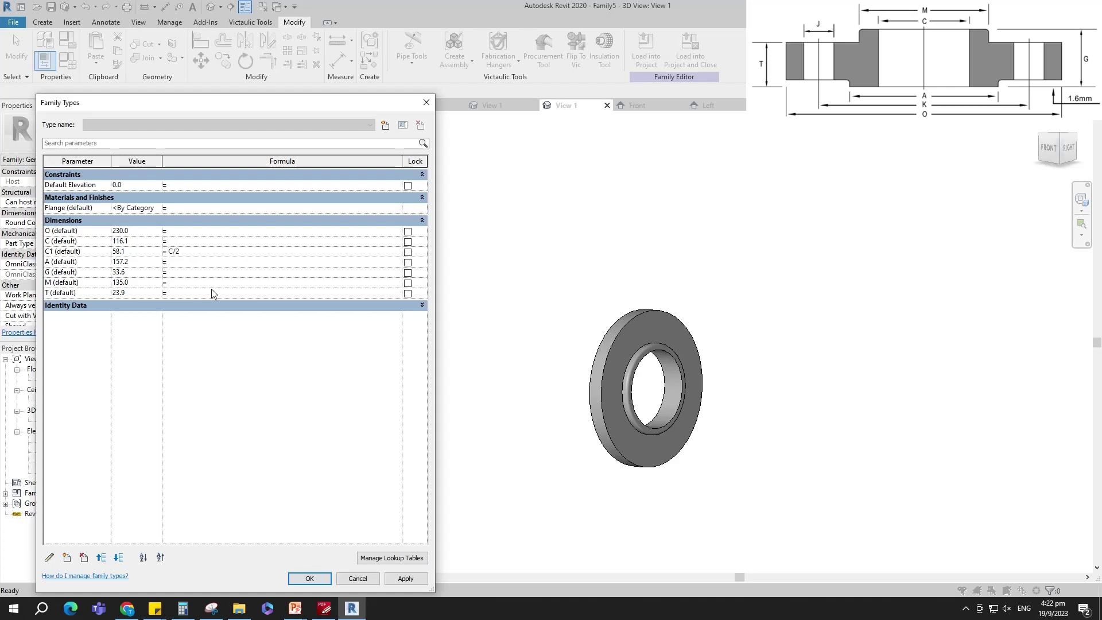
{"action": "left_click", "coordinate": [406, 579]}
Step: Move parameter T up the Dimensions group so it sits directly below C1
{"action": "left_click", "coordinate": [61, 293]}
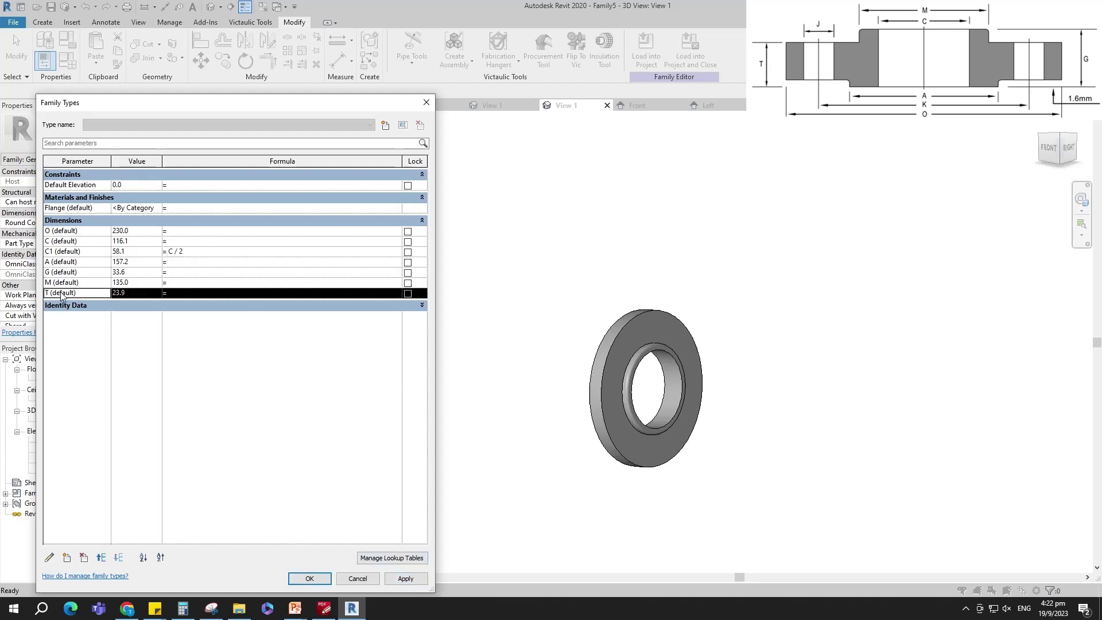
{"action": "left_click", "coordinate": [101, 558]}
{"action": "left_click", "coordinate": [101, 558]}
{"action": "left_click", "coordinate": [101, 556]}
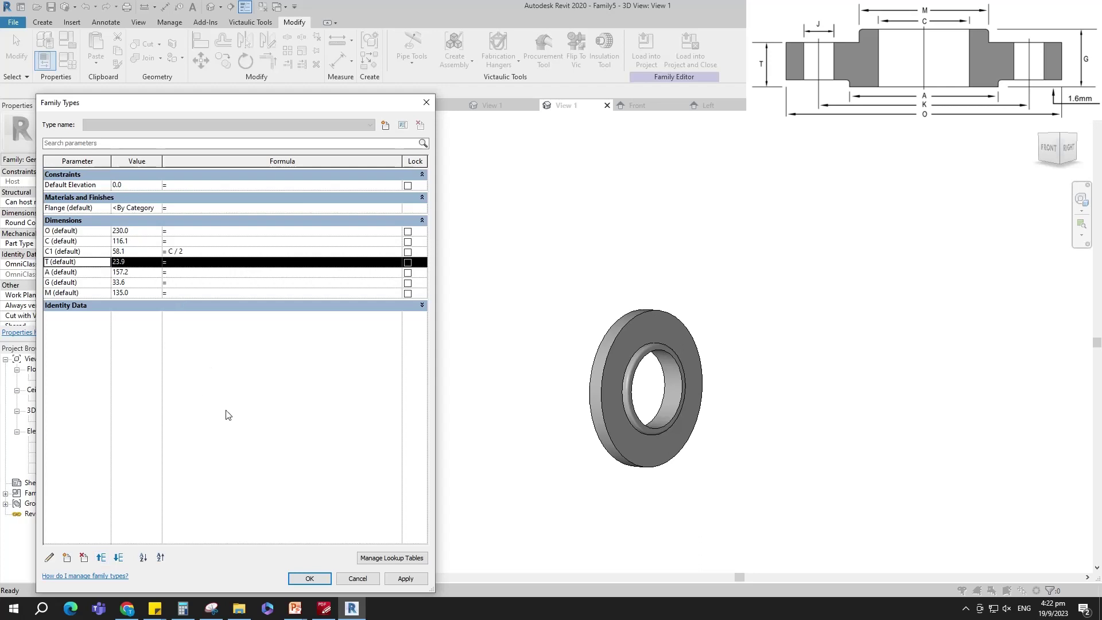
Step: Import the CL150 SORF Flange.csv file as a lookup table for the family
{"action": "left_click", "coordinate": [398, 558]}
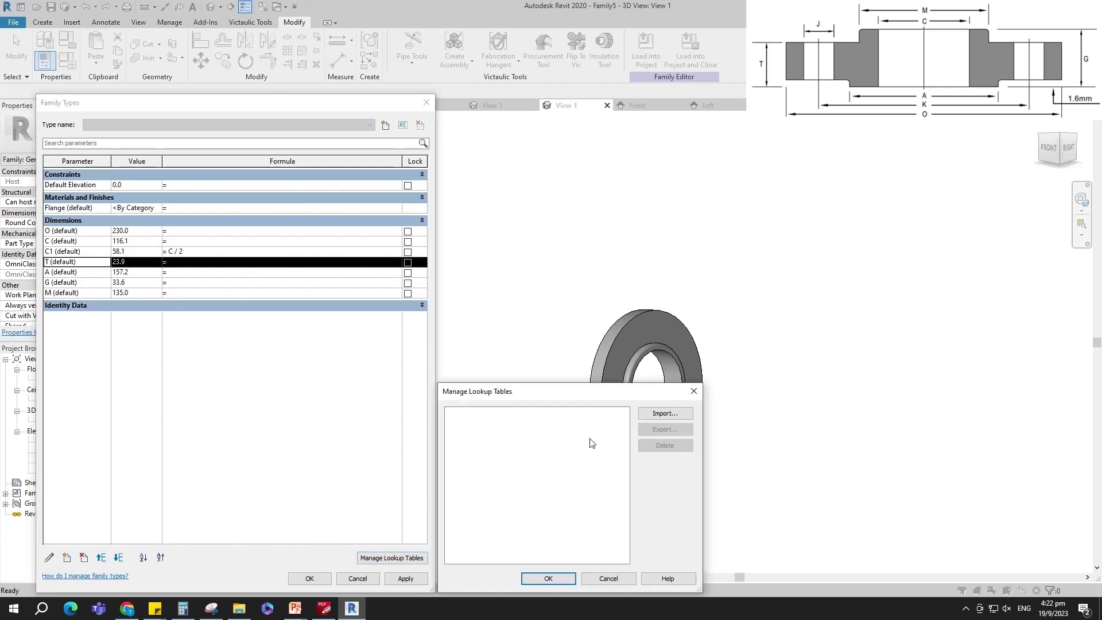
{"action": "left_click", "coordinate": [663, 415]}
{"action": "left_click", "coordinate": [419, 168]}
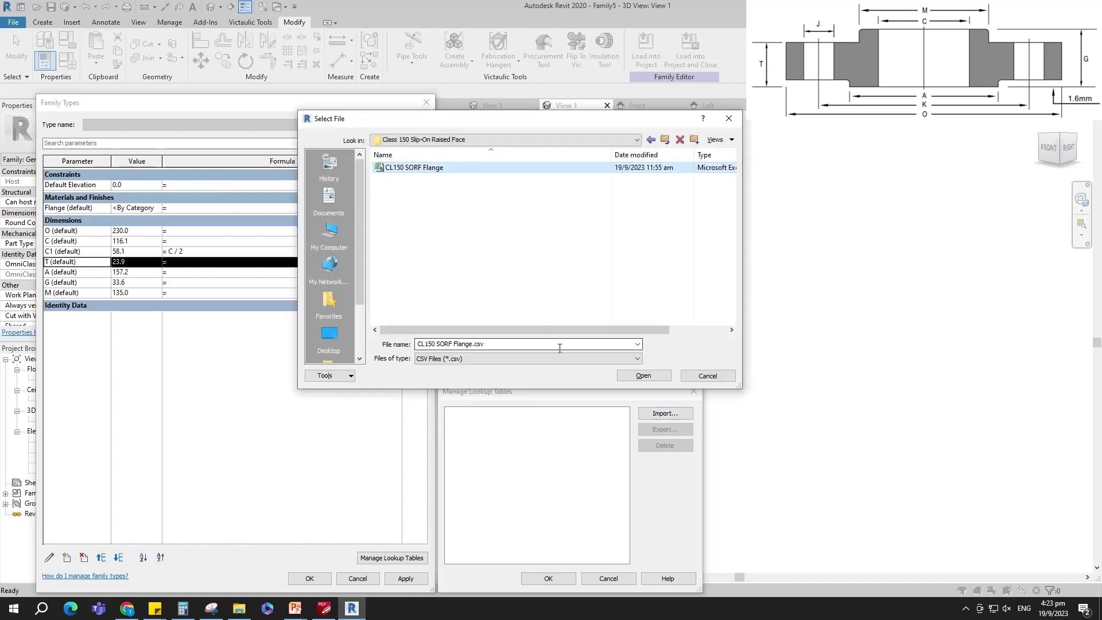
{"action": "left_click", "coordinate": [641, 377]}
{"action": "left_click", "coordinate": [548, 579]}
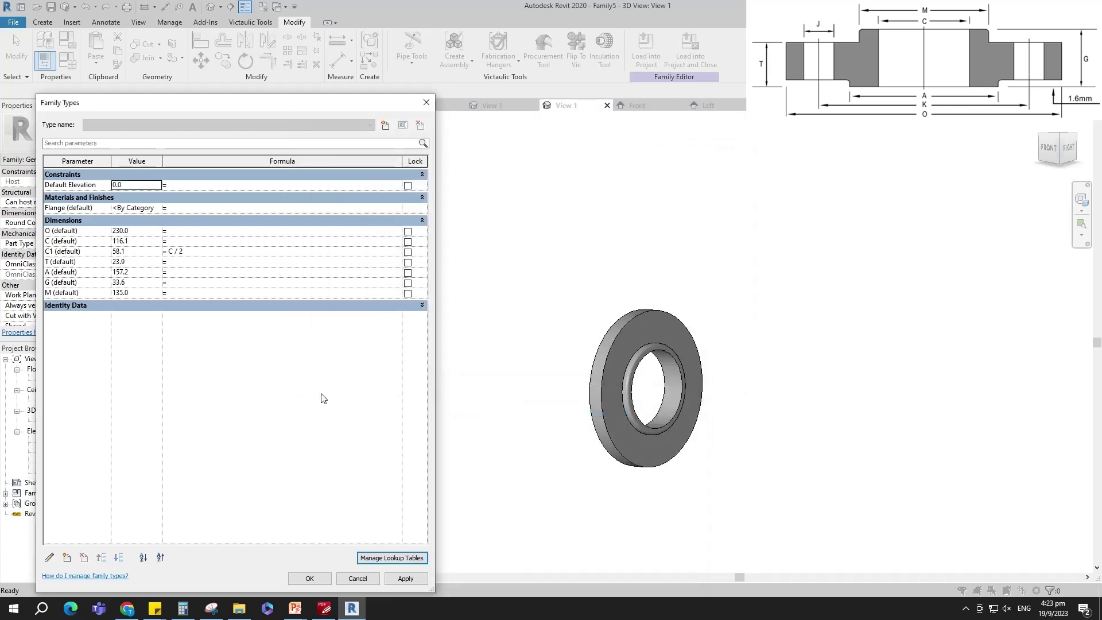
Step: Add an instance text family parameter named Lookup Table Name, grouped under Other
{"action": "left_click", "coordinate": [66, 558]}
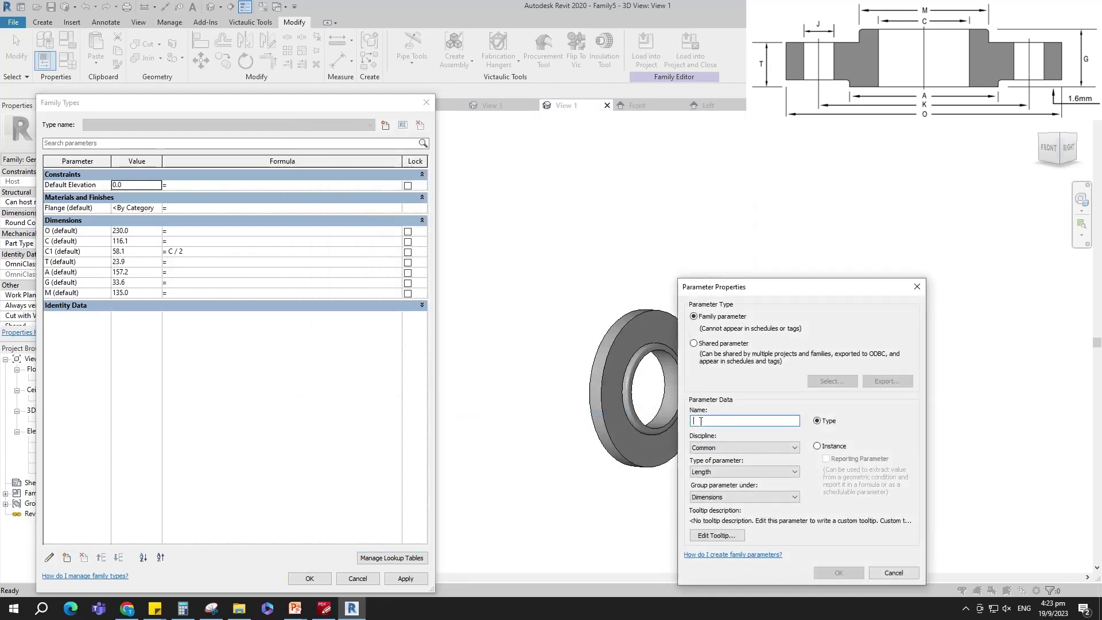
{"action": "type", "text": "Lookup Table Name"}
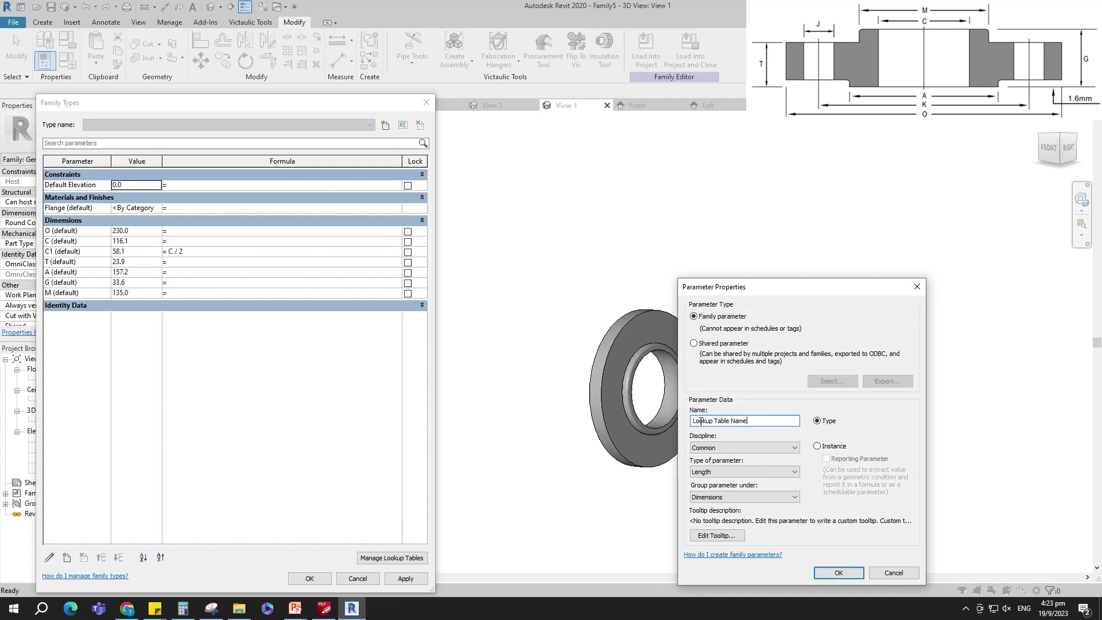
{"action": "left_click", "coordinate": [738, 472]}
{"action": "left_click", "coordinate": [718, 482]}
{"action": "left_click", "coordinate": [741, 497]}
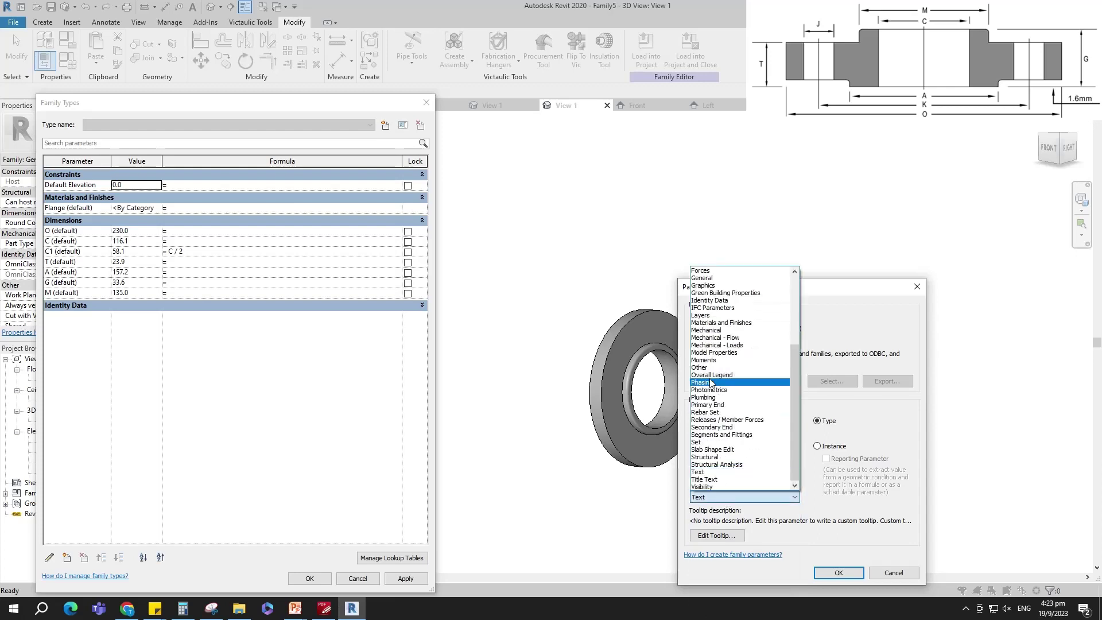
{"action": "left_click", "coordinate": [735, 381]}
{"action": "left_click", "coordinate": [817, 446]}
{"action": "left_click", "coordinate": [838, 573]}
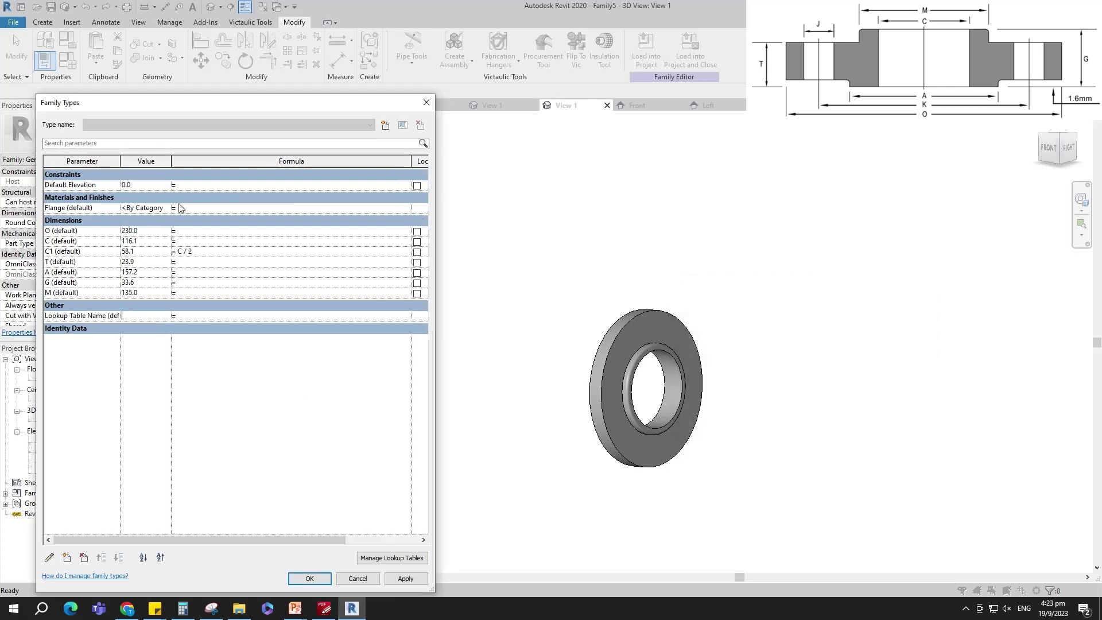
Step: Set the Lookup Table Name value to CL150 SORF Flange, checking the imported table's name, and widen the value column
{"action": "left_click", "coordinate": [130, 315]}
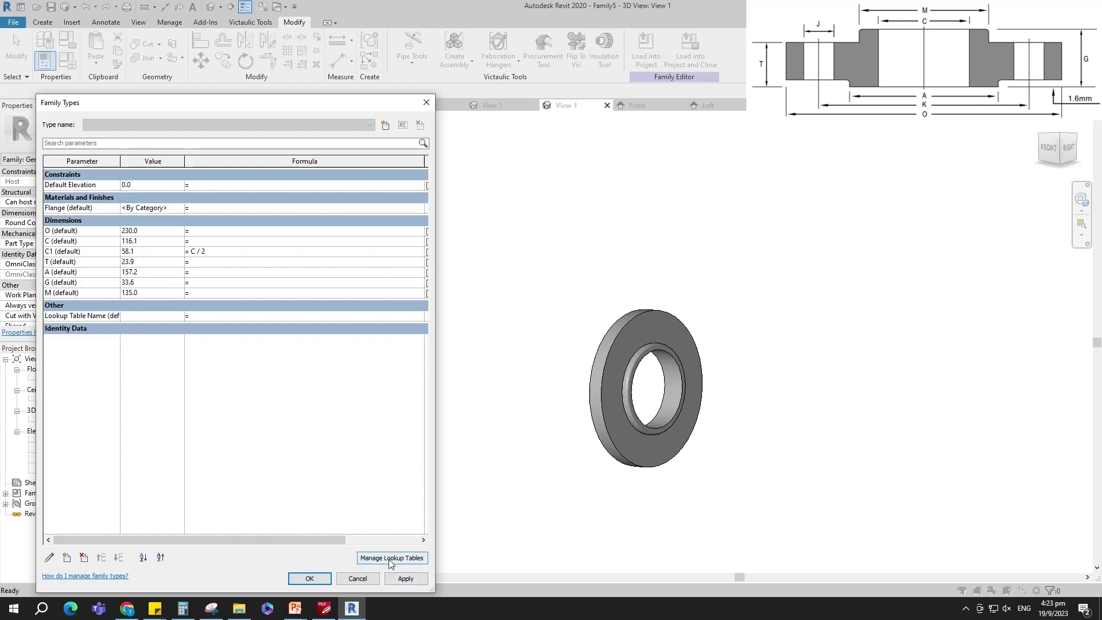
{"action": "left_click", "coordinate": [391, 558]}
{"action": "left_click", "coordinate": [548, 578]}
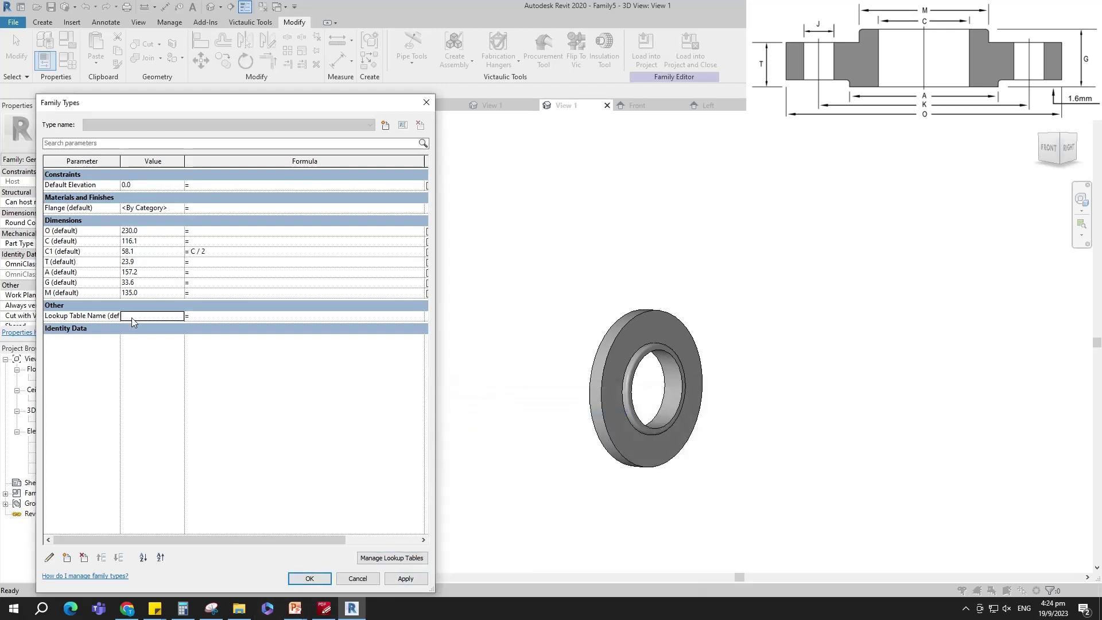
{"action": "left_click", "coordinate": [133, 317]}
{"action": "type", "text": "CL 150 SORF Flange"}
{"action": "left_click_drag", "start_coordinate": [183, 167], "coordinate": [201, 162]}
{"action": "left_click", "coordinate": [406, 580]}
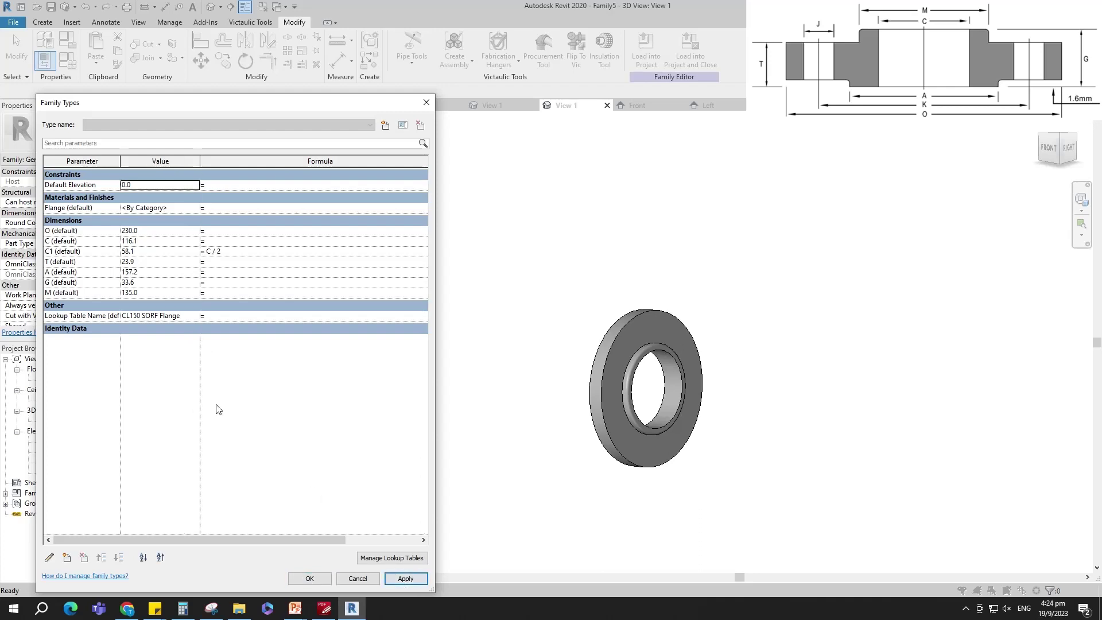
Step: Add an instance length parameter named Nominal Diameter under Dimensions and set its value to 100
{"action": "left_click", "coordinate": [67, 557]}
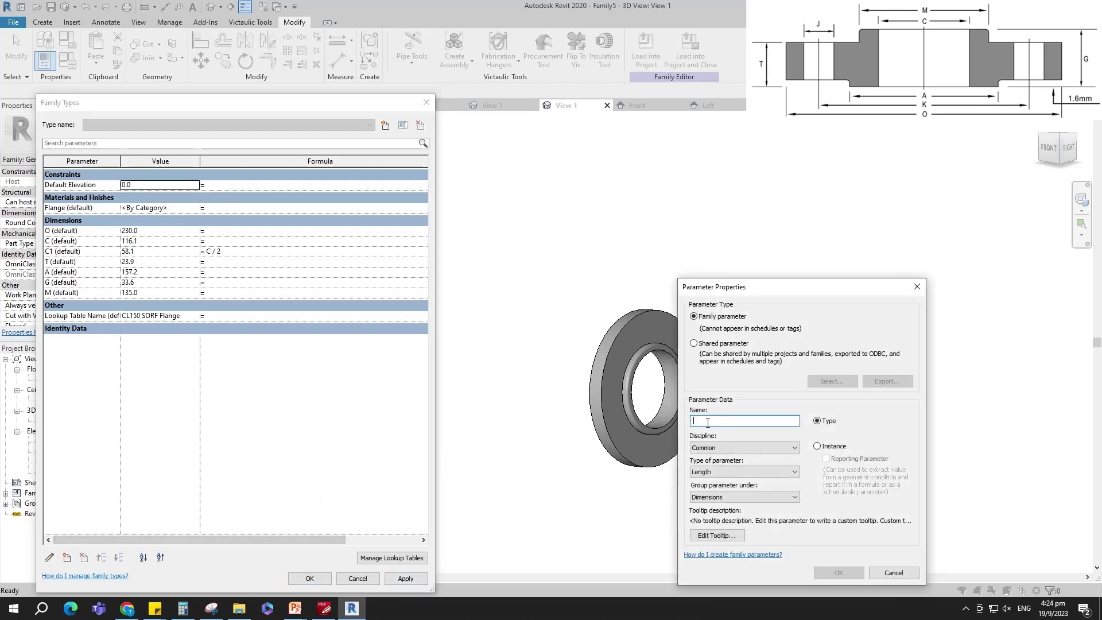
{"action": "type", "text": "Nominal Diameter"}
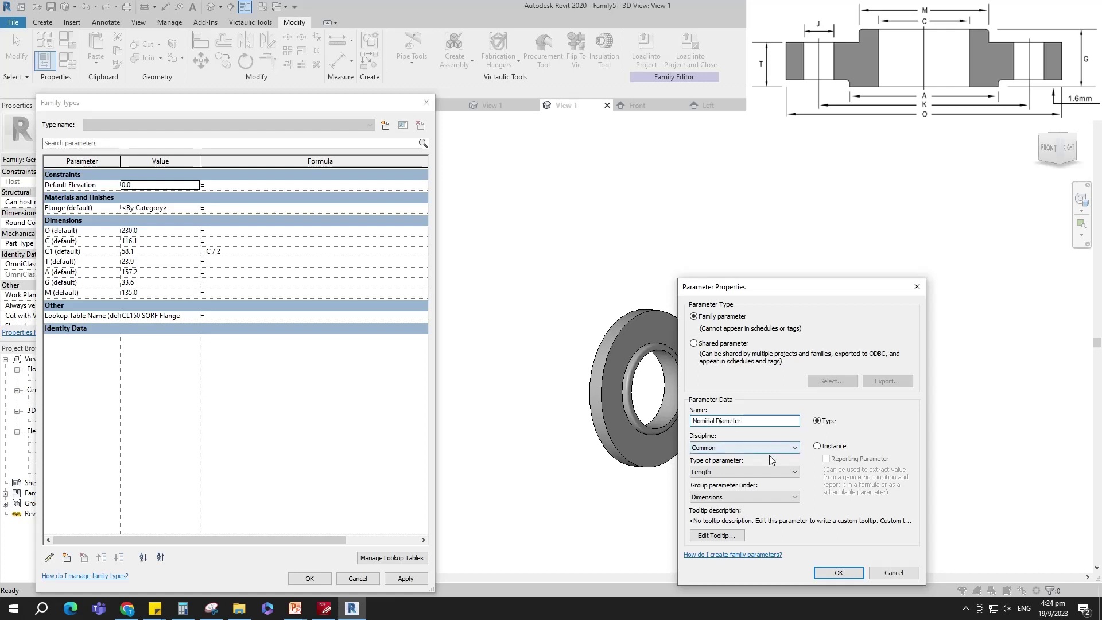
{"action": "left_click", "coordinate": [817, 445]}
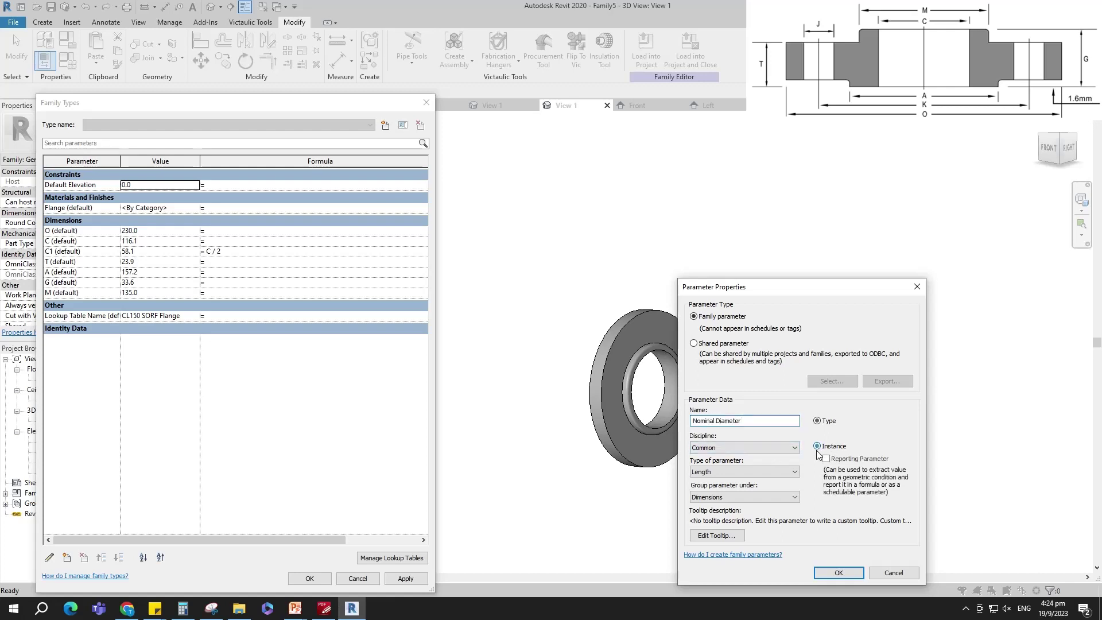
{"action": "left_click", "coordinate": [839, 572]}
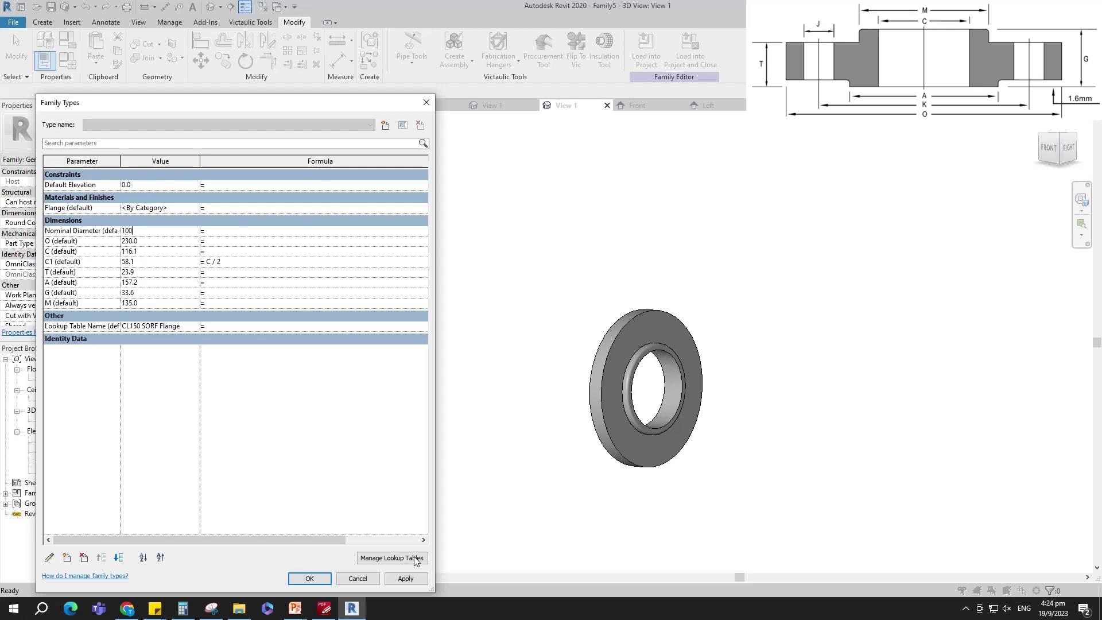
{"action": "left_click", "coordinate": [406, 578]}
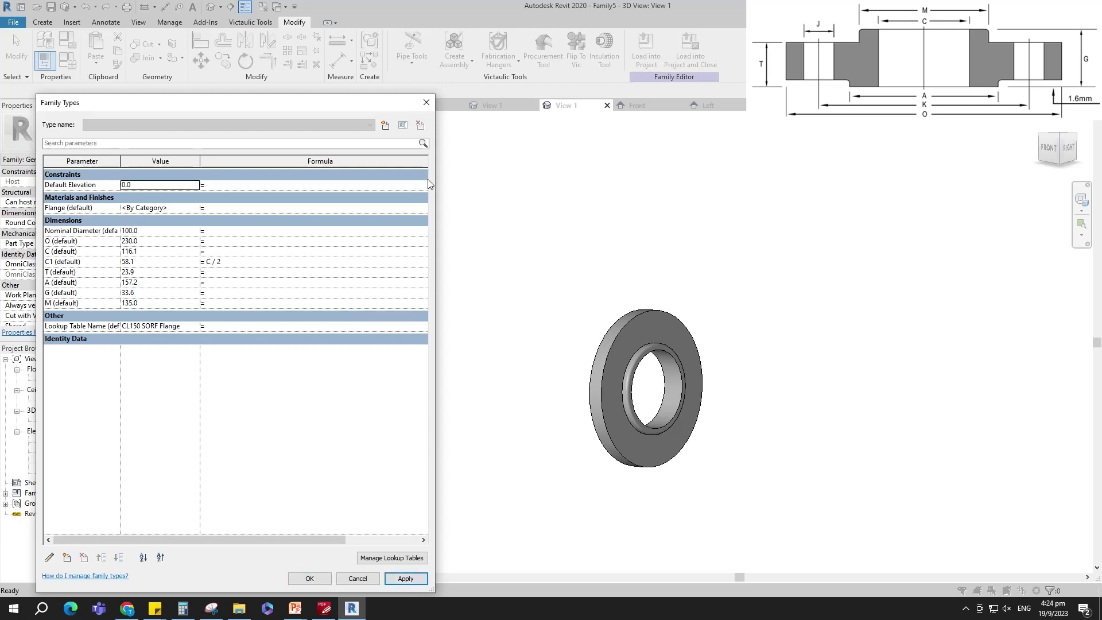
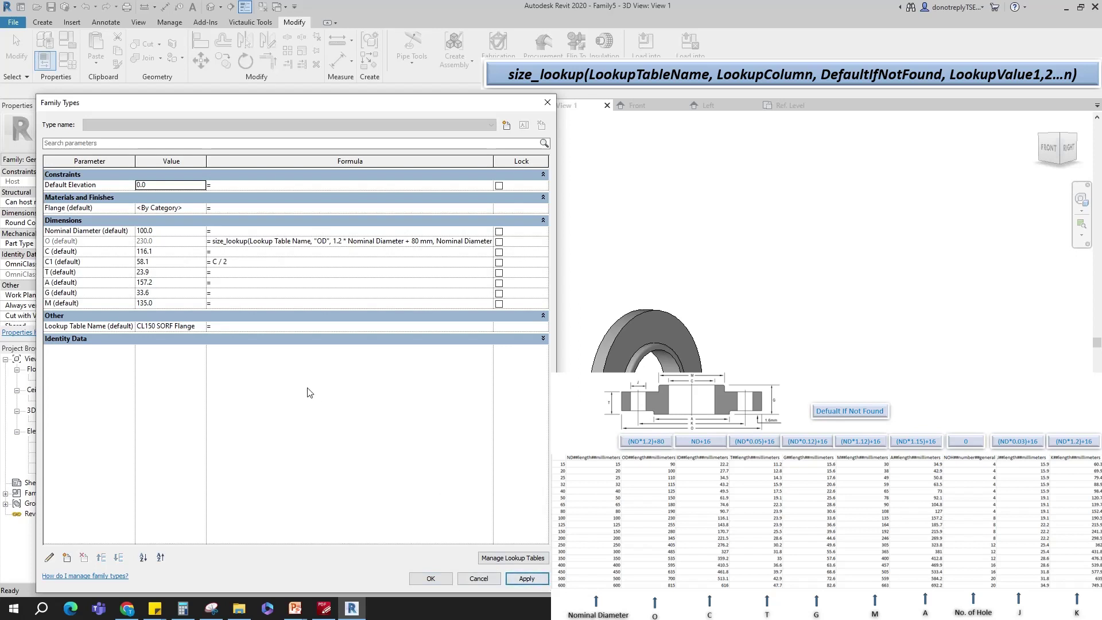
Step: Widen the formula column and copy parameter O's size_lookup formula into the formula of parameter C
{"action": "left_click_drag", "start_coordinate": [206, 161], "coordinate": [199, 163]}
{"action": "left_click_drag", "start_coordinate": [487, 161], "coordinate": [509, 161]}
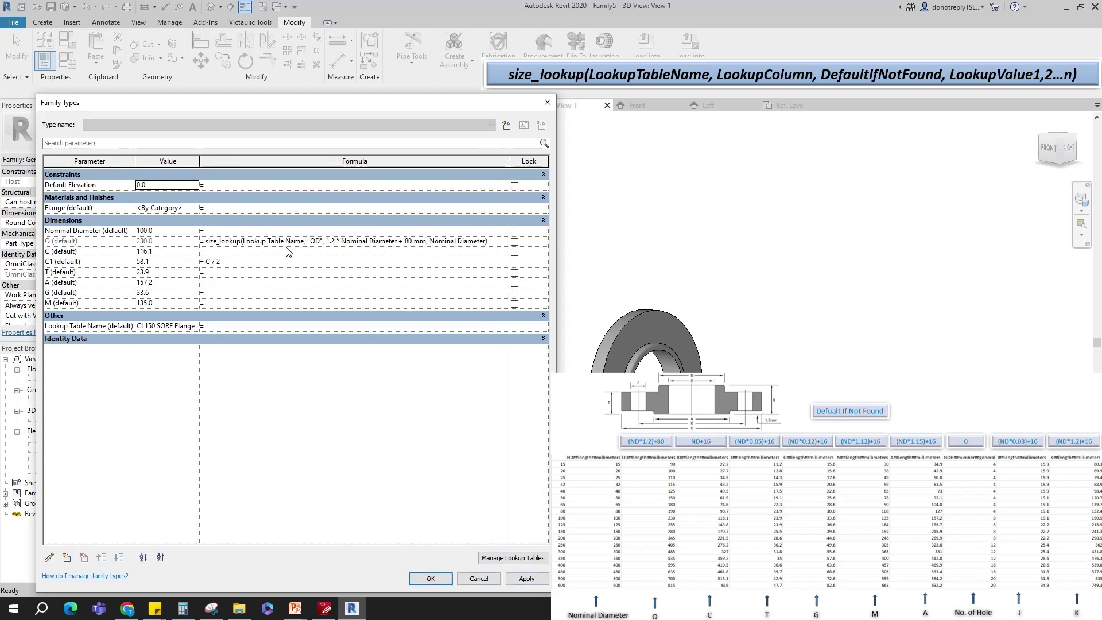
{"action": "left_click", "coordinate": [489, 241]}
{"action": "left_click_drag", "start_coordinate": [489, 241], "coordinate": [200, 245]}
{"action": "key", "text": "ctrl+c"}
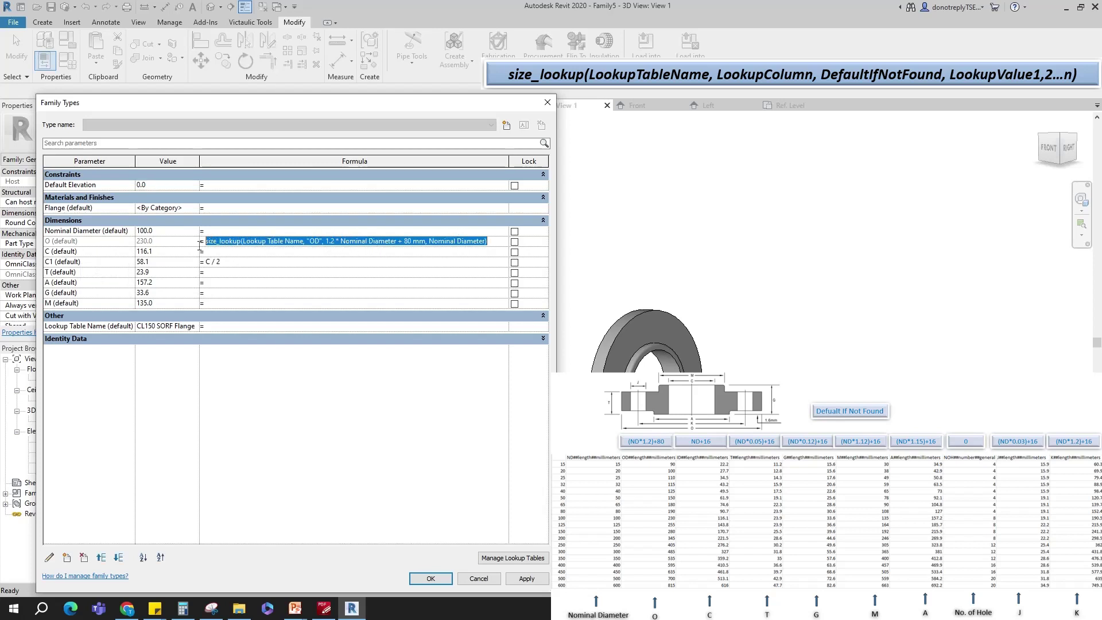
{"action": "left_click", "coordinate": [208, 252]}
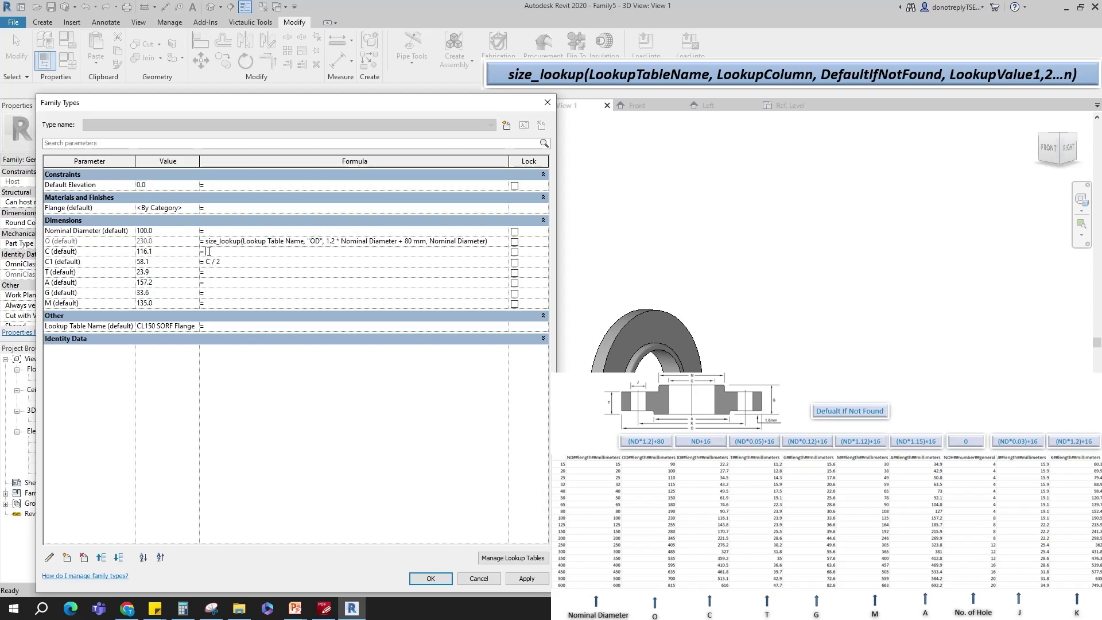
{"action": "key", "text": "ctrl+v"}
Step: Change C's formula to look up "ID" with a default of Nominal Diameter + 16 mm, and apply it
{"action": "left_click", "coordinate": [315, 252]}
{"action": "key", "text": "BackSpace"}
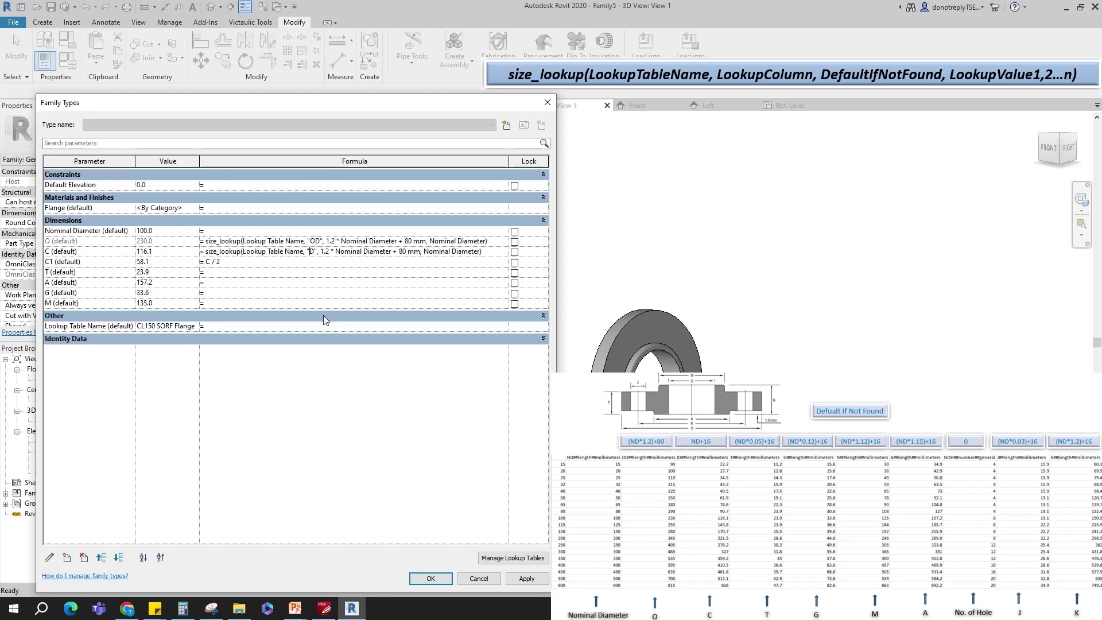
{"action": "type", "text": "I"}
{"action": "left_click", "coordinate": [340, 252]}
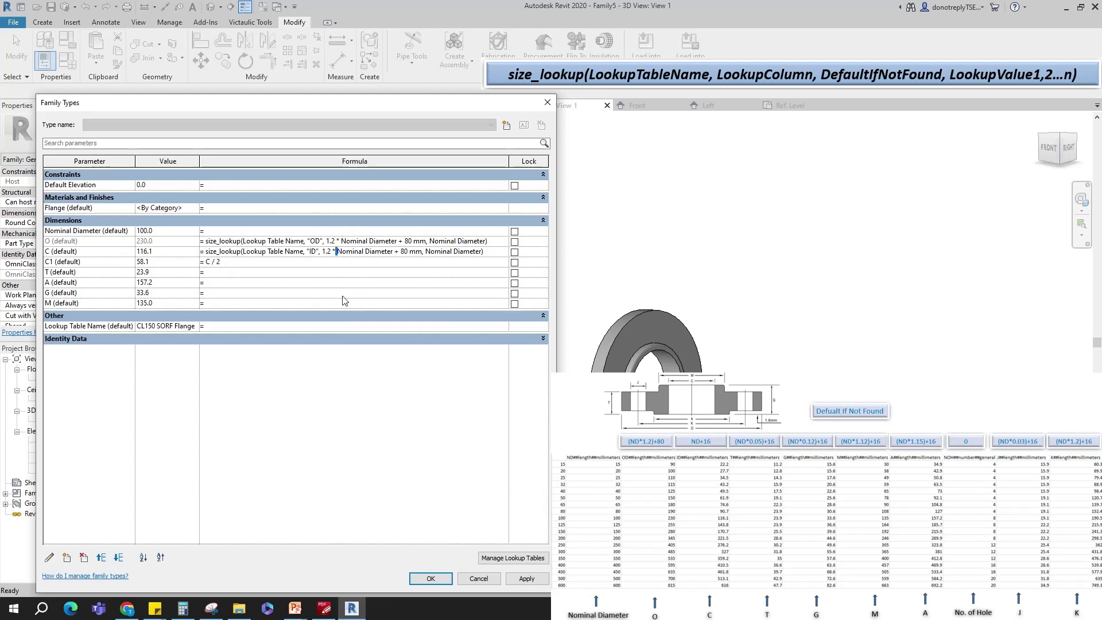
{"action": "key", "text": "BackSpace"}
{"action": "key", "text": "BackSpace"}
{"action": "key", "text": "BackSpace"}
{"action": "key", "text": "BackSpace"}
{"action": "key", "text": "BackSpace"}
{"action": "key", "text": "BackSpace"}
{"action": "left_click", "coordinate": [393, 251]}
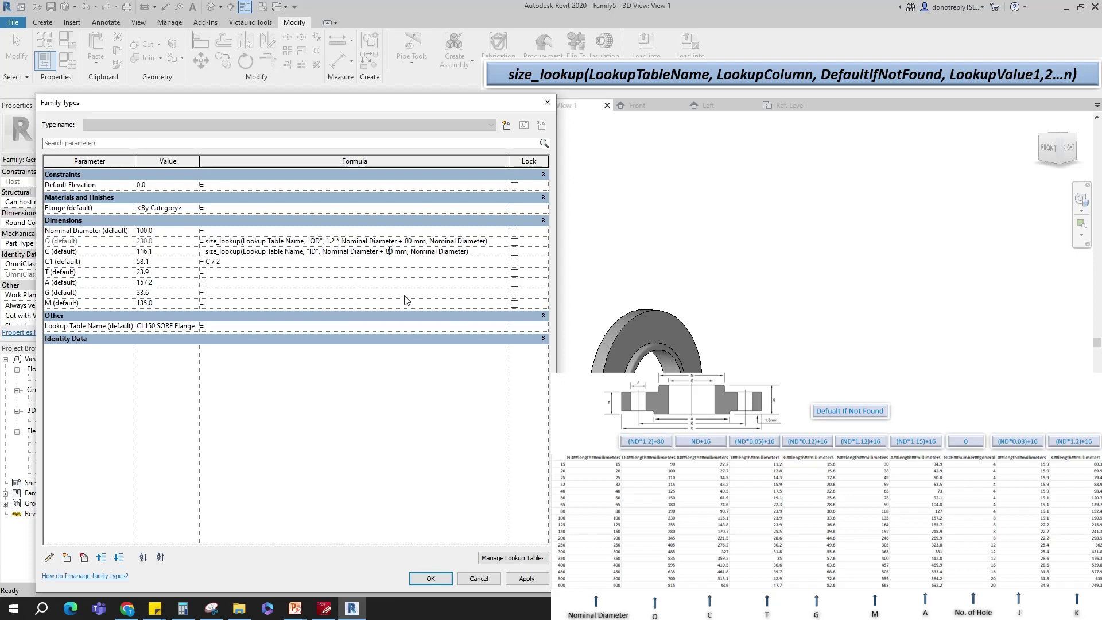
{"action": "key", "text": "BackSpace"}
{"action": "key", "text": "BackSpace"}
{"action": "type", "text": "16"}
{"action": "left_click", "coordinate": [526, 579]}
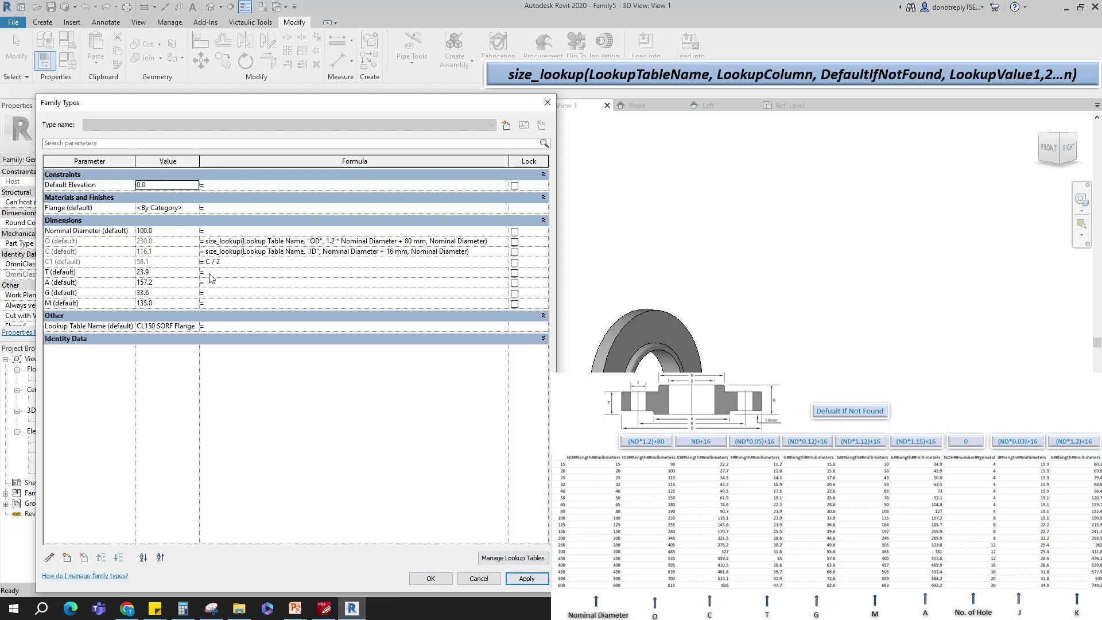
Step: Give parameter T a size_lookup formula for column "T" with a default of 0.05 * Nominal Diameter + 16 mm, and apply it
{"action": "left_click", "coordinate": [213, 272]}
{"action": "key", "text": "ctrl+v"}
{"action": "double_click", "coordinate": [313, 272]}
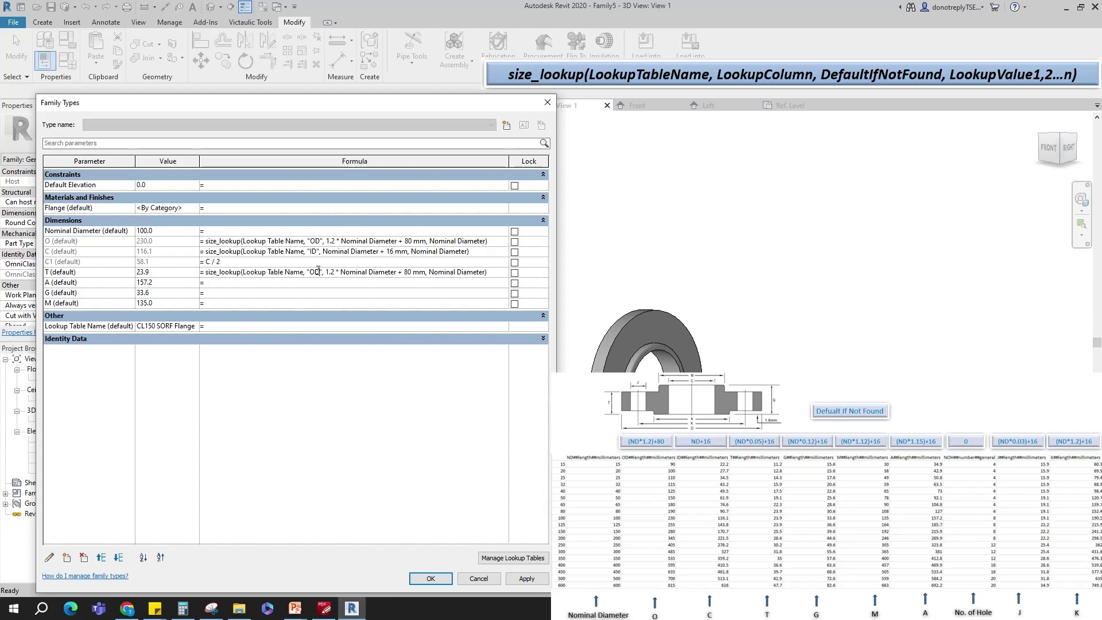
{"action": "type", "text": "T"}
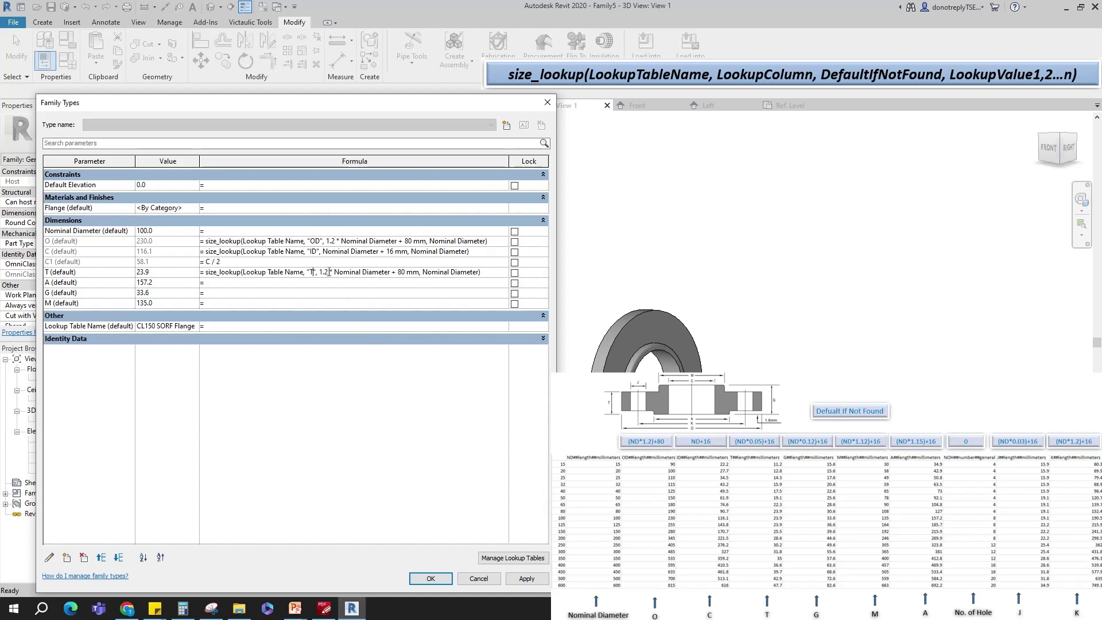
{"action": "left_click", "coordinate": [327, 272]}
{"action": "key", "text": "BackSpace"}
{"action": "key", "text": "BackSpace"}
{"action": "key", "text": "BackSpace"}
{"action": "type", "text": "0.05"}
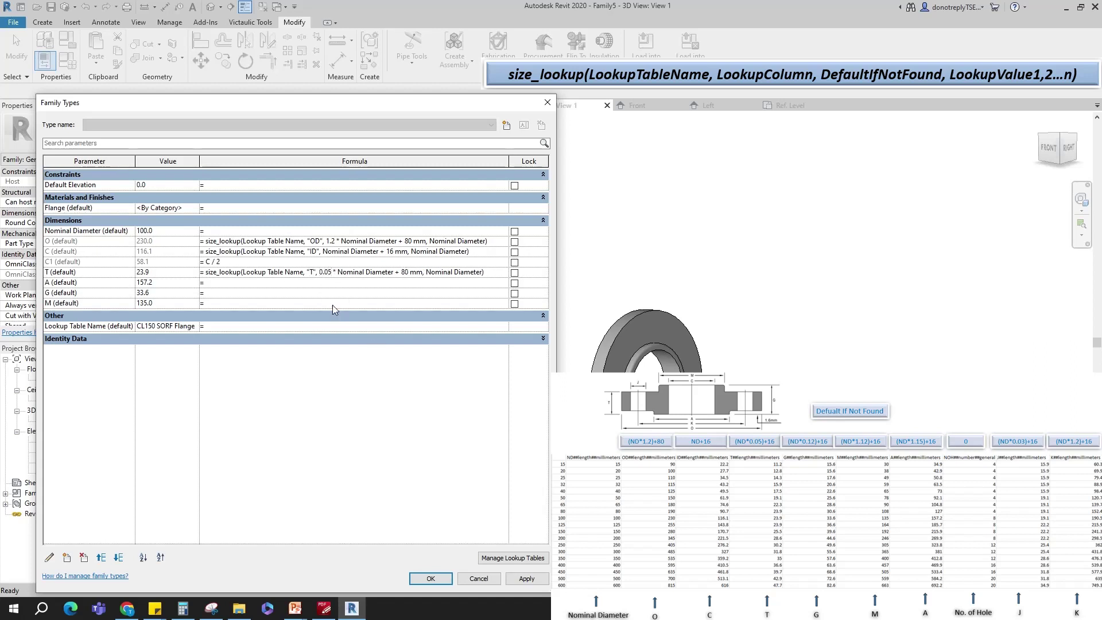
{"action": "key", "text": "BackSpace"}
{"action": "key", "text": "BackSpace"}
{"action": "type", "text": "16"}
{"action": "left_click", "coordinate": [535, 584]}
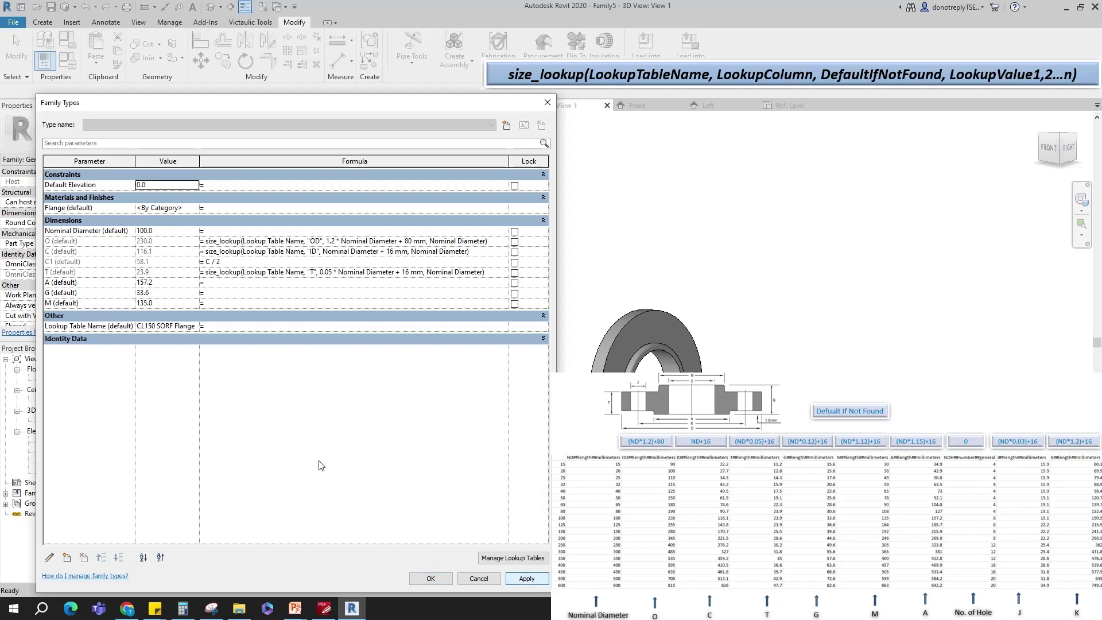
Step: Give parameter A a size_lookup formula for column "A" with a default of 1.15 * Nominal Diameter + 16 mm
{"action": "left_click", "coordinate": [210, 282]}
{"action": "key", "text": "ctrl+v"}
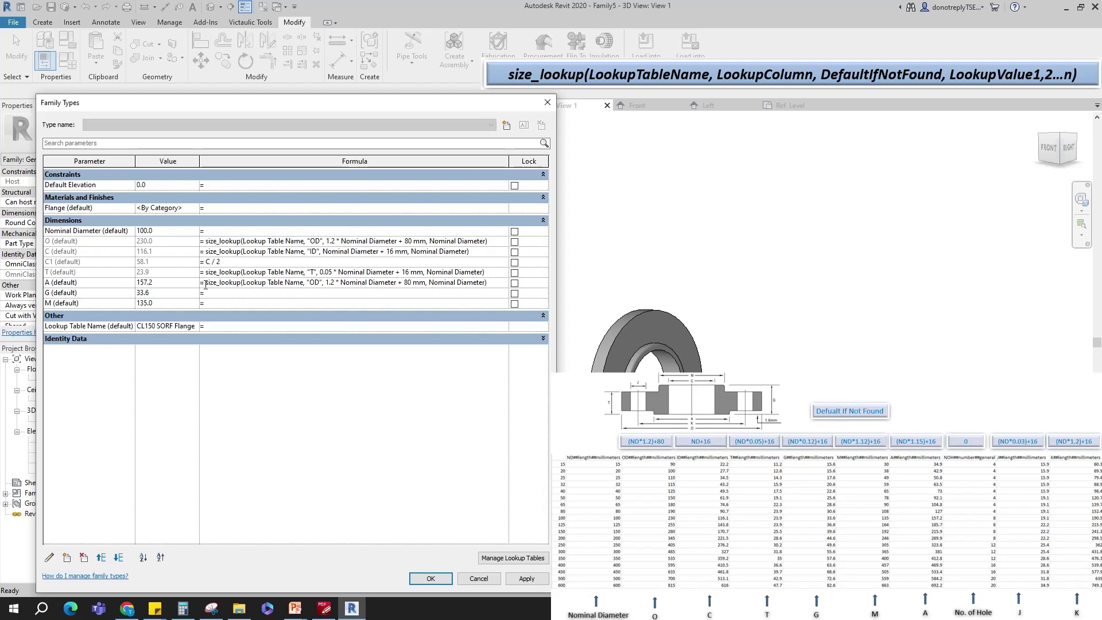
{"action": "left_click", "coordinate": [334, 283]}
{"action": "key", "text": "BackSpace"}
{"action": "type", "text": "15"}
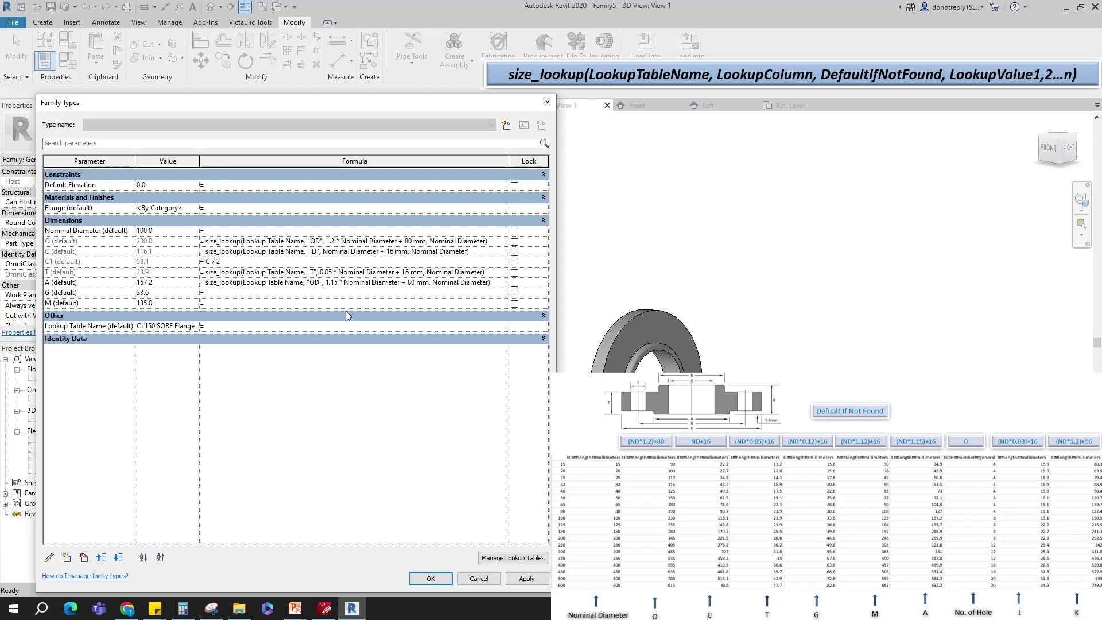
{"action": "left_click", "coordinate": [411, 283]}
{"action": "left_click", "coordinate": [416, 282]}
{"action": "key", "text": "BackSpace"}
{"action": "key", "text": "BackSpace"}
{"action": "type", "text": "16"}
{"action": "left_click", "coordinate": [315, 282]}
{"action": "key", "text": "Delete"}
{"action": "key", "text": "BackSpace"}
{"action": "type", "text": "A"}
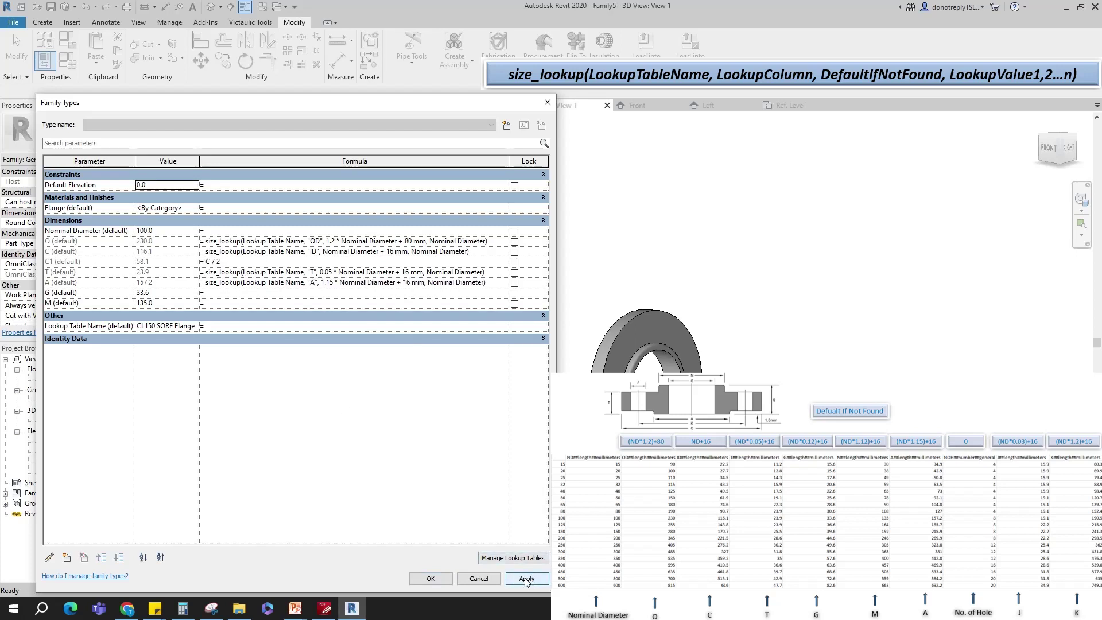
Step: Copy A's formula to parameter G, adapt it to column "G" with default 0.12 * Nominal Diameter + 16 mm, and apply it
{"action": "left_click_drag", "start_coordinate": [206, 283], "coordinate": [500, 283]}
{"action": "key", "text": "ctrl+c"}
{"action": "left_click", "coordinate": [225, 293]}
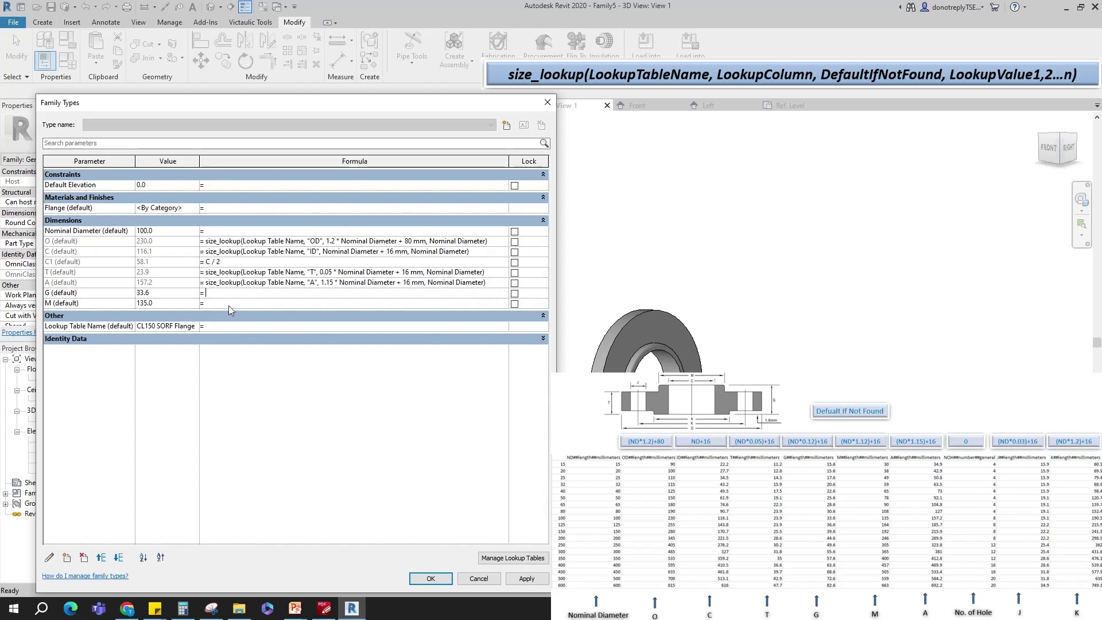
{"action": "key", "text": "ctrl+v"}
{"action": "double_click", "coordinate": [312, 293]}
{"action": "type", "text": "G"}
{"action": "left_click", "coordinate": [324, 292]}
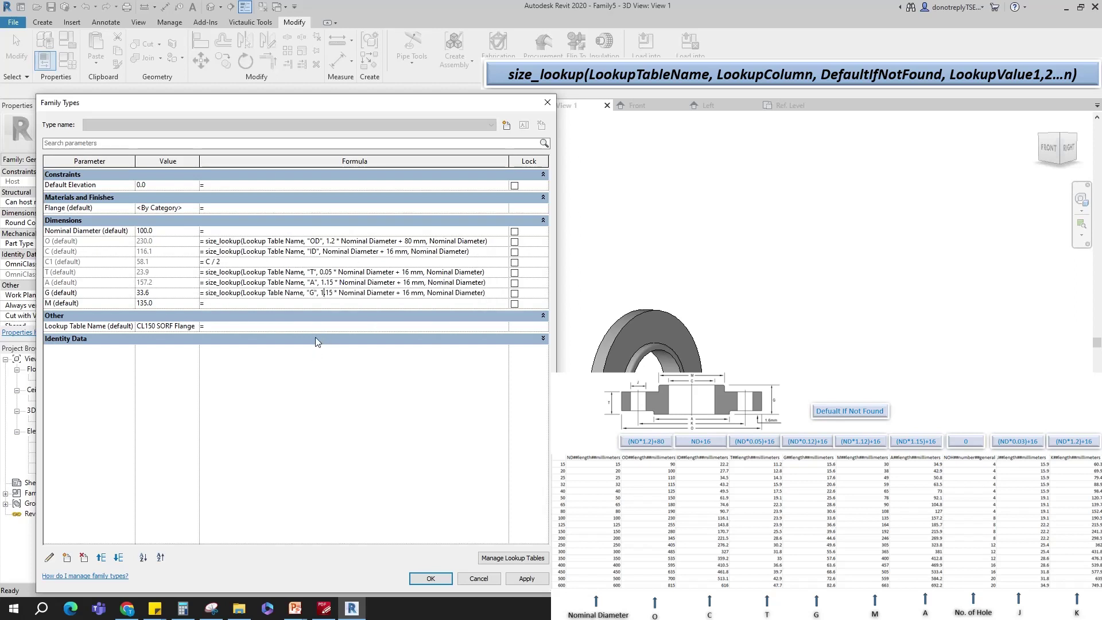
{"action": "key", "text": "BackSpace"}
{"action": "type", "text": "0"}
{"action": "key", "text": "BackSpace"}
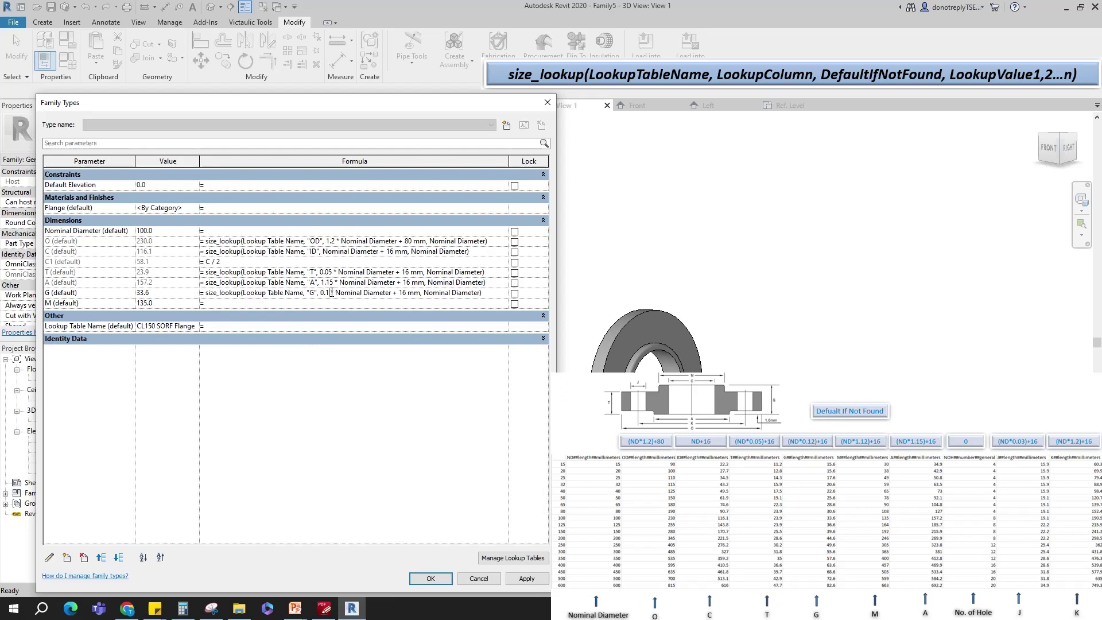
{"action": "type", "text": "2"}
{"action": "left_click", "coordinate": [527, 578]}
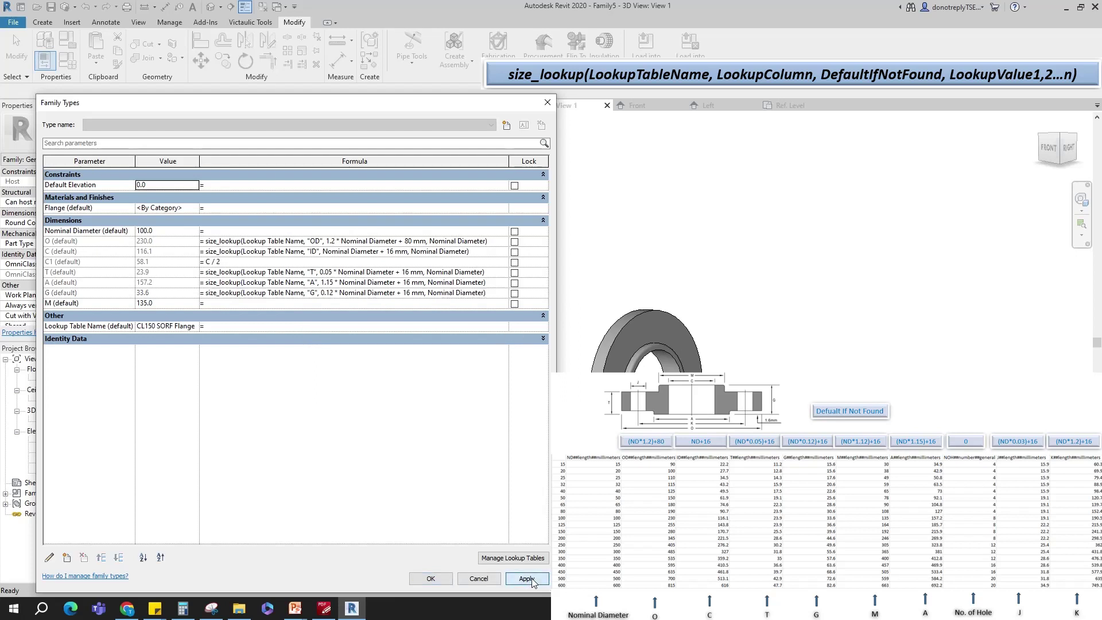
Step: Give parameter M a size_lookup formula for column "M" with a default of 1.12 * Nominal Diameter + 16 mm, and apply it
{"action": "left_click", "coordinate": [210, 304]}
{"action": "type", "text": "size_lookup(Lookup Table Name, \"A\", 1.12 * Nominal Diameter + 16 mm, Nominal Diameter)"}
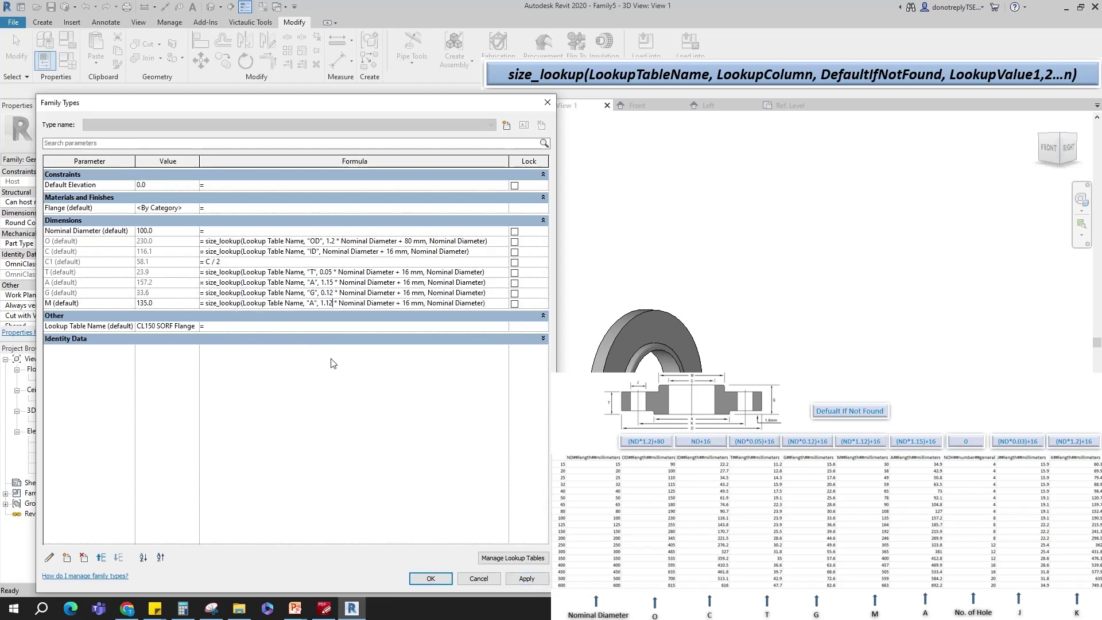
{"action": "left_click", "coordinate": [314, 304]}
{"action": "key", "text": "BackSpace"}
{"action": "type", "text": "M"}
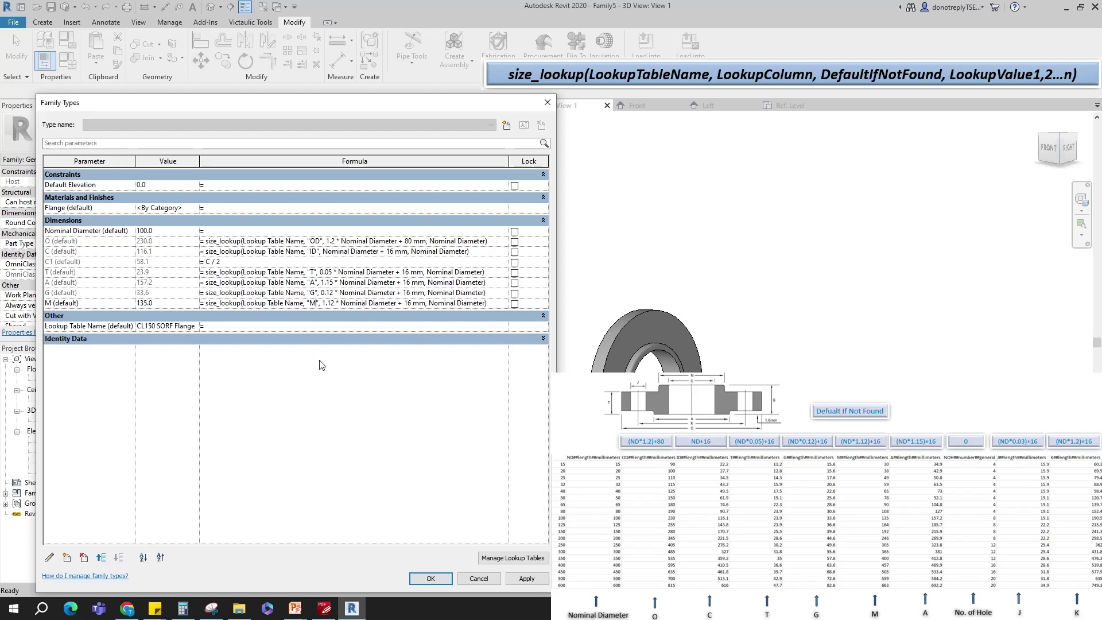
{"action": "left_click", "coordinate": [528, 579]}
Step: Test the lookup formulas by setting the Nominal Diameter to 300 and applying it
{"action": "left_click", "coordinate": [166, 231]}
{"action": "type", "text": "300"}
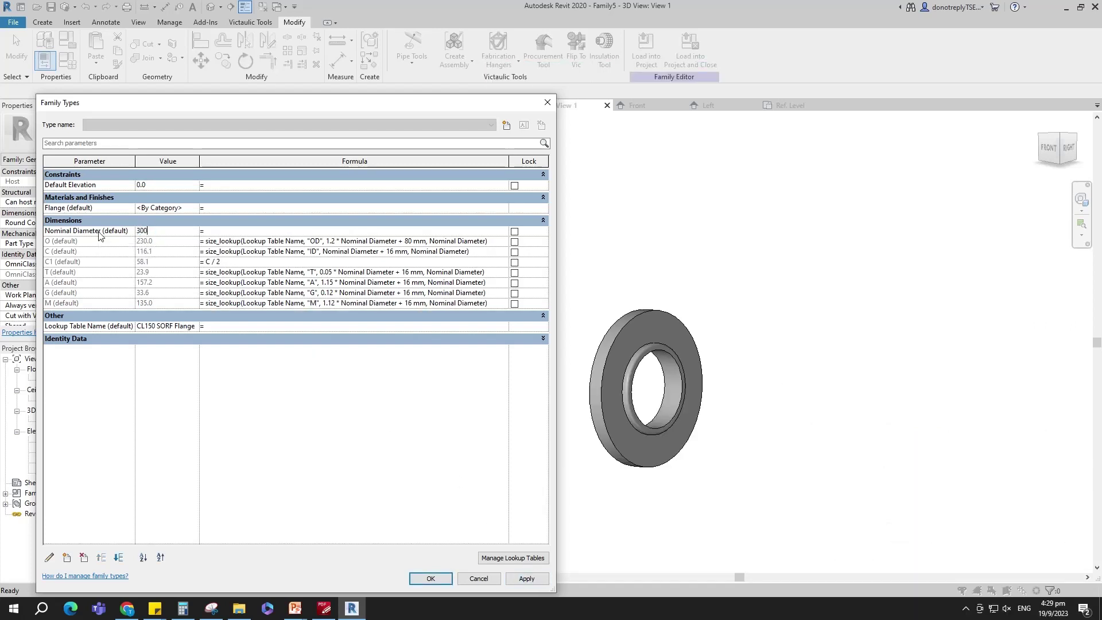
{"action": "left_click", "coordinate": [528, 579]}
Step: Set the Nominal Diameter back to 100, apply it and accept the family types
{"action": "left_click", "coordinate": [155, 231]}
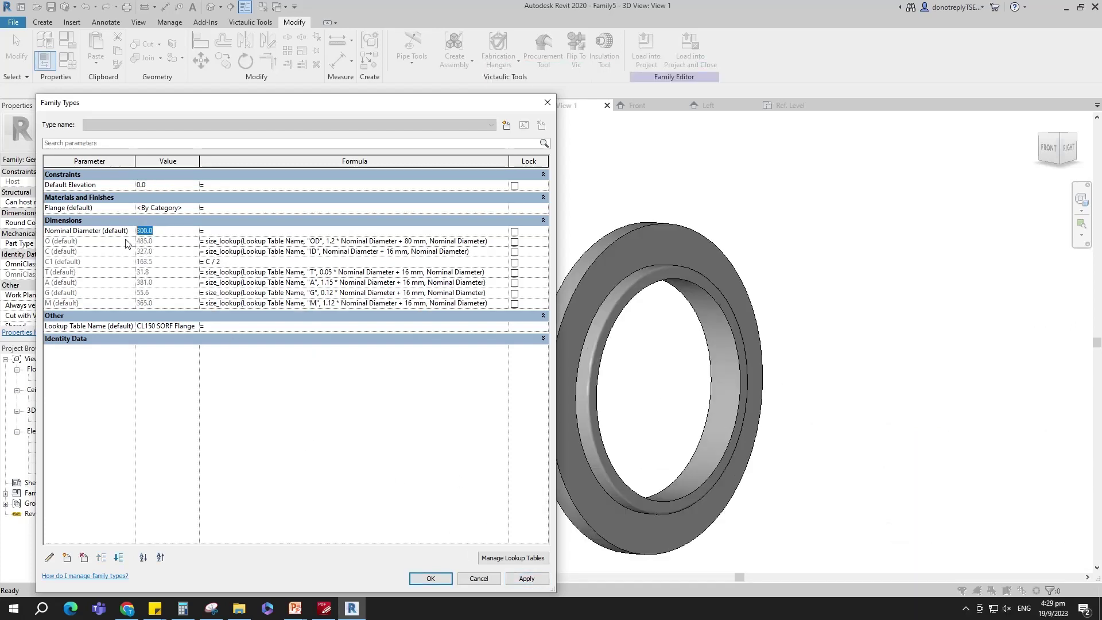
{"action": "type", "text": "100"}
{"action": "left_click", "coordinate": [531, 579]}
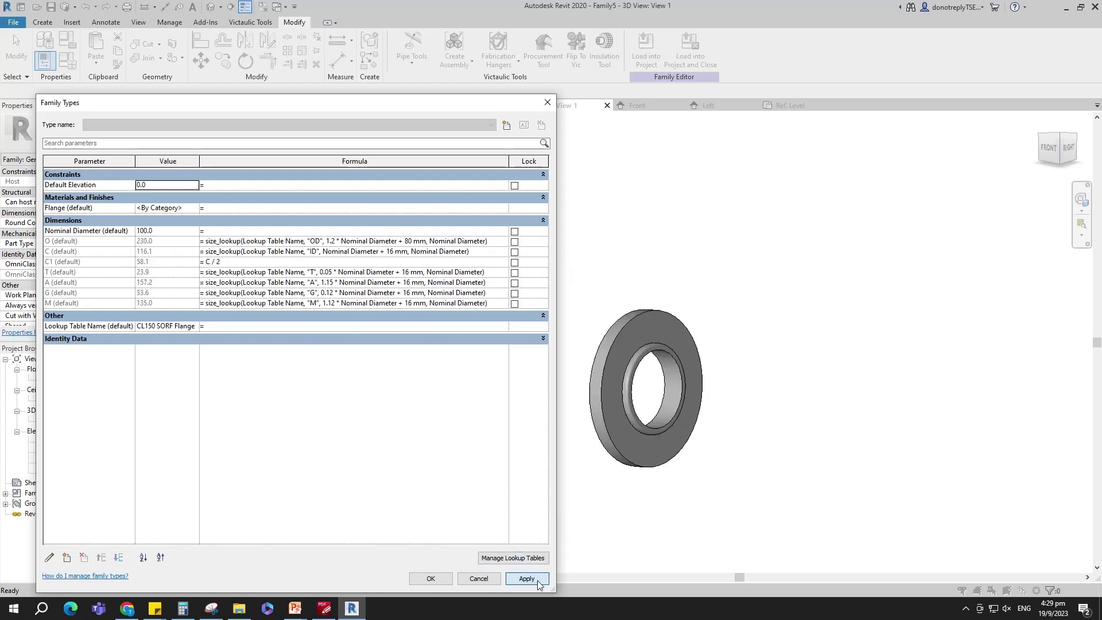
{"action": "left_click", "coordinate": [431, 579]}
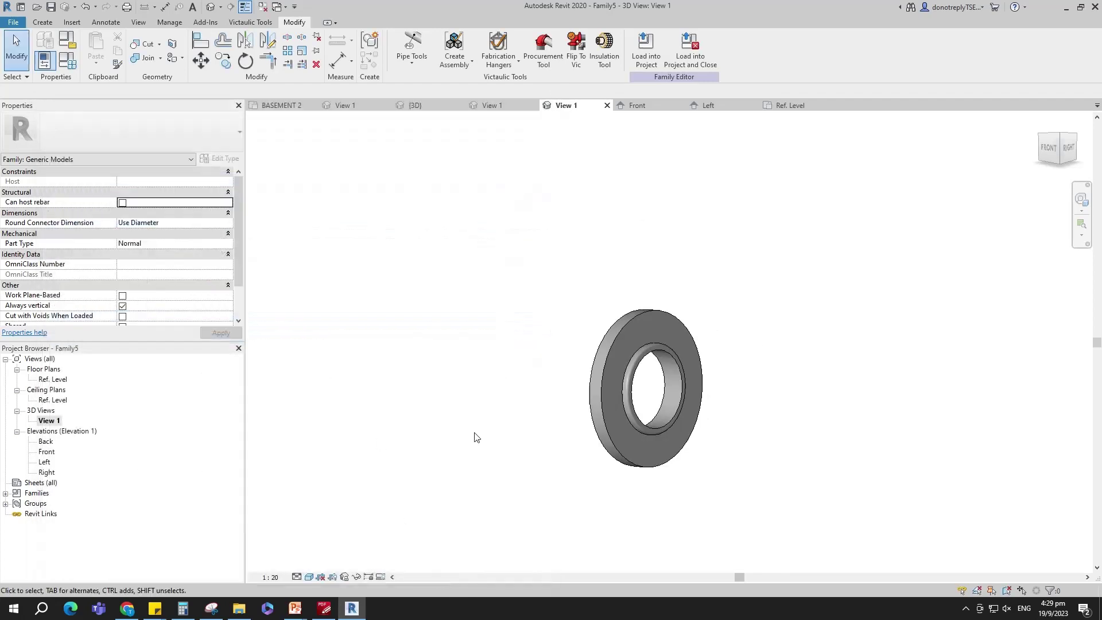
Step: Load the open Flange Hole family into Family5
{"action": "left_click", "coordinate": [500, 107]}
{"action": "left_click", "coordinate": [644, 47]}
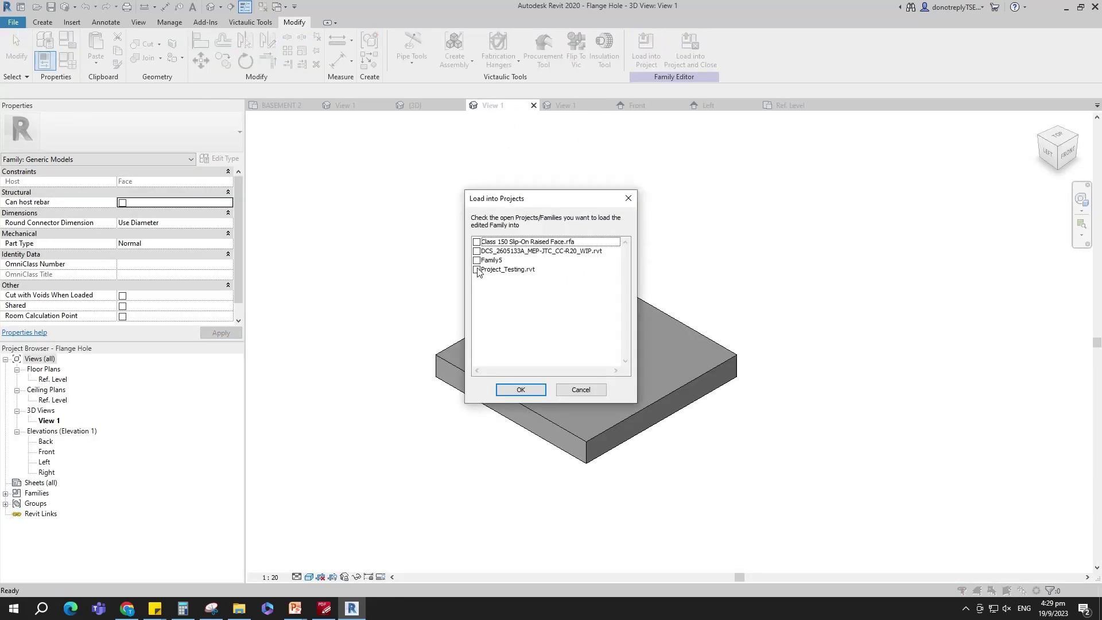
{"action": "left_click", "coordinate": [476, 260]}
{"action": "left_click", "coordinate": [521, 389]}
Step: Place one Flange Hole instance in the 3D view on the flange's annular face opposite the hub
{"action": "left_click", "coordinate": [50, 421]}
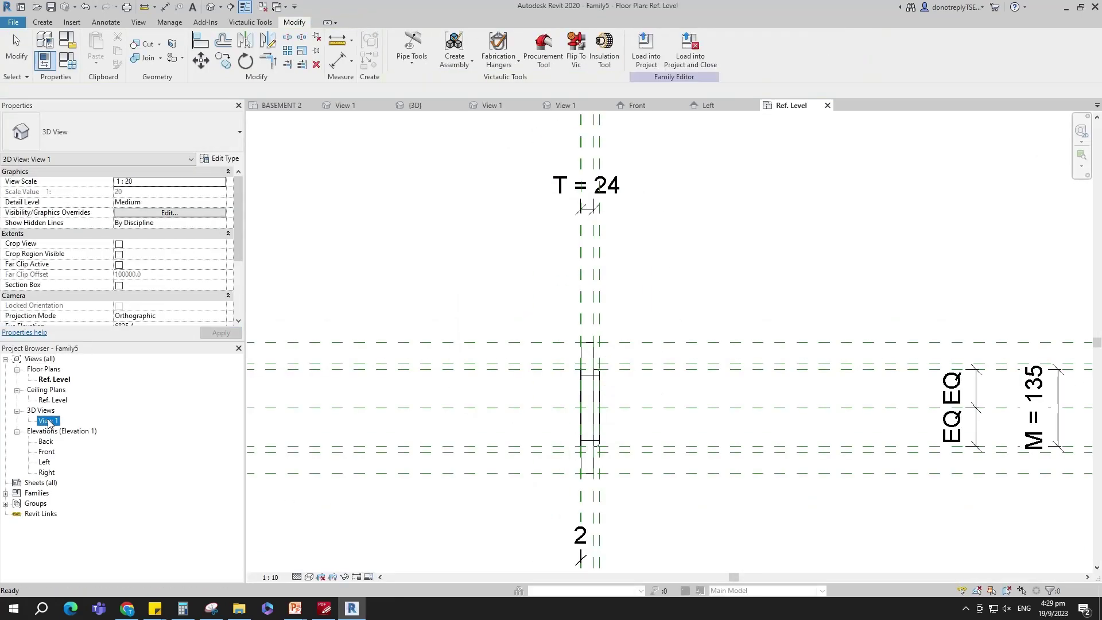
{"action": "double_click", "coordinate": [49, 421]}
{"action": "left_click", "coordinate": [5, 493]}
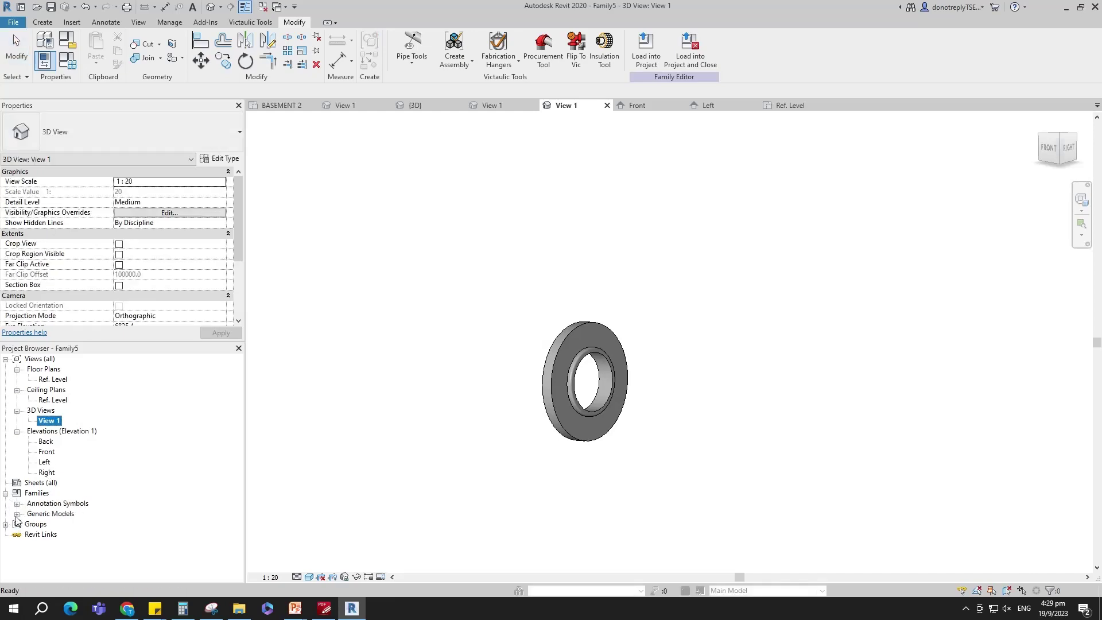
{"action": "left_click", "coordinate": [17, 513]}
{"action": "left_click", "coordinate": [28, 524]}
{"action": "left_click", "coordinate": [68, 535]}
{"action": "left_click_drag", "start_coordinate": [72, 543], "coordinate": [597, 464]}
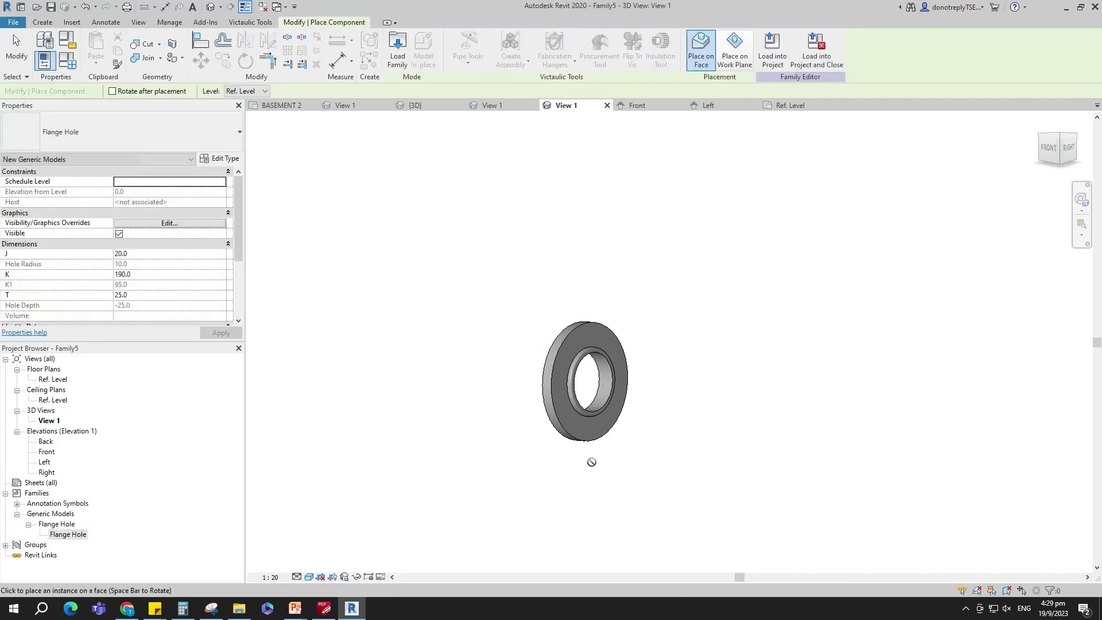
{"action": "middle_click_drag", "start_coordinate": [635, 480], "coordinate": [857, 467], "text": "shift"}
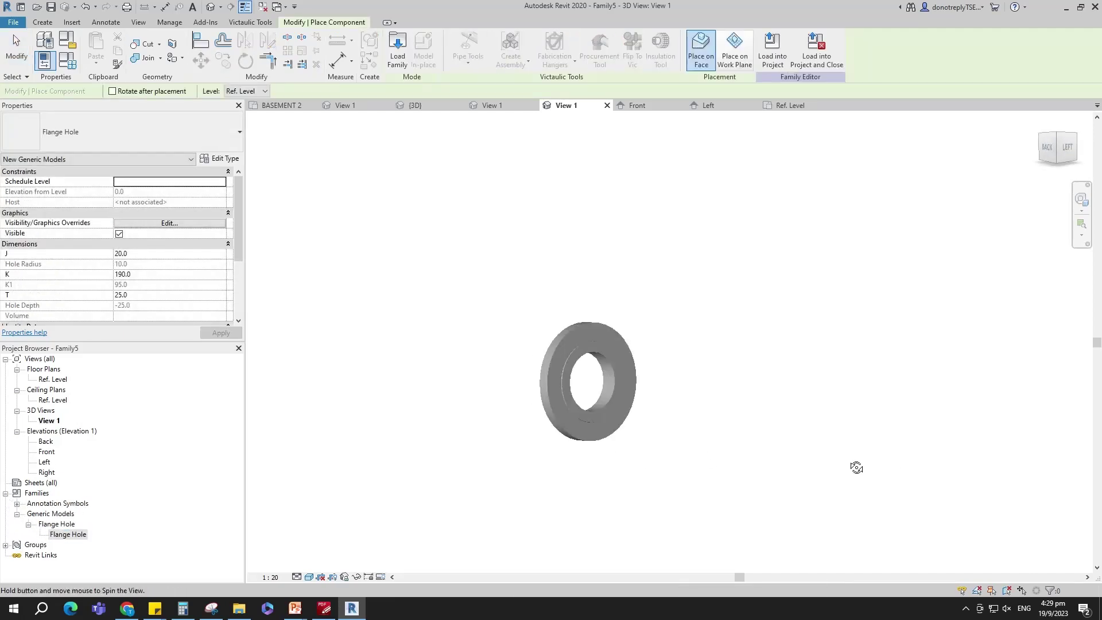
{"action": "left_click", "coordinate": [570, 425]}
{"action": "scroll", "coordinate": [618, 436], "scroll_direction": "up", "scroll_amount": 2}
{"action": "key", "text": "Escape"}
Step: Align the Flange Hole component's centre to the horizontal and vertical centre reference planes in the Left elevation
{"action": "left_click", "coordinate": [708, 106]}
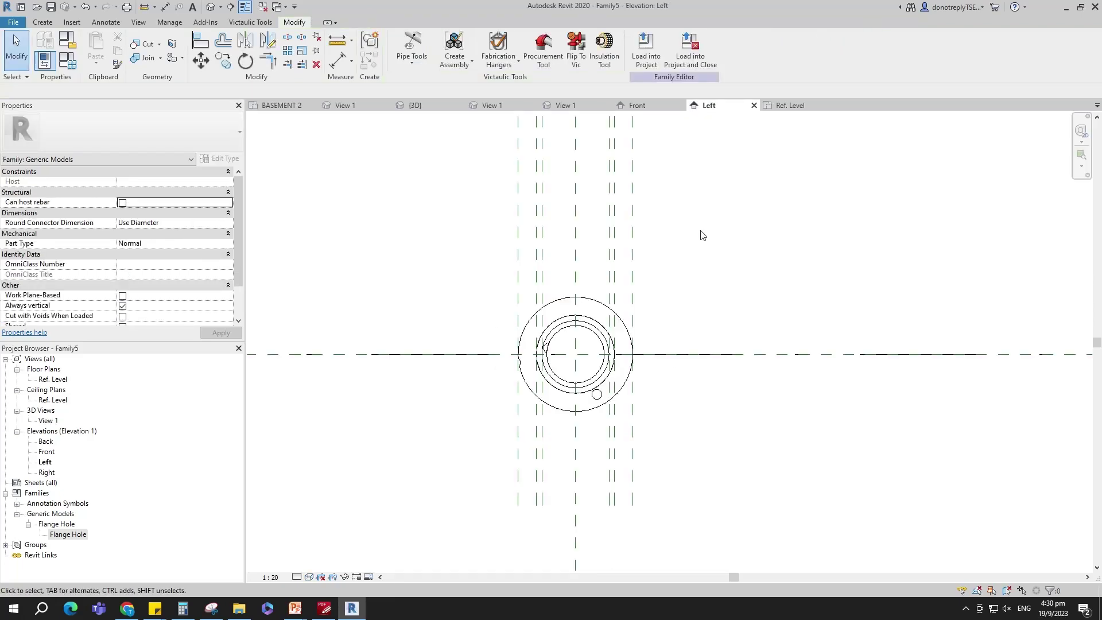
{"action": "left_click", "coordinate": [596, 392]}
{"action": "left_click", "coordinate": [200, 39]}
{"action": "left_click", "coordinate": [406, 352]}
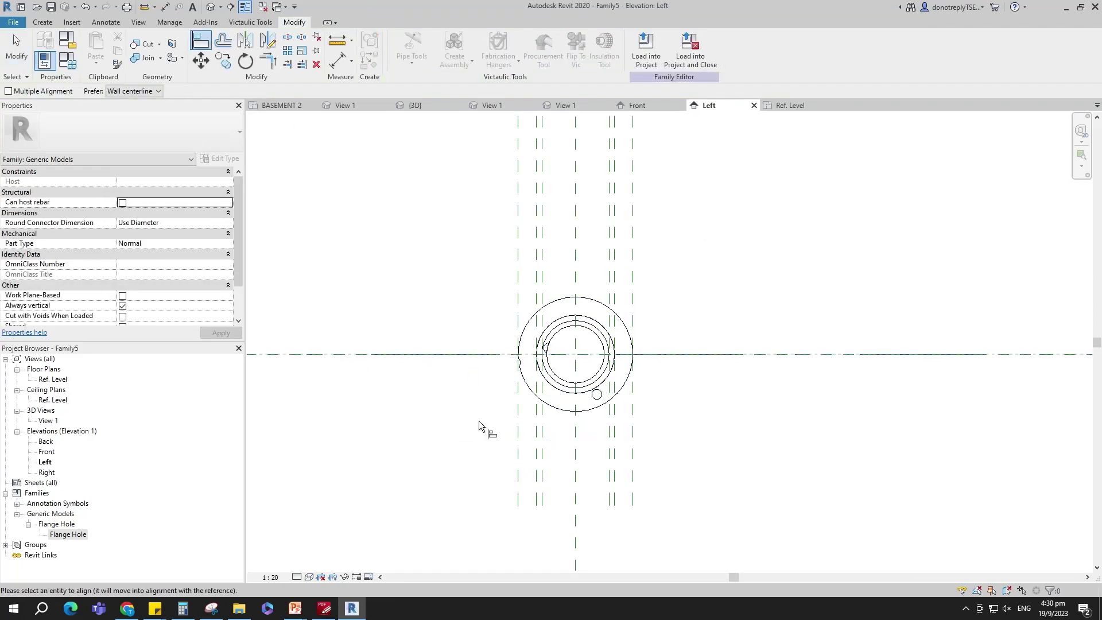
{"action": "left_click", "coordinate": [591, 400]}
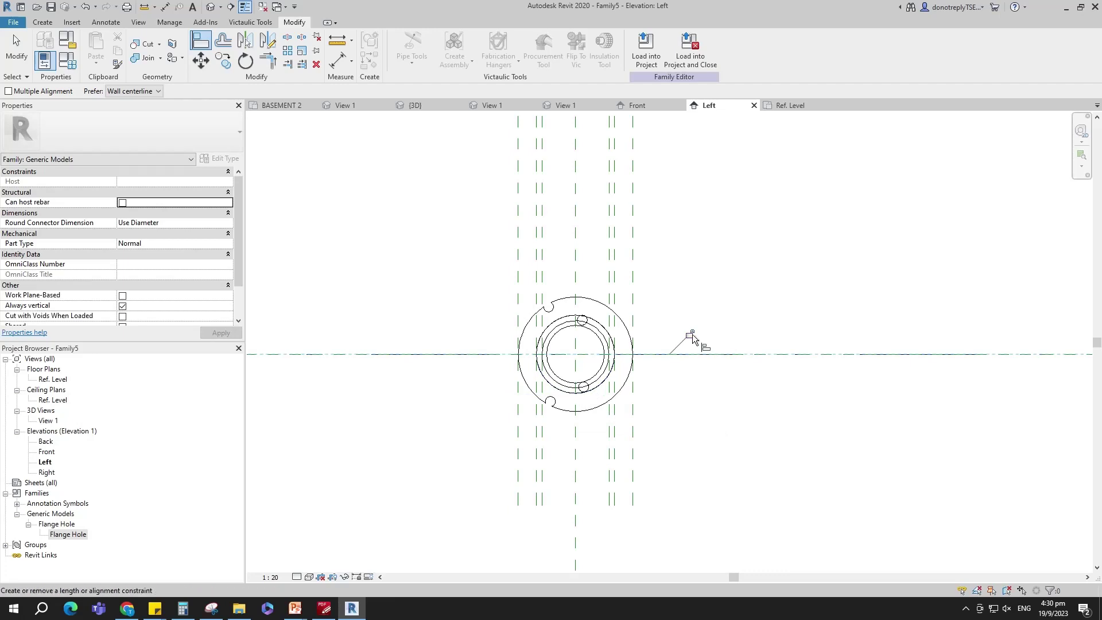
{"action": "left_click", "coordinate": [576, 477]}
{"action": "left_click", "coordinate": [558, 324]}
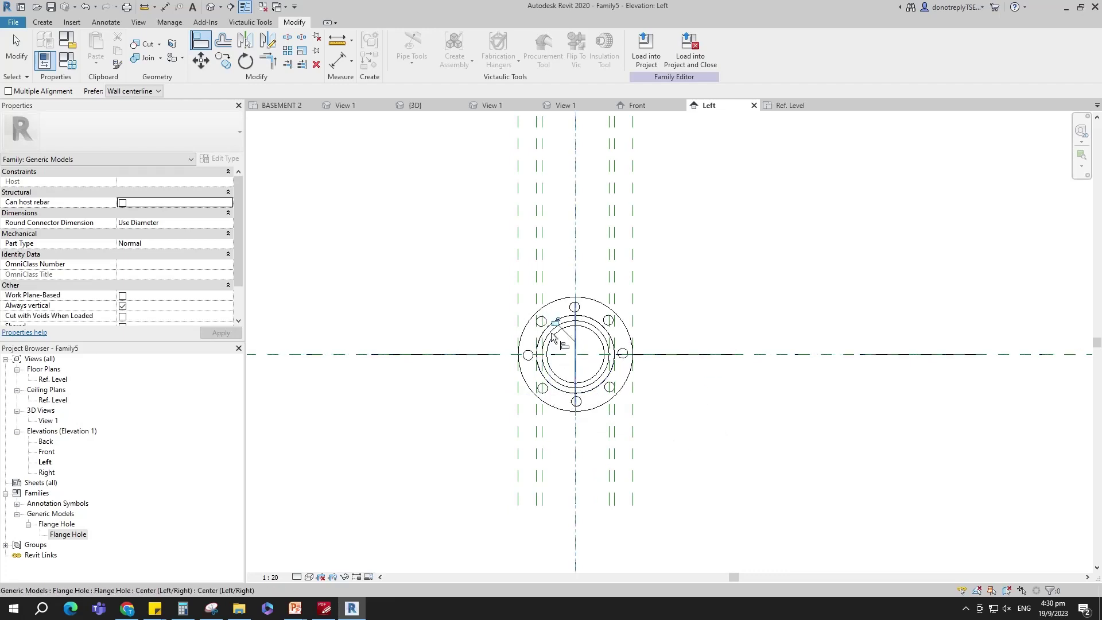
{"action": "key", "text": "Escape"}
Step: In the 3D view, link the Flange Hole component's J dimension to a new instance family parameter named J
{"action": "key", "text": "ctrl+Tab"}
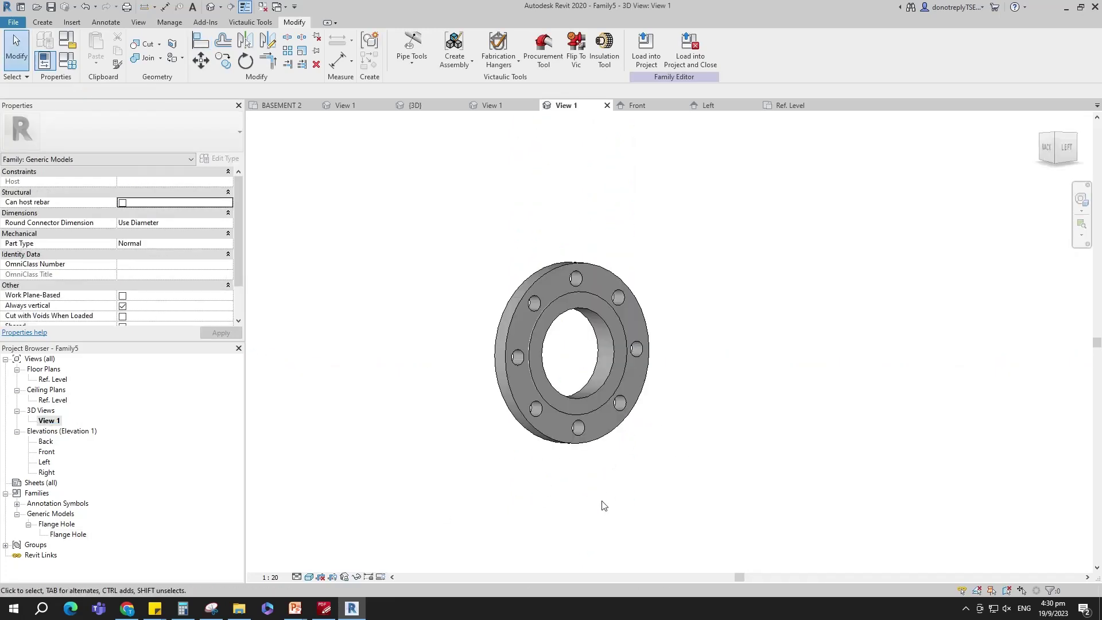
{"action": "middle_click_drag", "start_coordinate": [646, 483], "coordinate": [657, 480], "text": "shift"}
{"action": "left_click", "coordinate": [583, 433]}
{"action": "scroll", "coordinate": [803, 428], "scroll_direction": "down", "scroll_amount": 1}
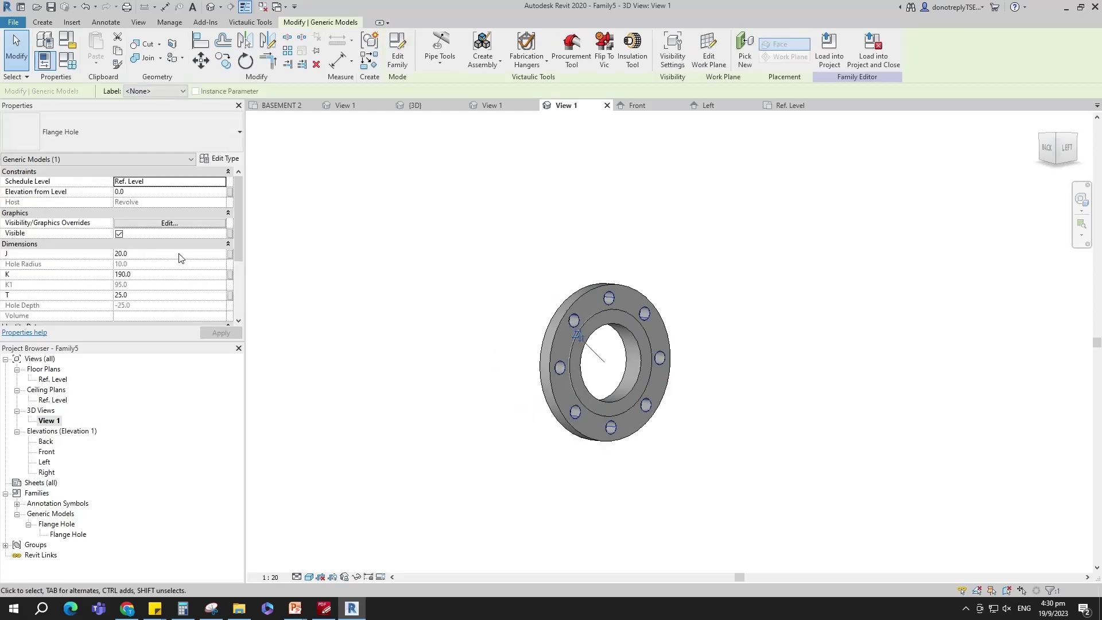
{"action": "left_click", "coordinate": [231, 254]}
{"action": "left_click", "coordinate": [467, 373]}
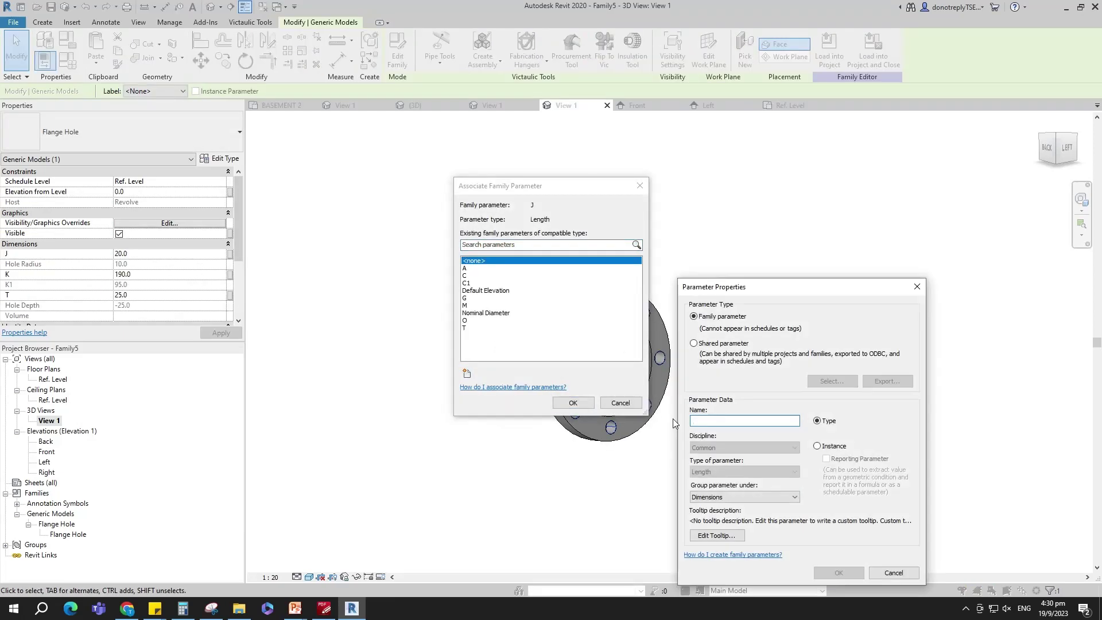
{"action": "type", "text": "J"}
{"action": "left_click", "coordinate": [818, 446]}
{"action": "left_click", "coordinate": [838, 572]}
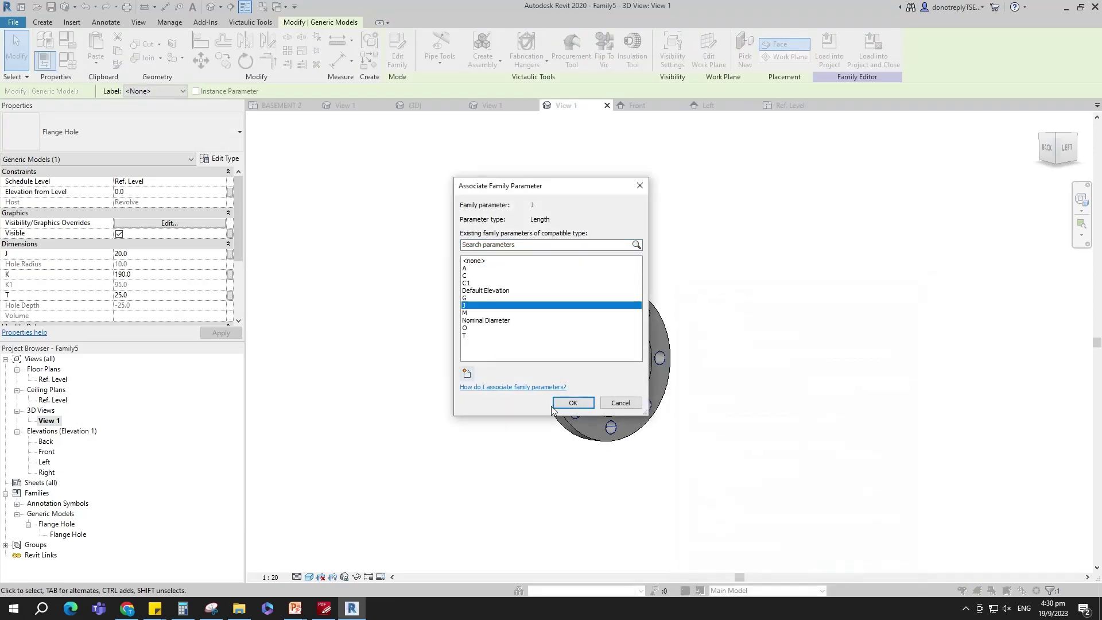
{"action": "left_click", "coordinate": [554, 405]}
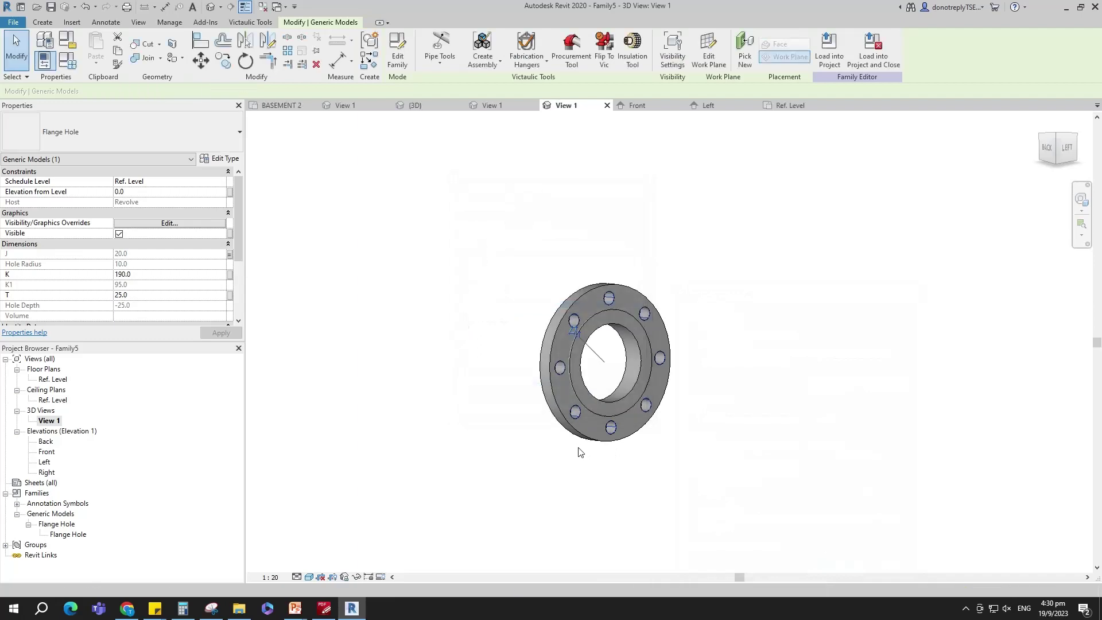
Step: Link the Flange Hole component's K dimension to a new instance family parameter named K
{"action": "left_click", "coordinate": [231, 274]}
{"action": "left_click", "coordinate": [467, 373]}
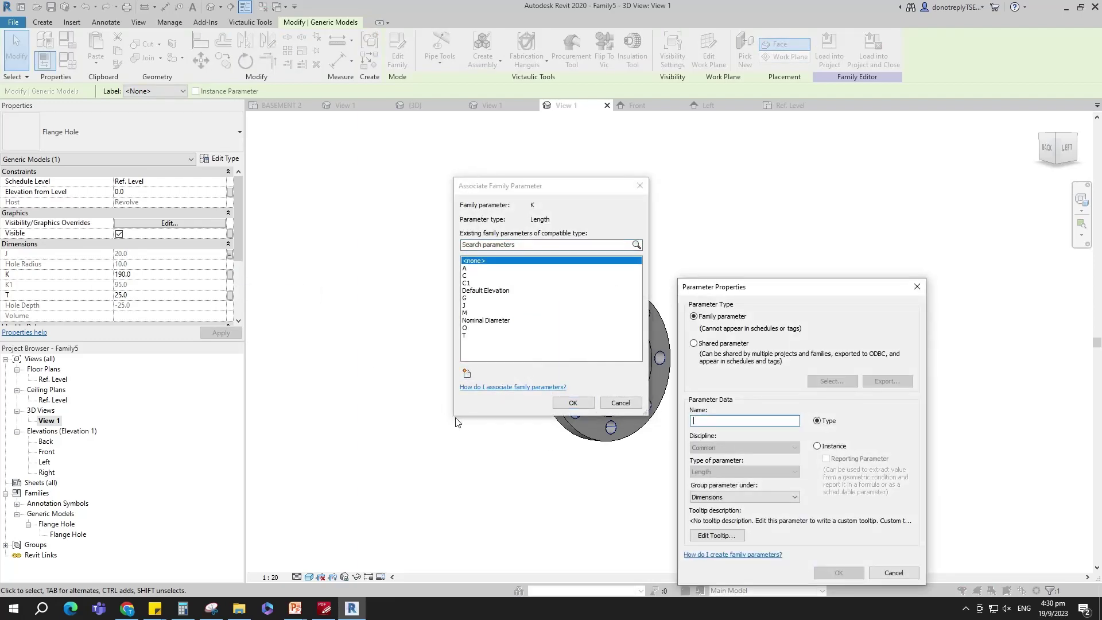
{"action": "type", "text": "K"}
{"action": "left_click", "coordinate": [817, 446]}
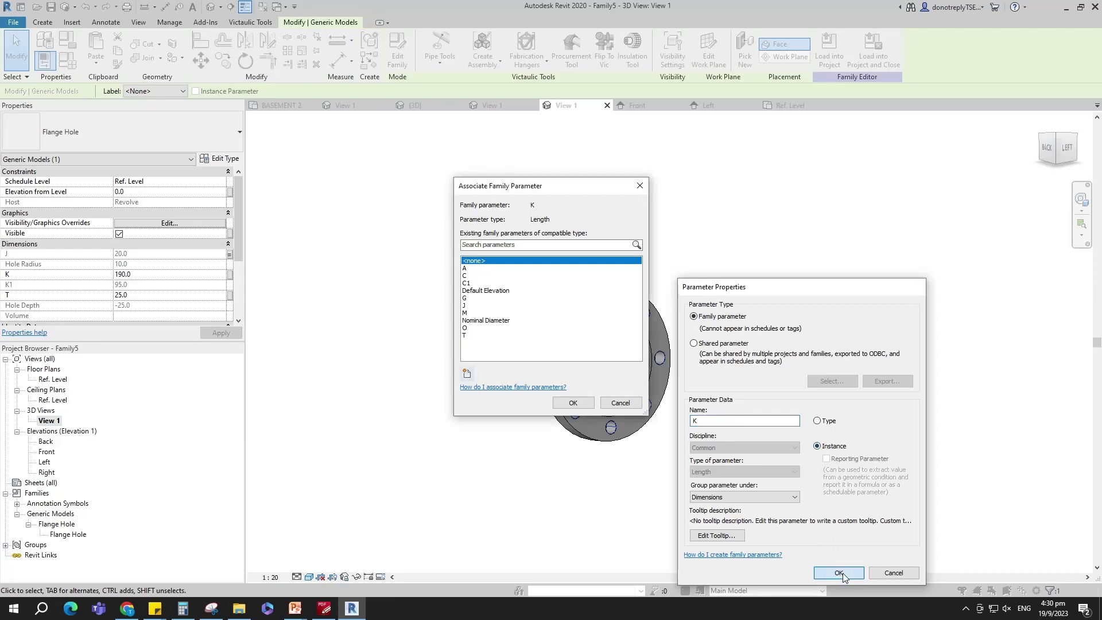
{"action": "left_click", "coordinate": [838, 572]}
{"action": "left_click", "coordinate": [572, 402]}
Step: Associate the Flange Hole component's T dimension with the existing family parameter T and deselect the component
{"action": "left_click", "coordinate": [231, 296]}
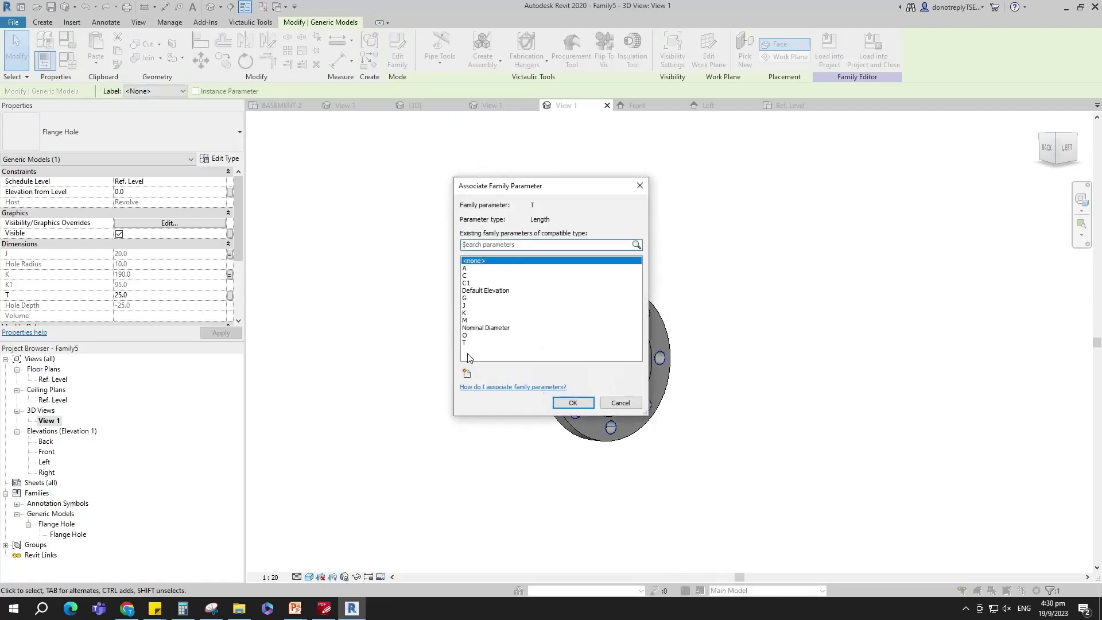
{"action": "left_click", "coordinate": [482, 345]}
{"action": "left_click", "coordinate": [573, 404]}
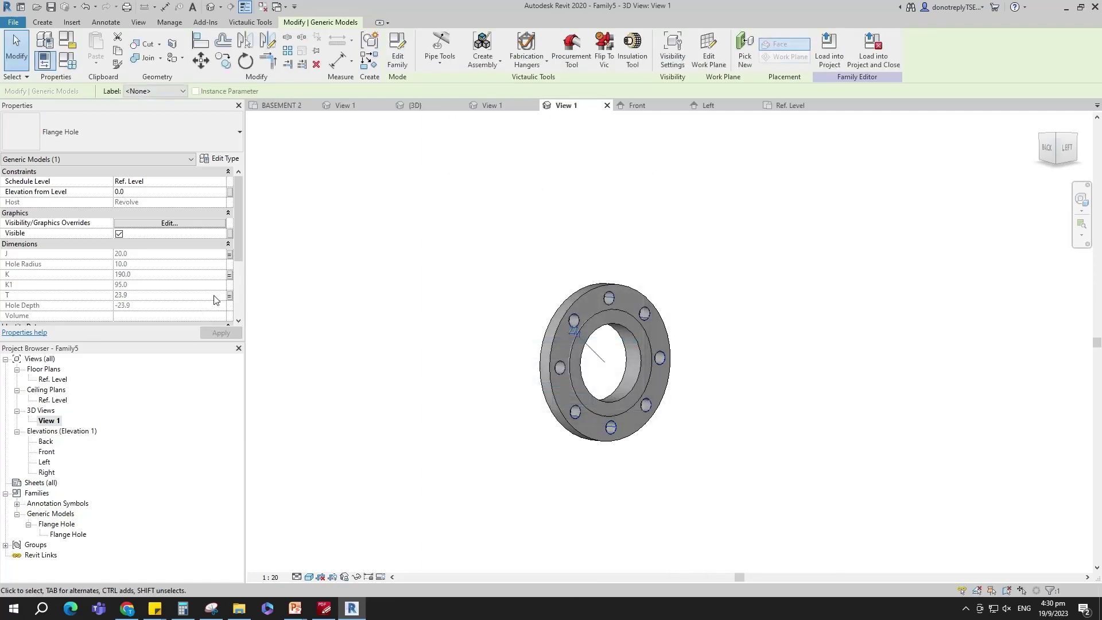
{"action": "left_click", "coordinate": [450, 375]}
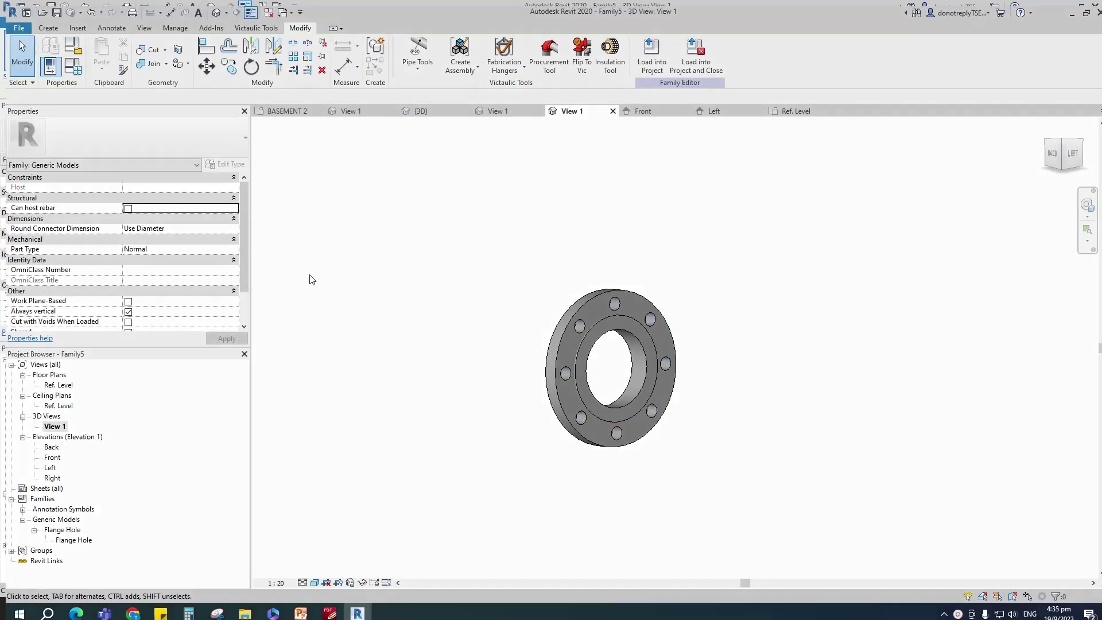
Step: Link the Flange Hole component's No of Hole property to a new instance family parameter named No of Hole
{"action": "left_click", "coordinate": [565, 373]}
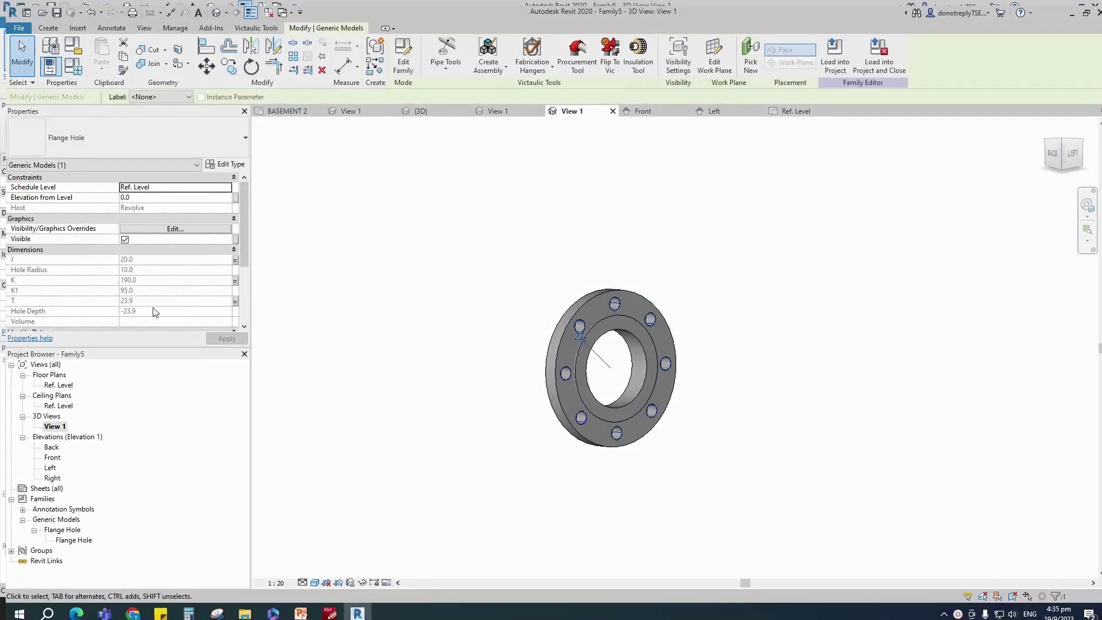
{"action": "scroll", "coordinate": [152, 302], "scroll_direction": "down", "scroll_amount": 5}
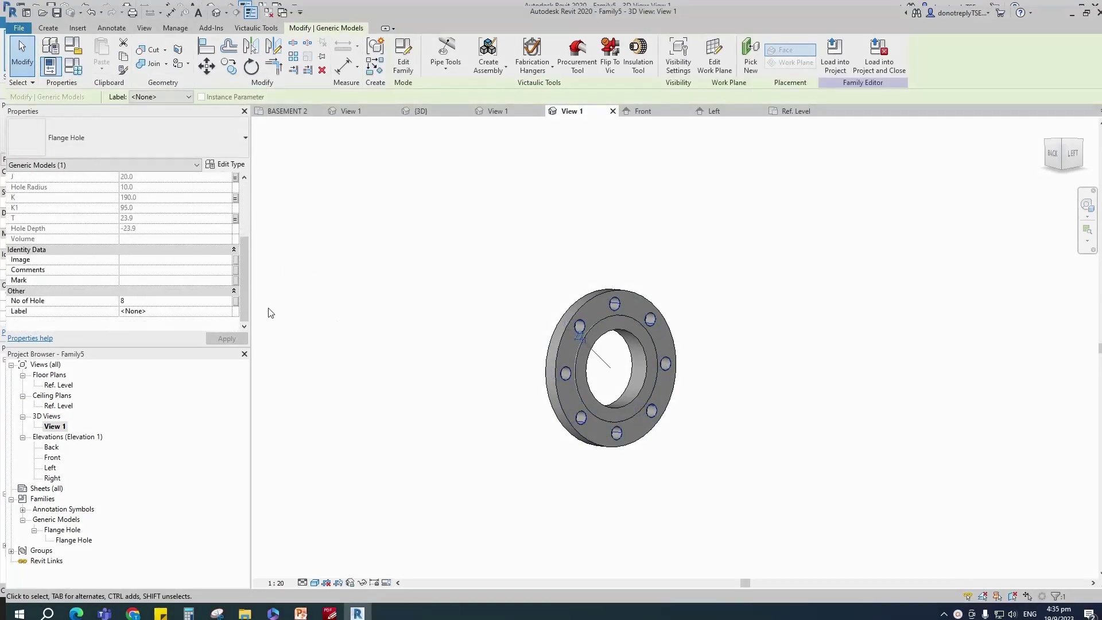
{"action": "left_click", "coordinate": [236, 300]}
{"action": "left_click", "coordinate": [473, 379]}
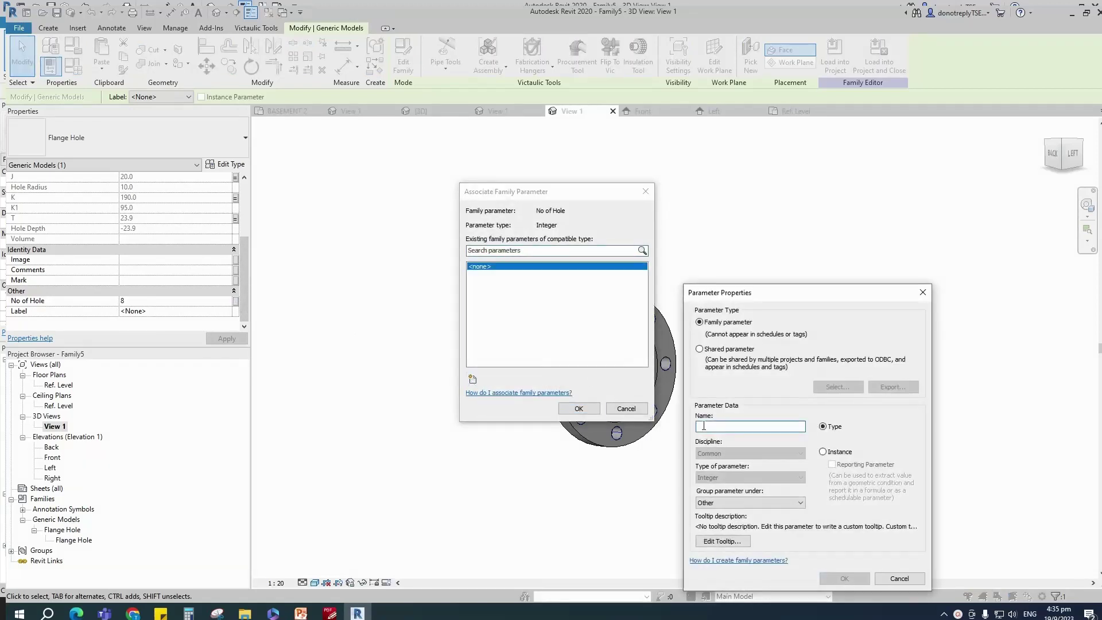
{"action": "type", "text": "No of Hole"}
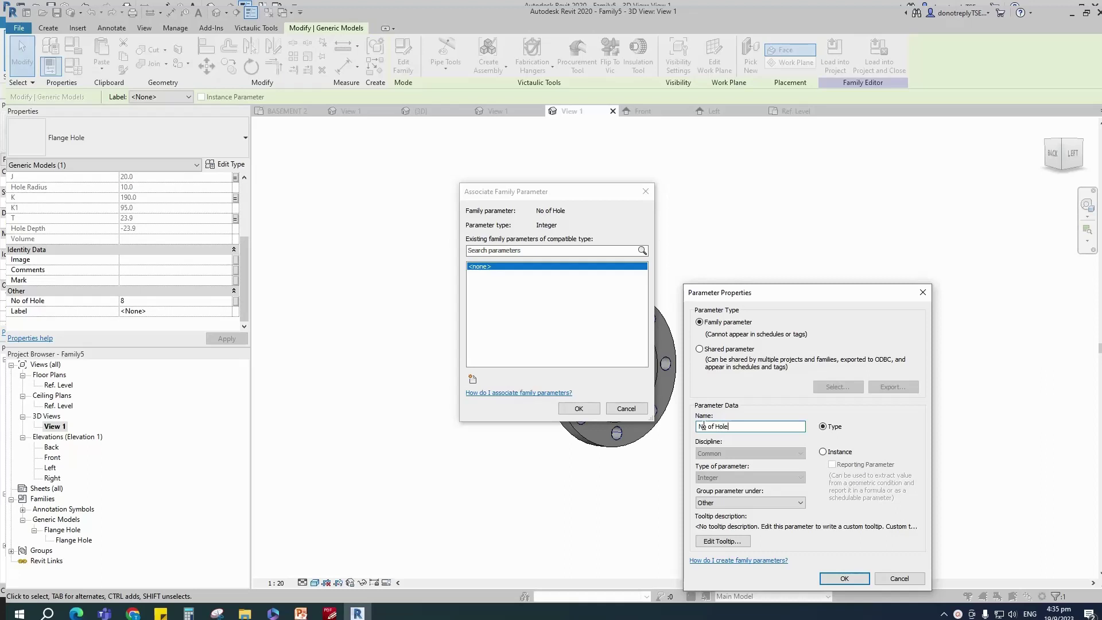
{"action": "left_click", "coordinate": [824, 453]}
{"action": "left_click", "coordinate": [844, 578]}
{"action": "left_click", "coordinate": [579, 408]}
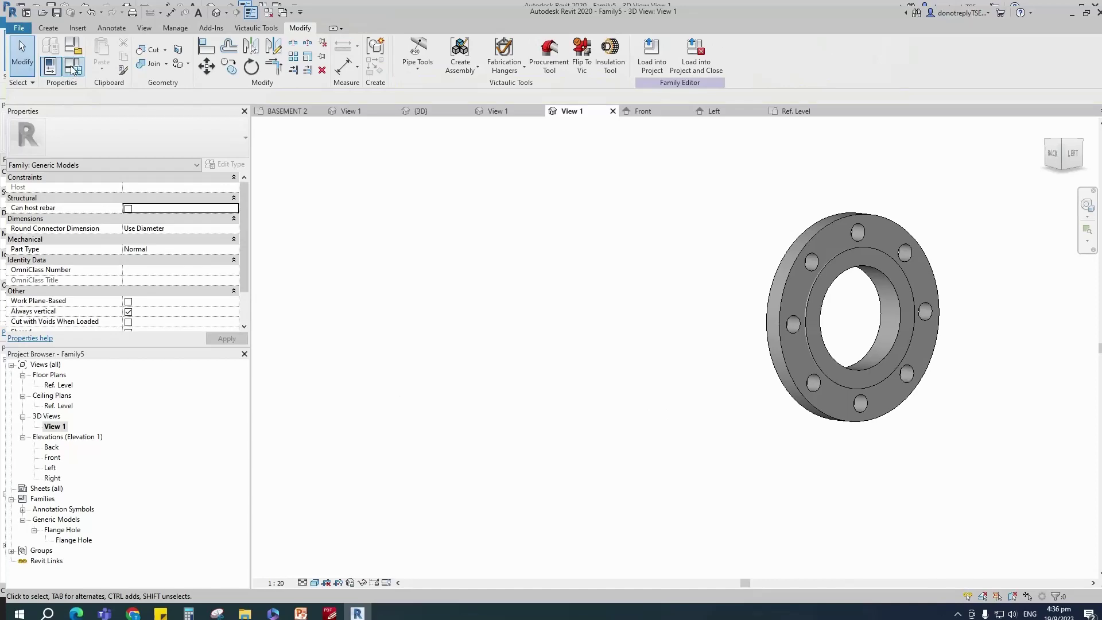
Step: In the family types, move the Nominal Diameter parameter up to the first place under Dimensions
{"action": "left_click", "coordinate": [73, 66]}
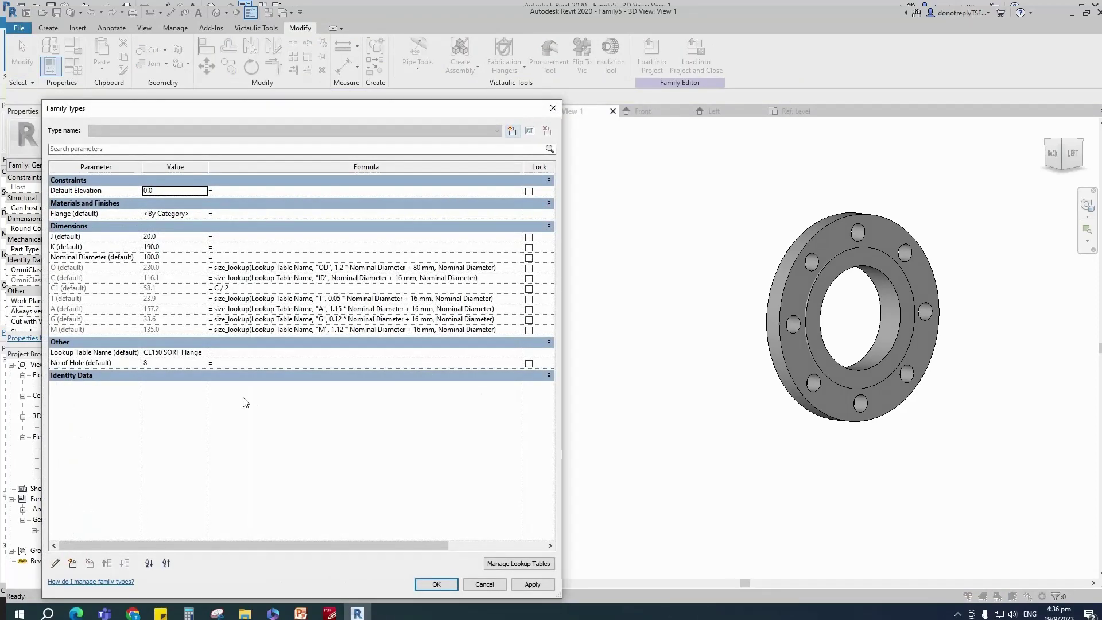
{"action": "left_click", "coordinate": [86, 257]}
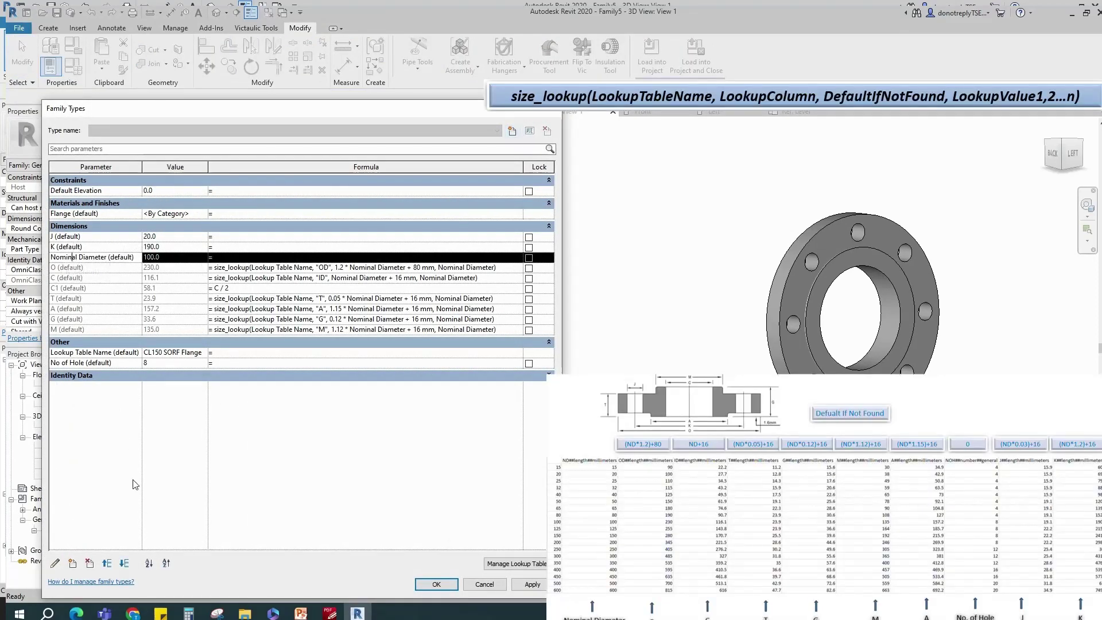
{"action": "left_click", "coordinate": [107, 563]}
{"action": "left_click", "coordinate": [107, 563]}
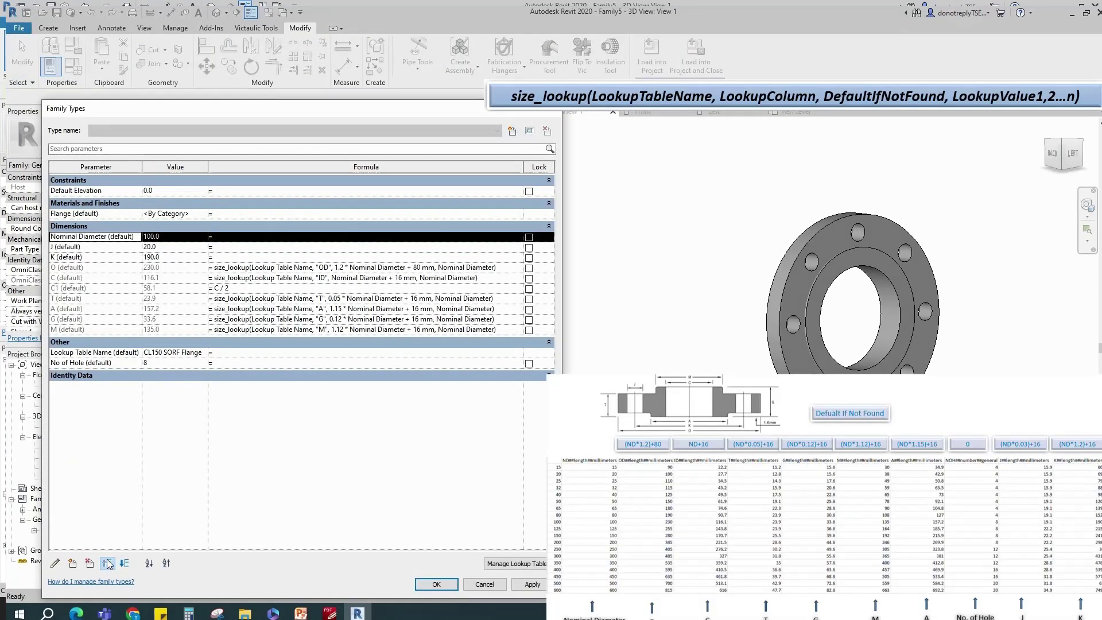
Step: Give J the formula size_lookup(Lookup Table Name, "J", 0.03 * Nominal Diameter + 16 mm, Nominal Diameter), adapted from C's formula, and apply it
{"action": "left_click", "coordinate": [221, 250]}
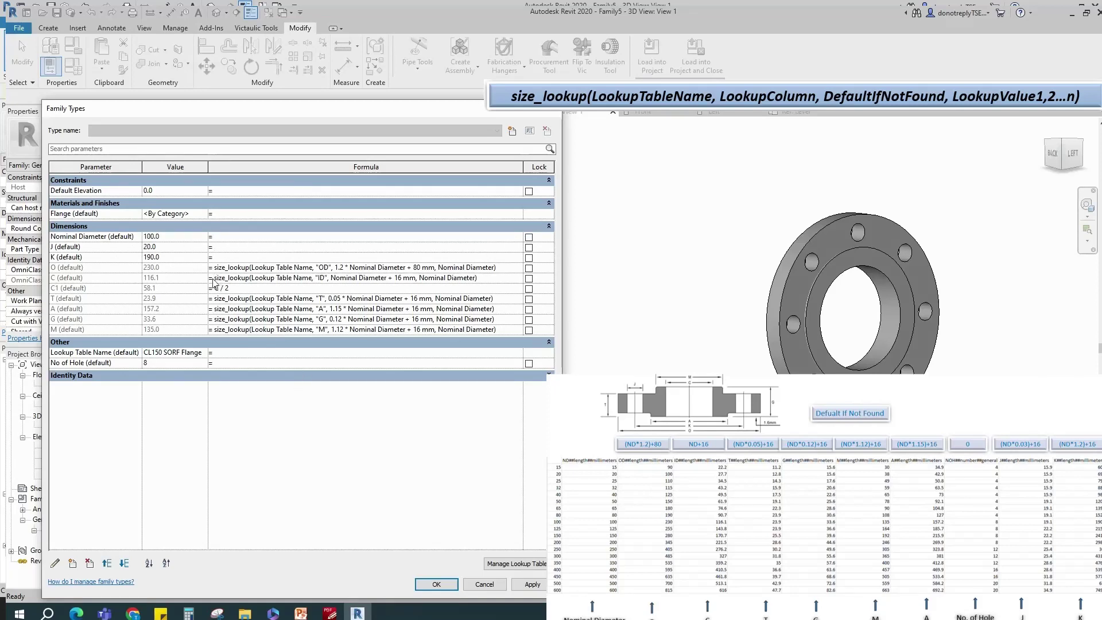
{"action": "left_click_drag", "start_coordinate": [217, 282], "coordinate": [479, 284]}
{"action": "key", "text": "ctrl+c"}
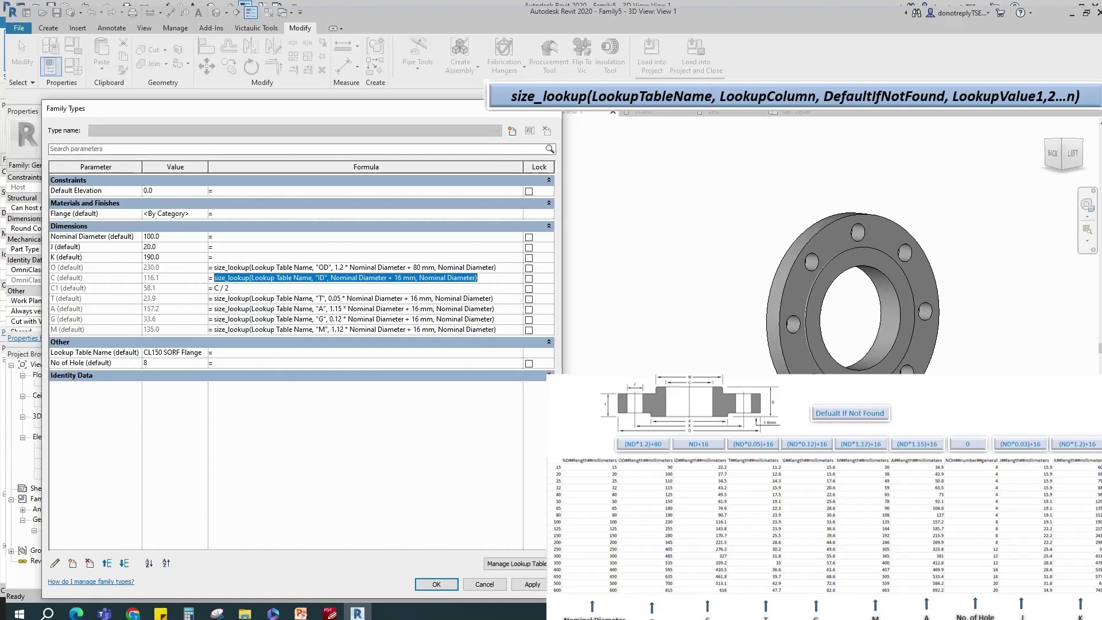
{"action": "left_click", "coordinate": [218, 249]}
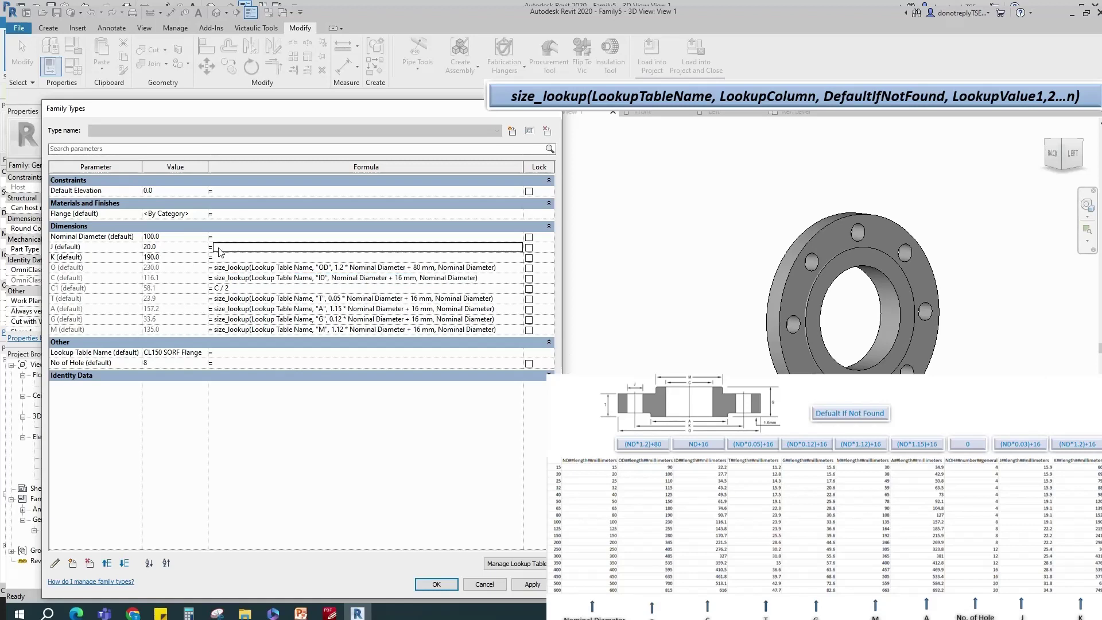
{"action": "key", "text": "ctrl+v"}
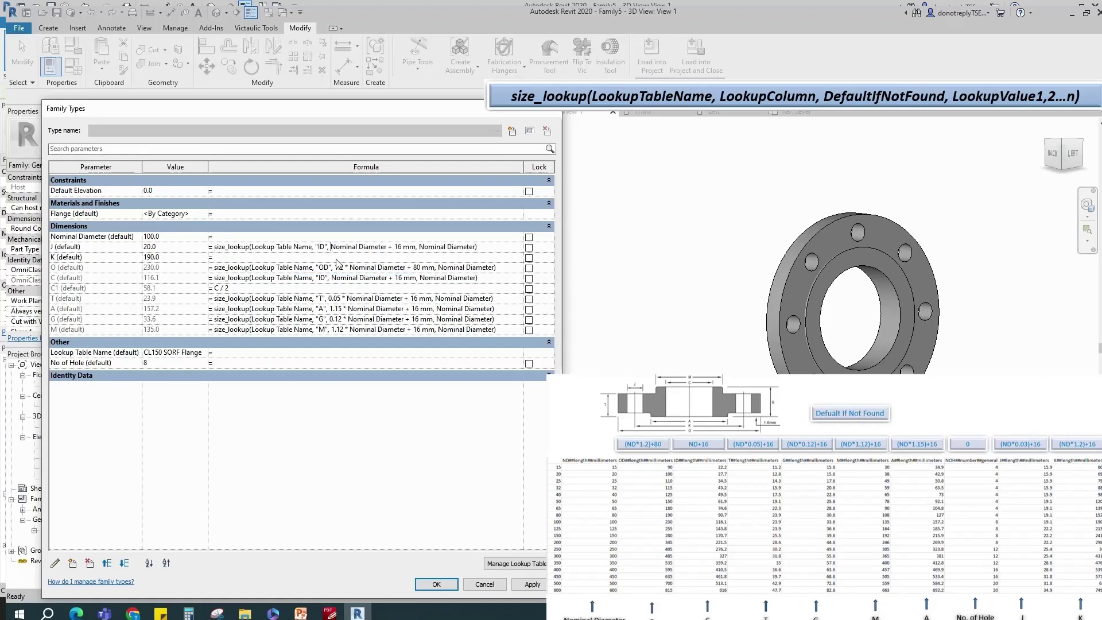
{"action": "type", "text": "0.03*"}
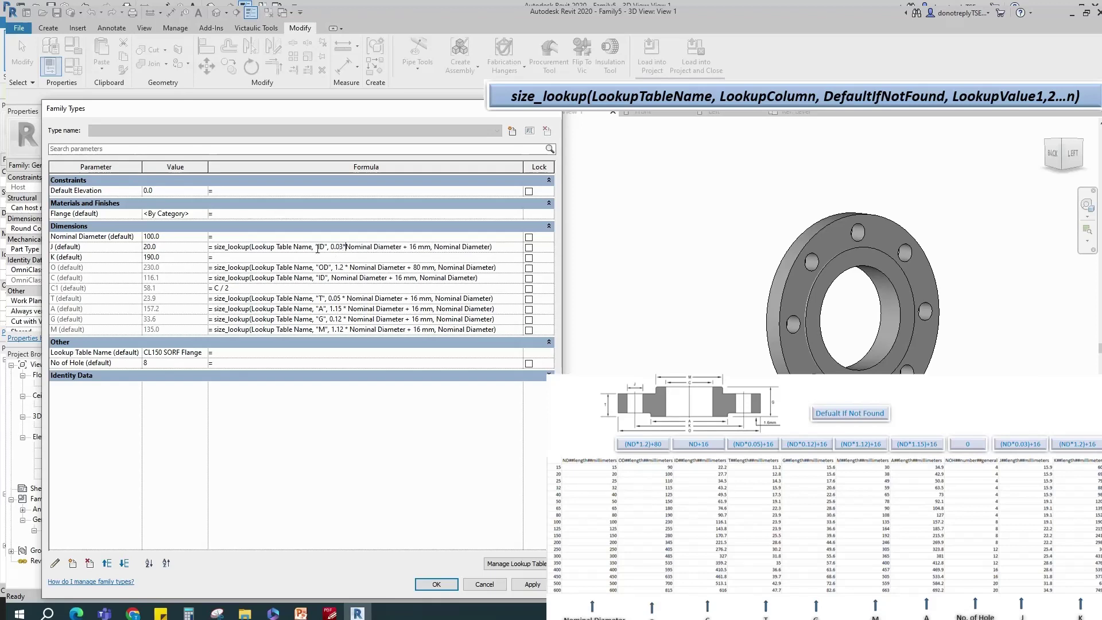
{"action": "key", "text": "BackSpace"}
{"action": "key", "text": "BackSpace"}
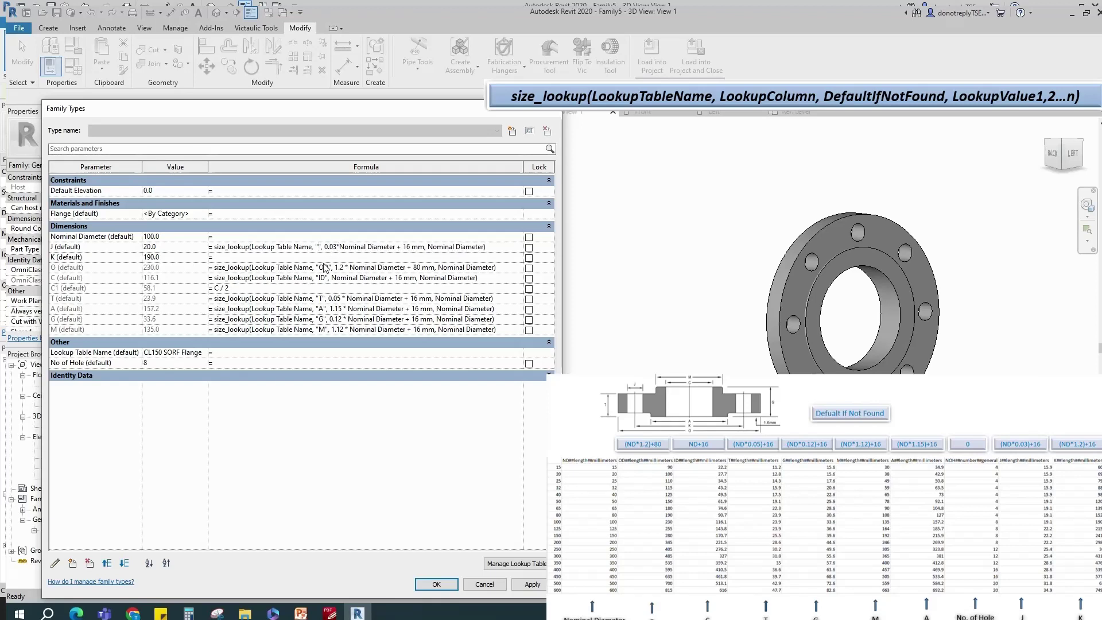
{"action": "type", "text": "J"}
{"action": "left_click", "coordinate": [532, 584]}
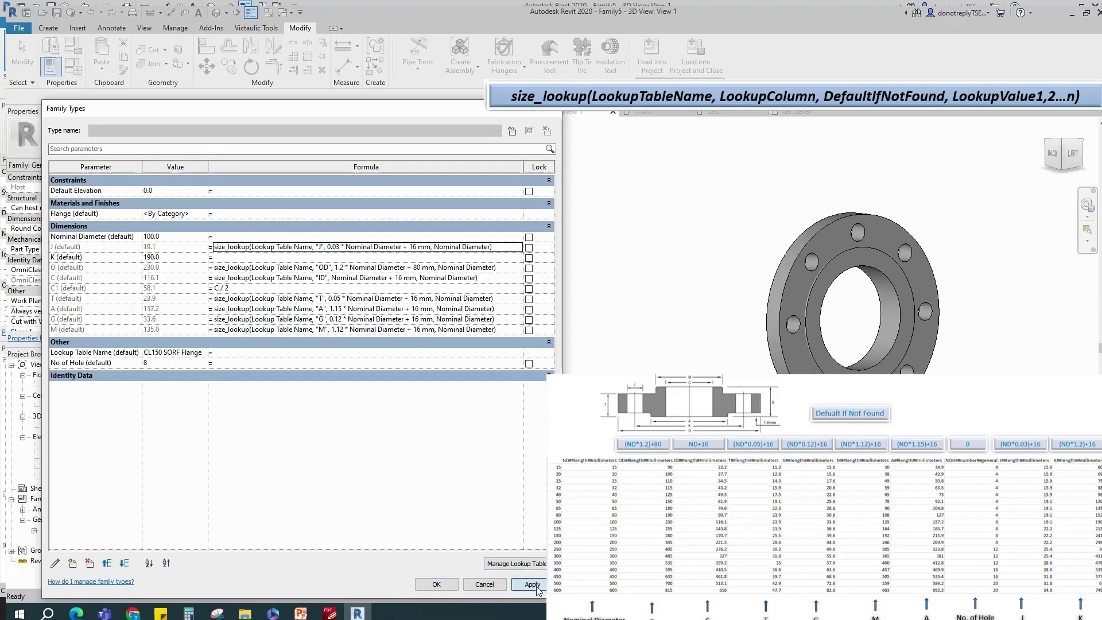
Step: Reuse J's formula for K as size_lookup(Lookup Table Name, "K", 1.2 * Nominal Diameter + 16 mm, Nominal Diameter) and apply it
{"action": "left_click_drag", "start_coordinate": [214, 247], "coordinate": [487, 249]}
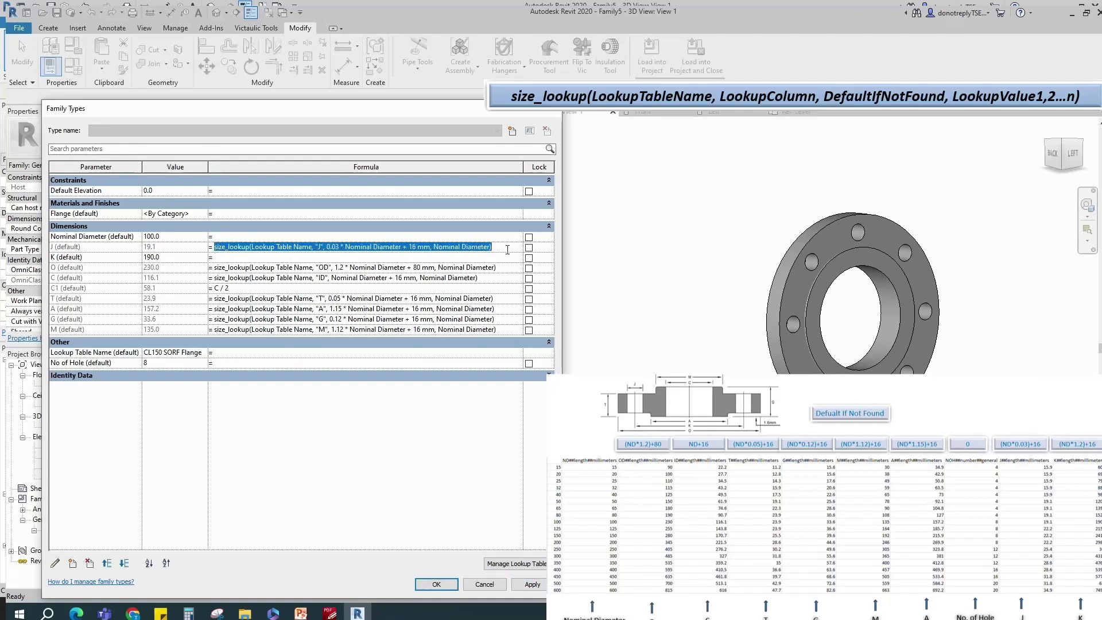
{"action": "key", "text": "ctrl+c"}
{"action": "left_click", "coordinate": [219, 258]}
{"action": "key", "text": "ctrl+v"}
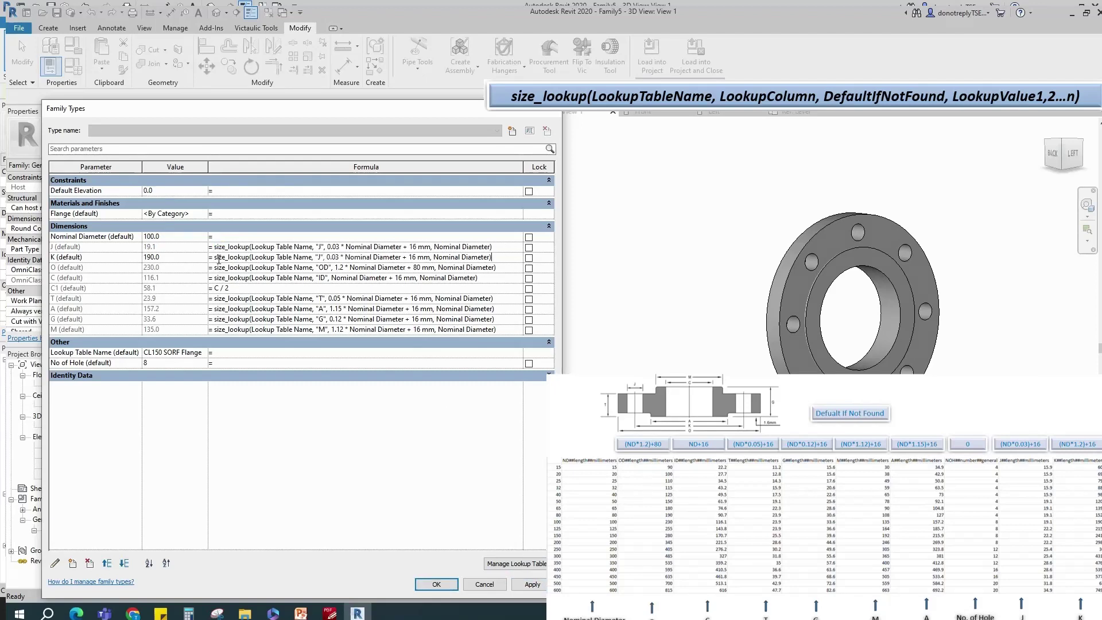
{"action": "left_click", "coordinate": [318, 258]}
{"action": "type", "text": "K"}
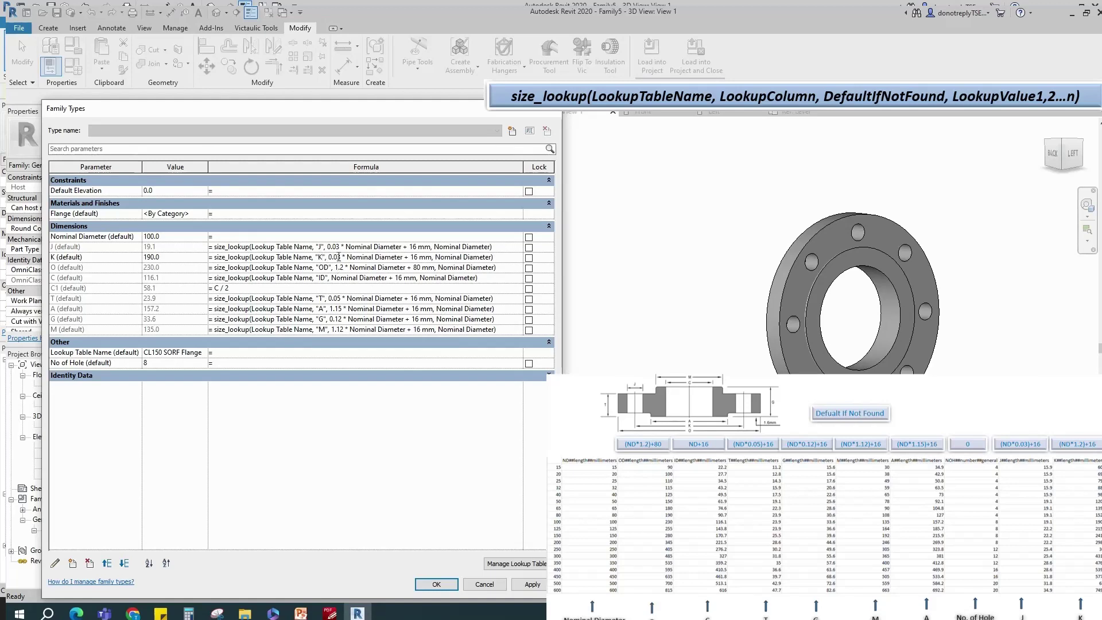
{"action": "key", "text": "BackSpace"}
{"action": "key", "text": "BackSpace"}
{"action": "key", "text": "BackSpace"}
{"action": "key", "text": "BackSpace"}
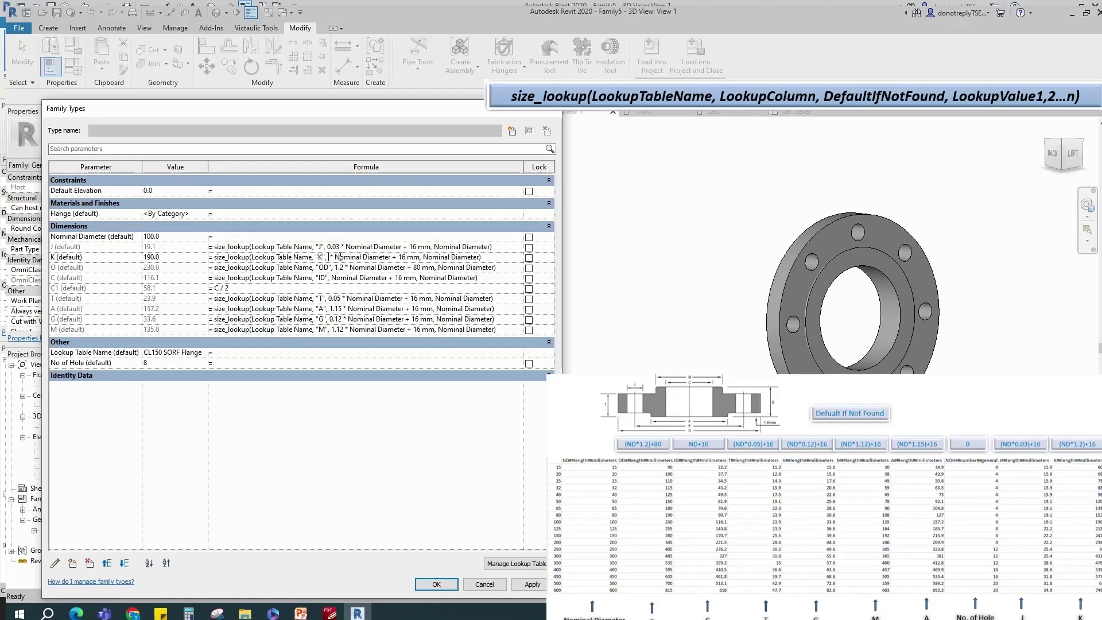
{"action": "type", "text": "1.2"}
{"action": "key", "text": "Return"}
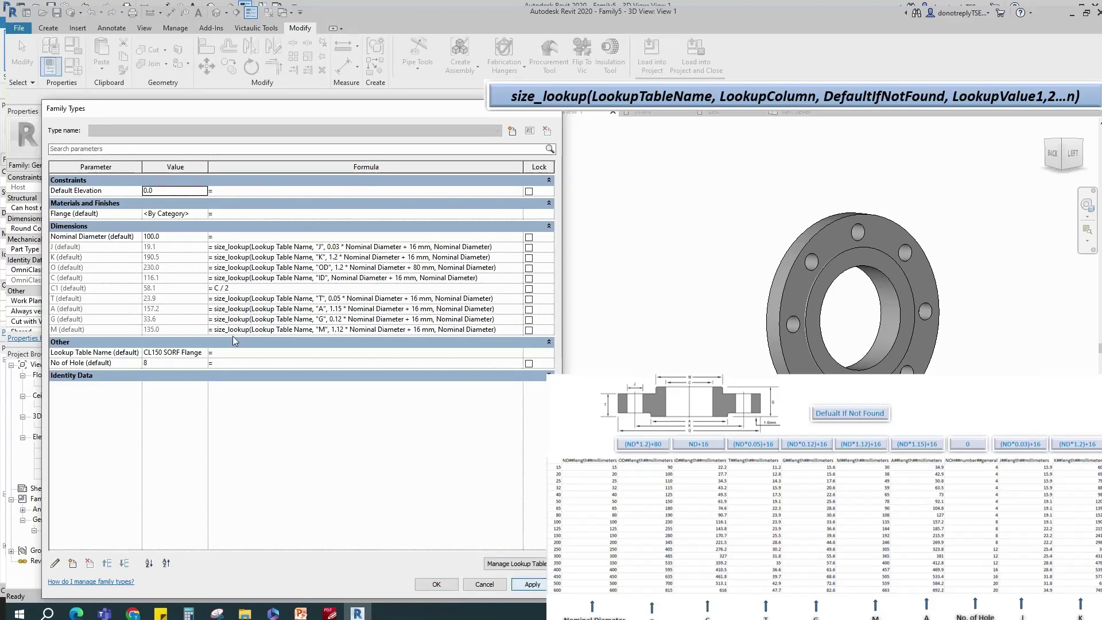
Step: Give No of Hole the formula size_lookup(Lookup Table Name, "NOH", 0, Nominal Diameter) and apply it
{"action": "left_click", "coordinate": [216, 363]}
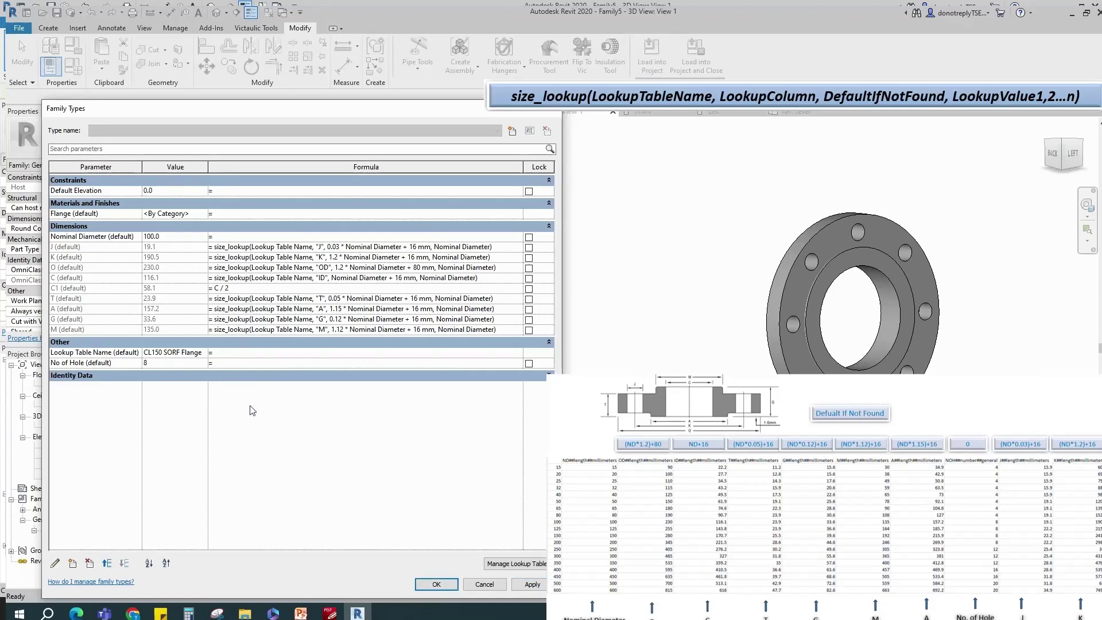
{"action": "key", "text": "ctrl+v"}
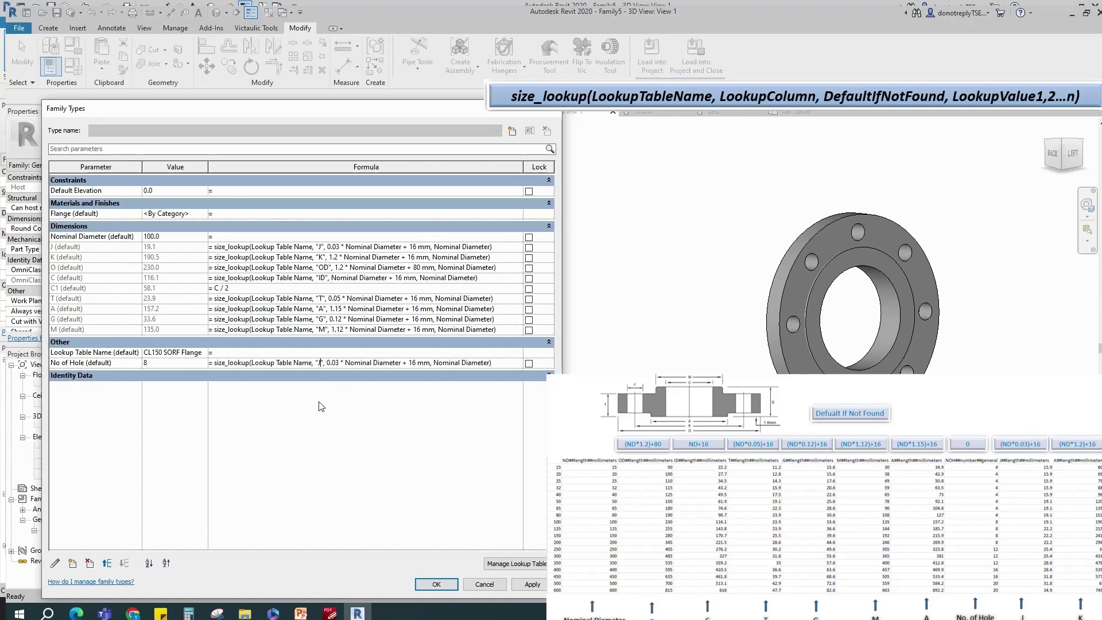
{"action": "key", "text": "BackSpace"}
{"action": "type", "text": "NOH"}
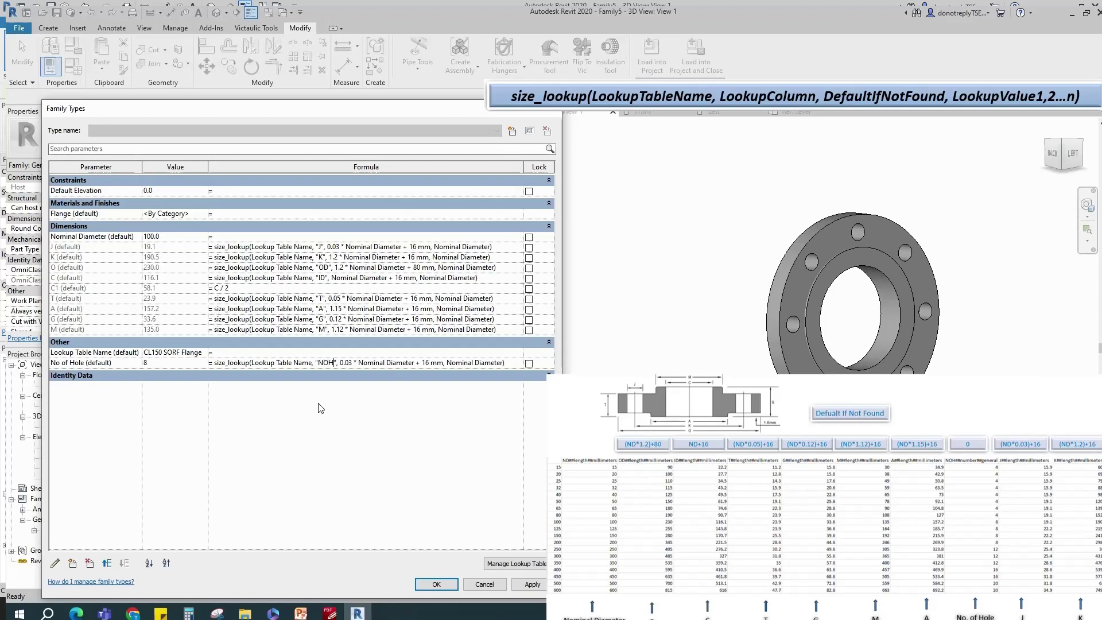
{"action": "left_click_drag", "start_coordinate": [345, 362], "coordinate": [438, 362]}
{"action": "type", "text": "0"}
{"action": "left_click", "coordinate": [532, 584]}
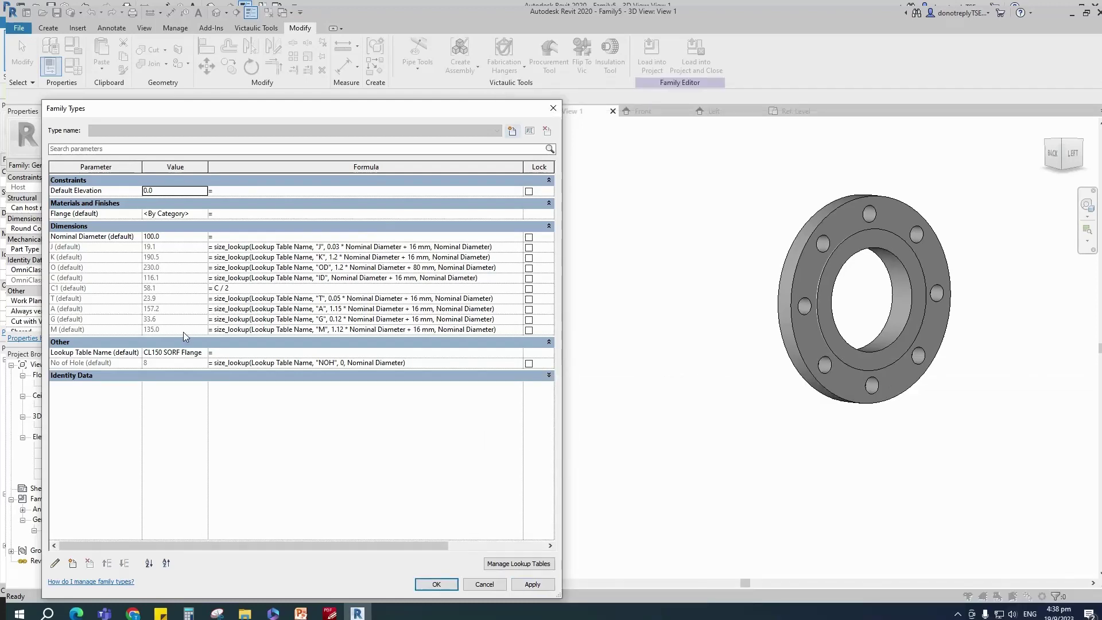
Step: Test the parametric flange by applying Nominal Diameter values of 300 and 600 in turn
{"action": "left_click", "coordinate": [154, 236]}
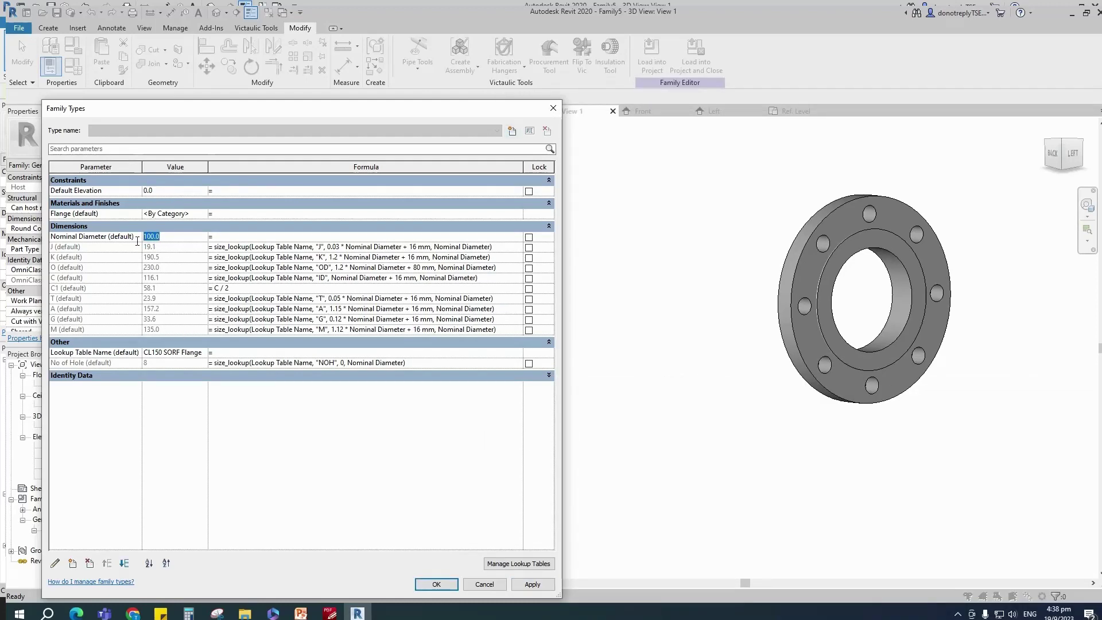
{"action": "type", "text": "300"}
{"action": "left_click", "coordinate": [532, 584]}
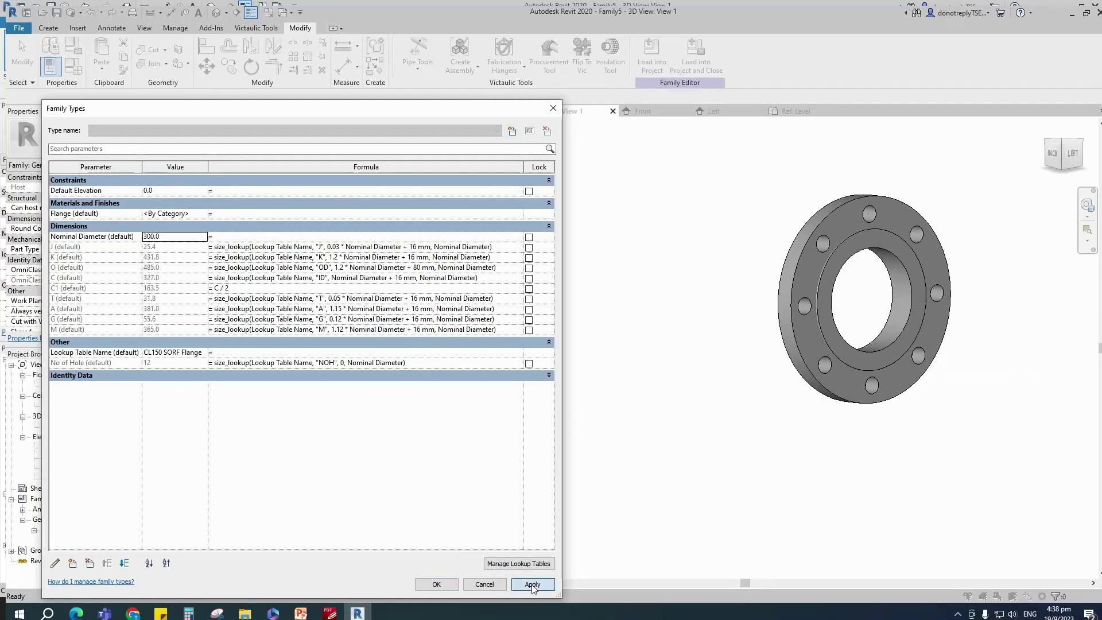
{"action": "left_click", "coordinate": [121, 237]}
{"action": "type", "text": "600"}
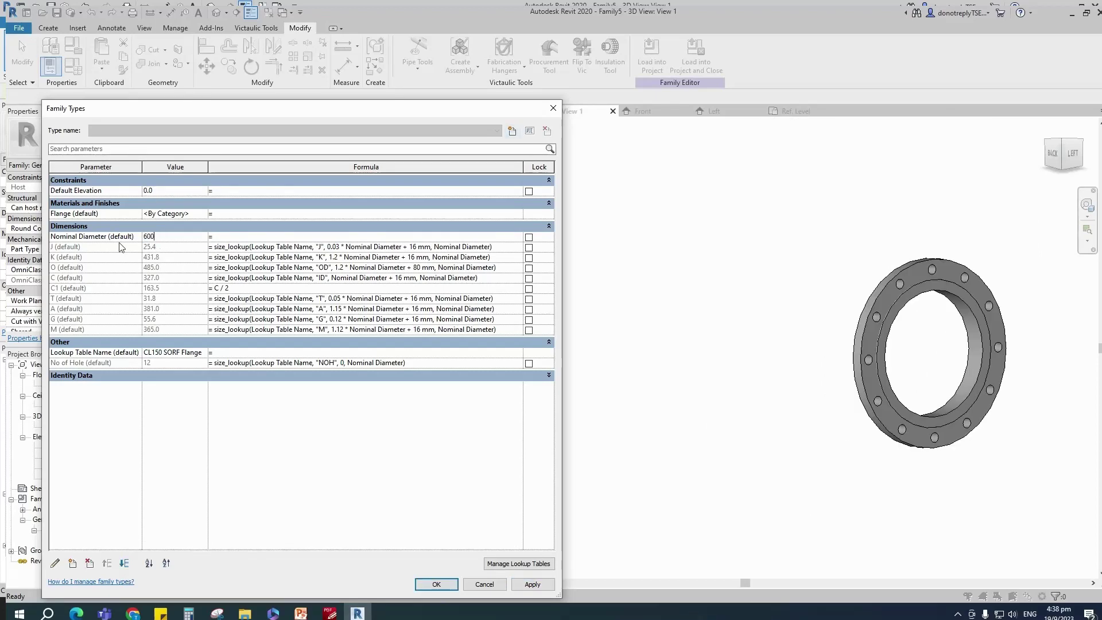
{"action": "left_click", "coordinate": [532, 584]}
Step: Set the Nominal Diameter to 300 and apply it
{"action": "left_click", "coordinate": [114, 237]}
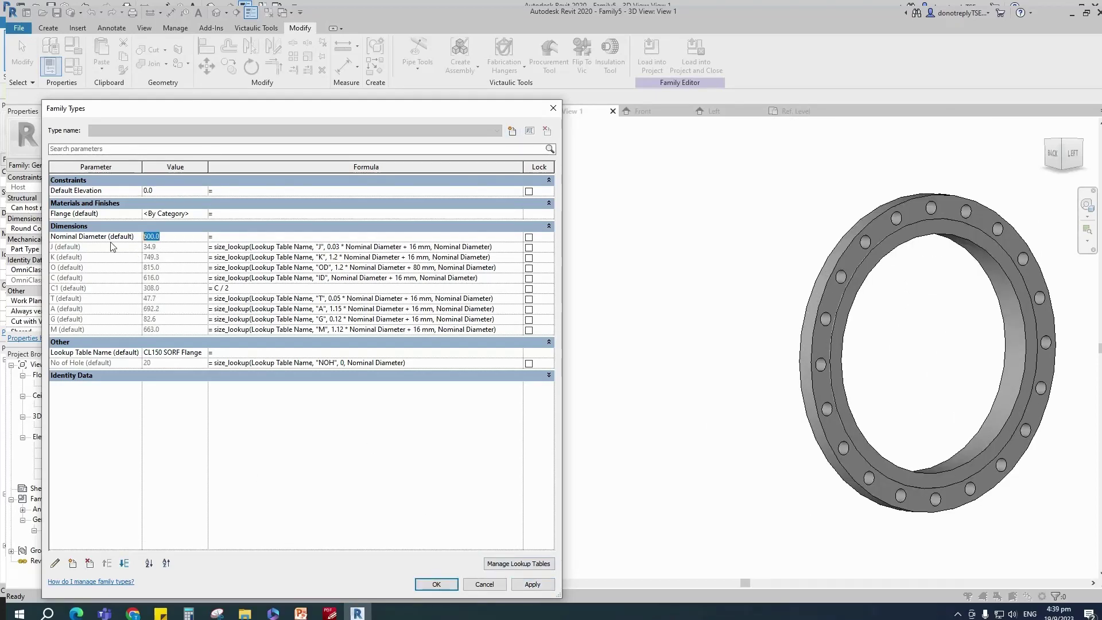
{"action": "type", "text": "300"}
{"action": "left_click", "coordinate": [532, 584]}
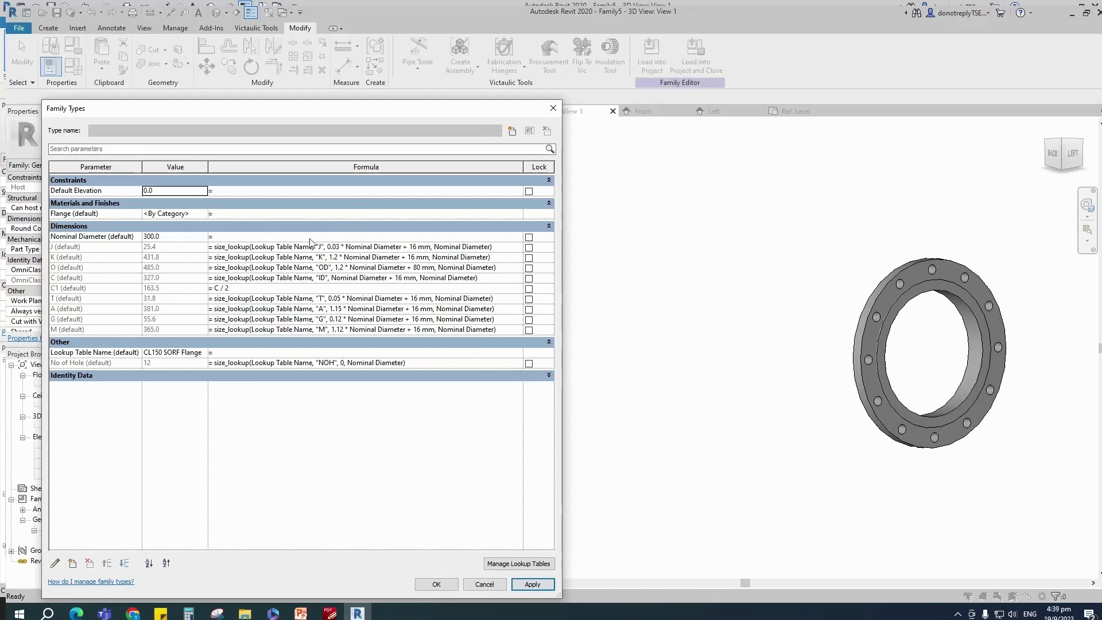
Step: For the Flange material parameter, create a new material and rename it Flange
{"action": "left_click", "coordinate": [204, 215]}
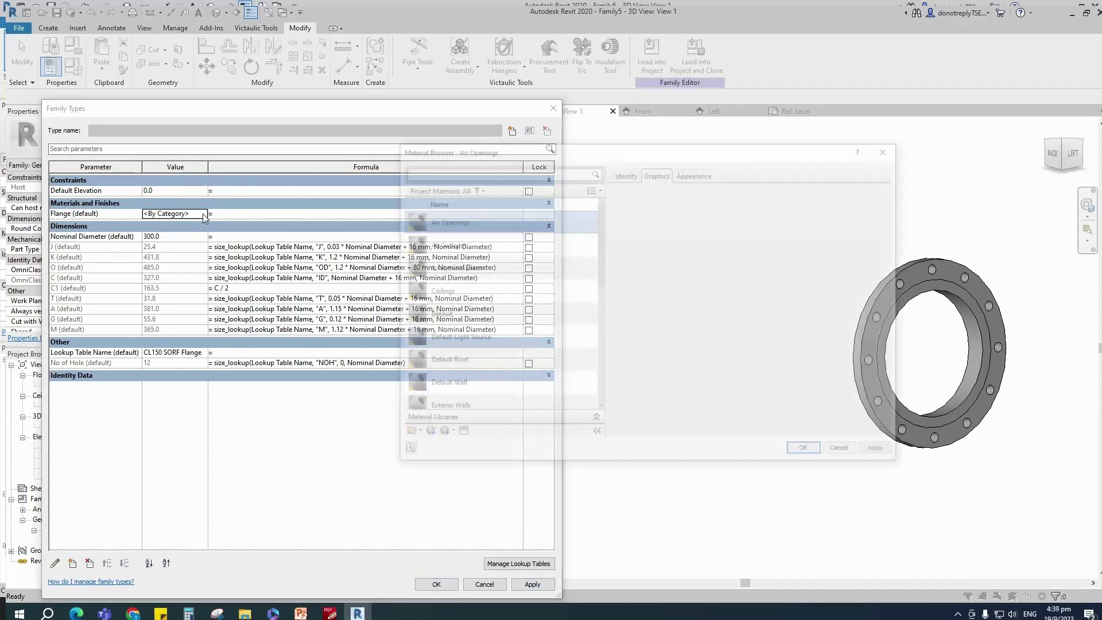
{"action": "left_click", "coordinate": [434, 435]}
{"action": "left_click", "coordinate": [445, 445]}
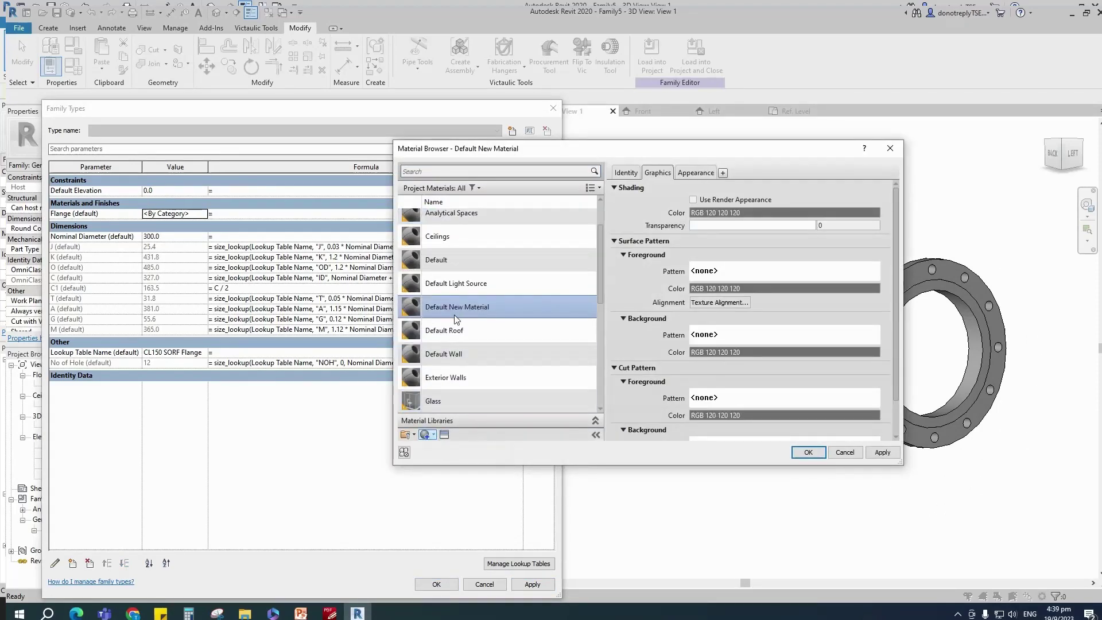
{"action": "right_click", "coordinate": [472, 312]}
{"action": "left_click", "coordinate": [495, 339]}
{"action": "type", "text": "F"}
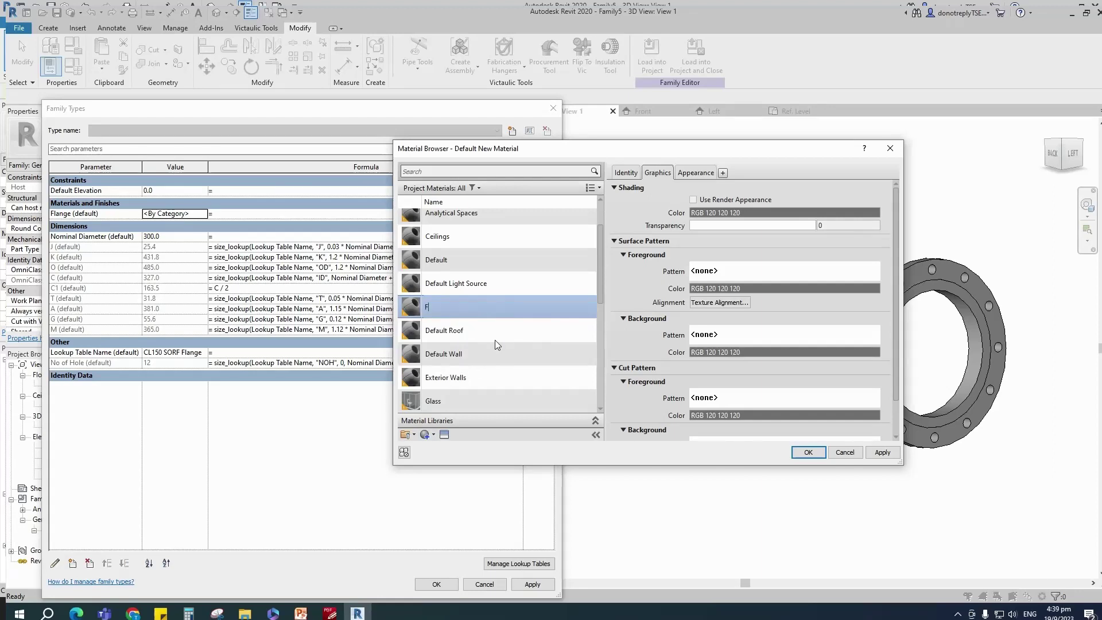
{"action": "type", "text": "lange"}
{"action": "left_click", "coordinate": [882, 453]}
Step: Find the metal appearance asset Weld - Steel Mild in the Appearance Library and assign it to the Flange material
{"action": "left_click", "coordinate": [444, 434]}
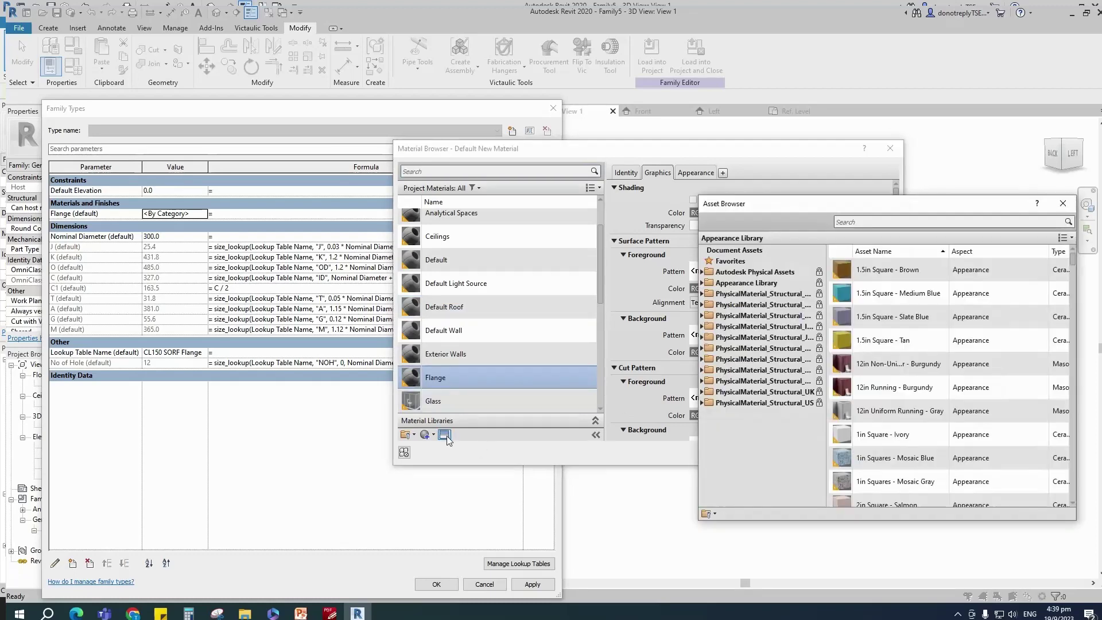
{"action": "left_click", "coordinate": [707, 286]}
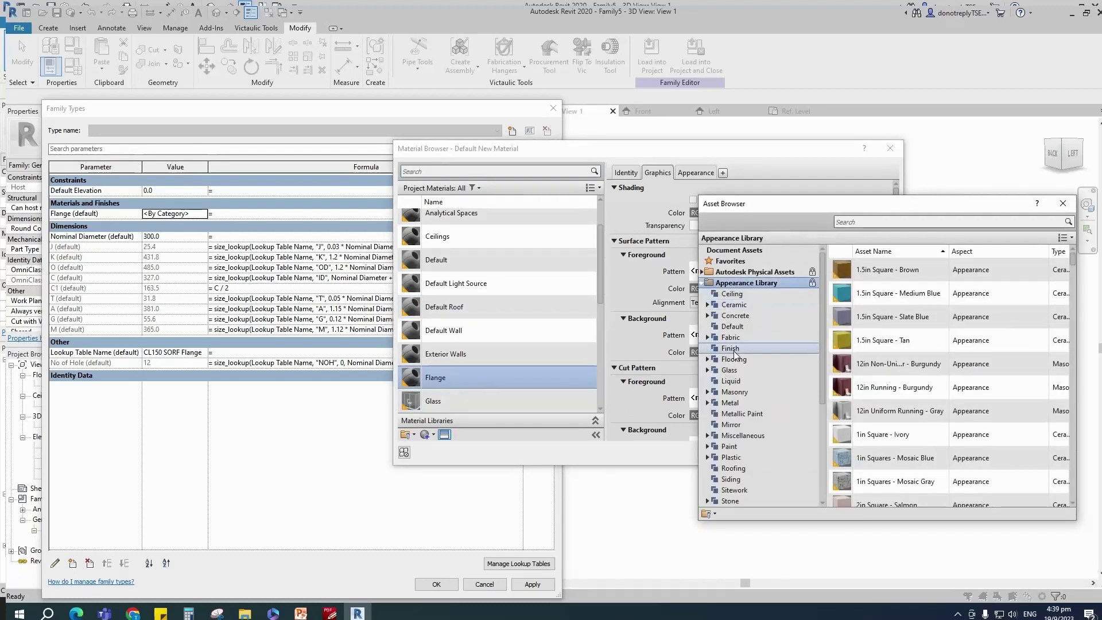
{"action": "left_click", "coordinate": [730, 404]}
{"action": "left_click", "coordinate": [862, 222]}
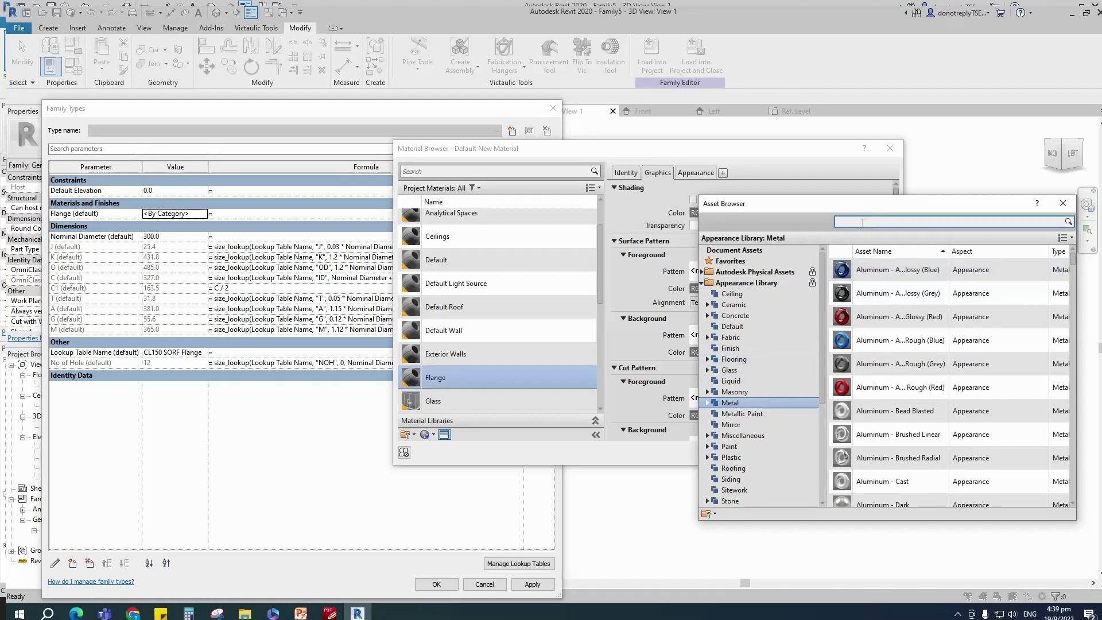
{"action": "type", "text": "Mild"}
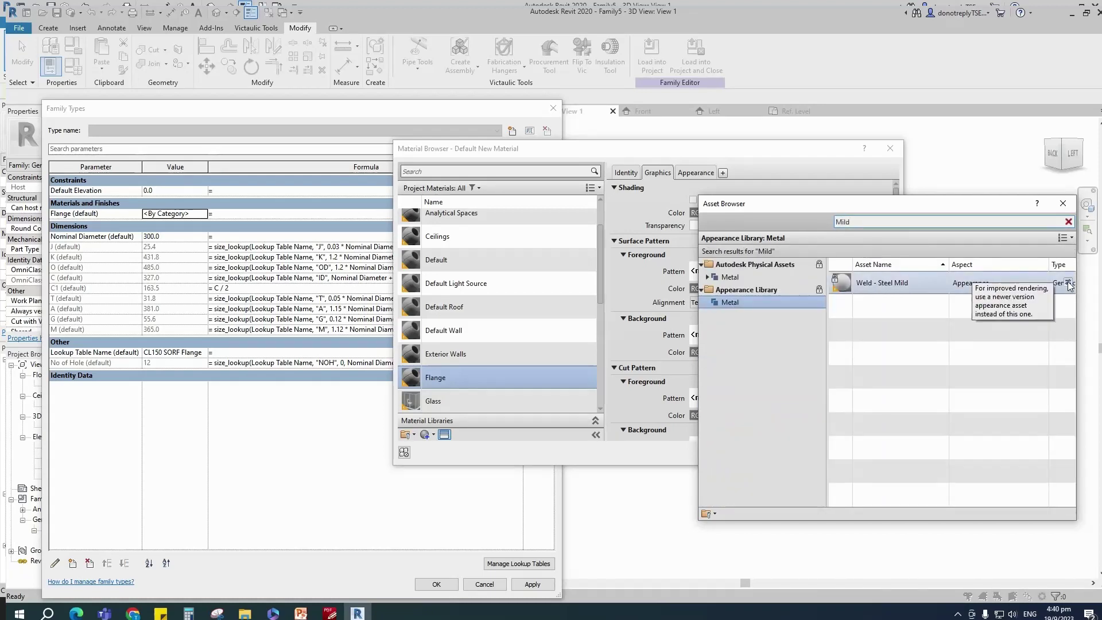
{"action": "left_click", "coordinate": [1063, 288]}
{"action": "left_click", "coordinate": [1063, 203]}
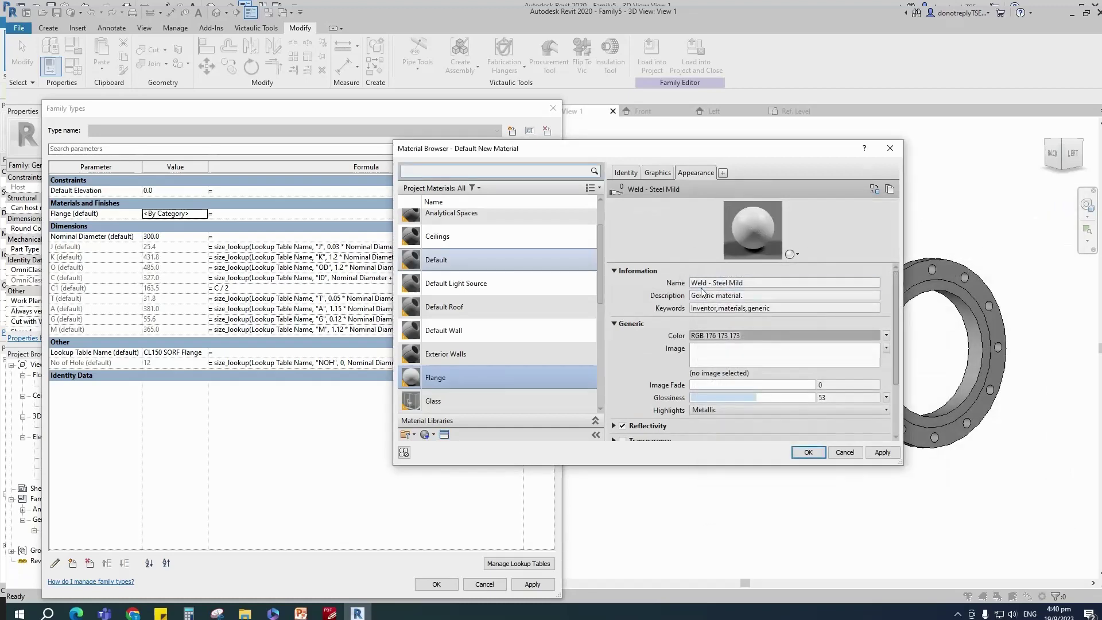
Step: Duplicate the Weld - Steel Mild appearance asset, name the copy Flange and apply it
{"action": "left_click", "coordinate": [890, 190]}
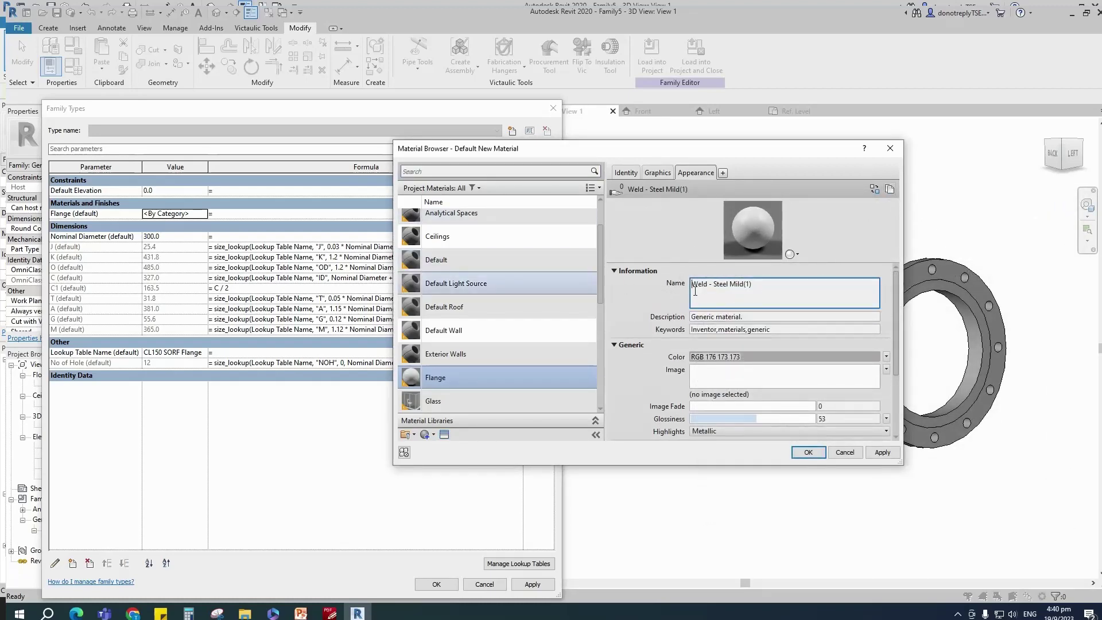
{"action": "type", "text": "Flange"}
{"action": "left_click", "coordinate": [882, 451]}
Step: Use the render appearance for the Flange material's shading, assign the material to the parameter and accept the family types
{"action": "left_click", "coordinate": [657, 172]}
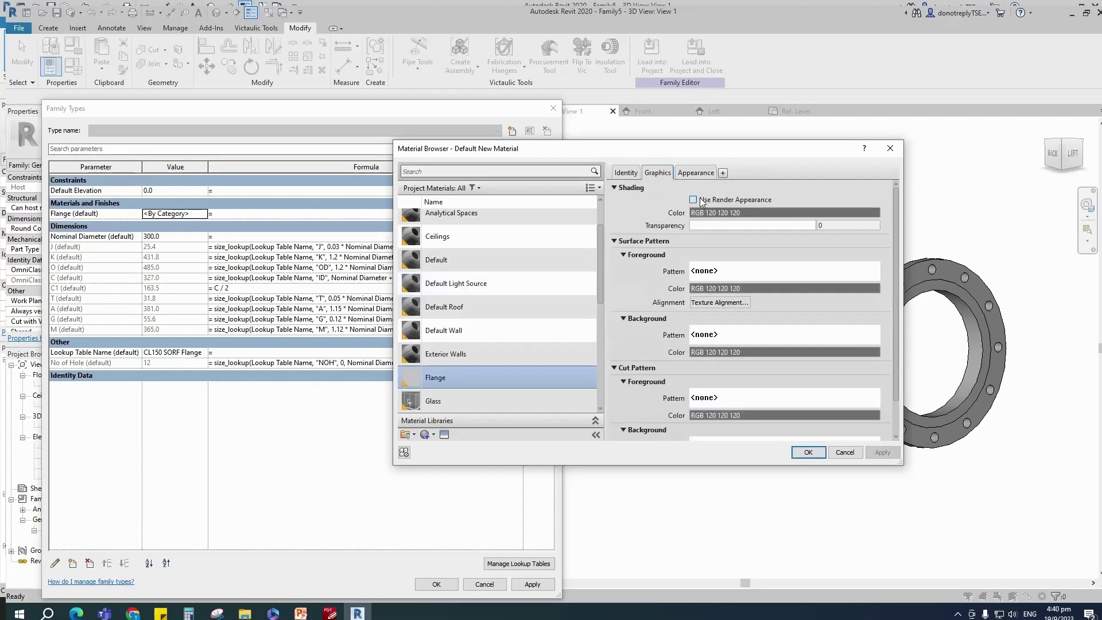
{"action": "left_click", "coordinate": [809, 454]}
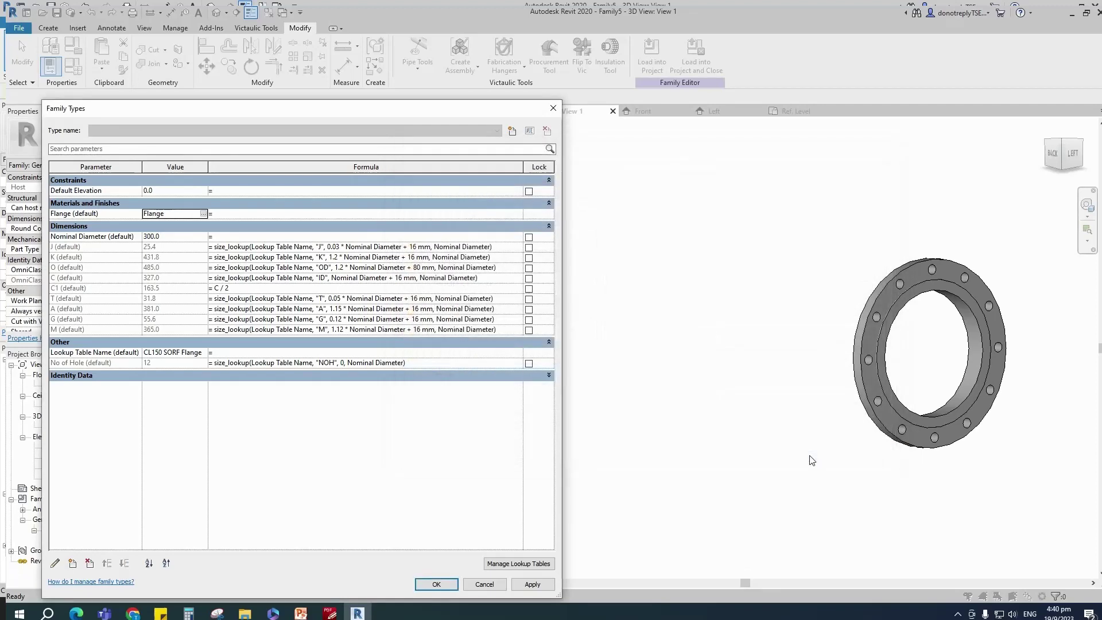
{"action": "left_click", "coordinate": [437, 584]}
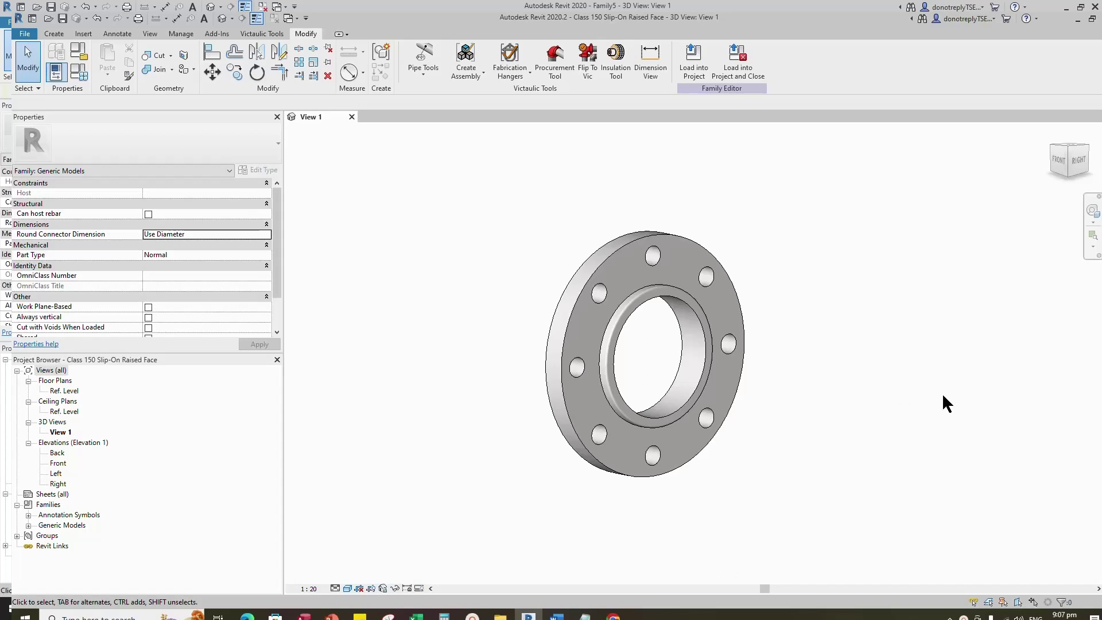
Step: Place a pipe connector on the circular face around the flange's bore
{"action": "left_click", "coordinate": [54, 34]}
{"action": "left_click", "coordinate": [520, 55]}
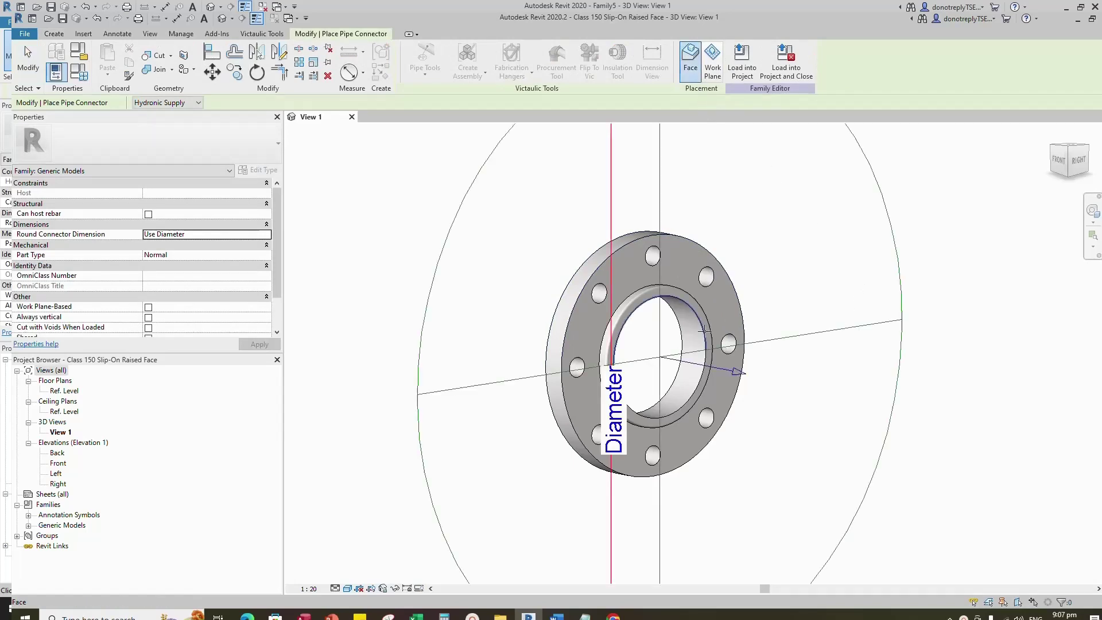
{"action": "scroll", "coordinate": [728, 391], "scroll_direction": "down", "scroll_amount": 3}
{"action": "left_click", "coordinate": [728, 391]}
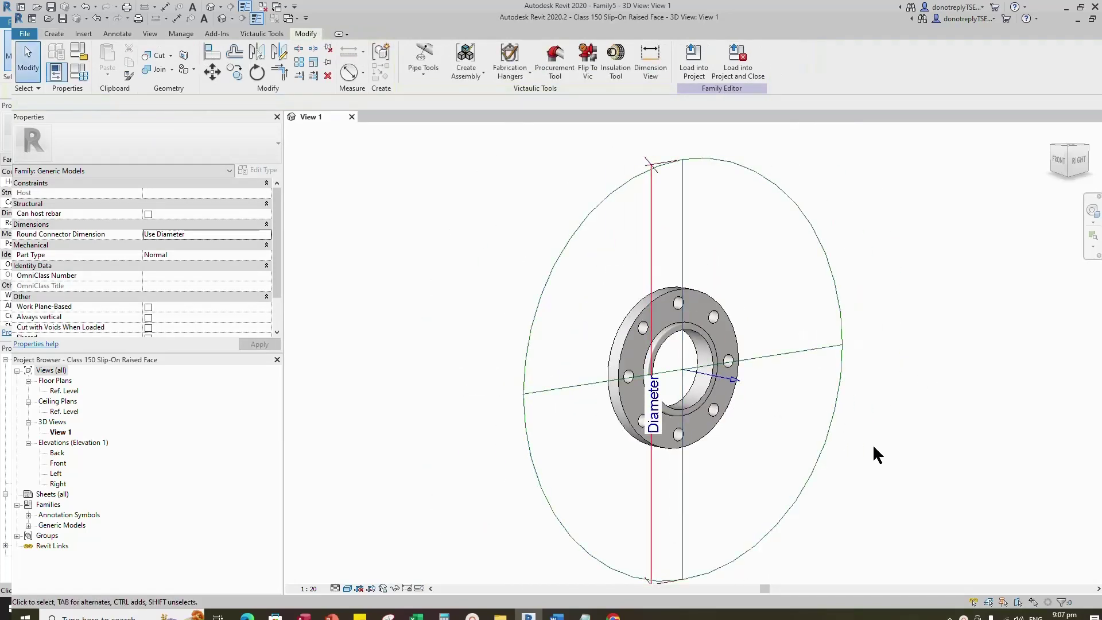
Step: Associate the pipe connector's Diameter with the family's nominal diameter parameter
{"action": "left_click", "coordinate": [838, 406]}
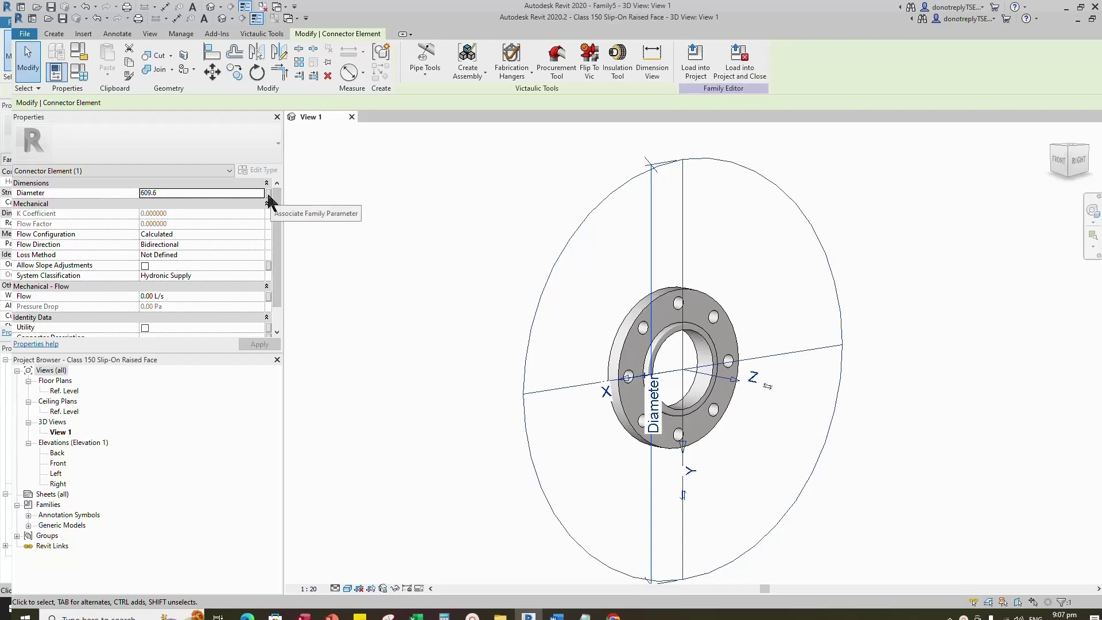
{"action": "left_click", "coordinate": [270, 202]}
{"action": "left_click", "coordinate": [563, 337]}
{"action": "left_click", "coordinate": [577, 411]}
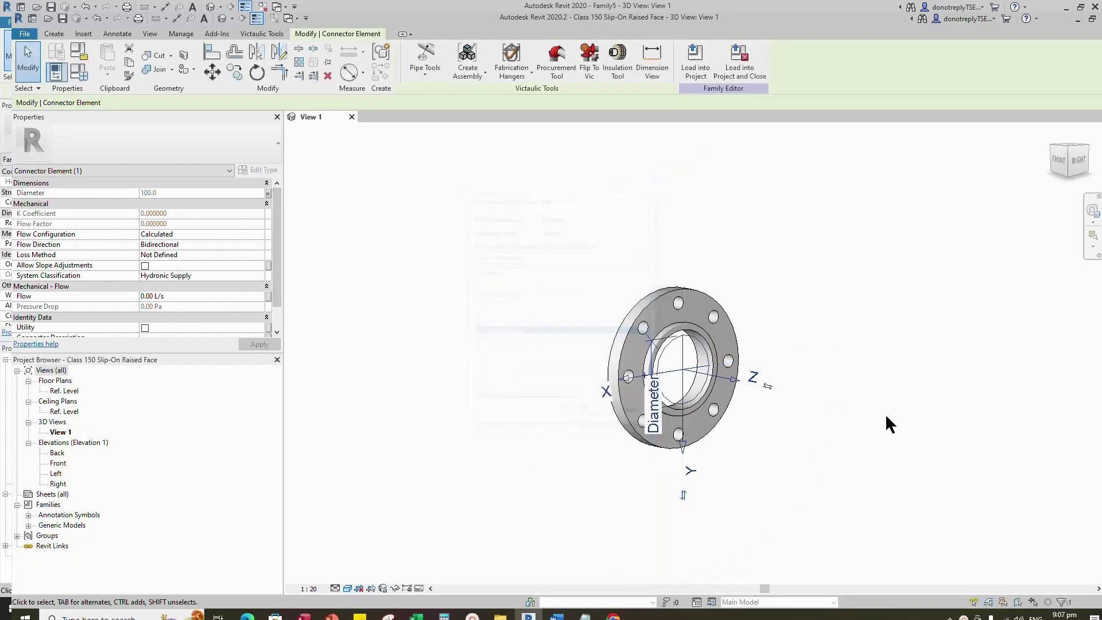
{"action": "left_click", "coordinate": [944, 417]}
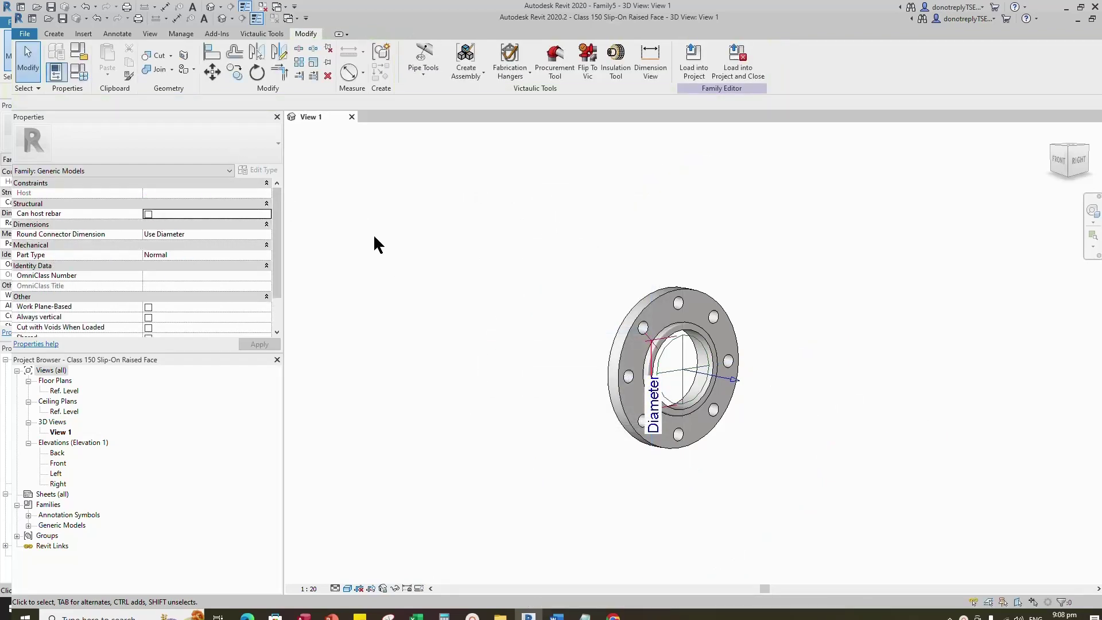
Step: Change the family category to Pipe Fittings and set its Part Type to Flange
{"action": "left_click", "coordinate": [78, 54]}
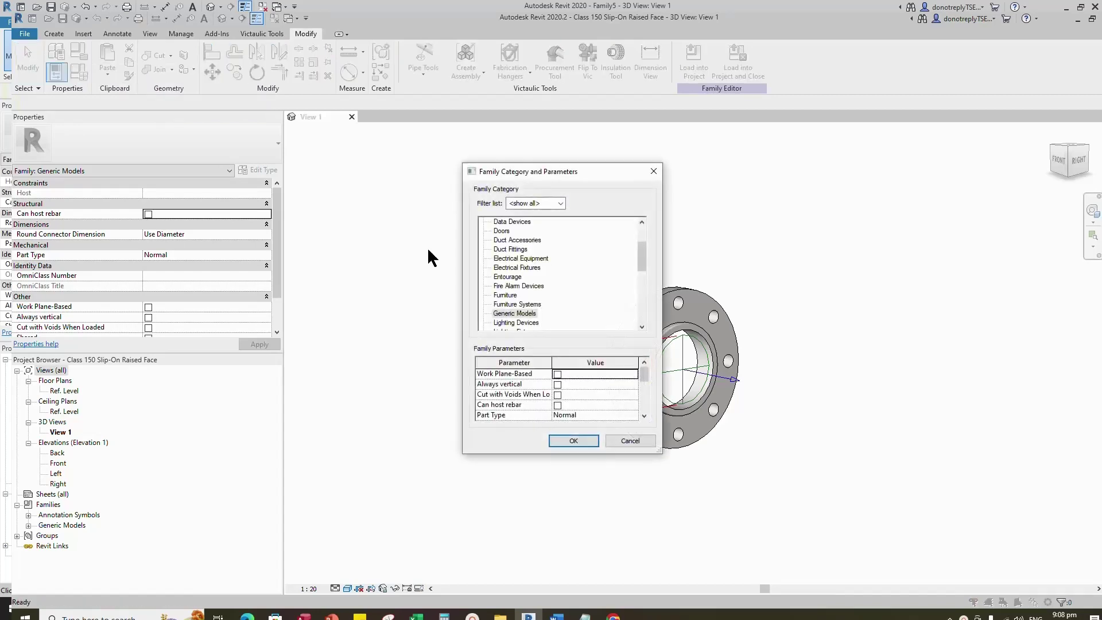
{"action": "scroll", "coordinate": [536, 295], "scroll_direction": "down", "scroll_amount": 4}
{"action": "left_click", "coordinate": [517, 295]}
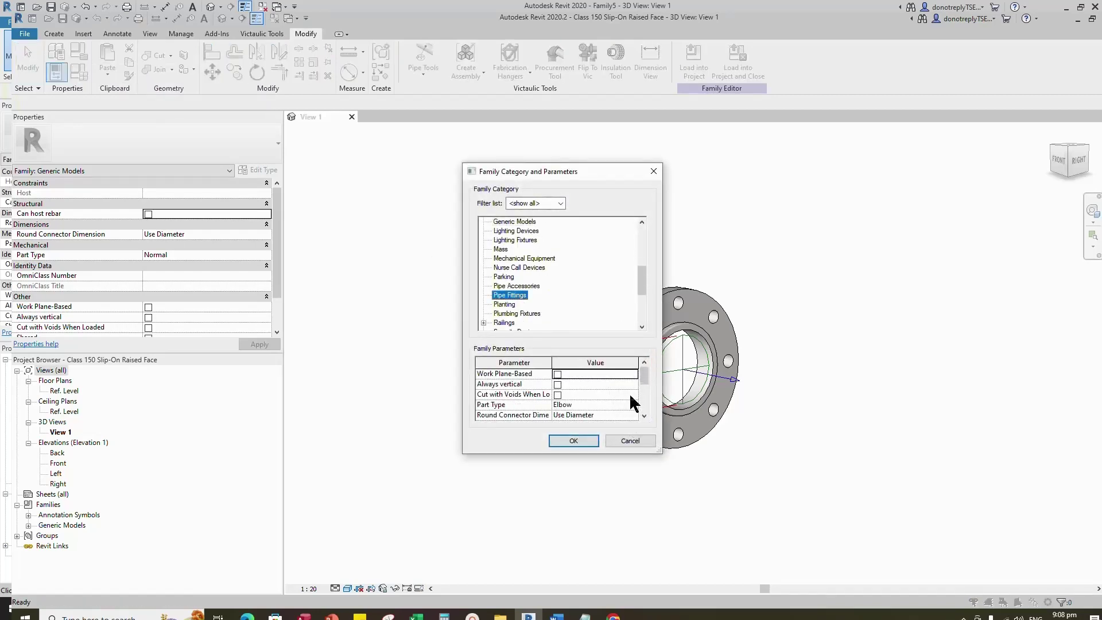
{"action": "scroll", "coordinate": [591, 403], "scroll_direction": "up", "scroll_amount": 1}
{"action": "scroll", "coordinate": [529, 405], "scroll_direction": "down", "scroll_amount": 1}
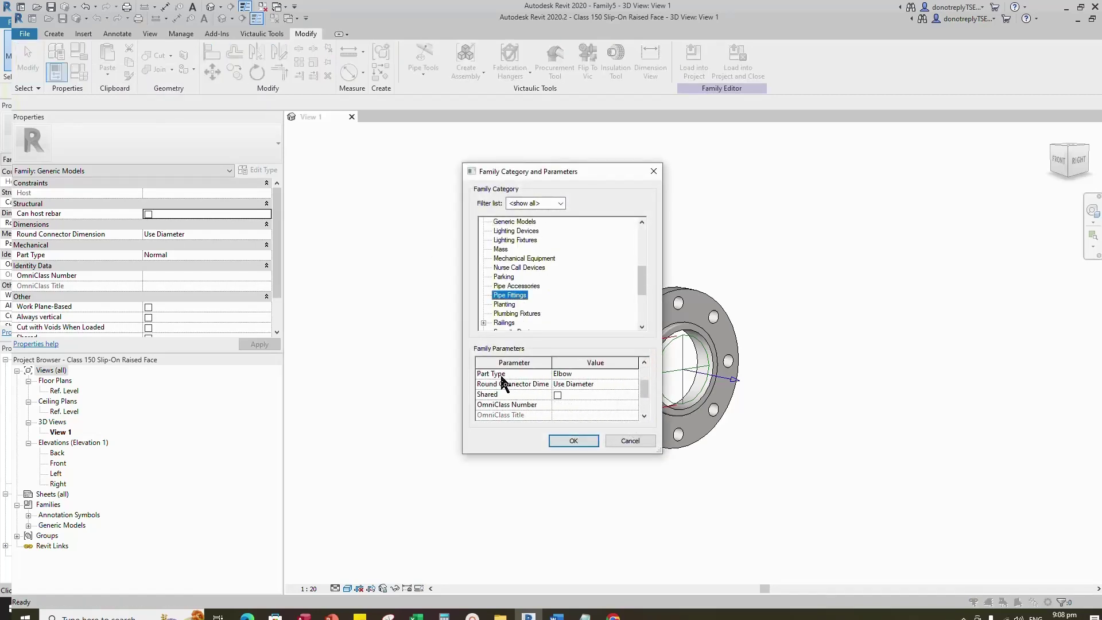
{"action": "left_click", "coordinate": [585, 378]}
{"action": "left_click", "coordinate": [633, 374]}
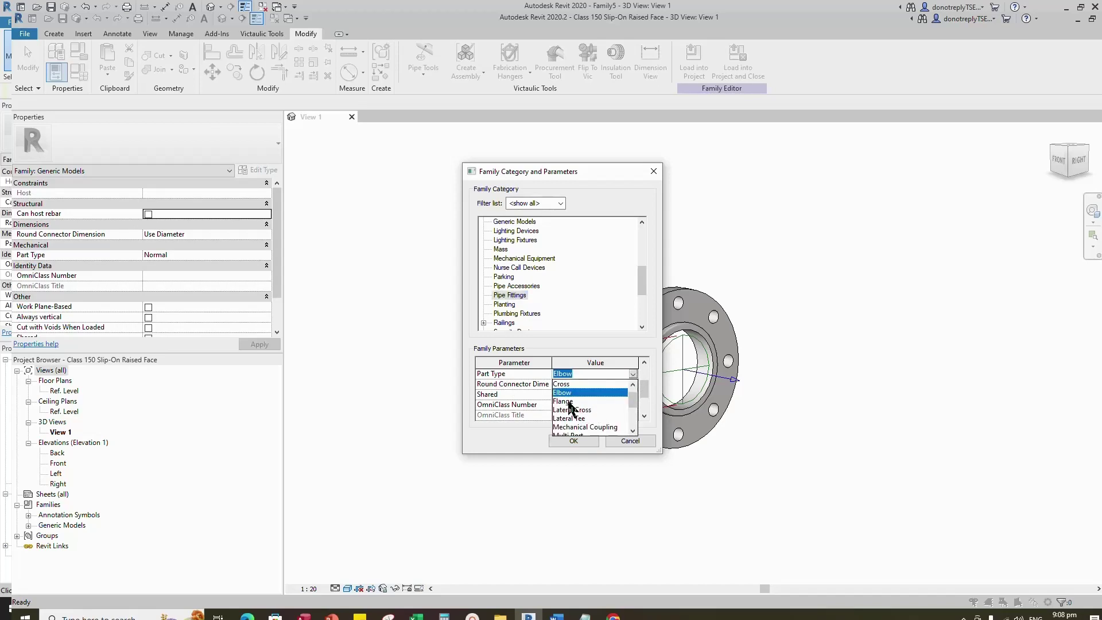
{"action": "left_click", "coordinate": [573, 408]}
{"action": "left_click", "coordinate": [573, 441]}
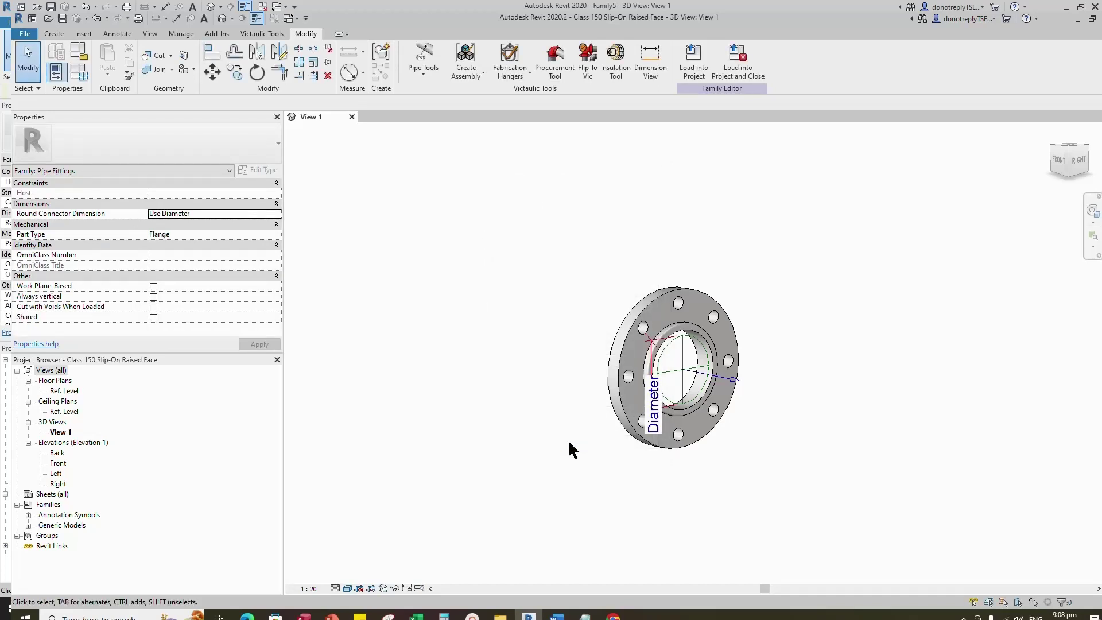
{"action": "middle_click_drag", "start_coordinate": [749, 418], "coordinate": [856, 479], "text": "shift"}
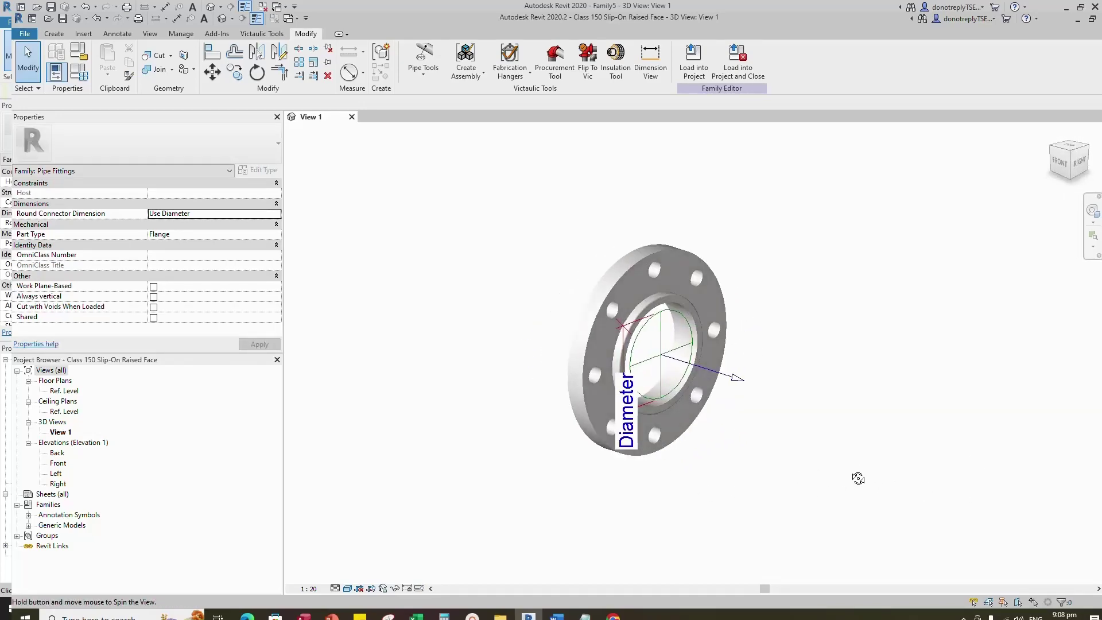